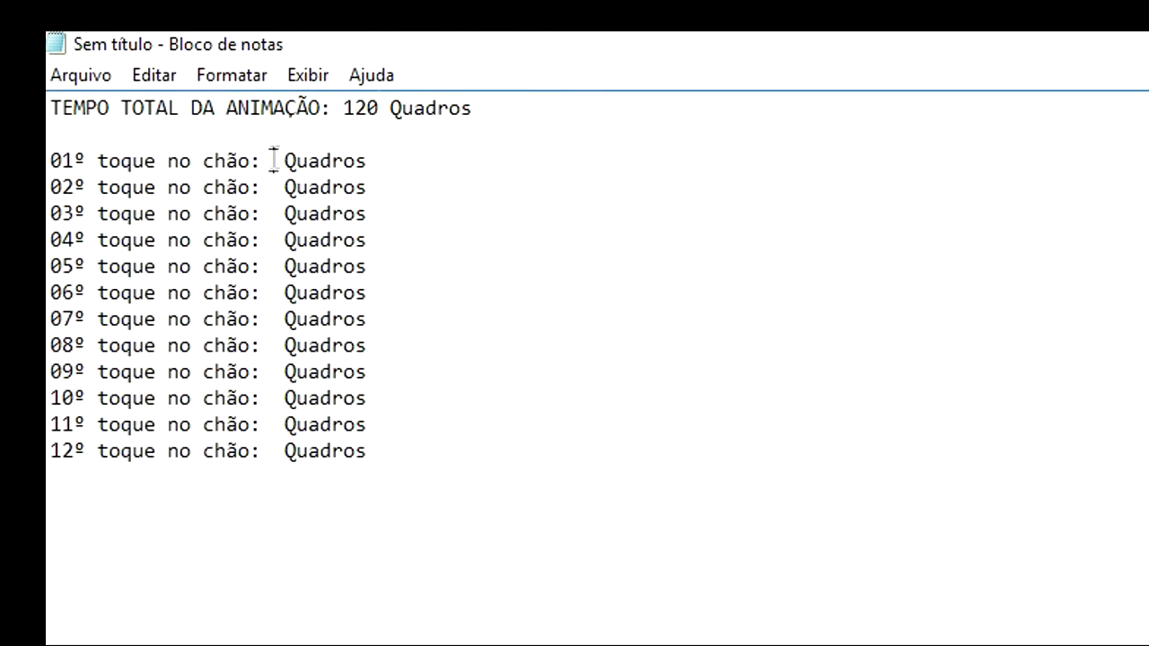
- Enter the ground-touch frames in the list: 09 Quadros for the first touch and 21 Quadros for the second
{"action": "left_click", "coordinate": [276, 215]}
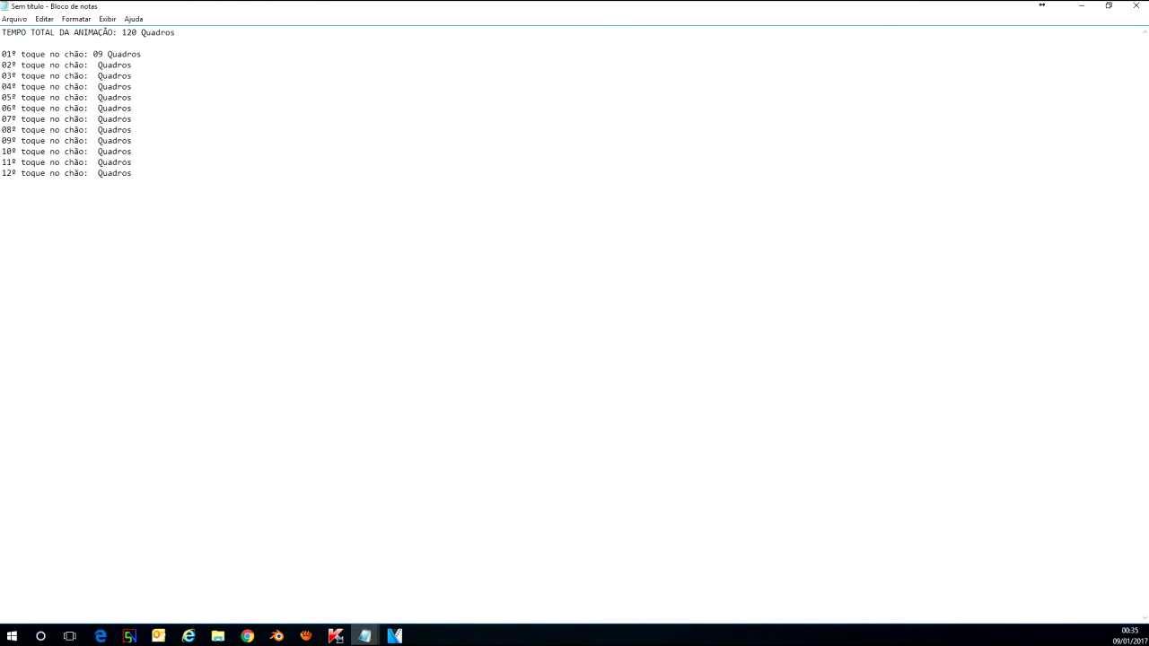
{"action": "key", "text": "alt+Tab"}
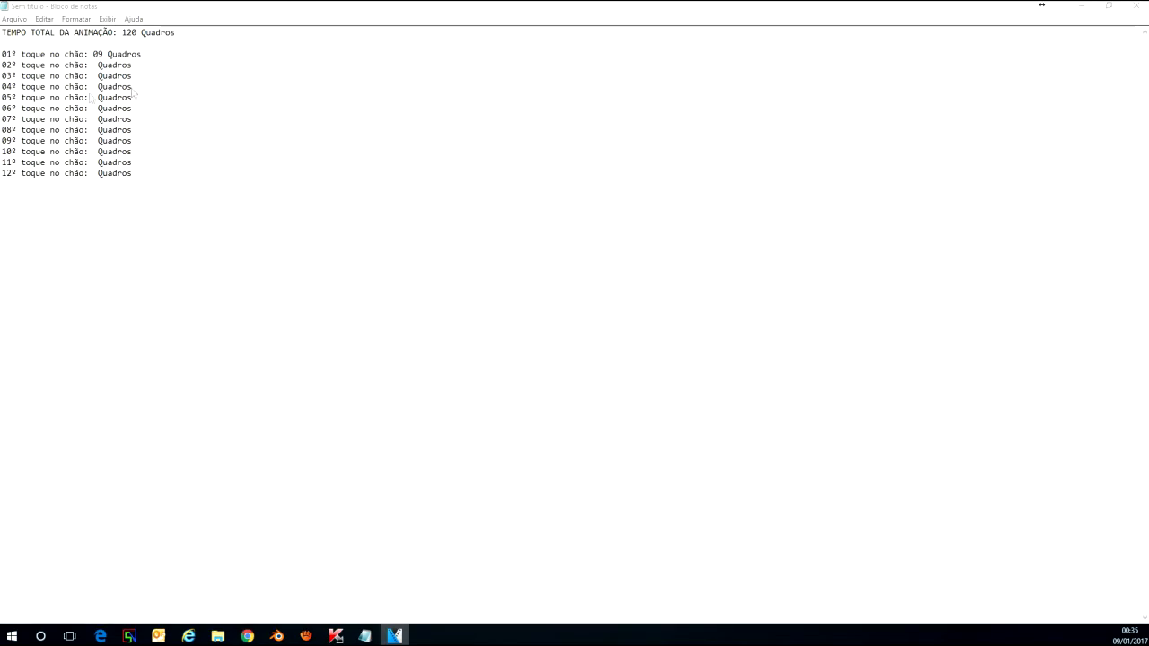
{"action": "left_click", "coordinate": [93, 65]}
{"action": "type", "text": "21 Quadros"}
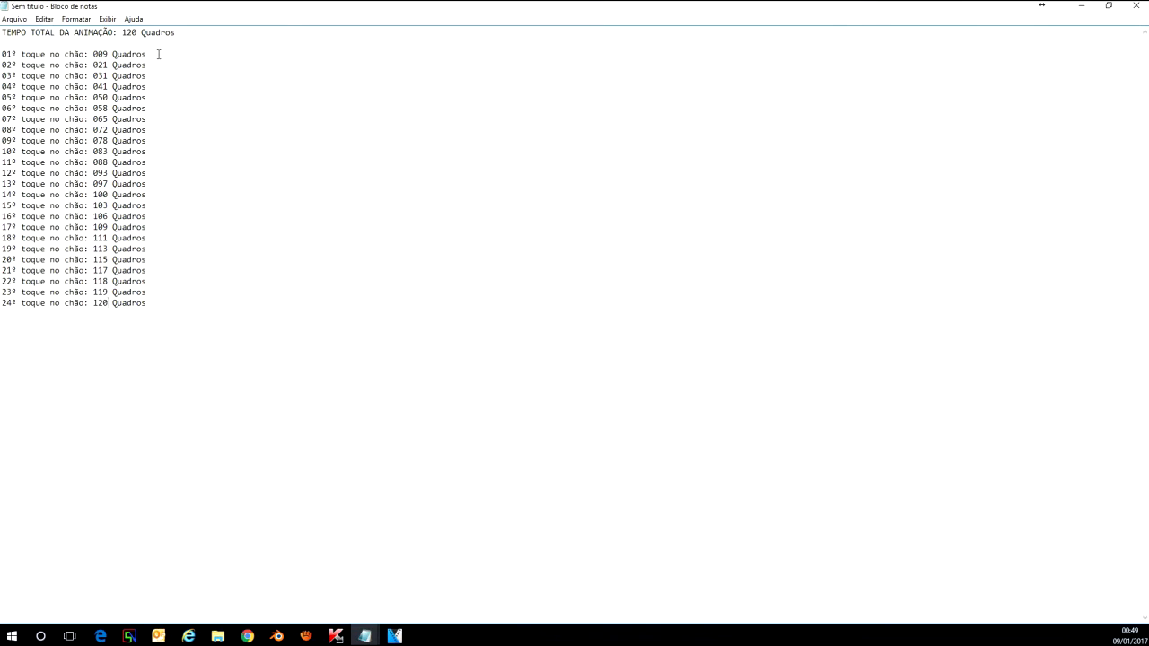
- Add the line "Alto 15 Quadros" directly below the first ground-touch entry
{"action": "left_click", "coordinate": [158, 54]}
{"action": "key", "text": "Return"}
{"action": "type", "text": "Alto"}
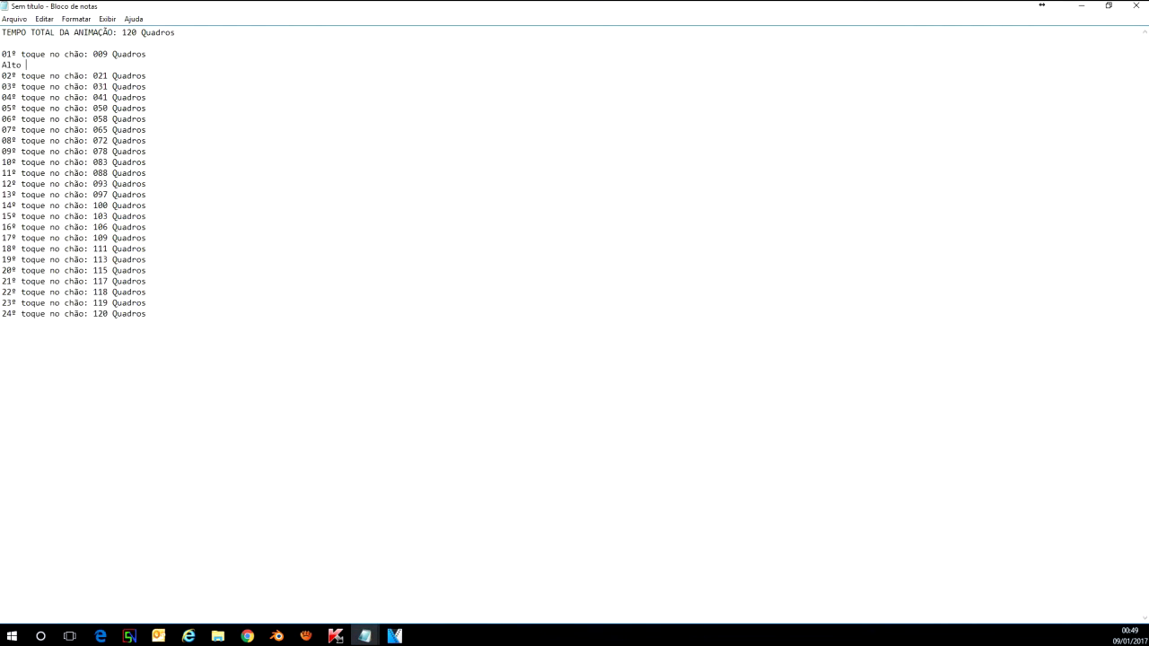
{"action": "type", "text": " 15 Quadros"}
- Add the line "Alto 26 Quadros" directly below the second ground-touch entry
{"action": "left_click", "coordinate": [234, 83]}
{"action": "key", "text": "Return"}
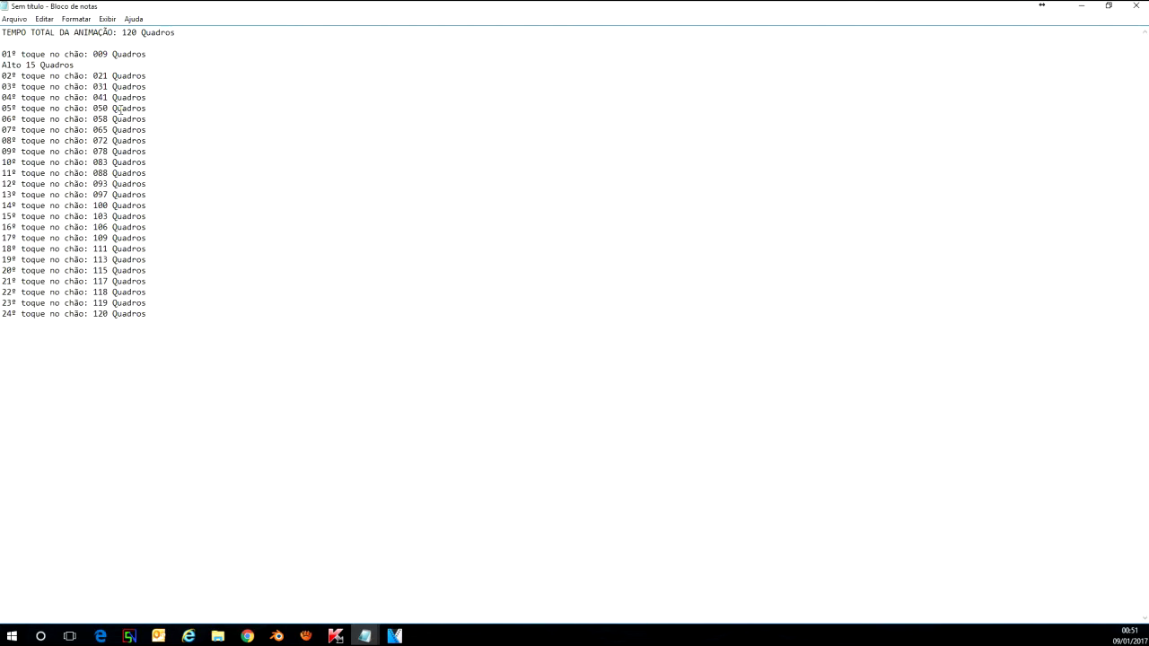
{"action": "key", "text": "Return"}
{"action": "type", "text": "Alto 26 Quadro"}
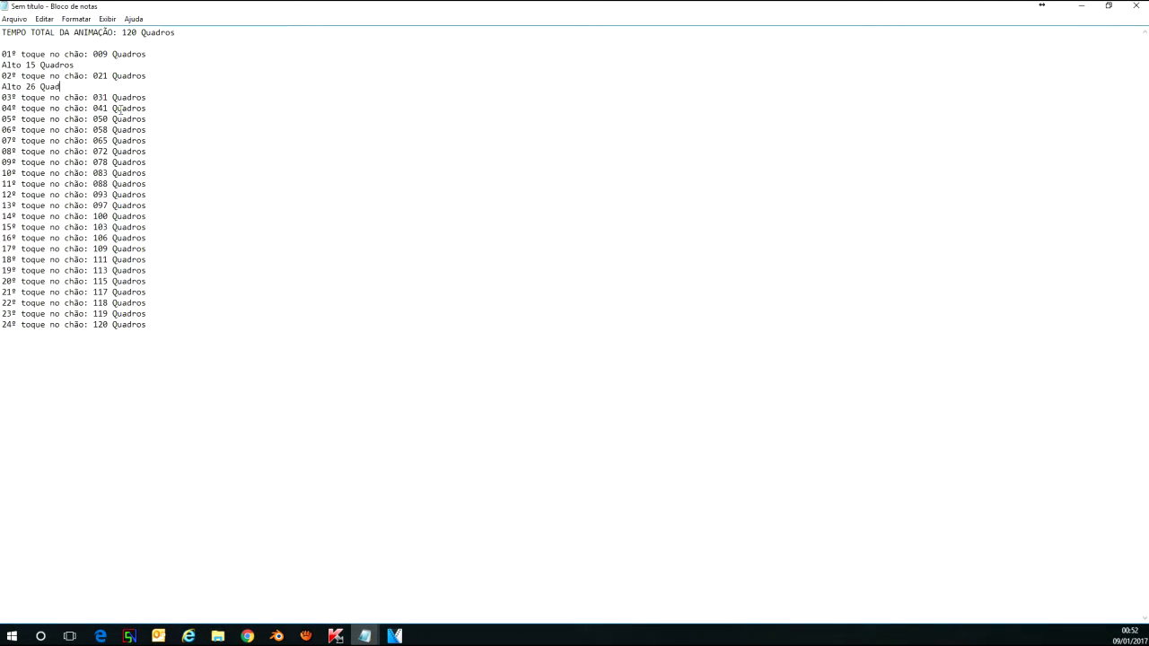
{"action": "type", "text": "s"}
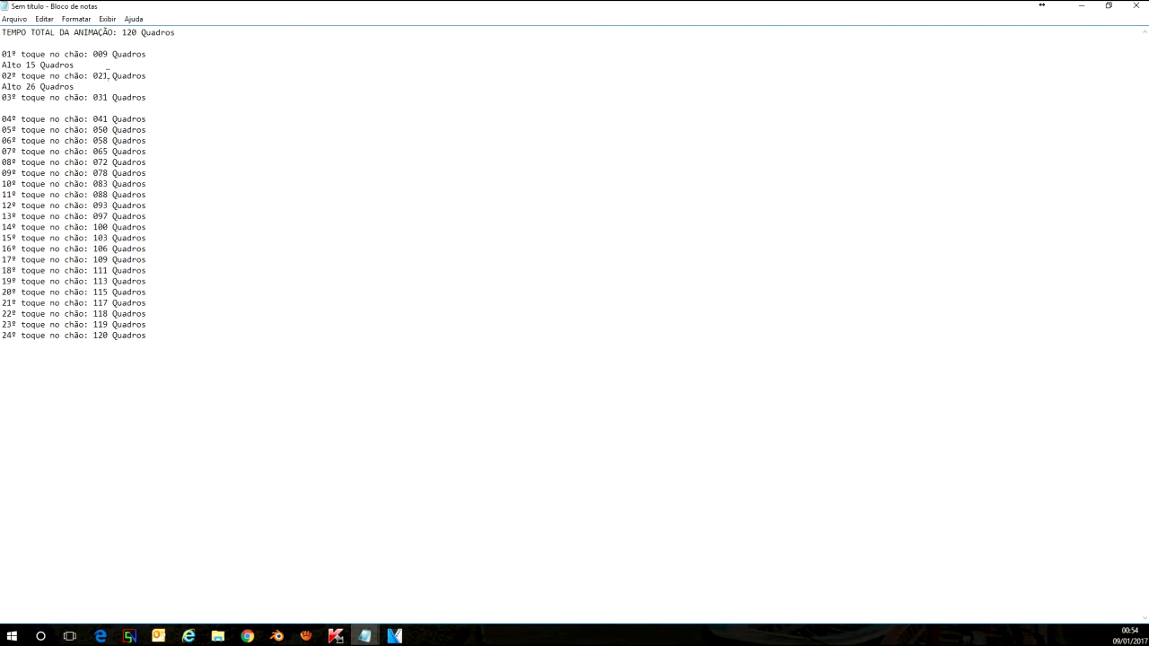
- Fill the empty lines below touches 3 to 6 with the high-point frames 36, 45,5, 54 and 61,5
{"action": "left_click", "coordinate": [108, 77]}
{"action": "left_click", "coordinate": [94, 85]}
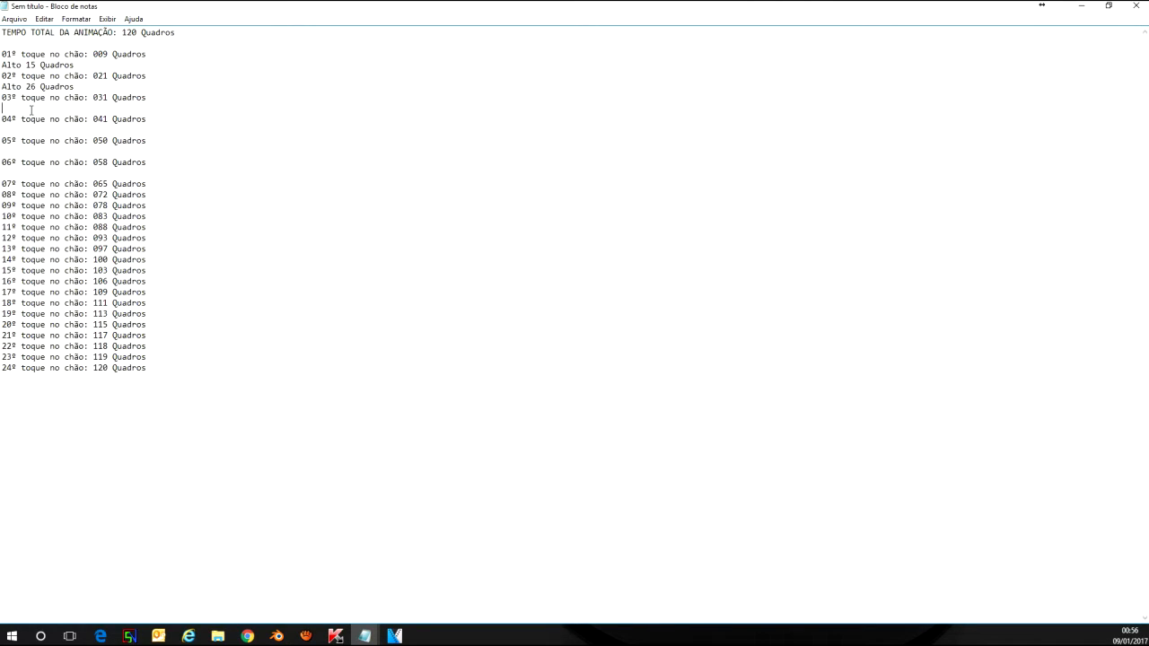
{"action": "type", "text": "36"}
{"action": "left_click", "coordinate": [93, 141]}
{"action": "type", "text": "45,5"}
{"action": "left_click", "coordinate": [20, 149]}
{"action": "type", "text": "54"}
{"action": "left_click", "coordinate": [103, 175]}
{"action": "type", "text": "61,5"}
- Insert an empty line below each ground-touch entry from the 7th through the 23rd
{"action": "key", "text": "Return"}
{"action": "key", "text": "Down"}
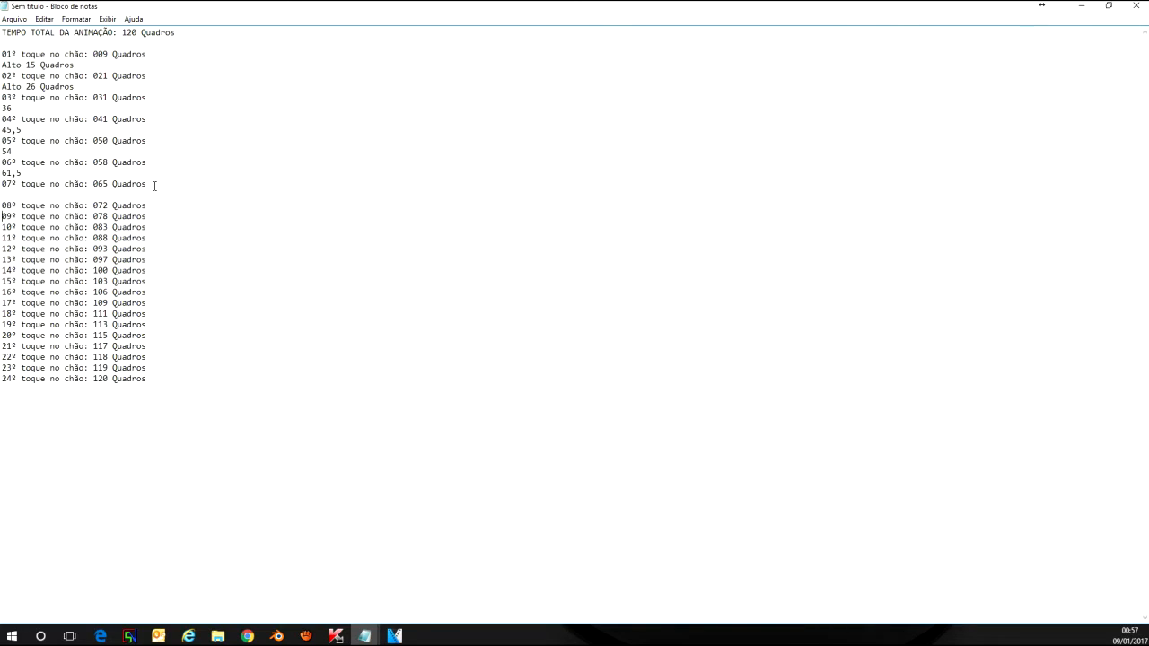
{"action": "key", "text": "Return"}
{"action": "key", "text": "Down"}
{"action": "key", "text": "Return"}
{"action": "key", "text": "Return"}
{"action": "key", "text": "Down"}
{"action": "key", "text": "Return"}
{"action": "key", "text": "Down"}
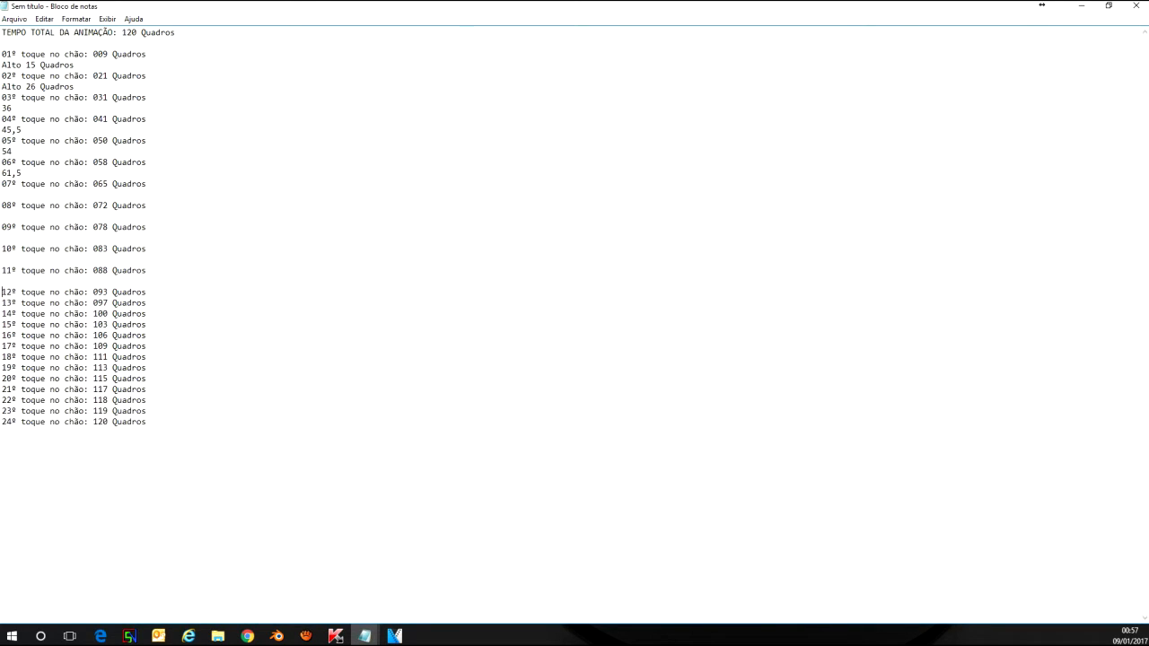
{"action": "key", "text": "Return"}
{"action": "key", "text": "Down"}
{"action": "key", "text": "Return"}
{"action": "key", "text": "Down"}
{"action": "key", "text": "Return"}
{"action": "key", "text": "Down"}
{"action": "key", "text": "Return"}
{"action": "key", "text": "Down"}
{"action": "key", "text": "Return"}
{"action": "key", "text": "Down"}
{"action": "key", "text": "Return"}
{"action": "key", "text": "Down"}
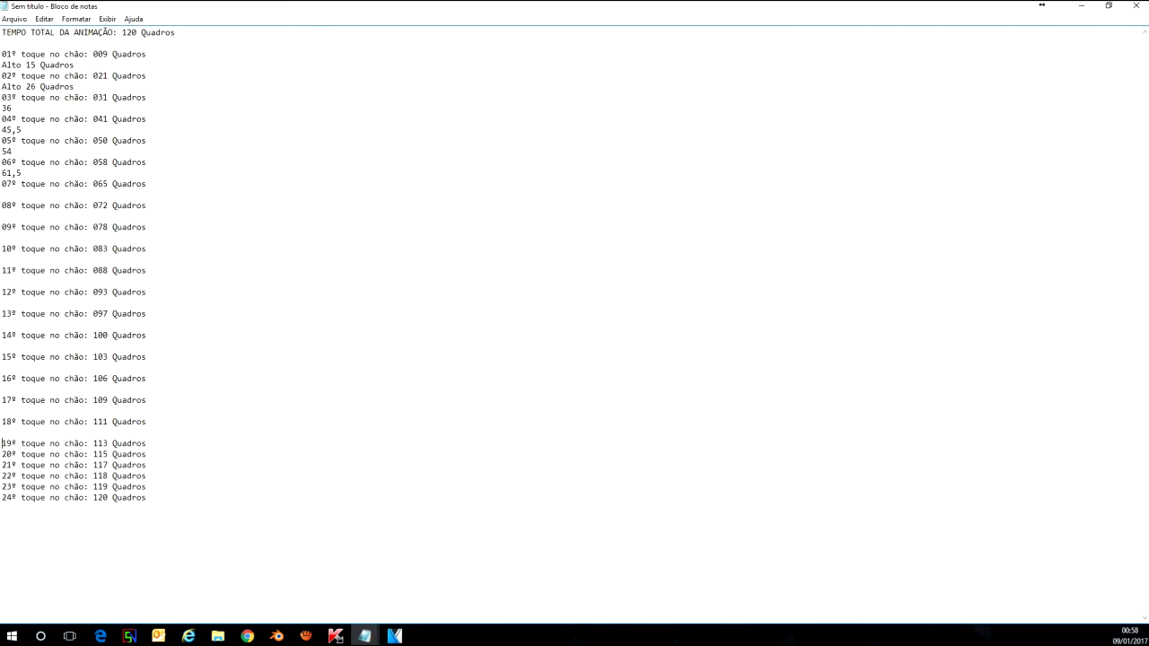
{"action": "key", "text": "Return"}
{"action": "key", "text": "Down"}
{"action": "key", "text": "Return"}
{"action": "key", "text": "Down"}
{"action": "key", "text": "Return"}
{"action": "key", "text": "Down"}
{"action": "key", "text": "Return"}
{"action": "key", "text": "Down"}
{"action": "key", "text": "Return"}
{"action": "key", "text": "Down"}
{"action": "key", "text": "Return"}
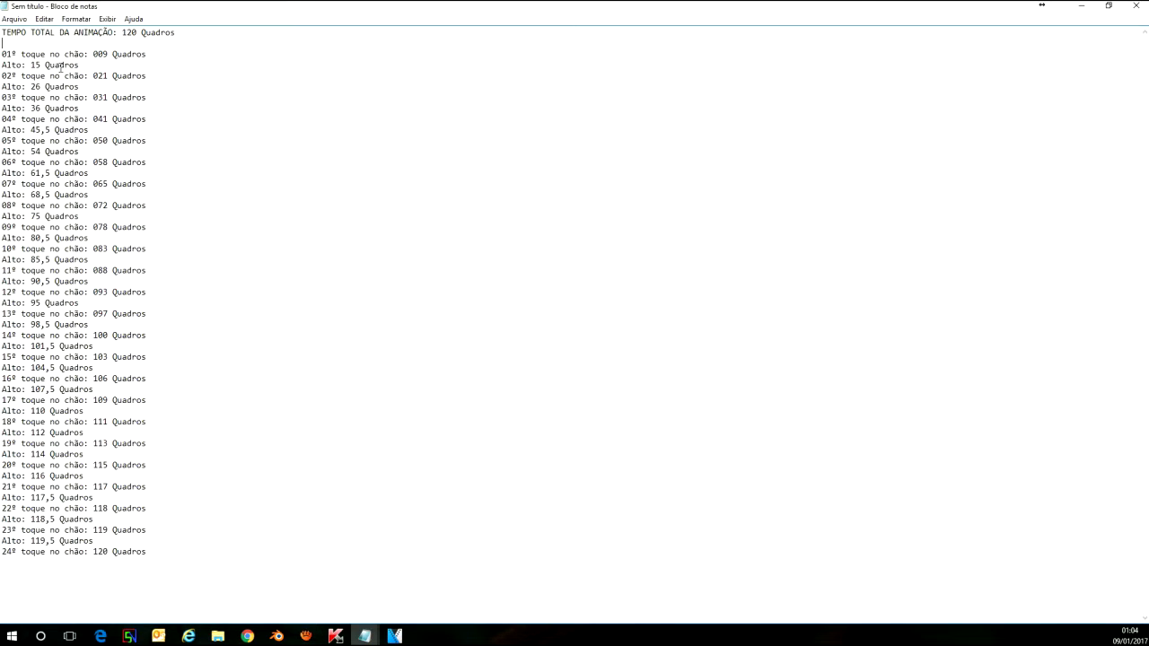
- Add the line "Alto: 0 Quadros" above the first ground-touch entry
{"action": "key", "text": "Return"}
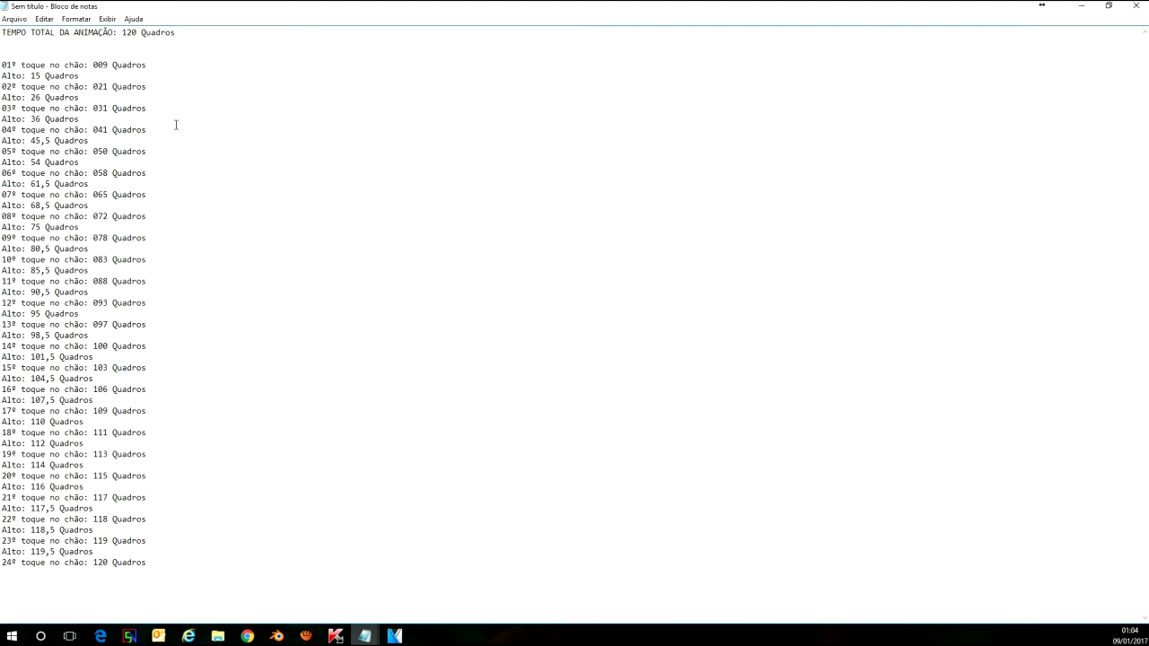
{"action": "type", "text": "Alto: 0 Quadros"}
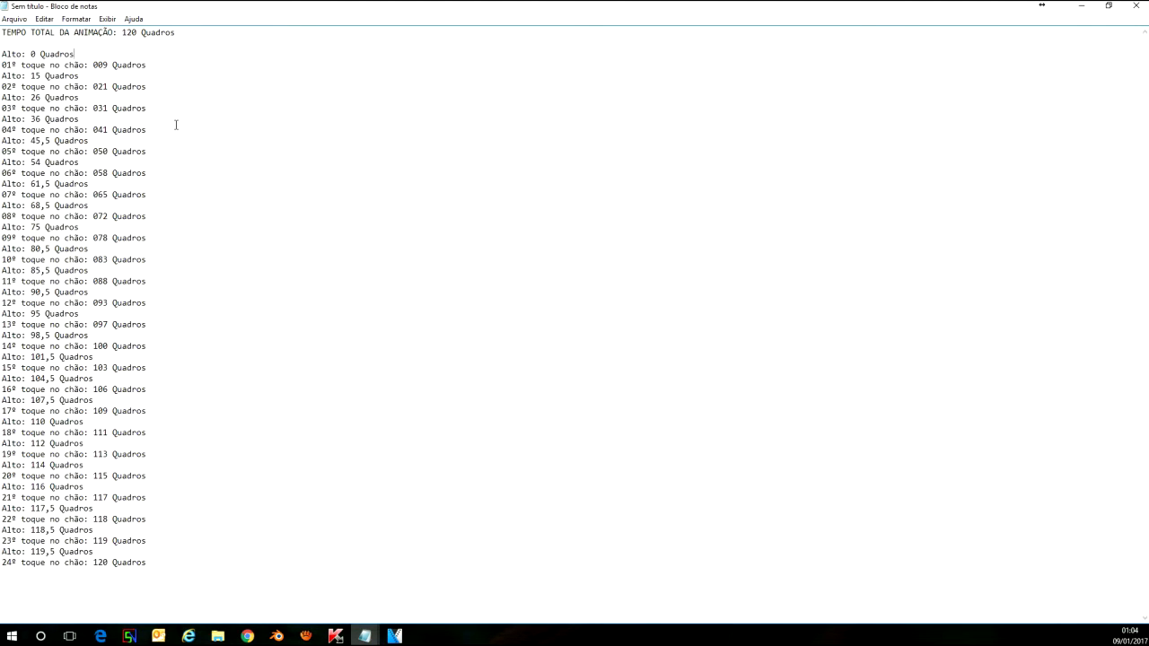
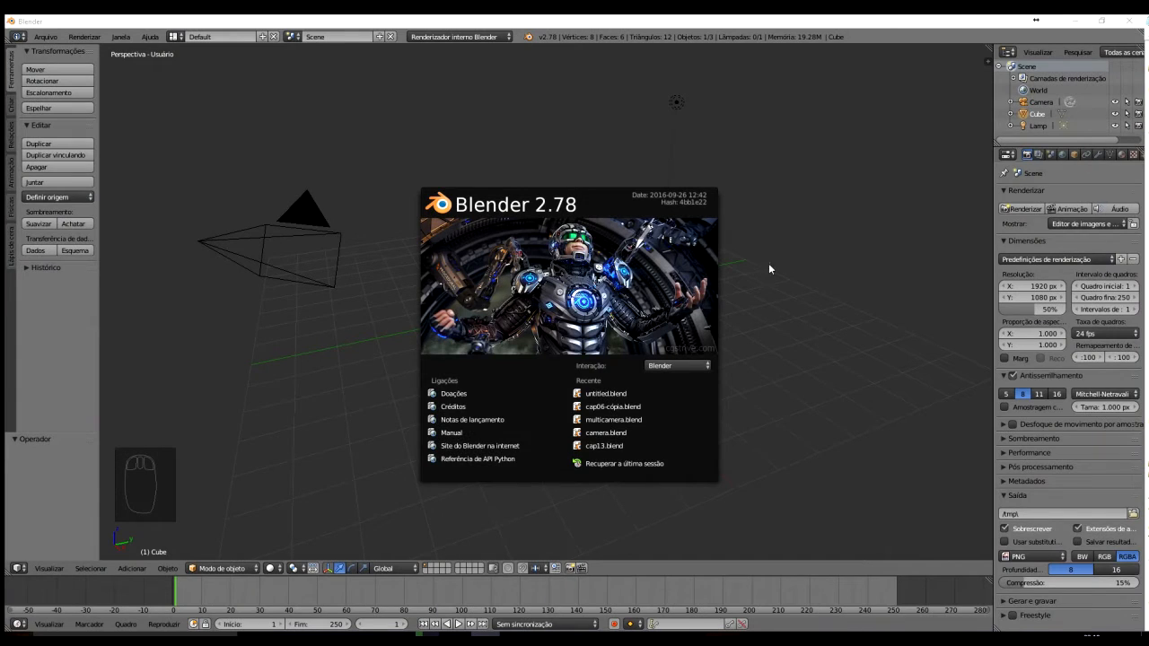
- In Blender, dismiss the splash screen and show the default cube in top view
{"action": "left_click", "coordinate": [817, 258]}
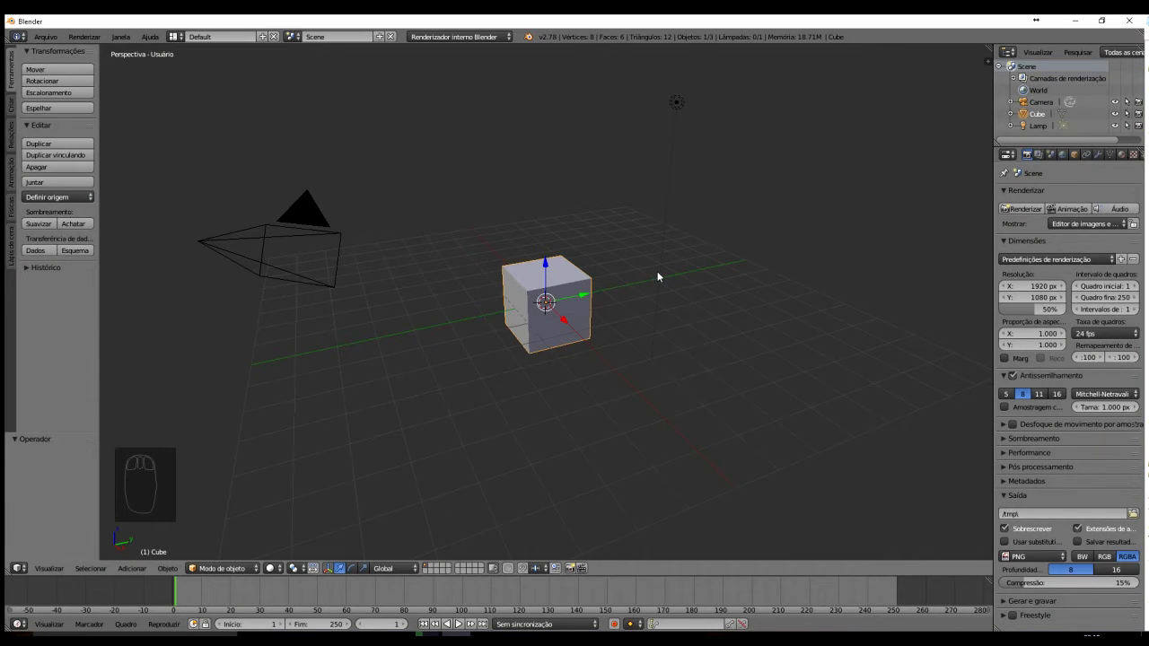
{"action": "key", "text": "KP_7"}
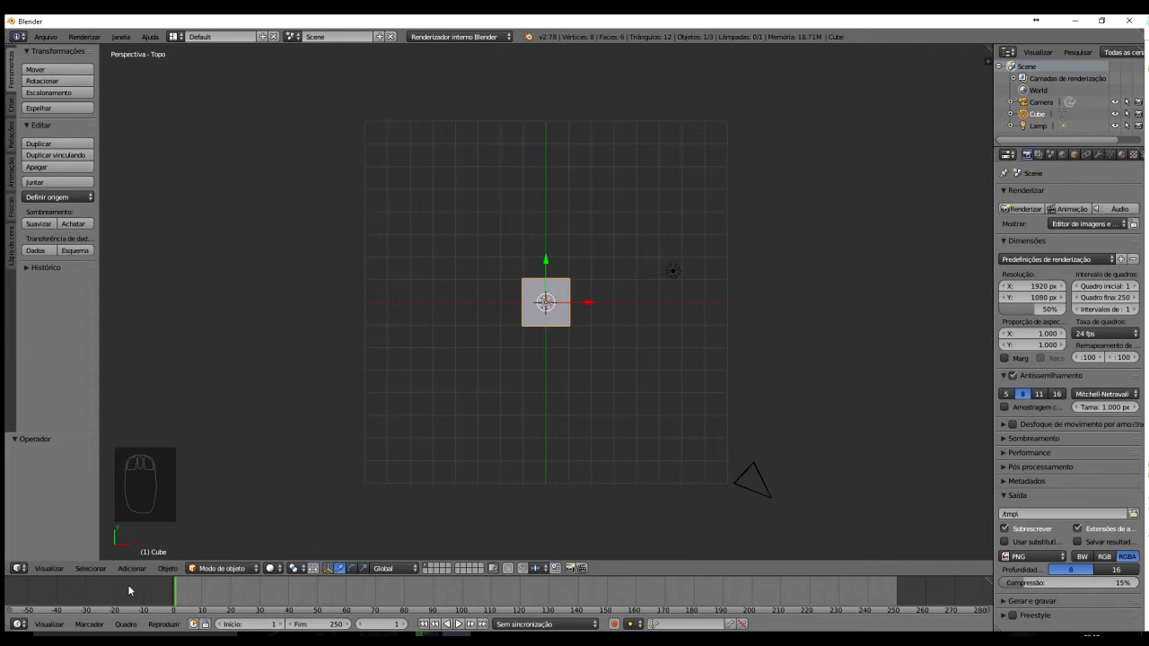
- Scrub the timeline to frame 250, open the render settings, and return the playhead to frame 1 and on to frame 6
{"action": "left_click_drag", "start_coordinate": [178, 597], "coordinate": [897, 598]}
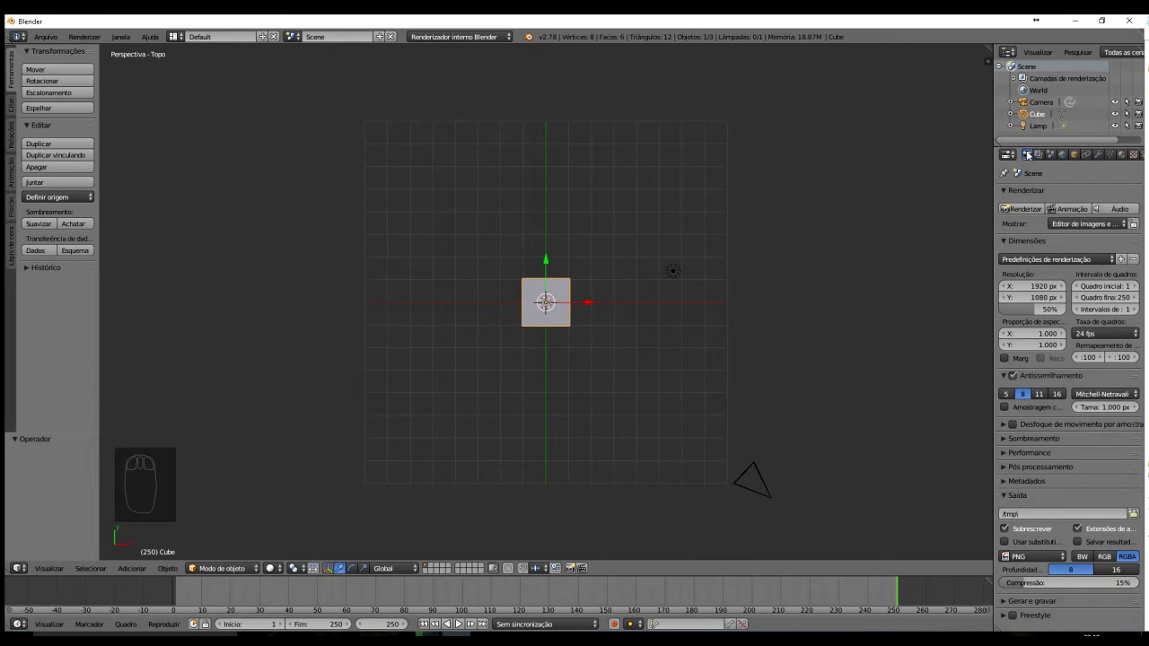
{"action": "left_click", "coordinate": [1028, 155]}
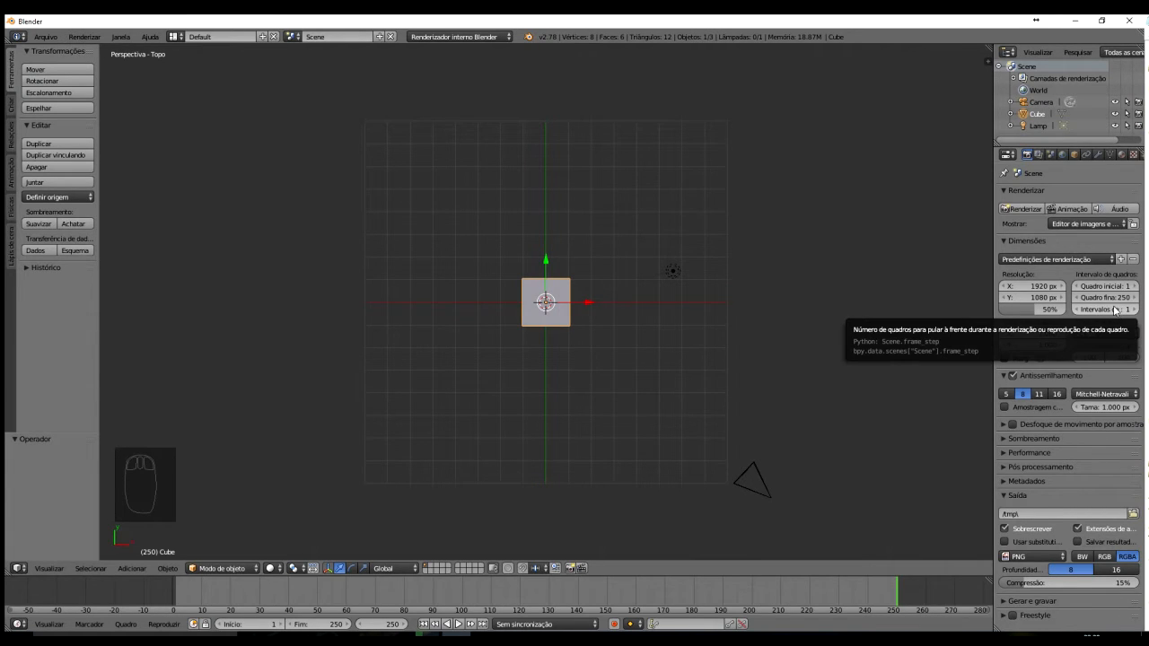
{"action": "left_click", "coordinate": [177, 599]}
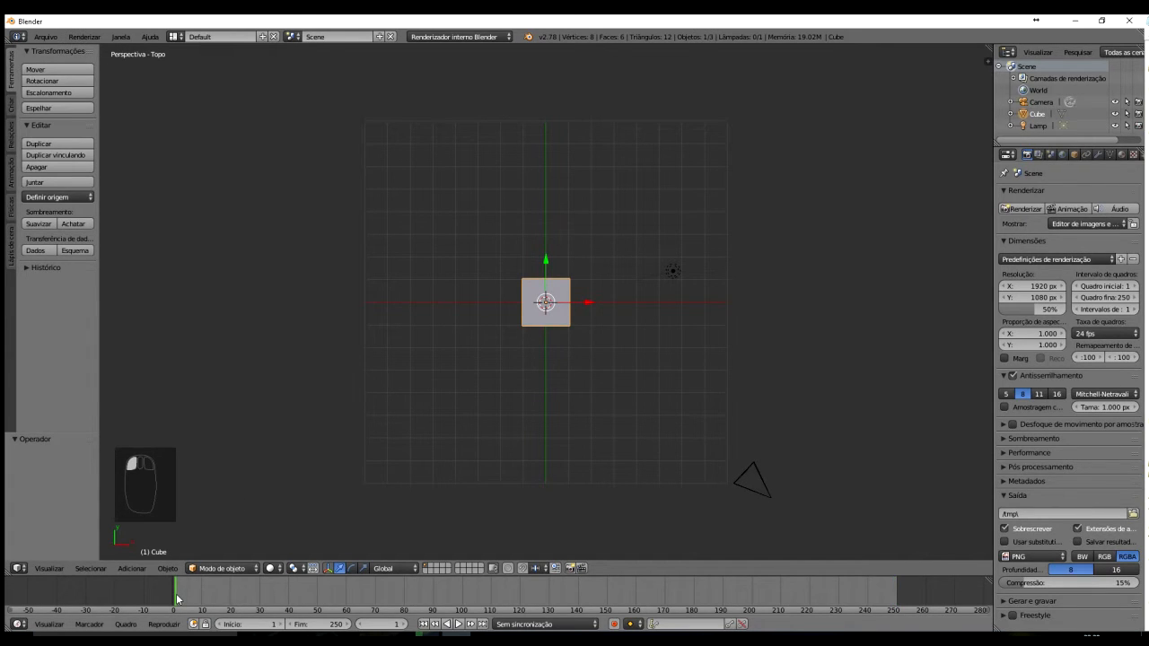
{"action": "left_click_drag", "start_coordinate": [177, 600], "coordinate": [189, 598]}
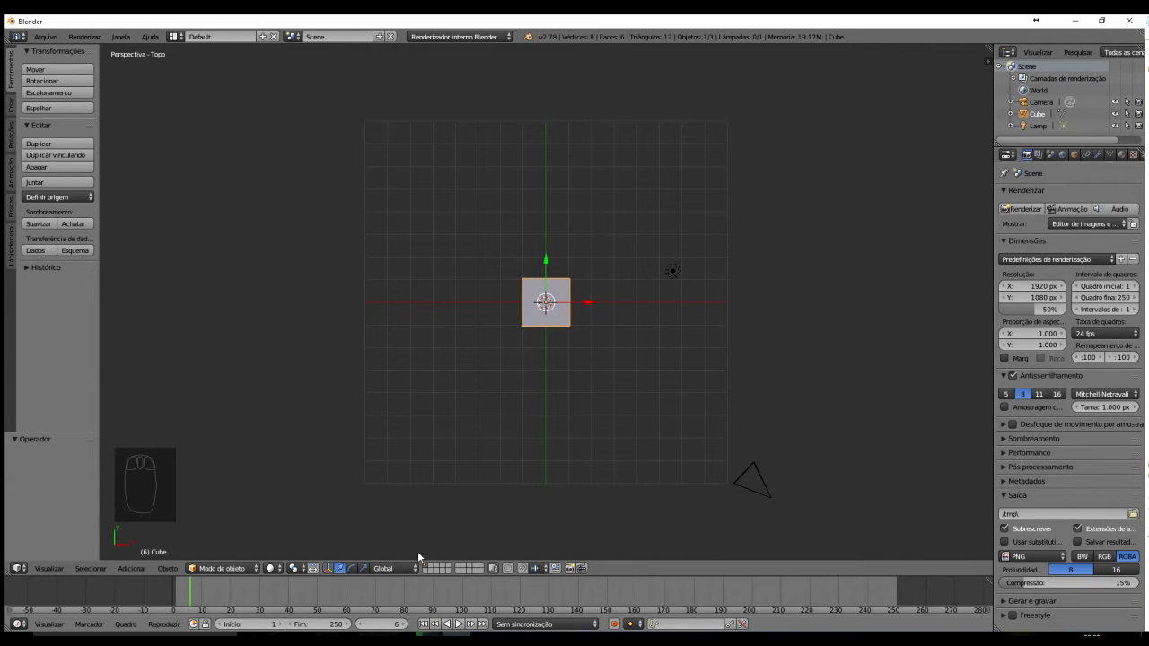
- Set the render frame step (Intervalos de quadros) to 10
{"action": "left_click", "coordinate": [1134, 310]}
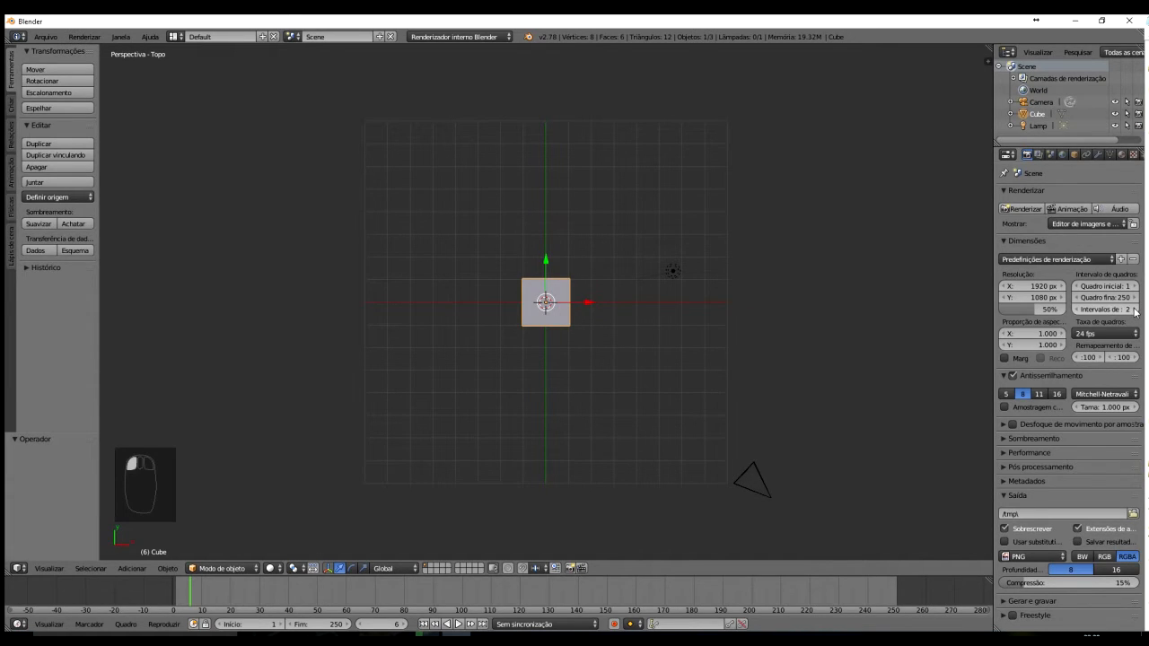
{"action": "left_click", "coordinate": [1134, 310]}
{"action": "left_click", "coordinate": [1134, 310]}
{"action": "left_click", "coordinate": [1134, 309]}
{"action": "left_click", "coordinate": [1134, 309]}
{"action": "left_click", "coordinate": [1134, 310]}
{"action": "left_click", "coordinate": [1134, 309]}
{"action": "left_click", "coordinate": [1134, 310]}
{"action": "left_click", "coordinate": [1077, 310]}
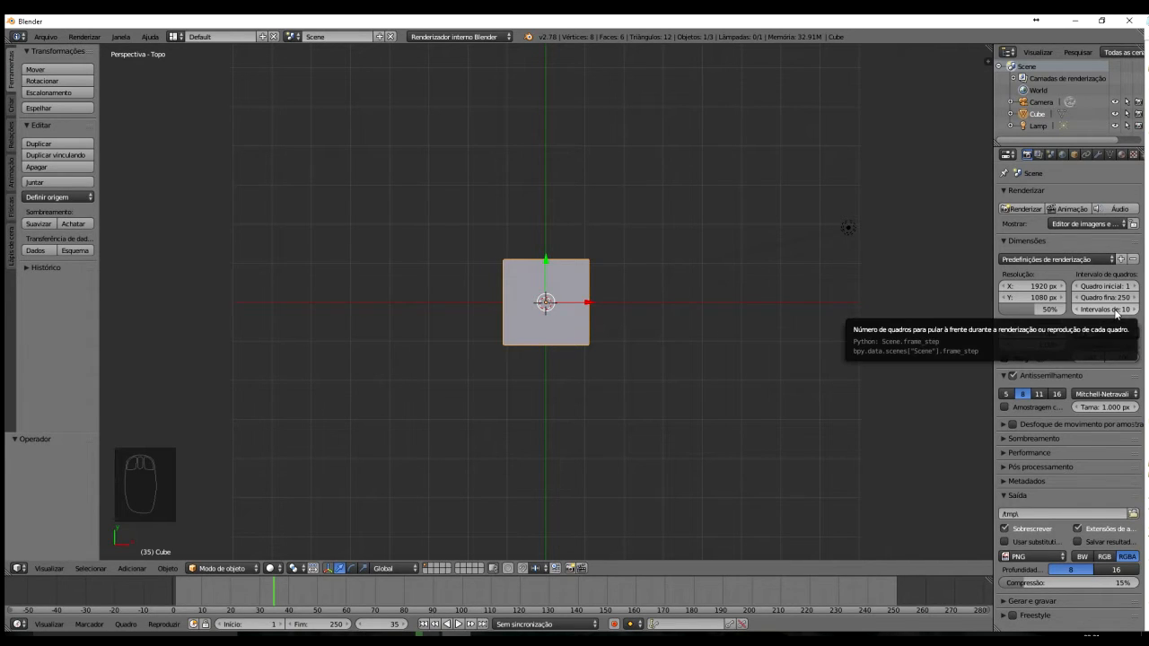
- Render the animation with the current frame step and return to the 3D view
{"action": "left_click", "coordinate": [1073, 209]}
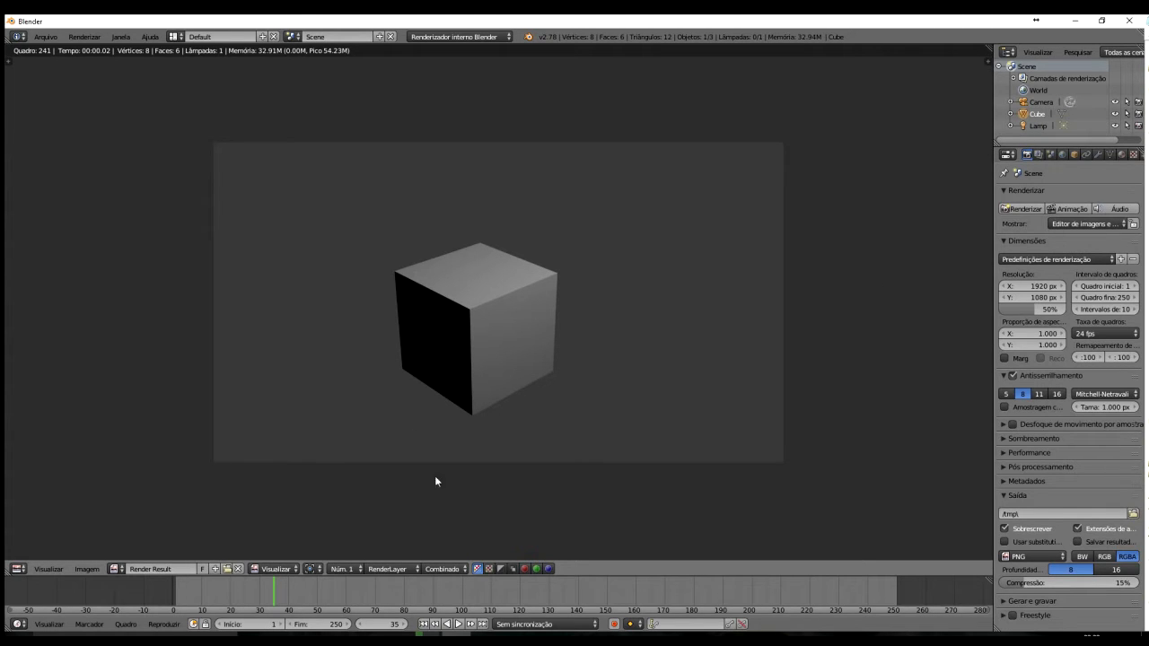
{"action": "key", "text": "Escape"}
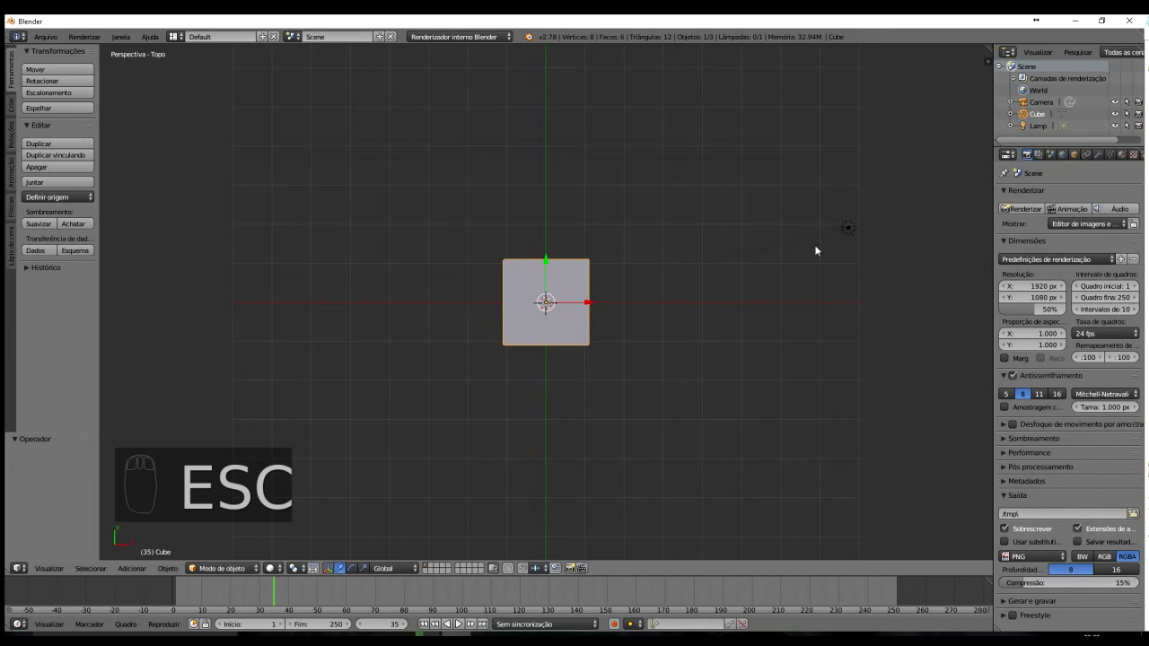
- Set the end frame of the animation to 100
{"action": "left_click", "coordinate": [1109, 297]}
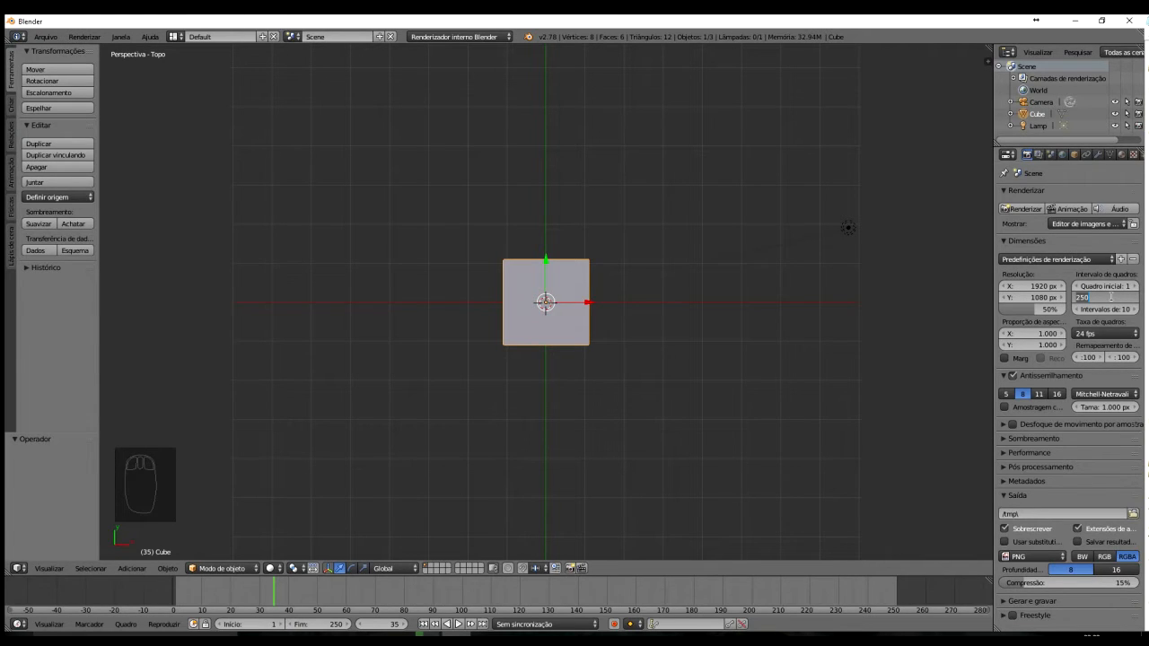
{"action": "type", "text": "100"}
{"action": "key", "text": "Return"}
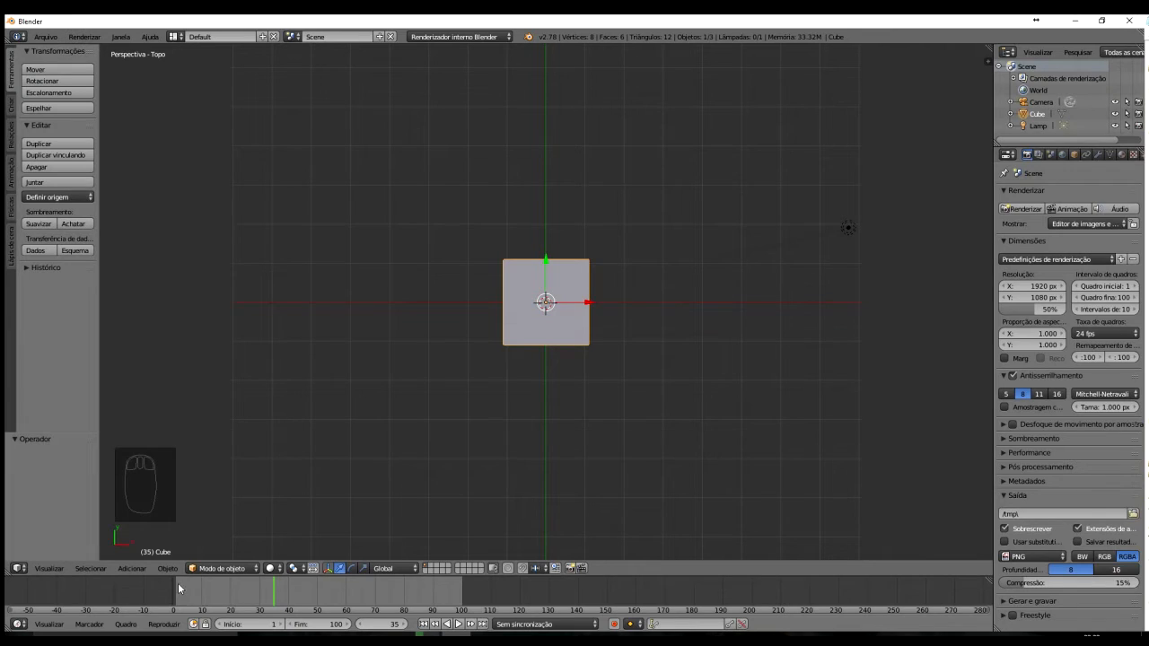
- Play the animation to preview the shortened frame range, and stop playback
{"action": "left_click", "coordinate": [456, 624]}
{"action": "left_click", "coordinate": [458, 624]}
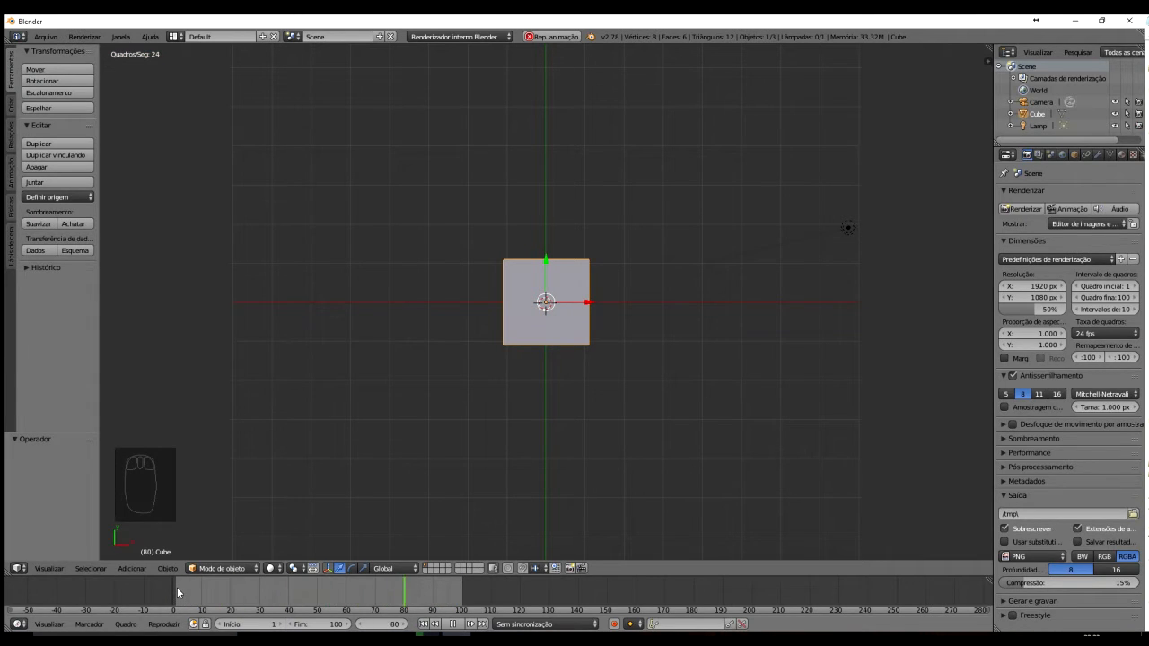
{"action": "left_click", "coordinate": [454, 624]}
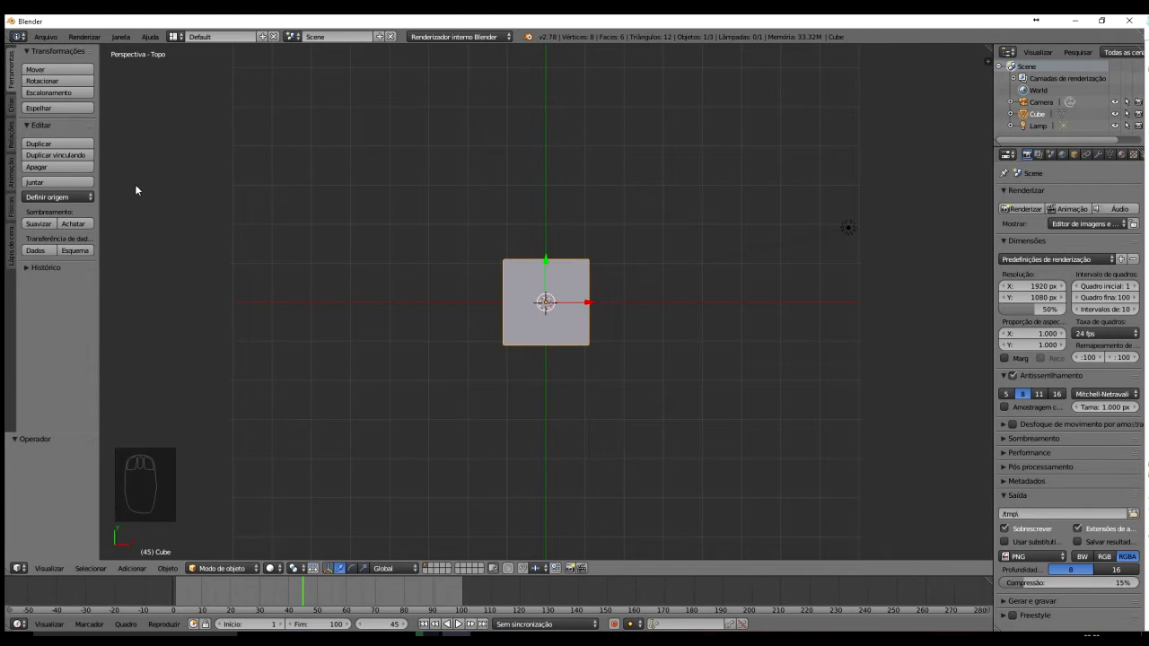
- Show the animation tools for the cube and enlarge the timeline area upward
{"action": "left_click", "coordinate": [11, 179]}
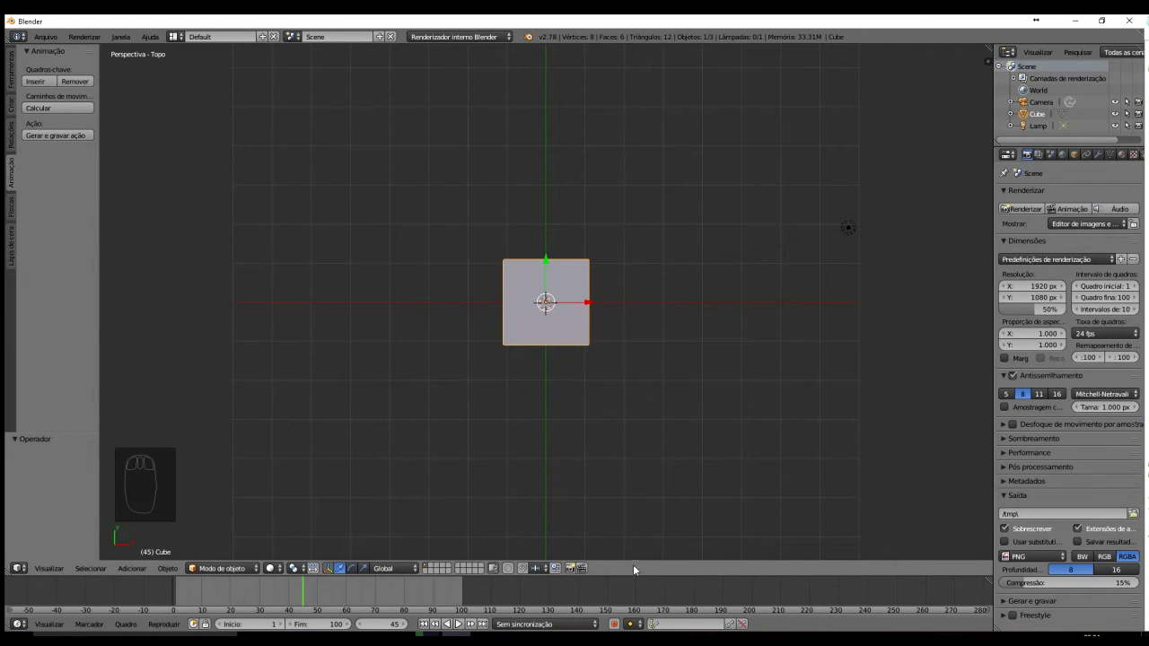
{"action": "left_click_drag", "start_coordinate": [633, 561], "coordinate": [632, 379]}
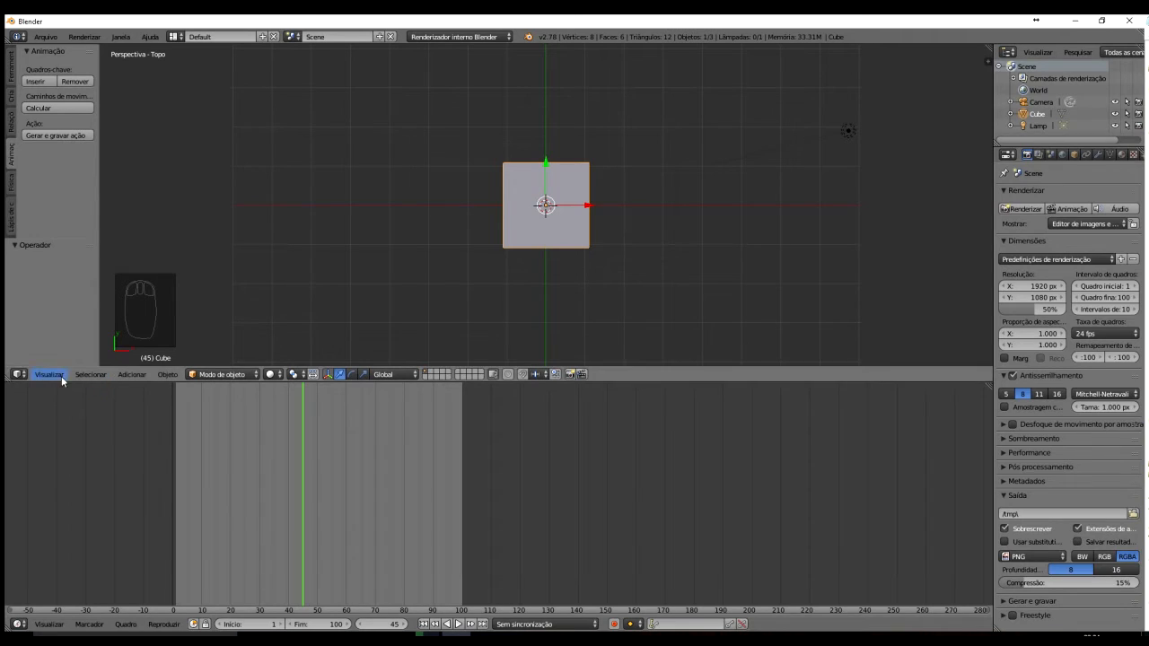
- Change the timeline area to the animation table (Tabela de animação), and from there to the graph editor (Editor gráfico)
{"action": "left_click", "coordinate": [18, 624]}
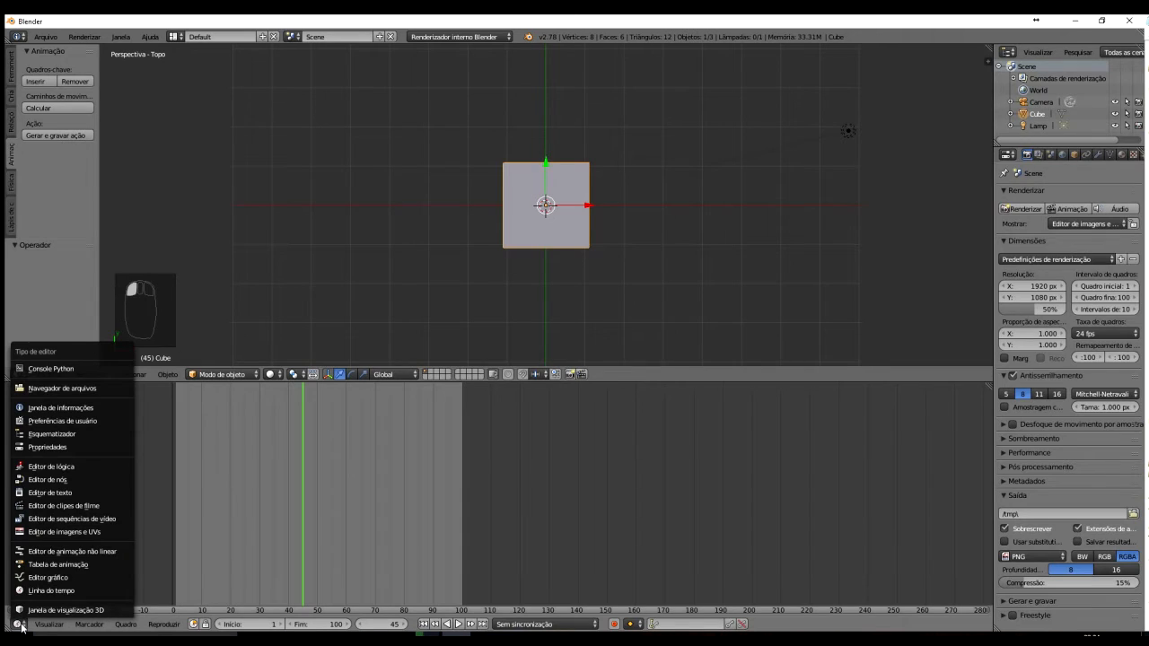
{"action": "left_click", "coordinate": [49, 565]}
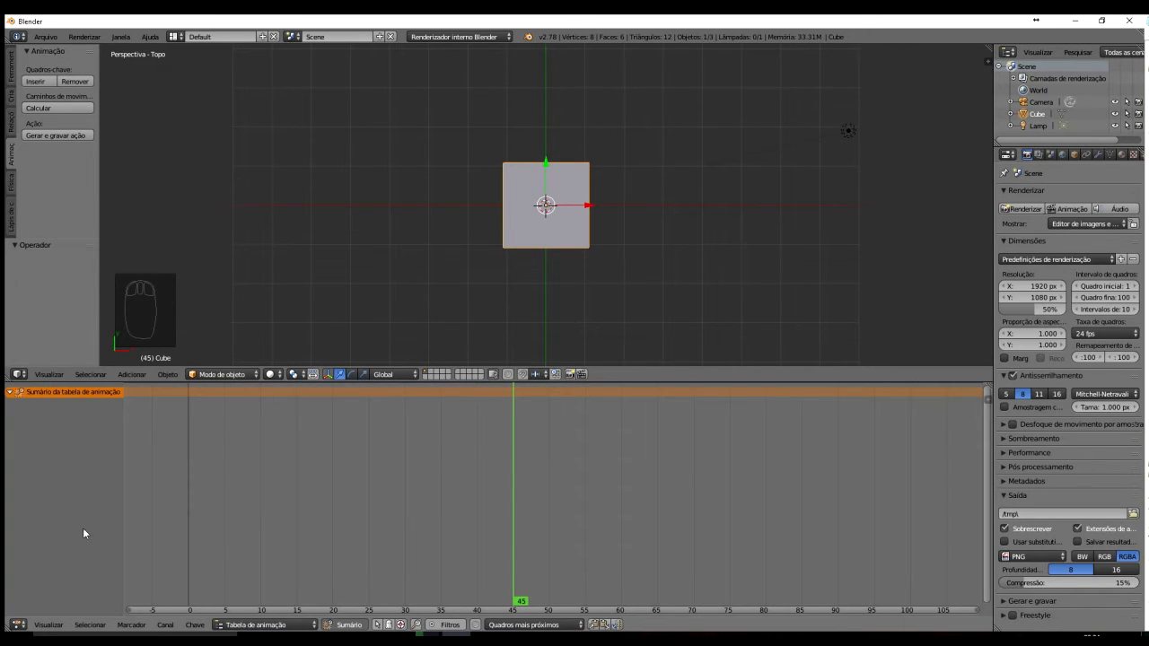
{"action": "left_click", "coordinate": [18, 625]}
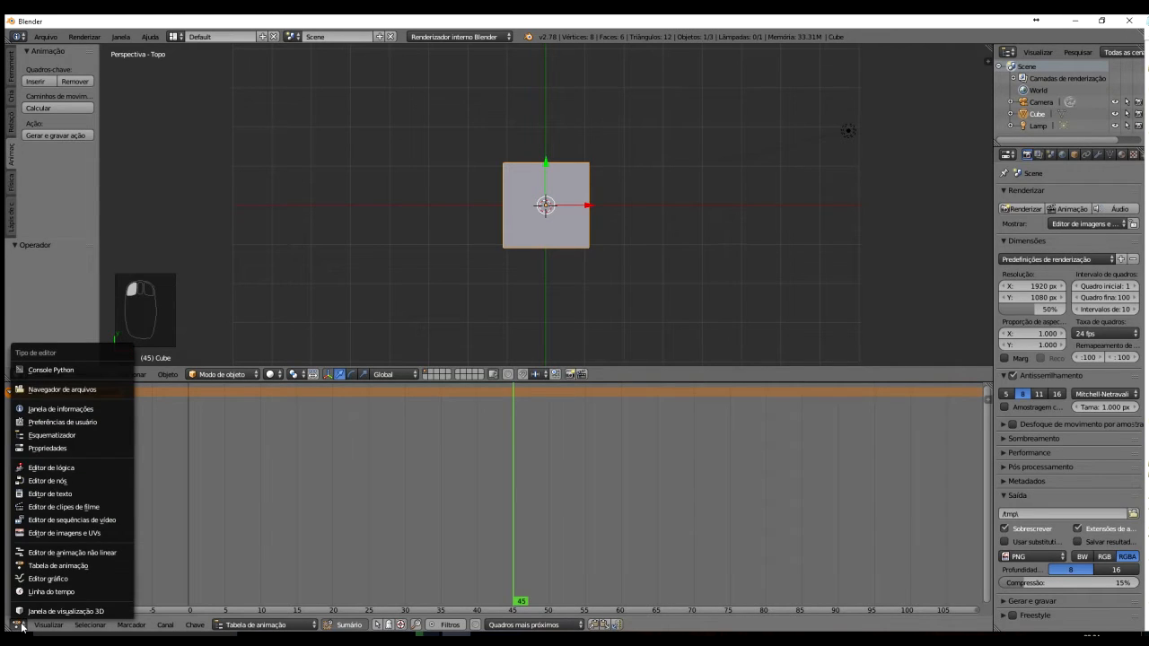
{"action": "left_click", "coordinate": [50, 583]}
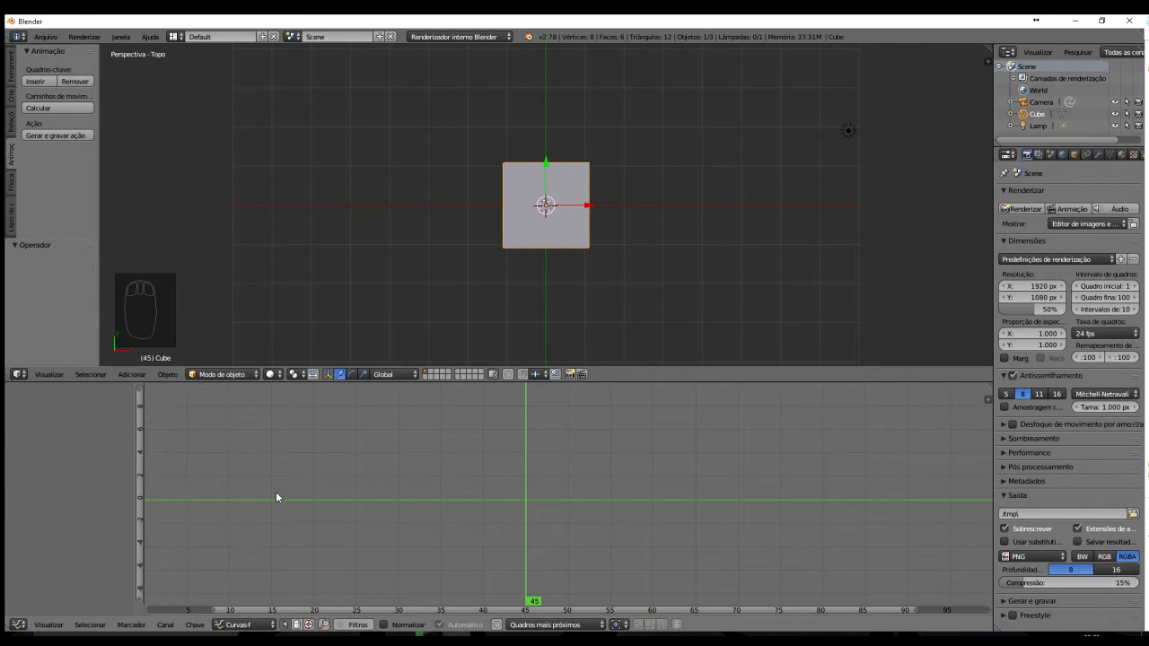
- Change the graph editor area back to the timeline and shrink it to a narrow strip below the 3D view
{"action": "left_click", "coordinate": [18, 624]}
{"action": "left_click", "coordinate": [47, 590]}
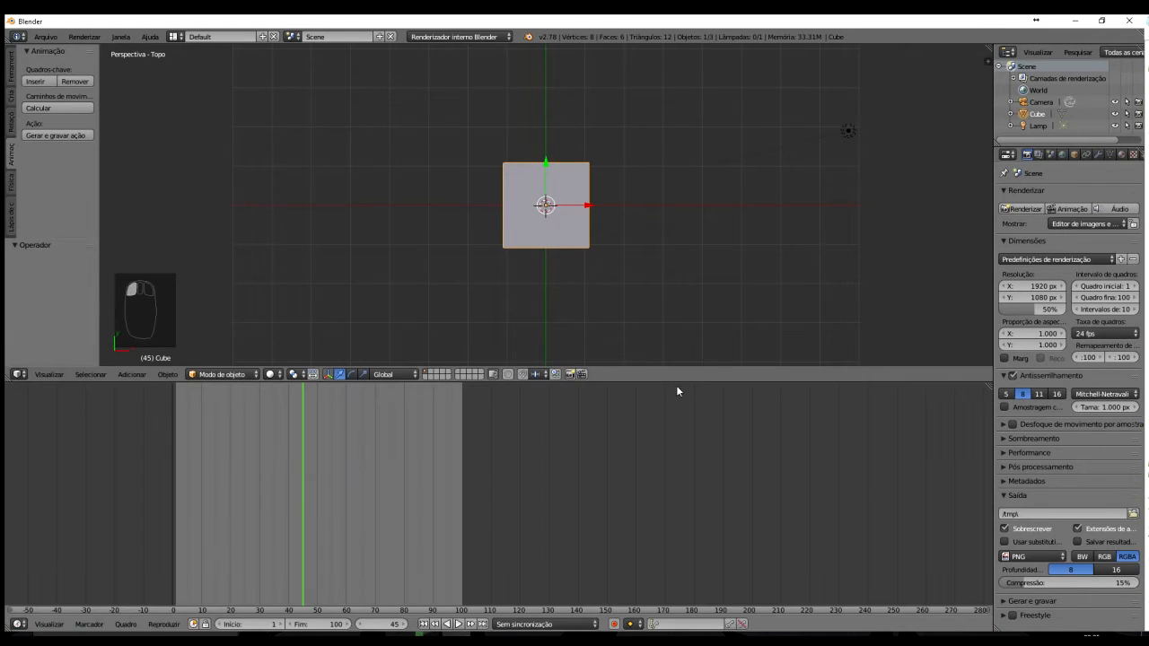
{"action": "left_click_drag", "start_coordinate": [690, 375], "coordinate": [696, 564]}
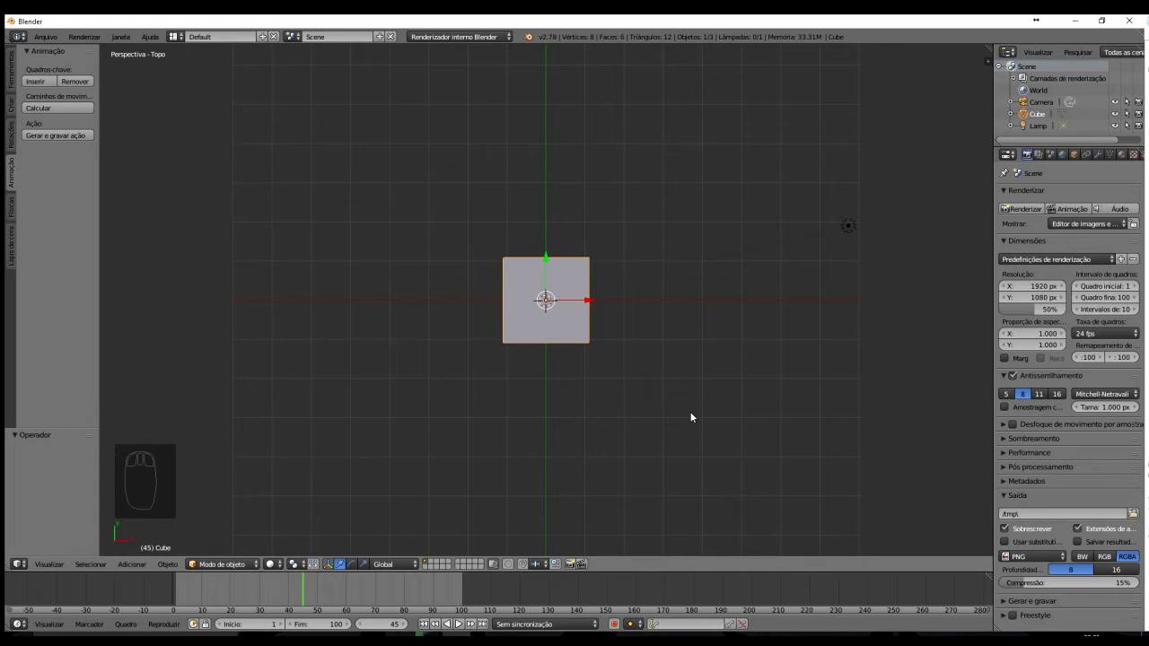
- Scrub the current frame to 1 and on to 30, and change the frame range to start at 24 and end at 156
{"action": "left_click", "coordinate": [303, 592]}
{"action": "left_click_drag", "start_coordinate": [303, 592], "coordinate": [175, 594]}
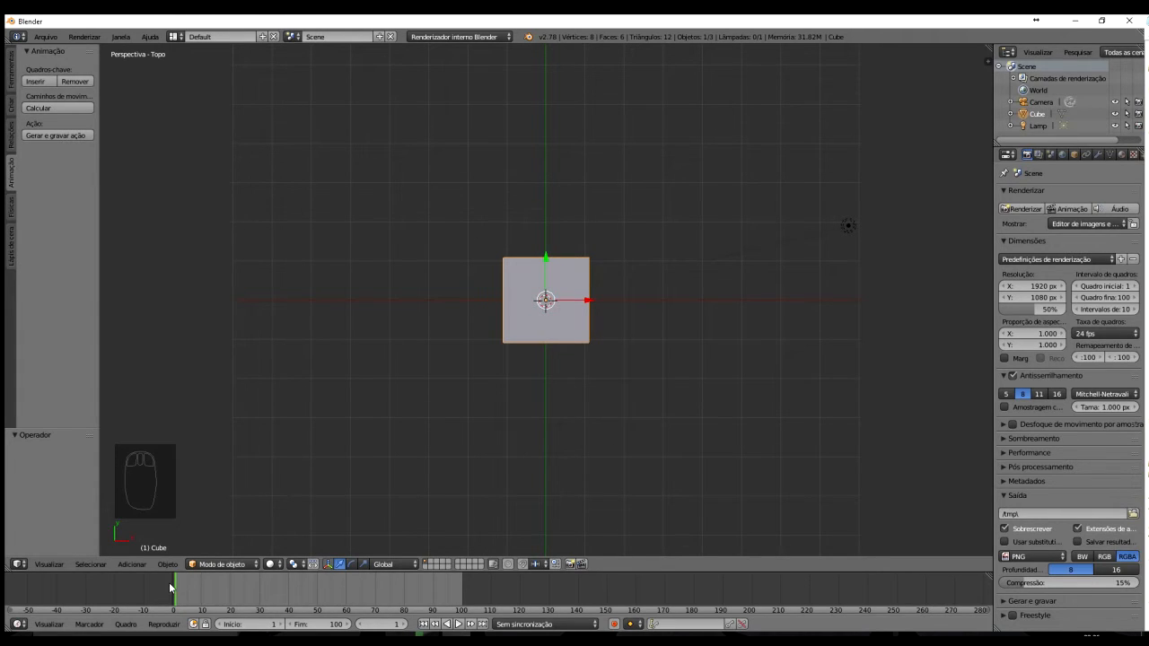
{"action": "left_click_drag", "start_coordinate": [179, 593], "coordinate": [260, 589]}
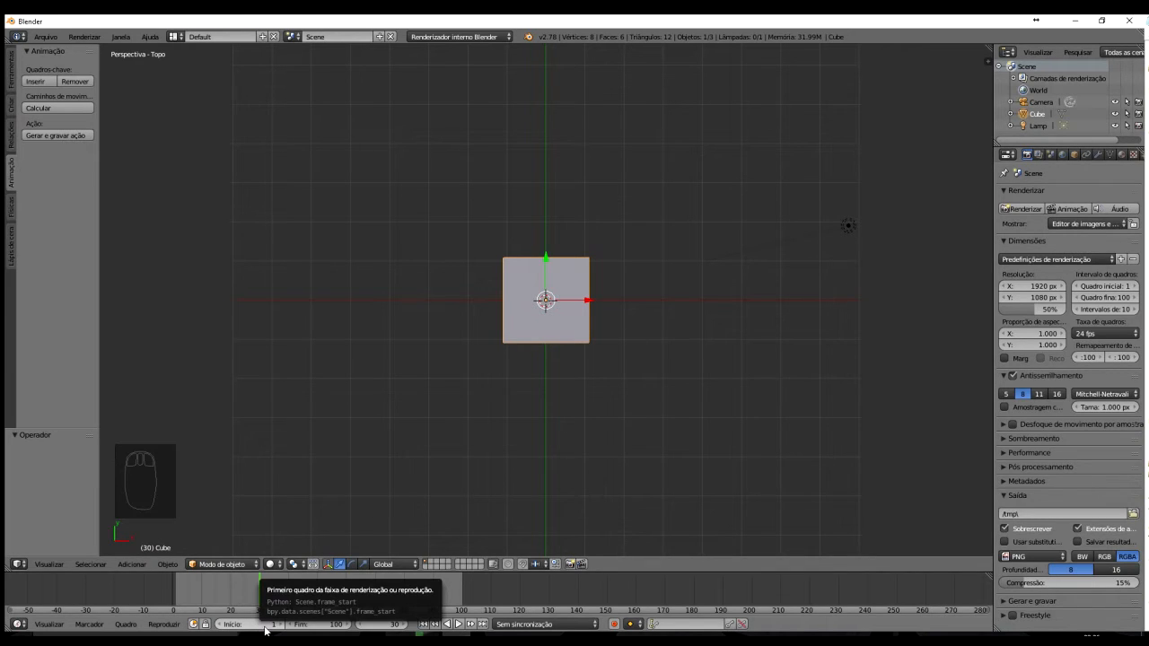
{"action": "left_click_drag", "start_coordinate": [245, 624], "coordinate": [397, 625]}
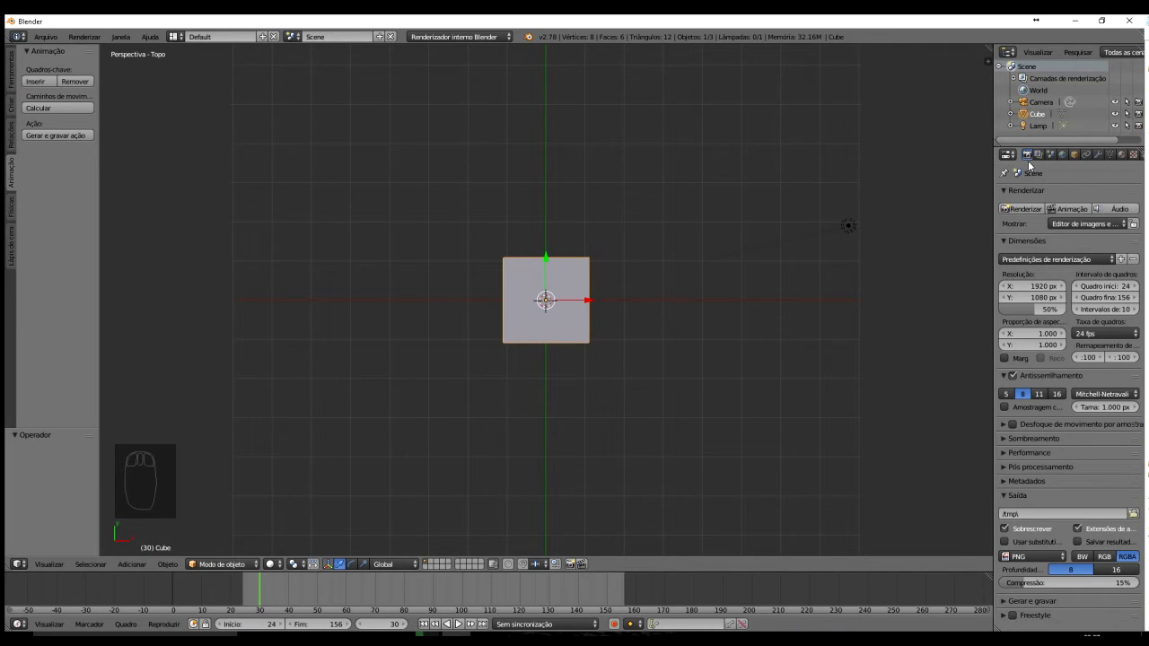
- Compare the scene's render properties with the cube's object properties, leaving the object properties shown
{"action": "left_click", "coordinate": [1077, 155]}
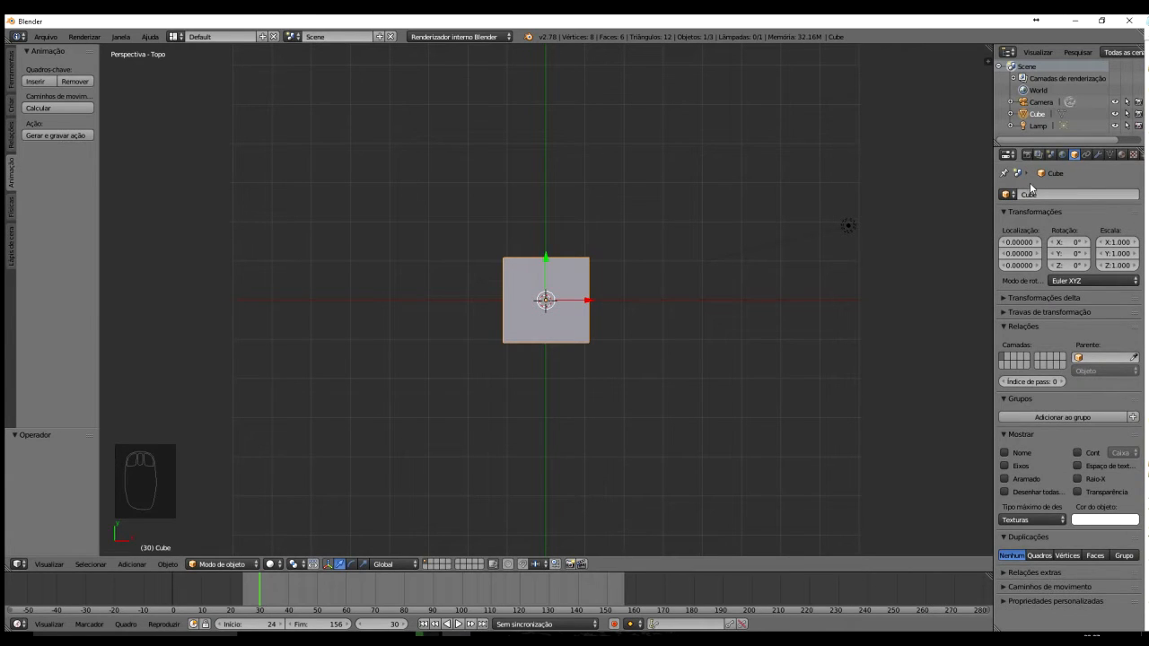
{"action": "left_click", "coordinate": [1028, 156]}
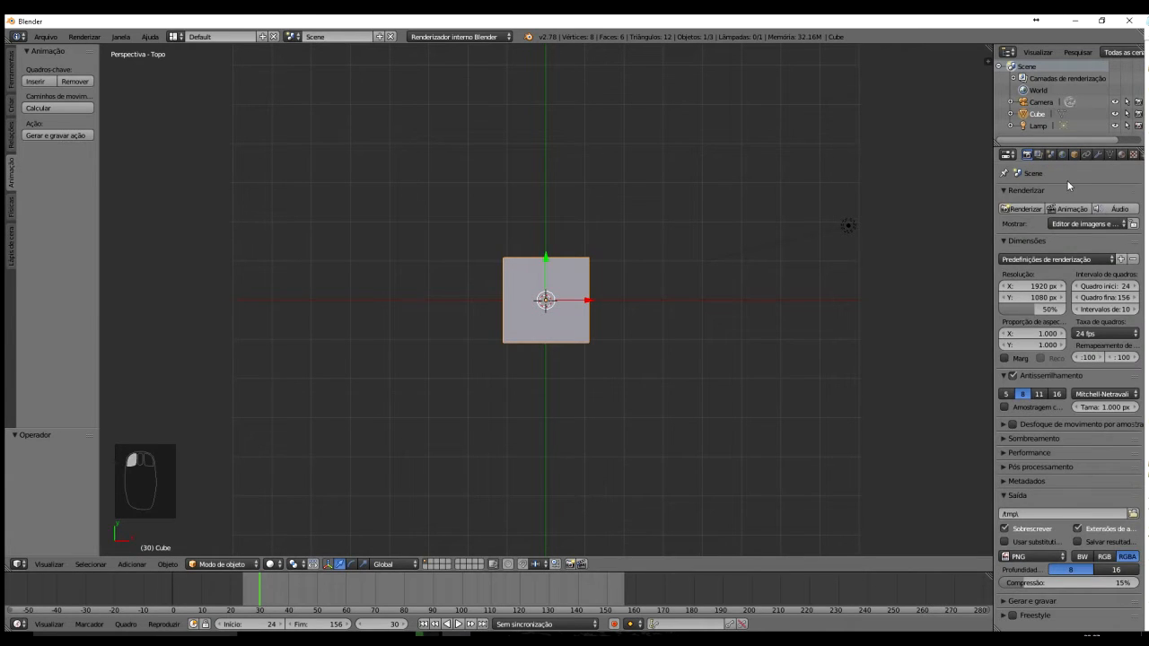
{"action": "left_click", "coordinate": [1075, 155]}
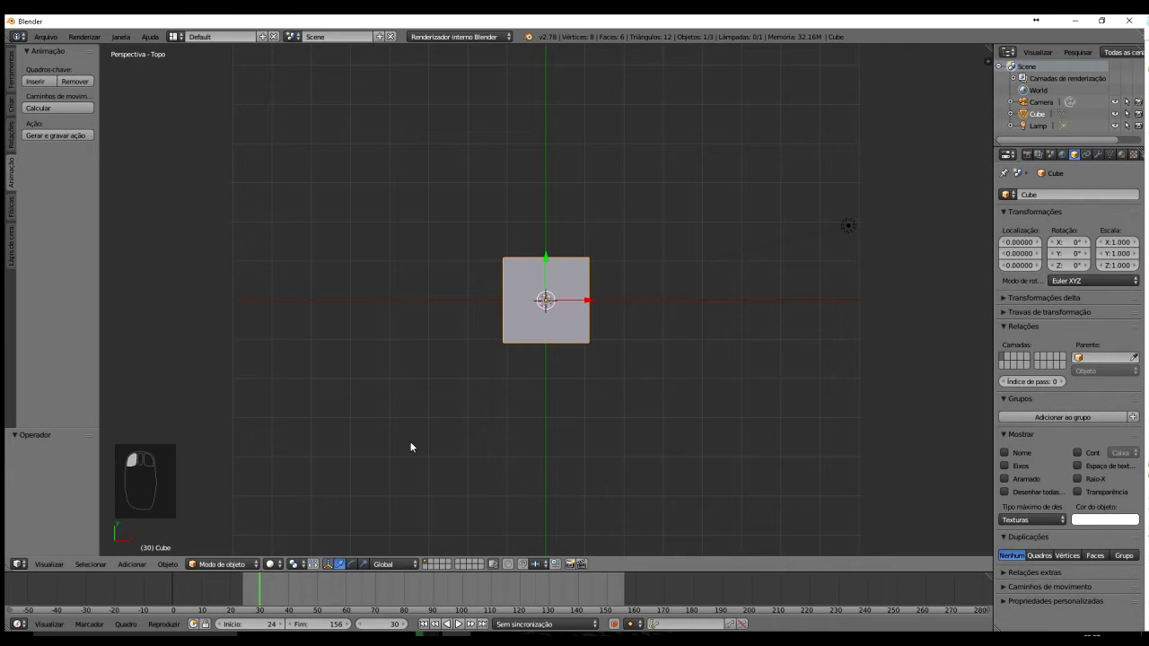
- Set the animation's start frame to 1, its end frame to 100 and the current frame to 1
{"action": "left_click", "coordinate": [267, 627]}
{"action": "type", "text": "1"}
{"action": "key", "text": "Return"}
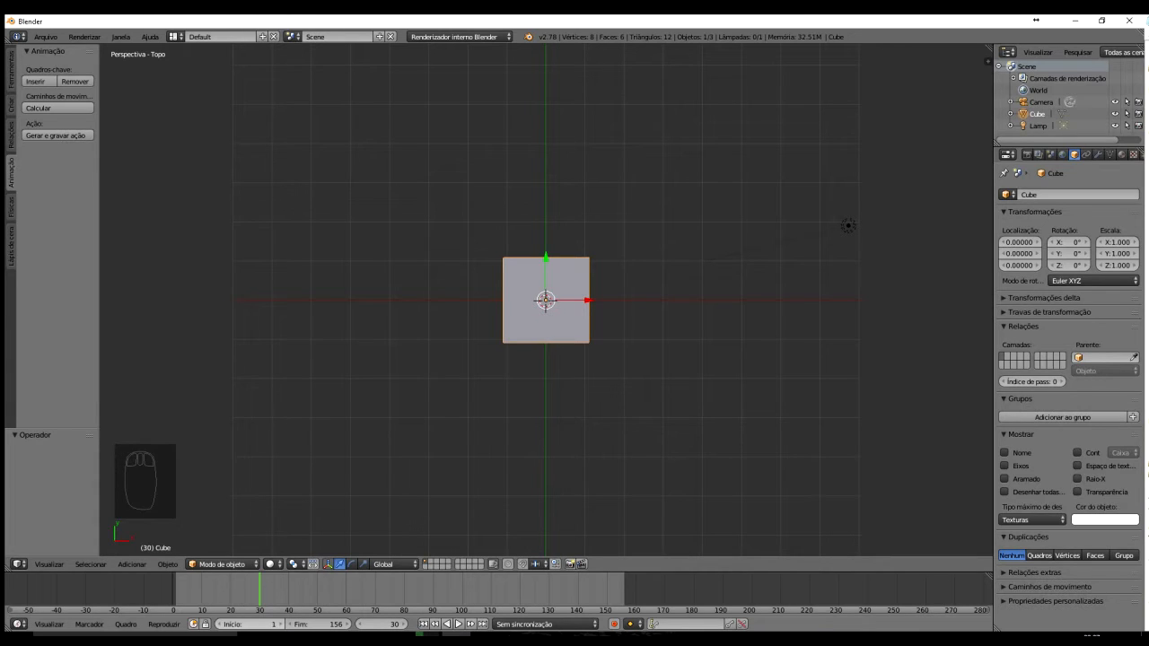
{"action": "left_click", "coordinate": [329, 626]}
{"action": "type", "text": "100"}
{"action": "key", "text": "Return"}
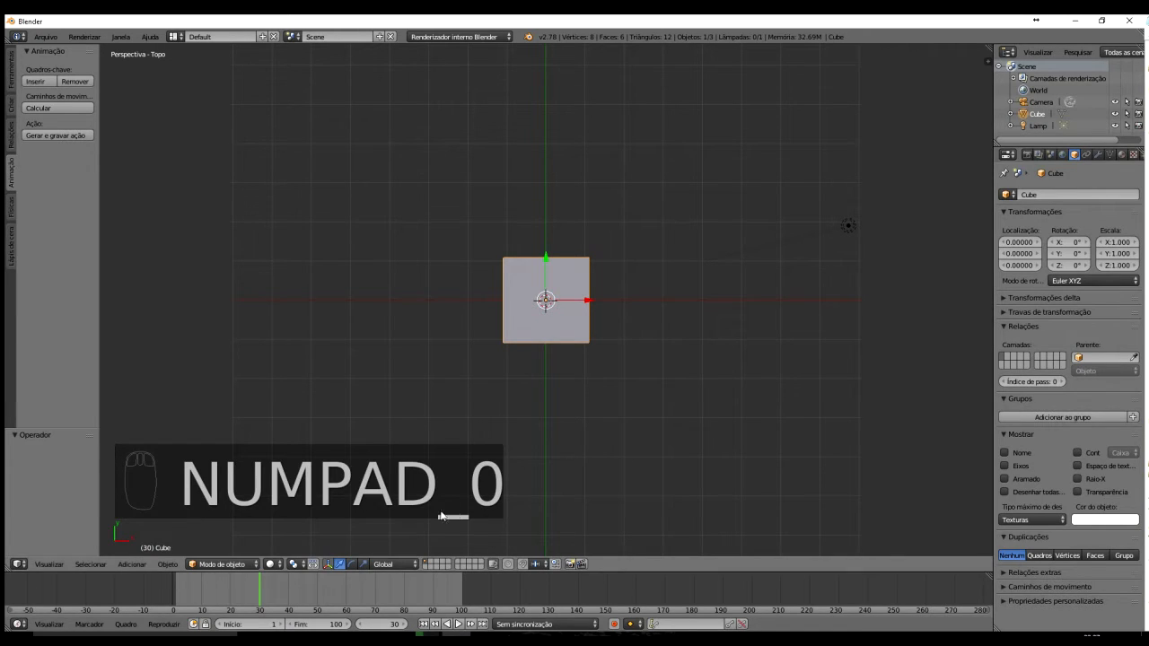
{"action": "left_click", "coordinate": [387, 624]}
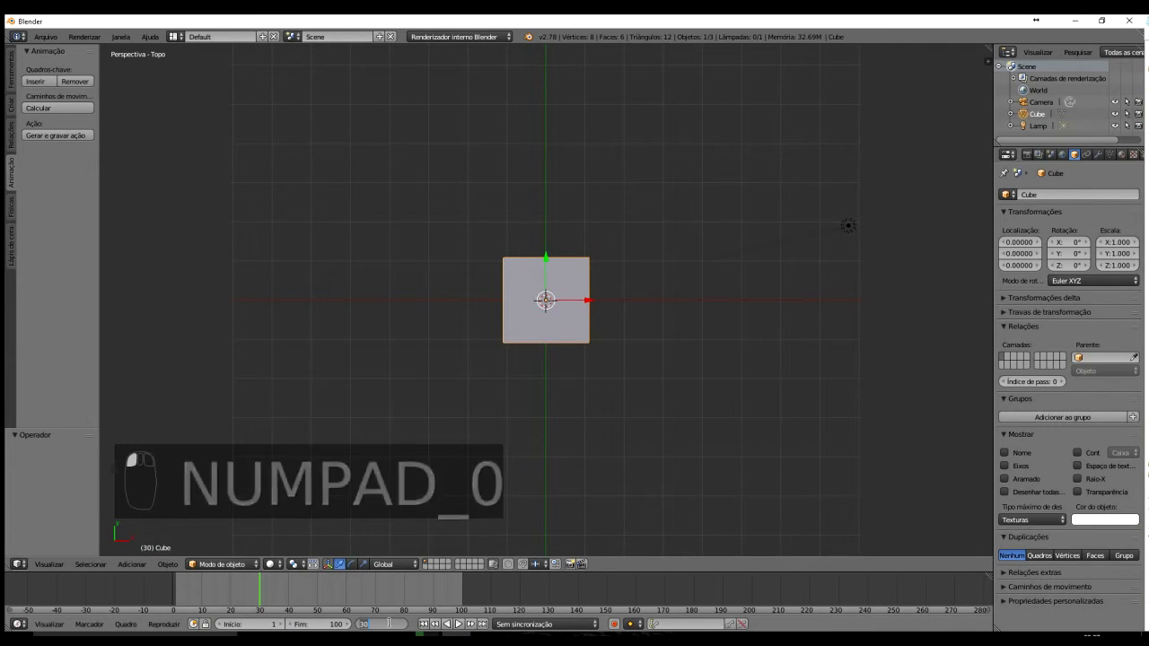
{"action": "type", "text": "1"}
{"action": "key", "text": "Return"}
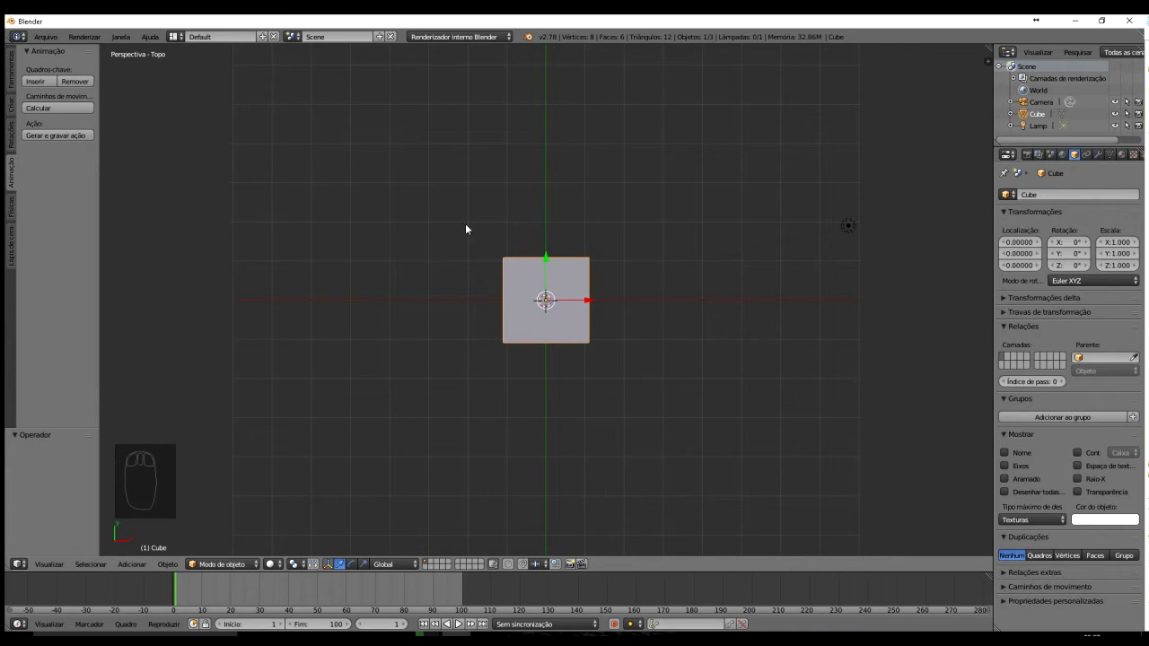
- Move the cube along the negative X axis in the top view to about X -8.07
{"action": "middle_click_drag", "start_coordinate": [595, 289], "coordinate": [627, 373]}
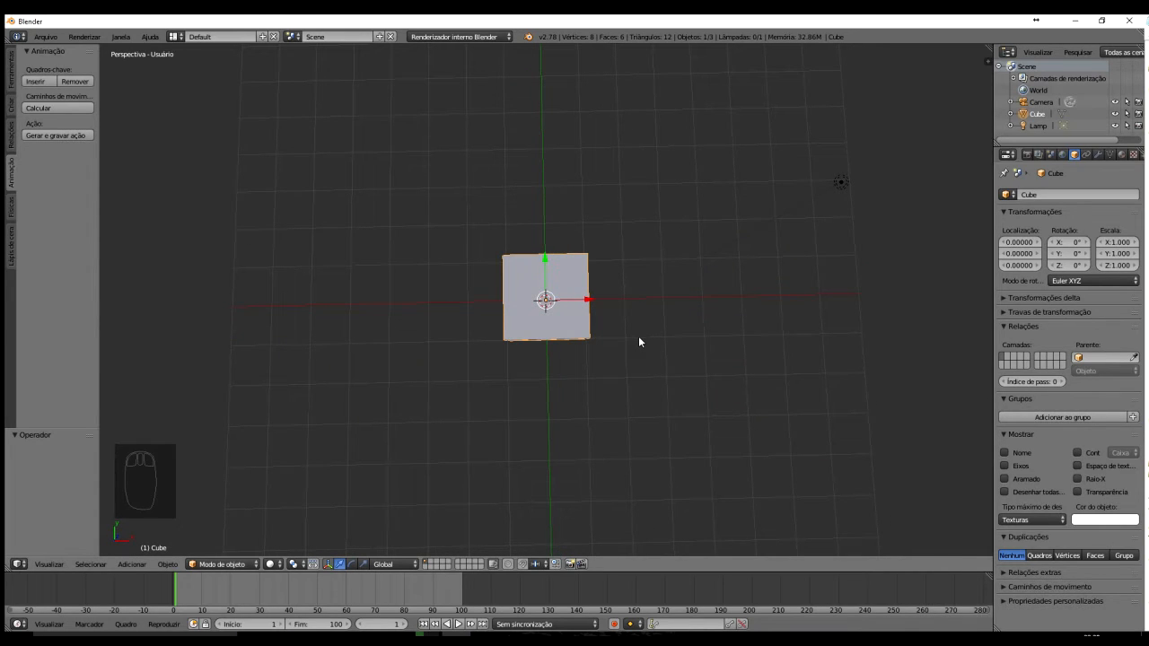
{"action": "key", "text": "KP_7"}
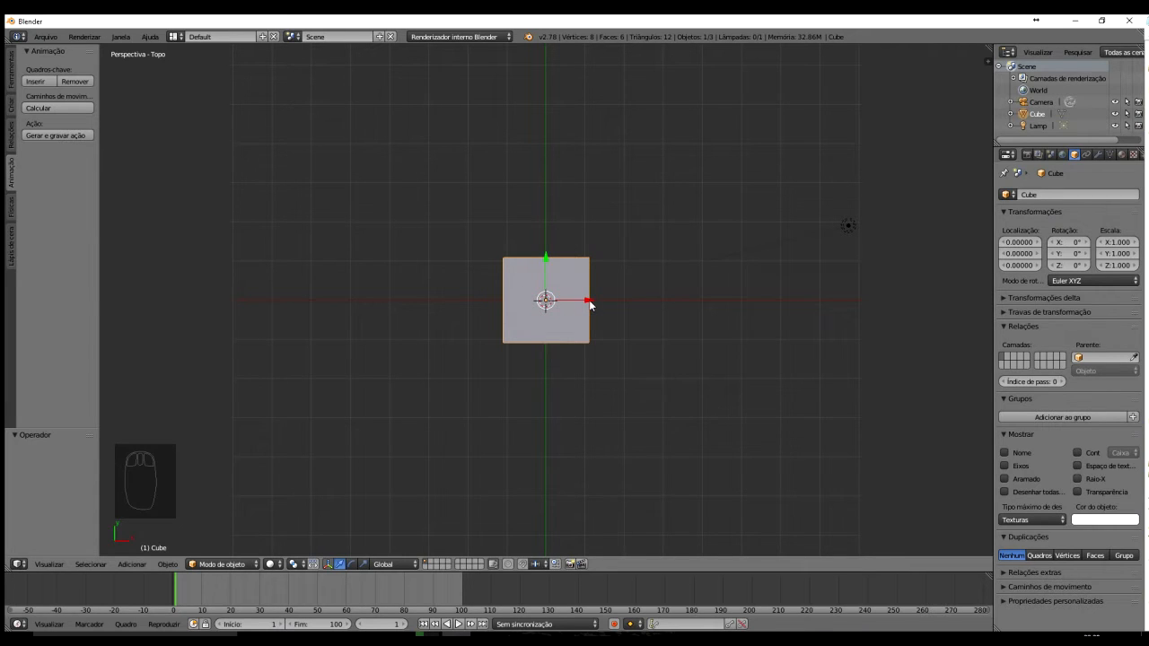
{"action": "left_click_drag", "start_coordinate": [588, 300], "coordinate": [275, 302]}
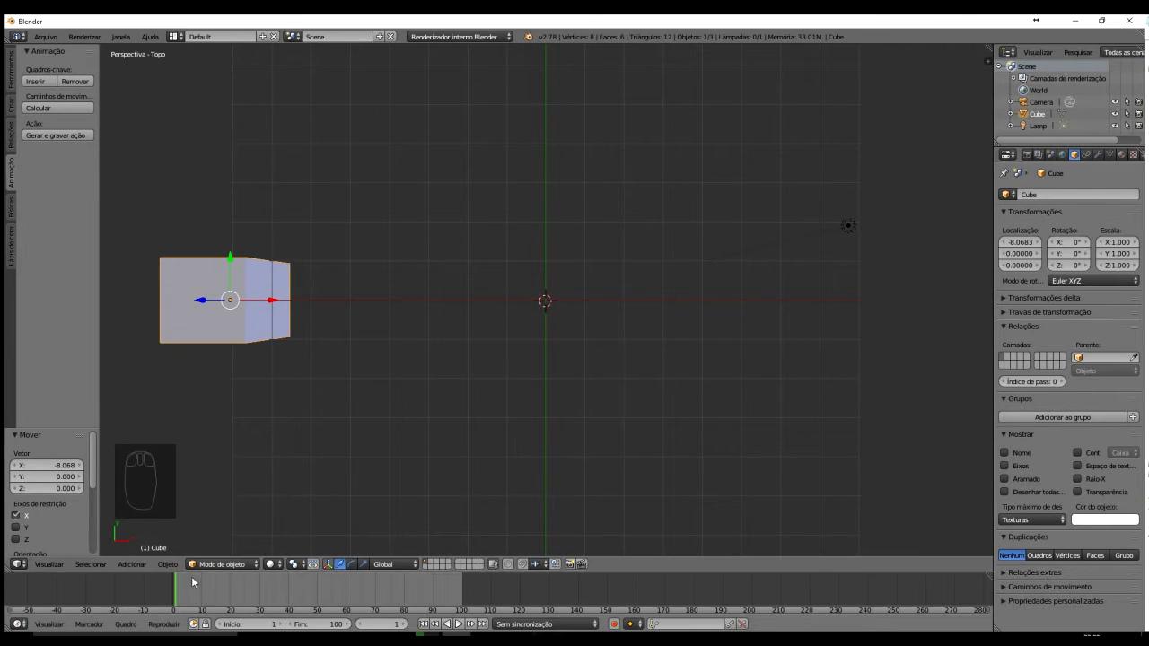
- Start and cancel a face inset on the cube in edit mode, and return to object mode
{"action": "left_click", "coordinate": [254, 564]}
{"action": "left_click", "coordinate": [238, 536]}
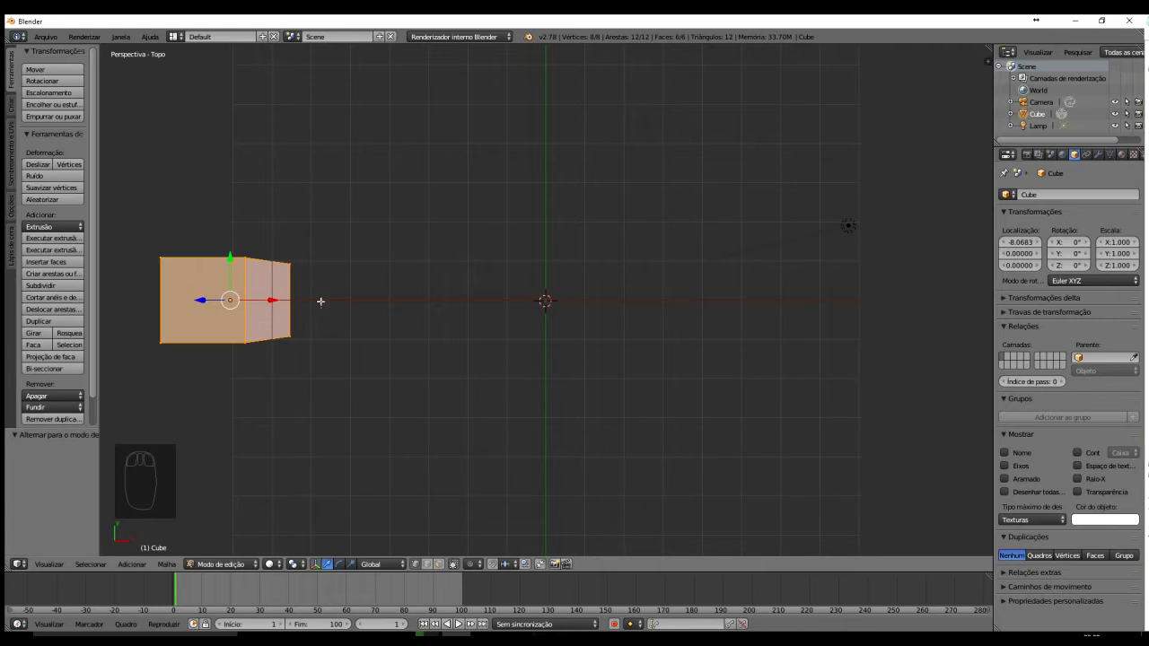
{"action": "key", "text": "i"}
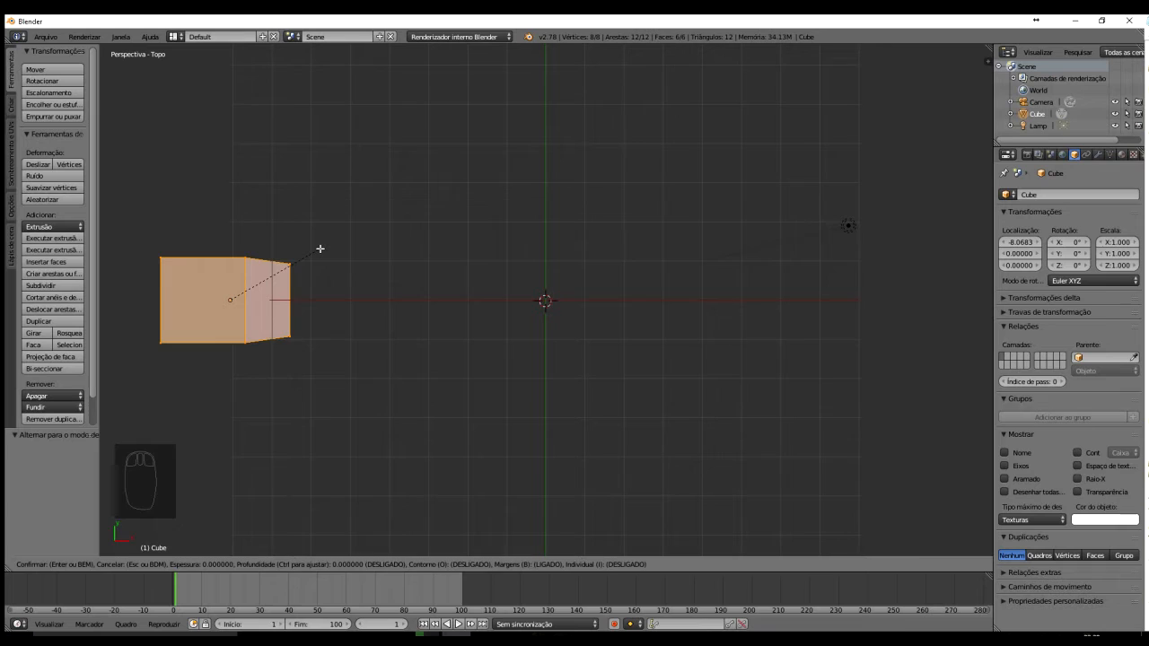
{"action": "key", "text": "Escape"}
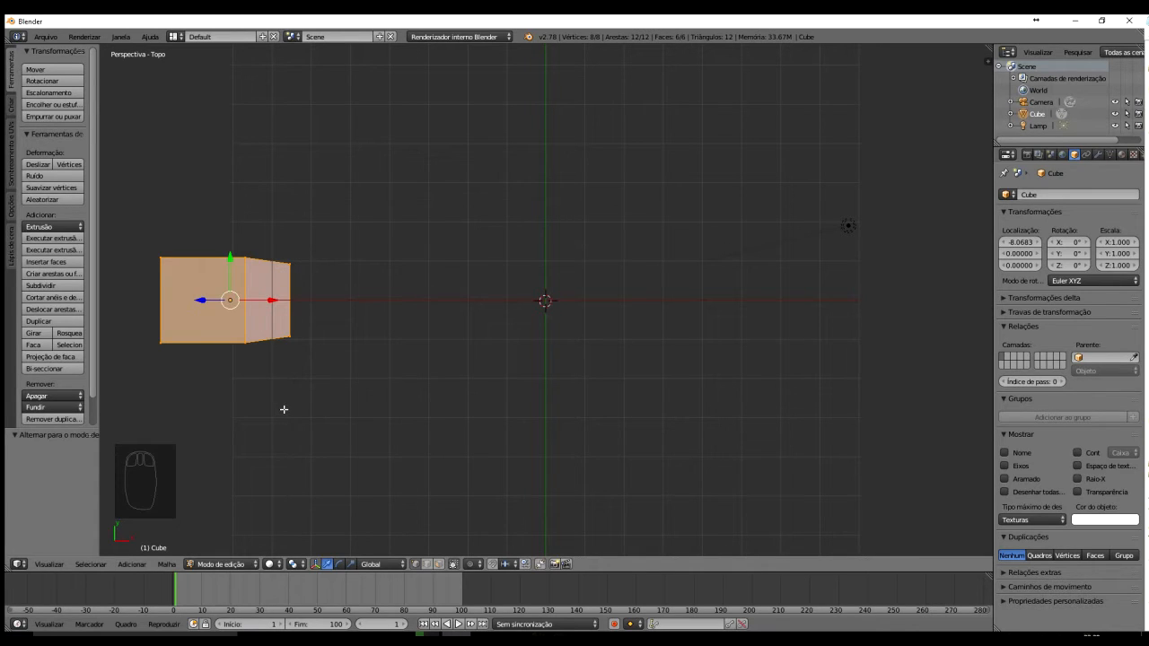
{"action": "left_click", "coordinate": [254, 564]}
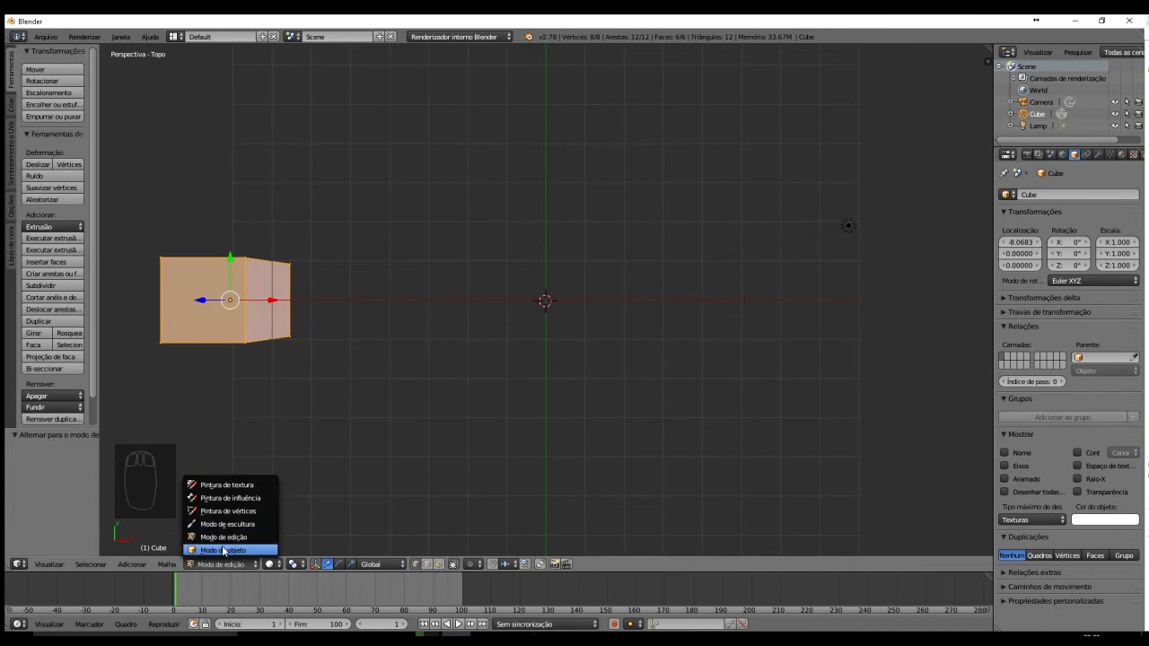
{"action": "left_click", "coordinate": [219, 549]}
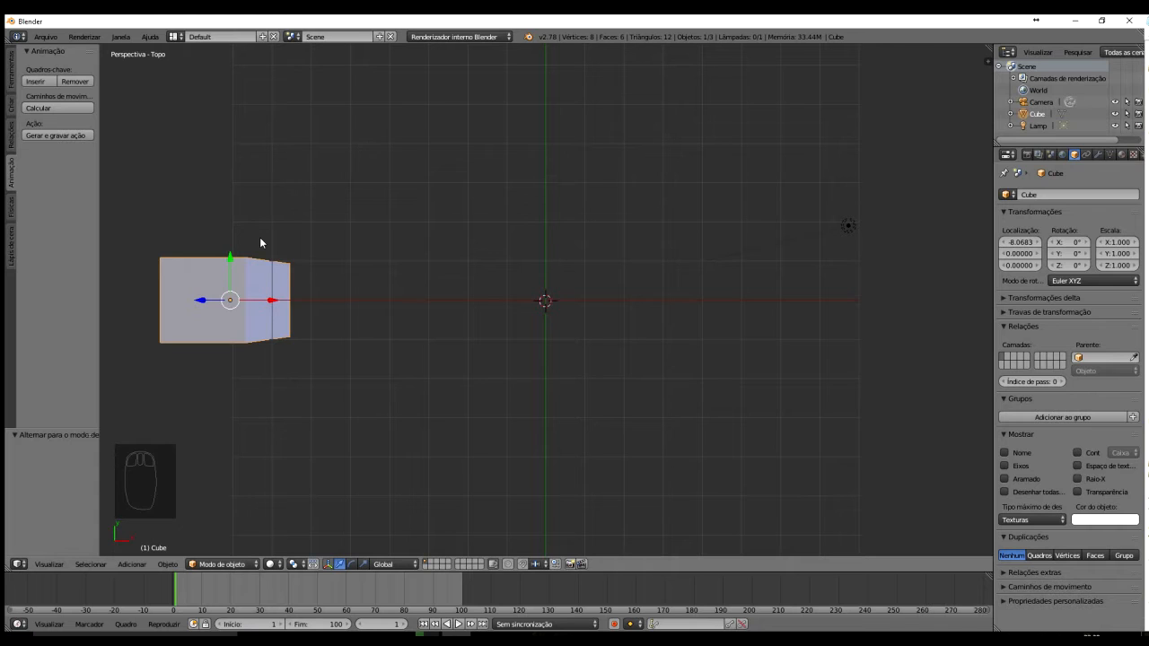
- Insert a location (Localização) keyframe for the cube at frame 1 and scrub the nearby frames to check its marker
{"action": "left_click", "coordinate": [35, 80]}
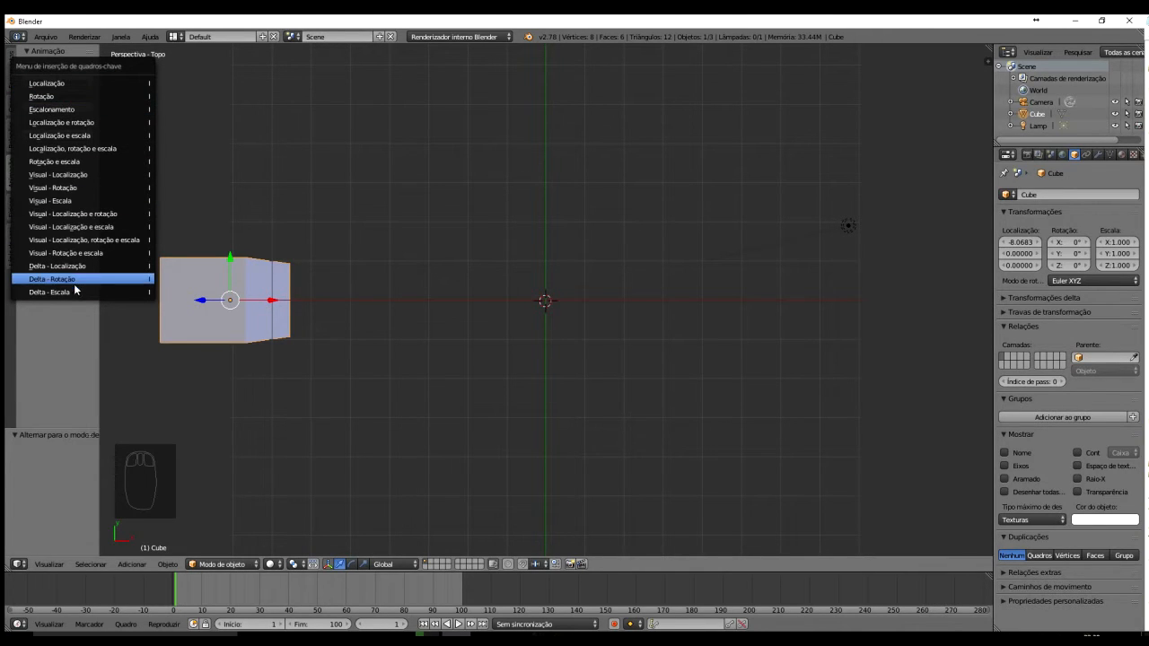
{"action": "left_click", "coordinate": [53, 82]}
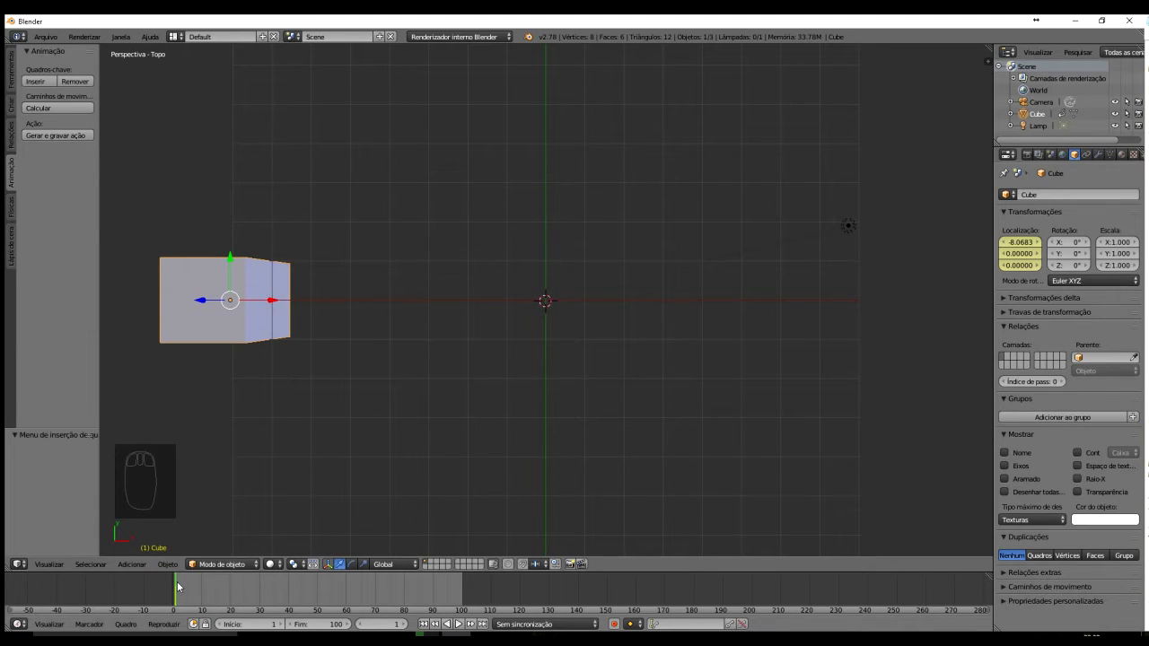
{"action": "left_click_drag", "start_coordinate": [177, 587], "coordinate": [184, 592]}
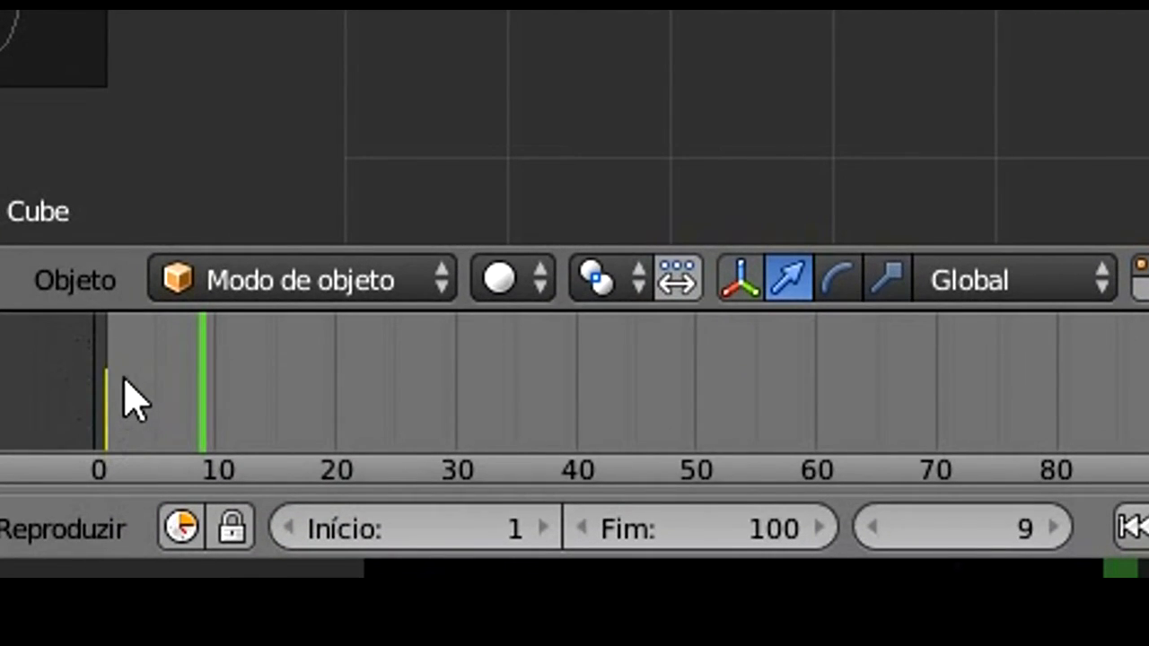
{"action": "left_click", "coordinate": [110, 399]}
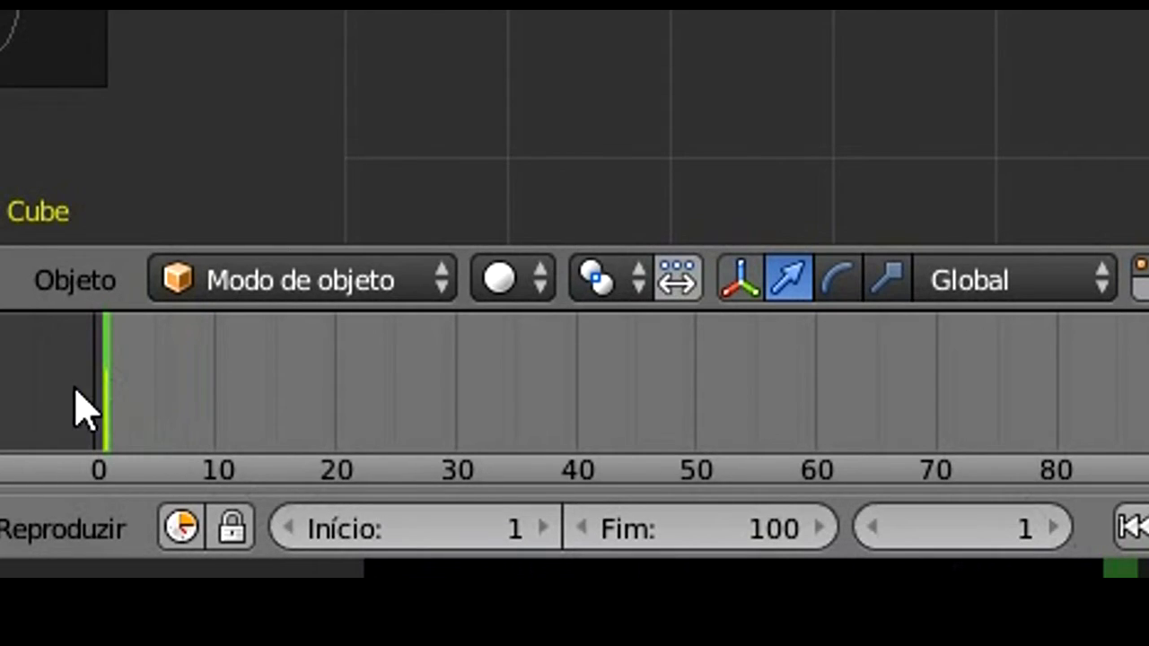
{"action": "left_click", "coordinate": [179, 411]}
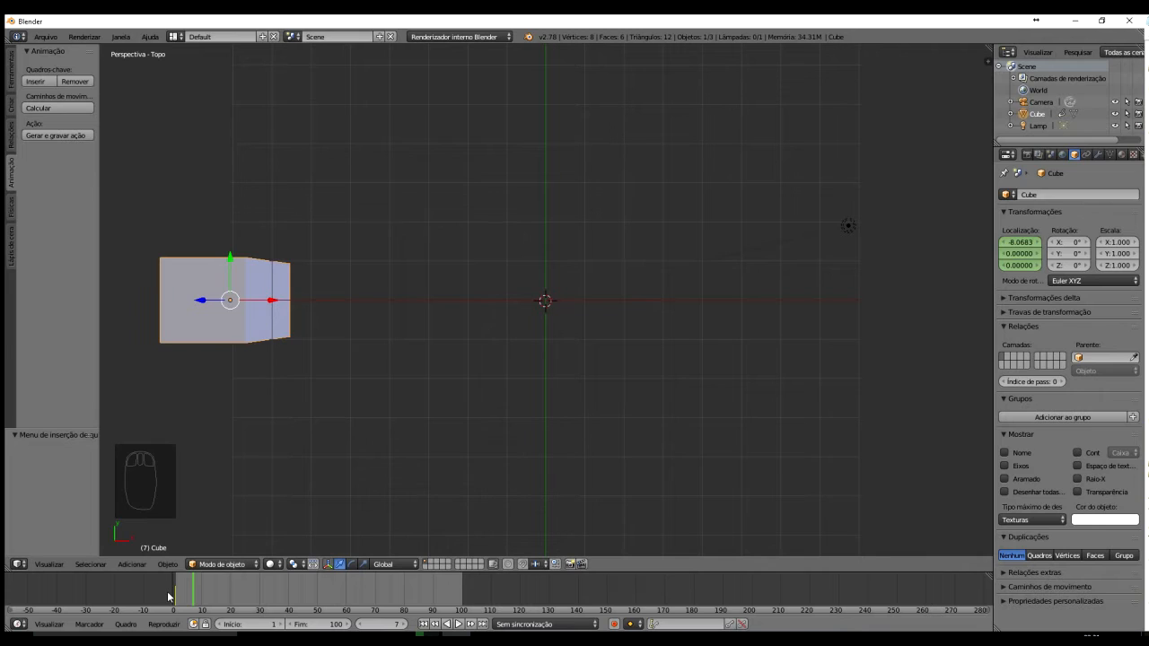
- At frame 39, move the cube to about X 4.25, Y 3.67 without a keyframe, and scrub and play the timeline
{"action": "left_click", "coordinate": [287, 592]}
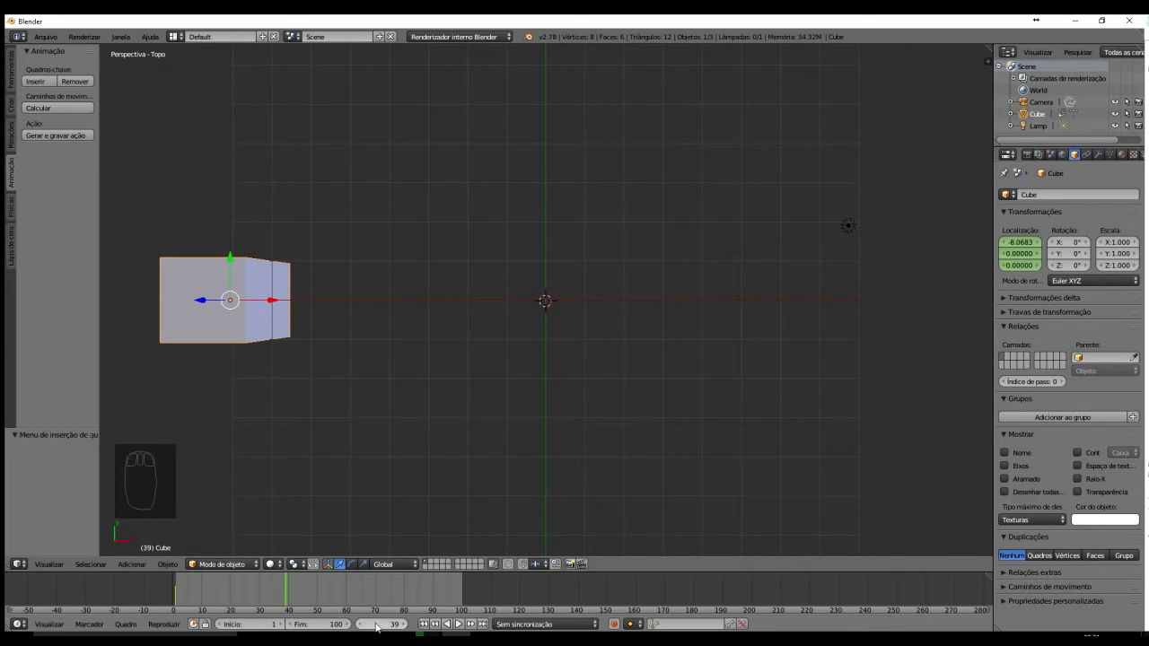
{"action": "left_click_drag", "start_coordinate": [236, 306], "coordinate": [713, 151]}
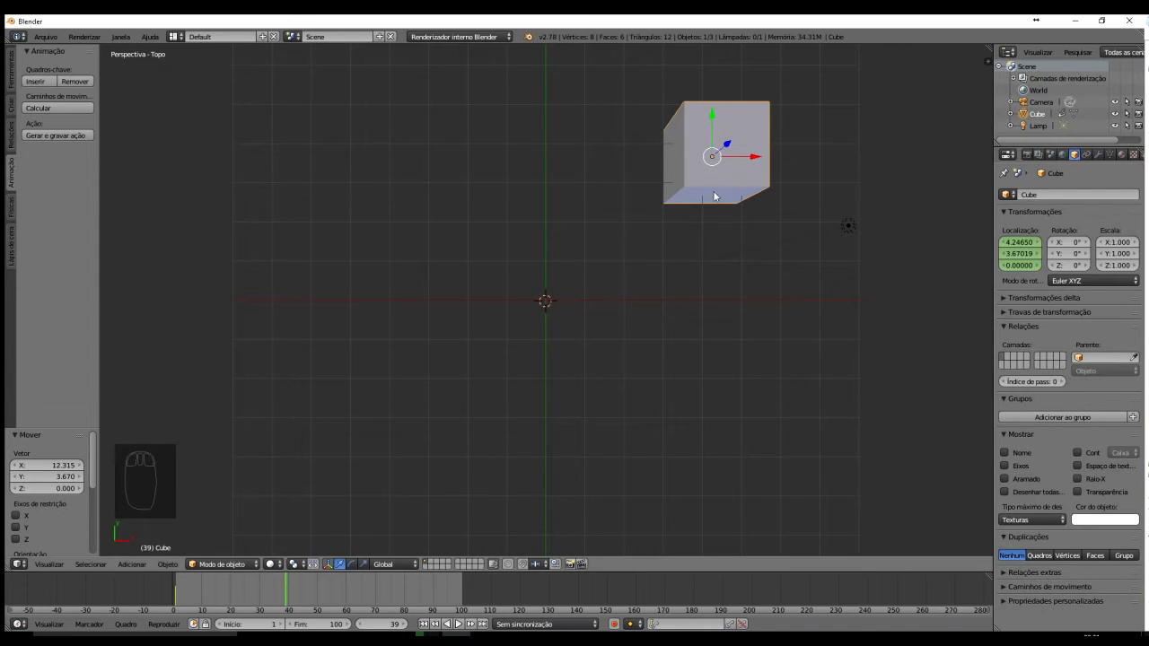
{"action": "left_click_drag", "start_coordinate": [286, 599], "coordinate": [238, 593]}
{"action": "key", "text": "alt+a"}
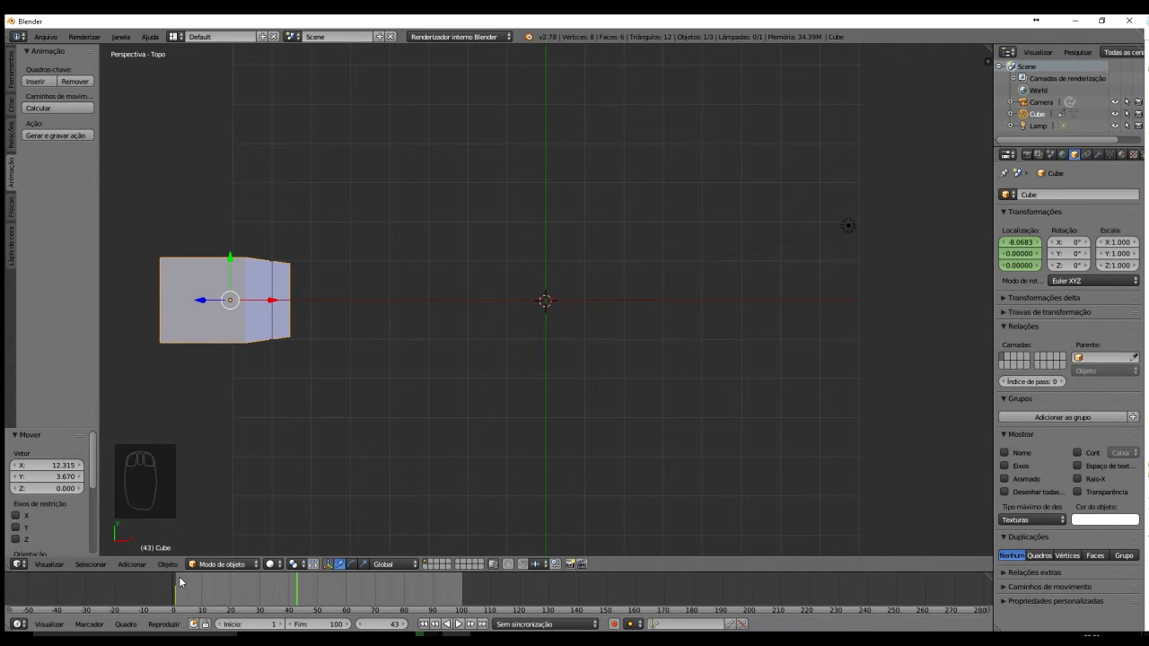
- At frame 100, move the cube along X to about 8.08 and insert a location (Localização) keyframe
{"action": "left_click_drag", "start_coordinate": [299, 595], "coordinate": [381, 596]}
{"action": "left_click_drag", "start_coordinate": [371, 592], "coordinate": [463, 590]}
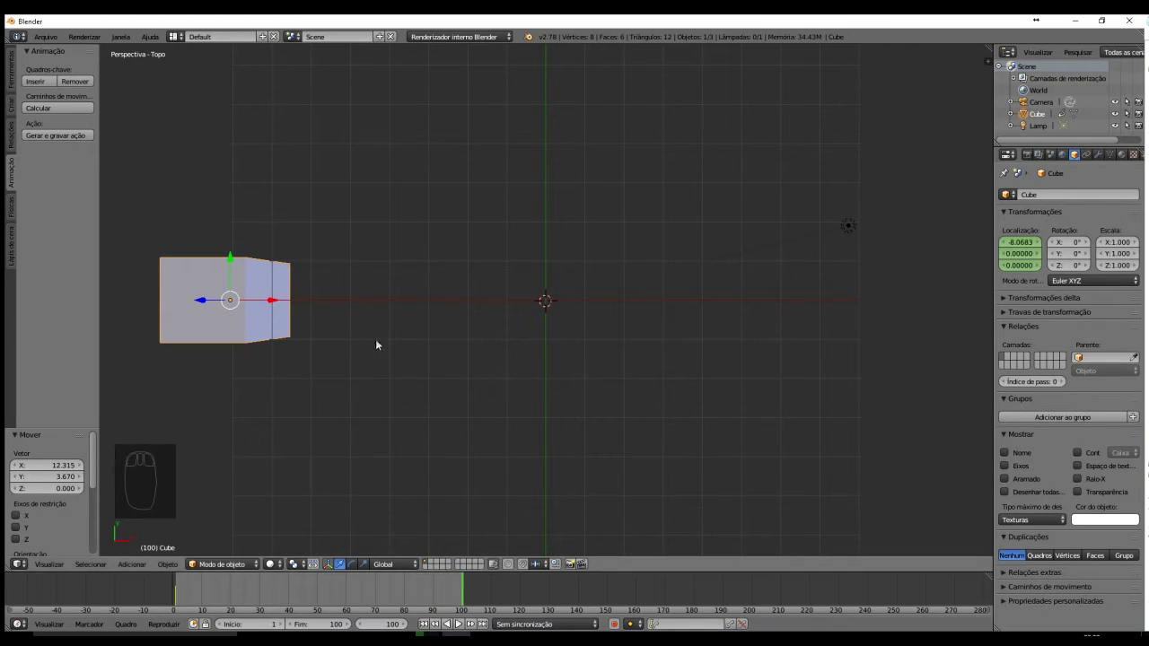
{"action": "left_click_drag", "start_coordinate": [272, 305], "coordinate": [905, 303]}
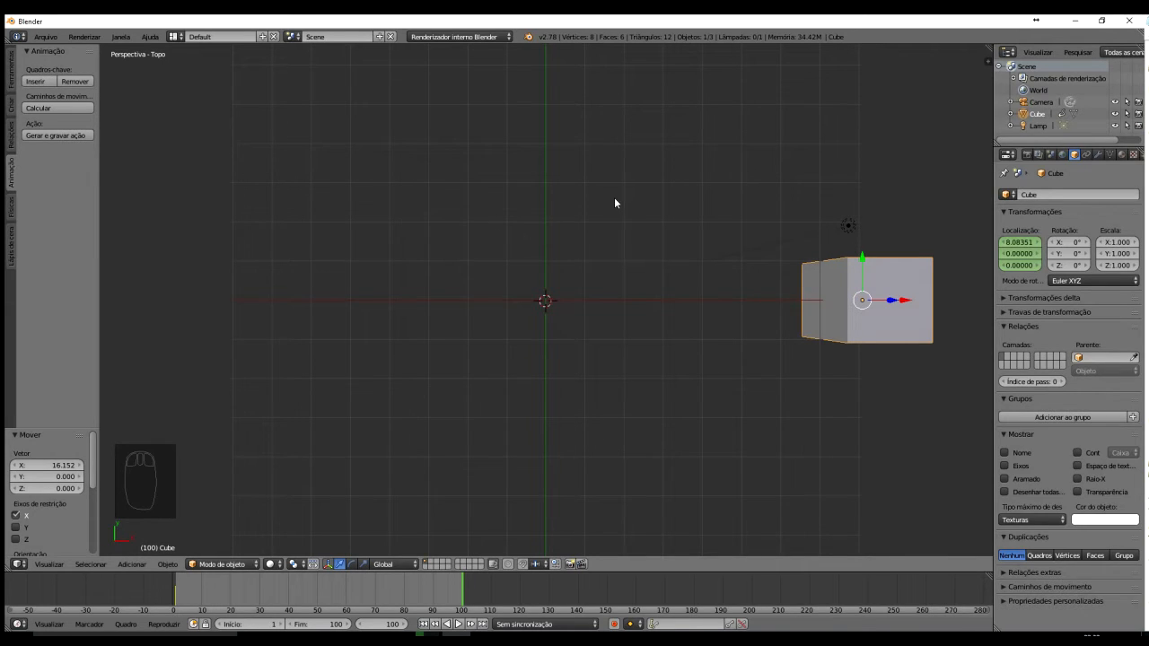
{"action": "key", "text": "i"}
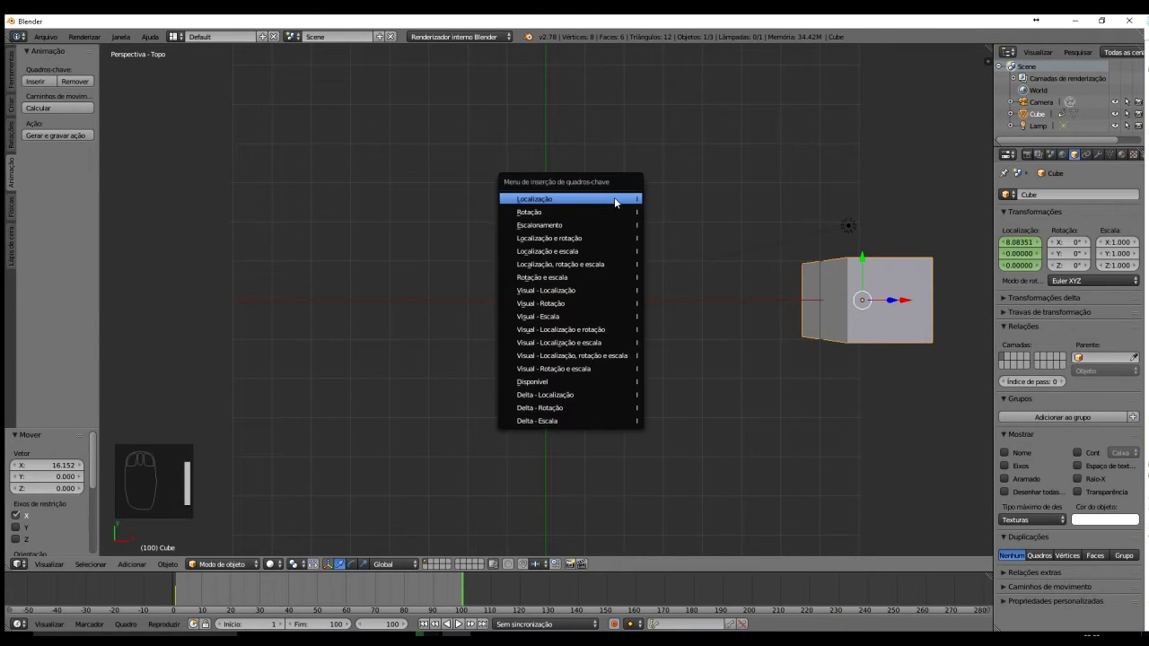
{"action": "left_click", "coordinate": [538, 199]}
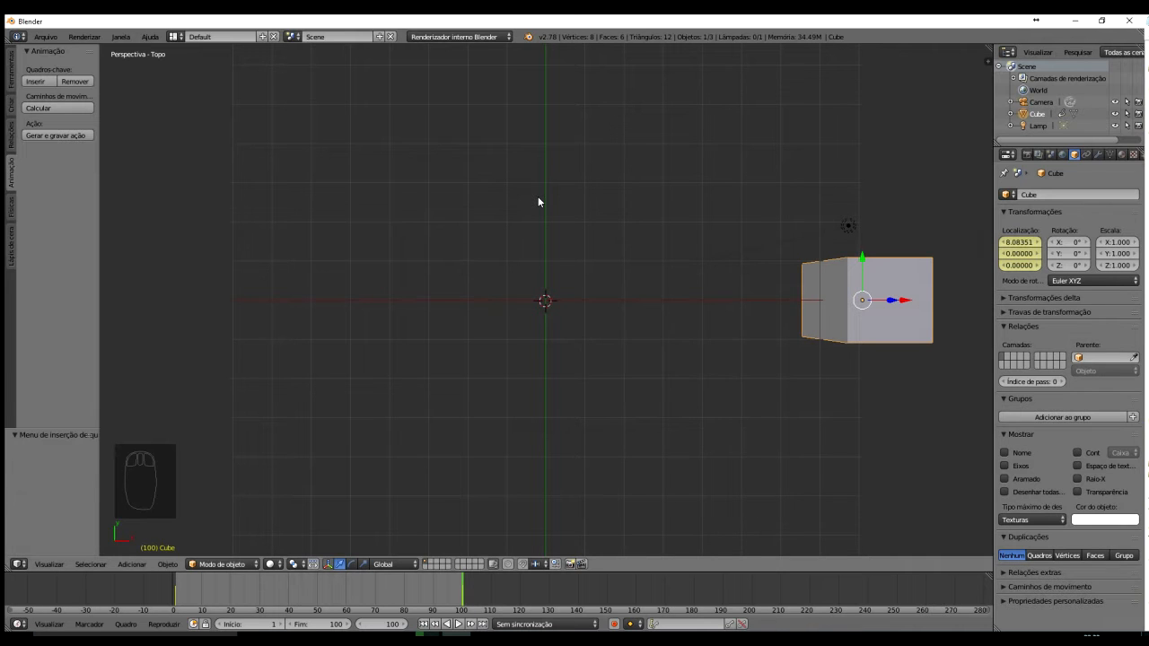
- Scrub back from frame 100 to check the cube's motion, and return to the keyframe at frame 1
{"action": "left_click", "coordinate": [462, 591]}
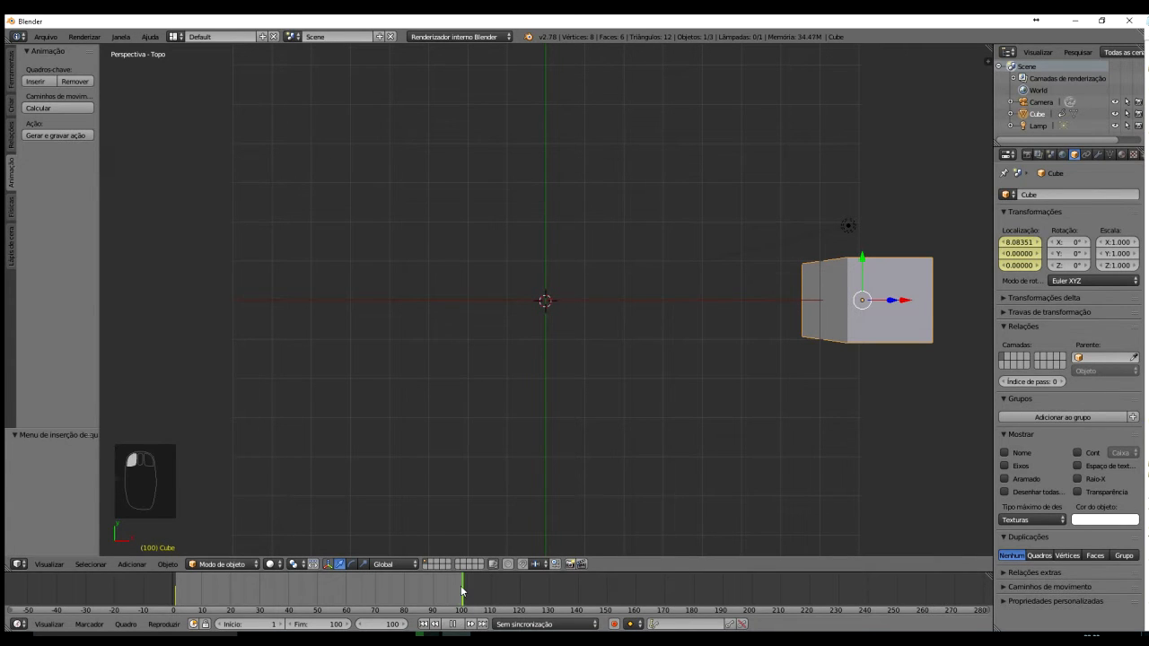
{"action": "left_click_drag", "start_coordinate": [462, 591], "coordinate": [453, 589]}
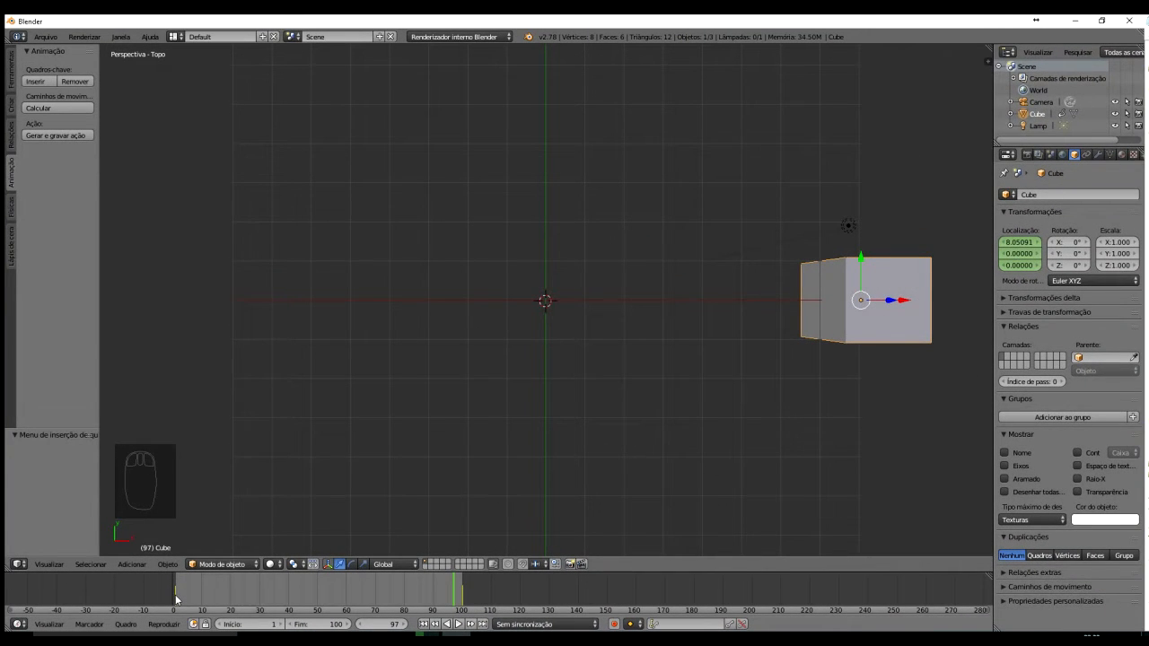
{"action": "left_click", "coordinate": [176, 600]}
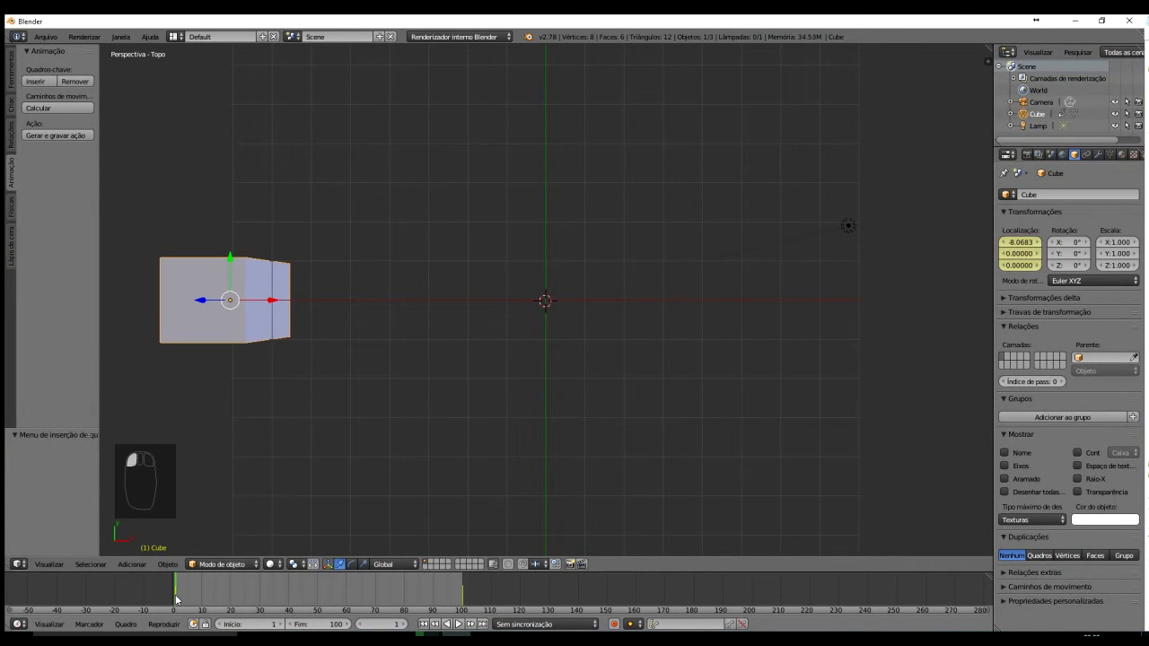
- Compare the cube's position at the keyframes on frames 1 and 100, scrub between them, and play the animation
{"action": "left_click", "coordinate": [463, 600]}
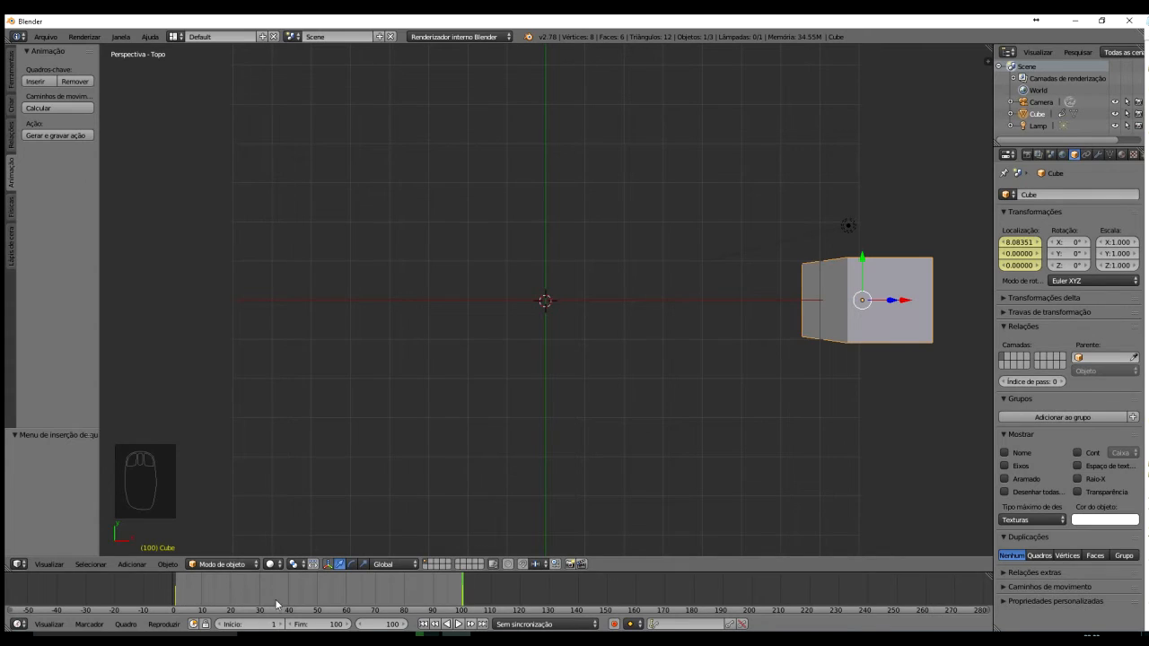
{"action": "left_click", "coordinate": [177, 599]}
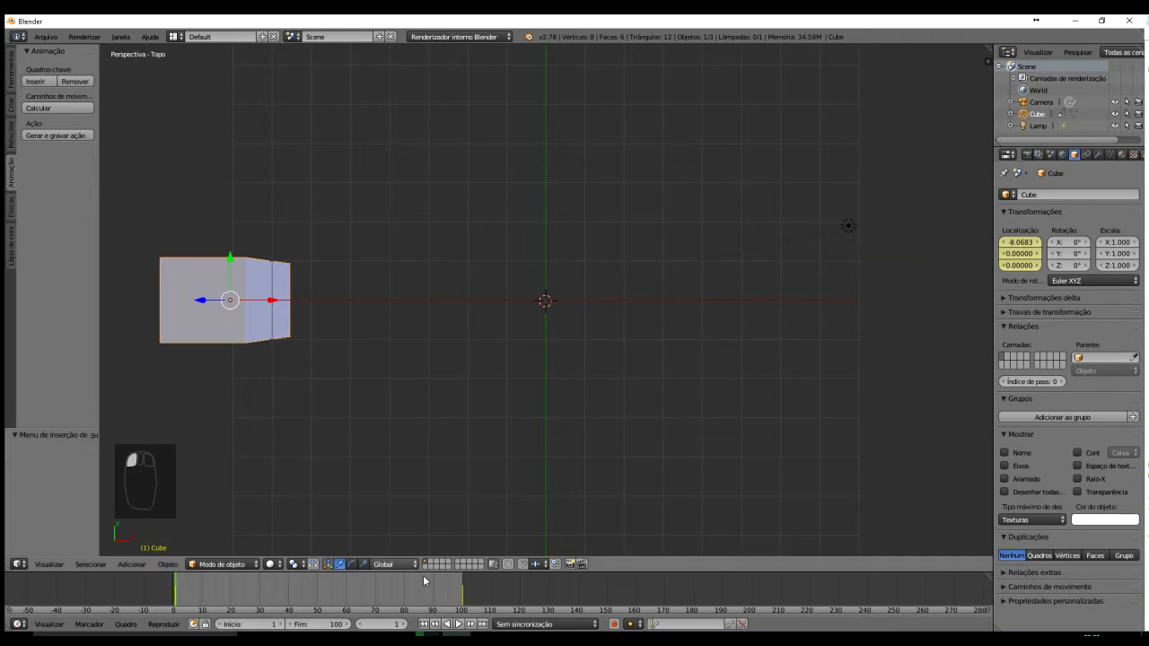
{"action": "left_click", "coordinate": [464, 600]}
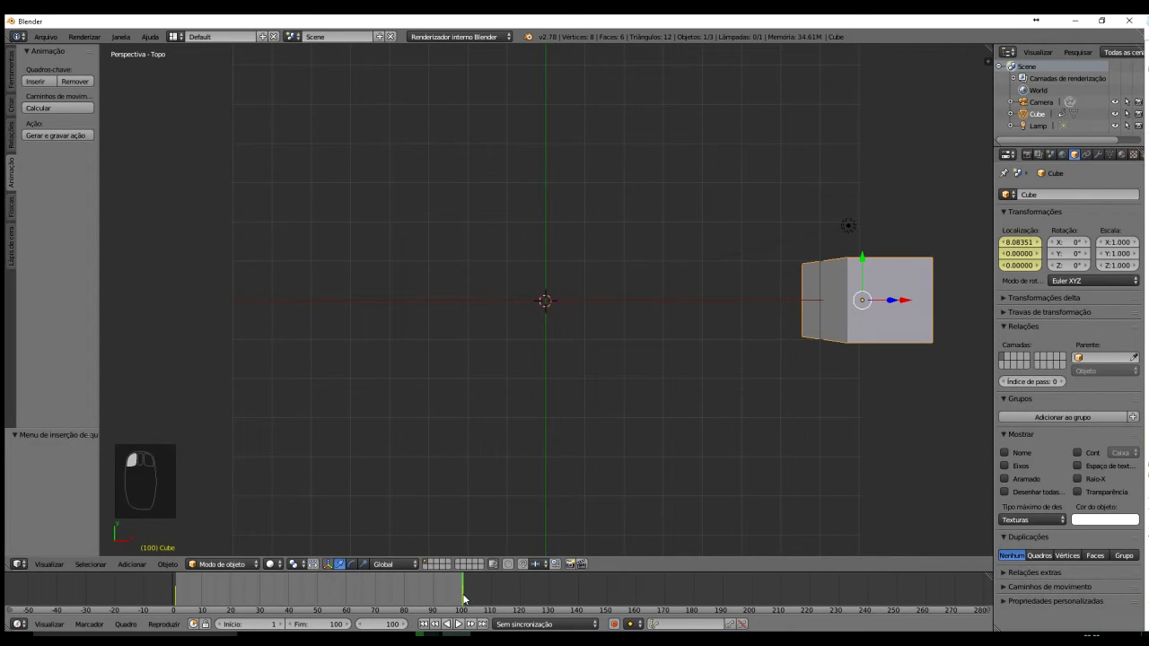
{"action": "left_click", "coordinate": [177, 599]}
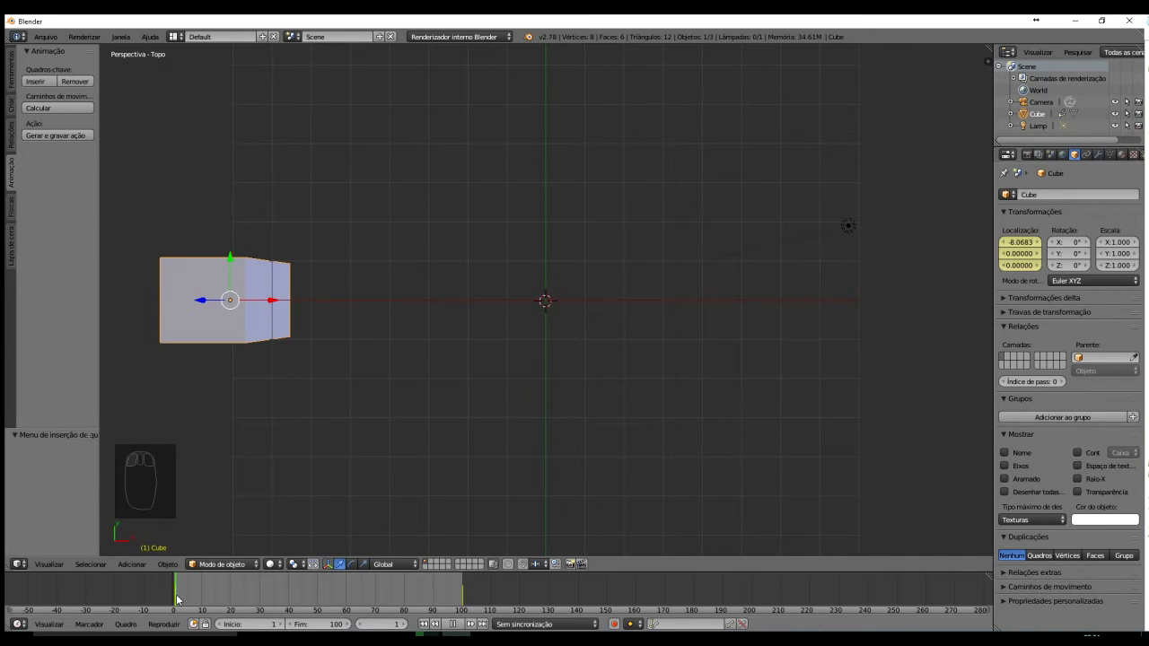
{"action": "left_click_drag", "start_coordinate": [177, 599], "coordinate": [463, 589]}
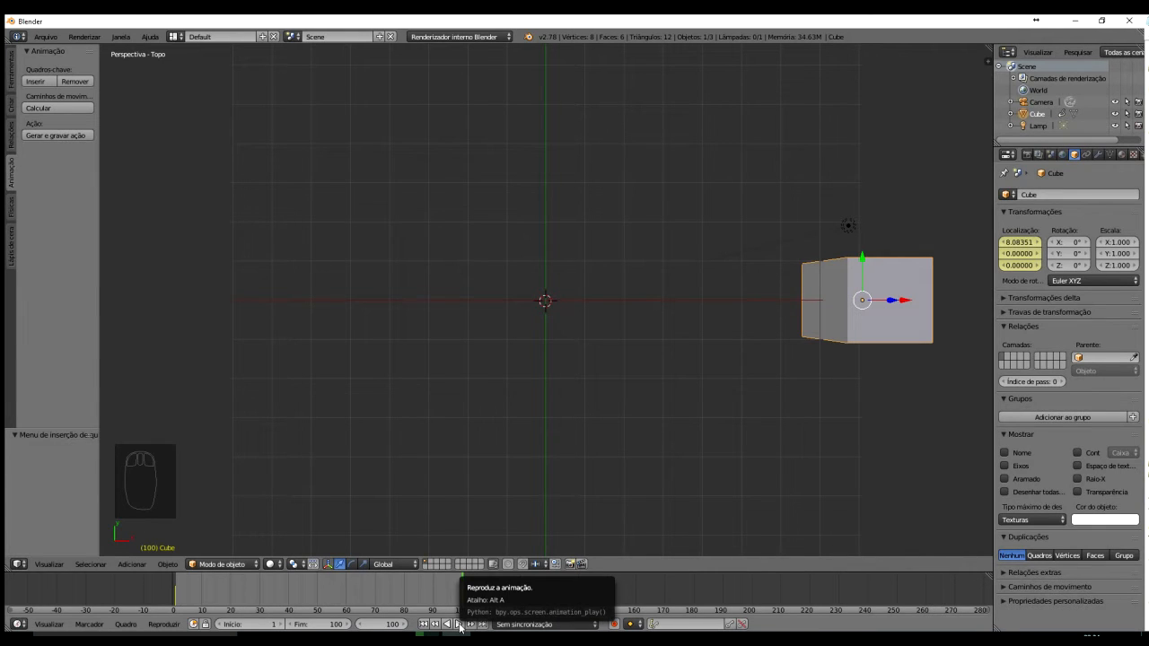
{"action": "left_click", "coordinate": [458, 624]}
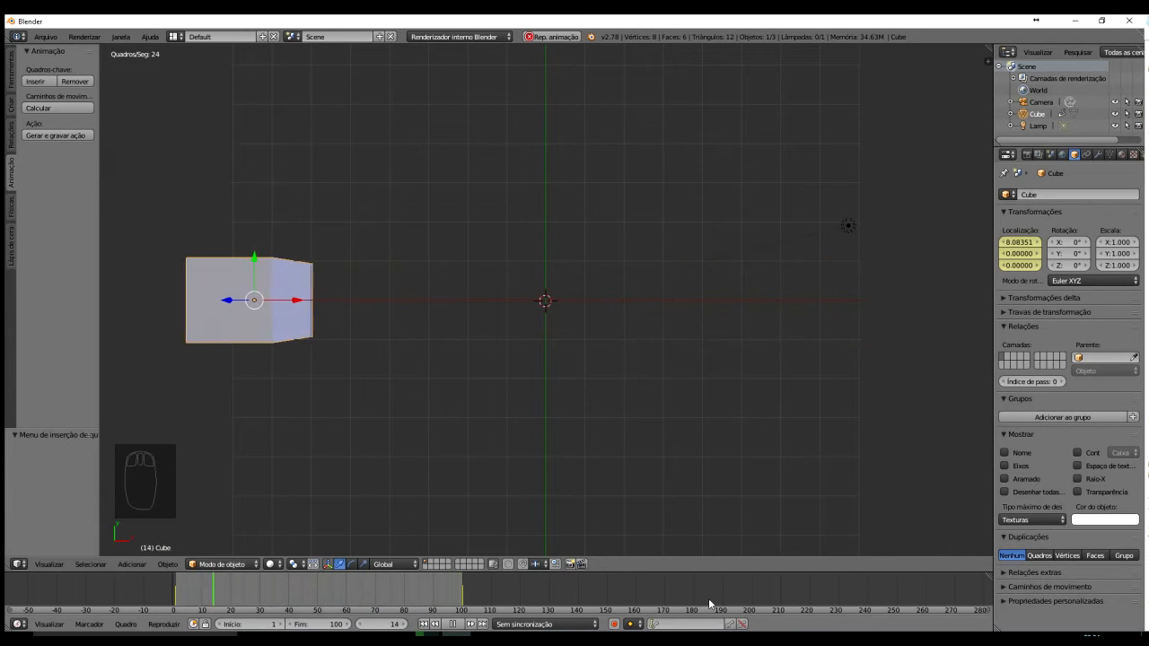
{"action": "left_click", "coordinate": [454, 625]}
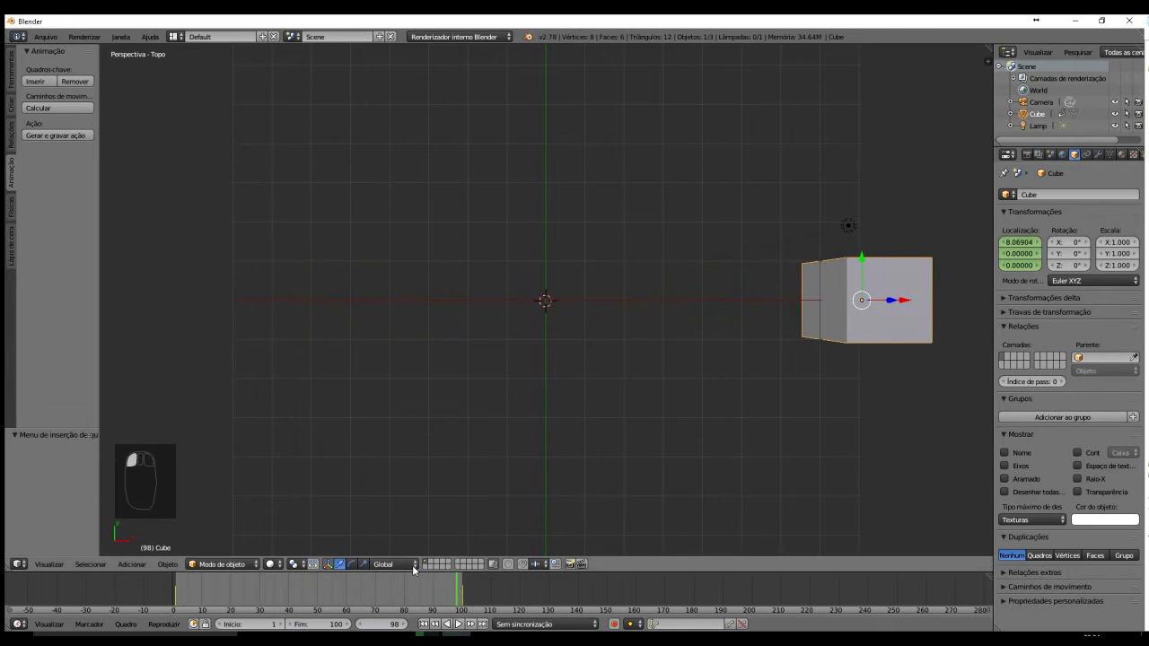
- At frame 50, move the cube about 5.218 along Y and insert a location (Localização) keyframe
{"action": "left_click", "coordinate": [315, 595]}
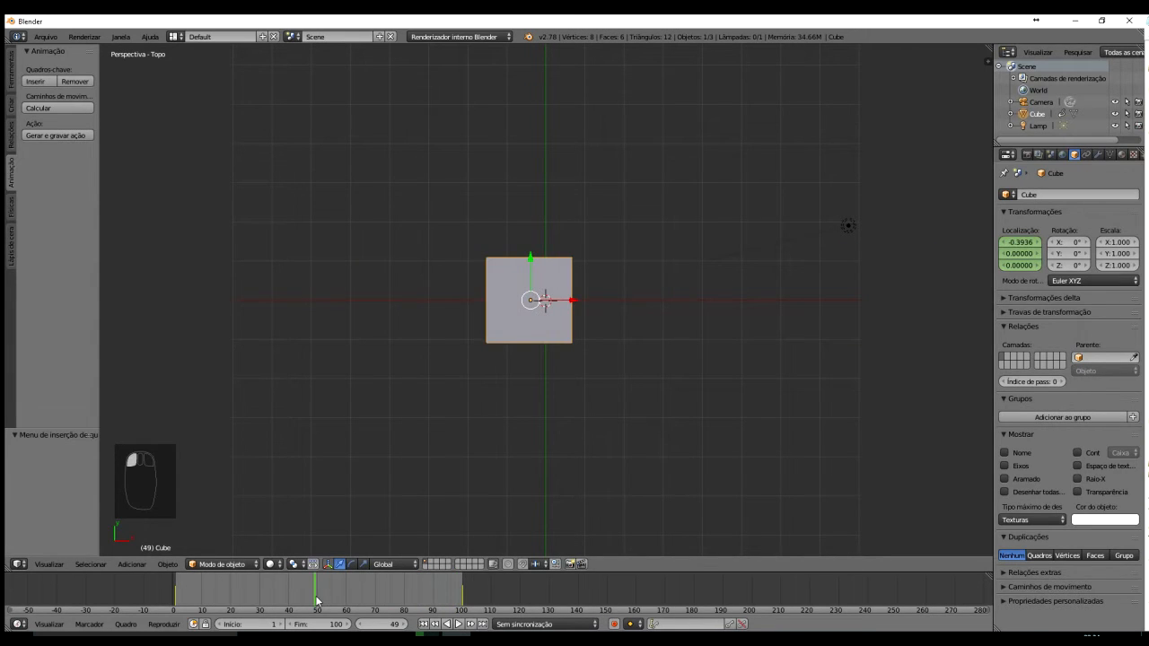
{"action": "key", "text": "alt+a"}
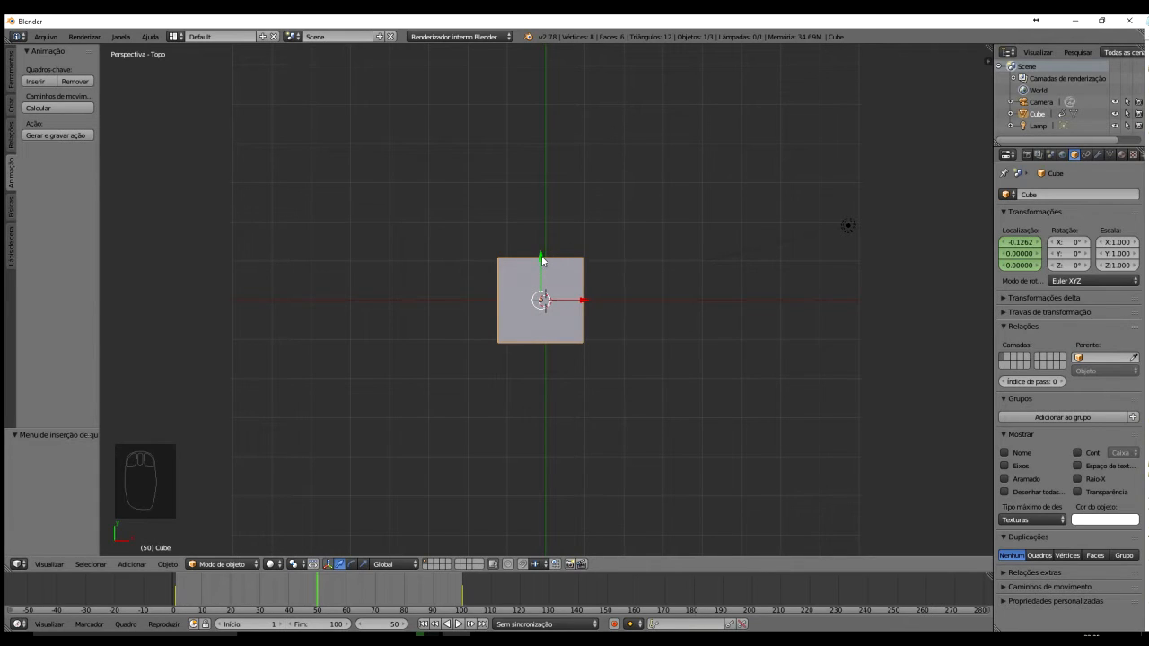
{"action": "left_click_drag", "start_coordinate": [542, 261], "coordinate": [548, 51]}
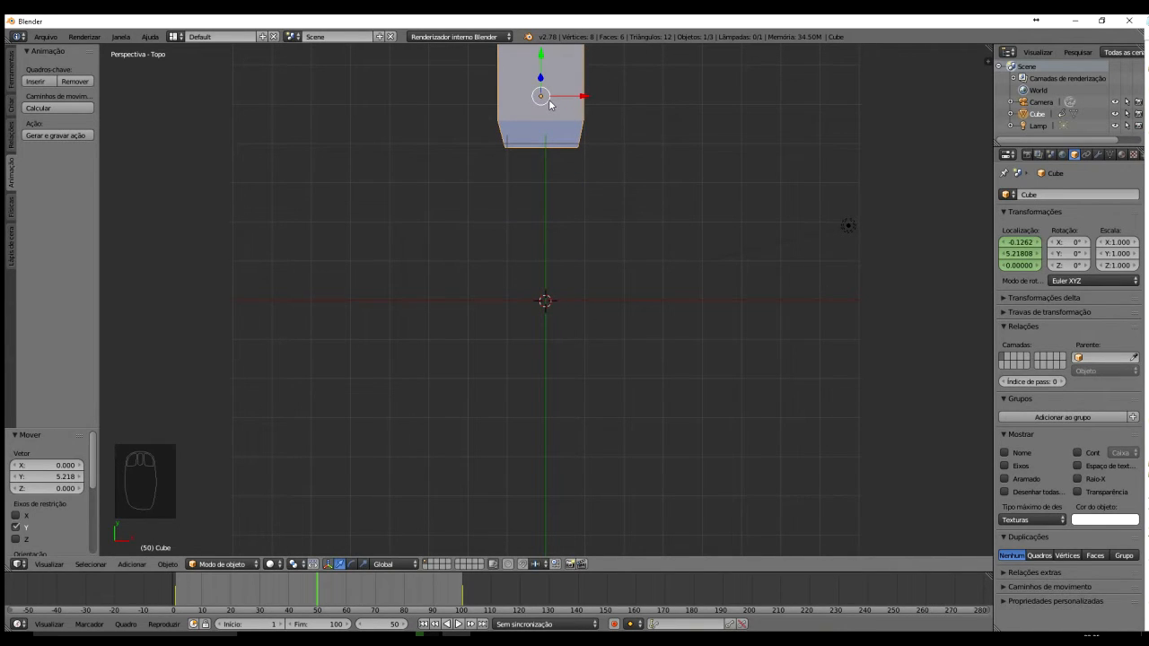
{"action": "key", "text": "i"}
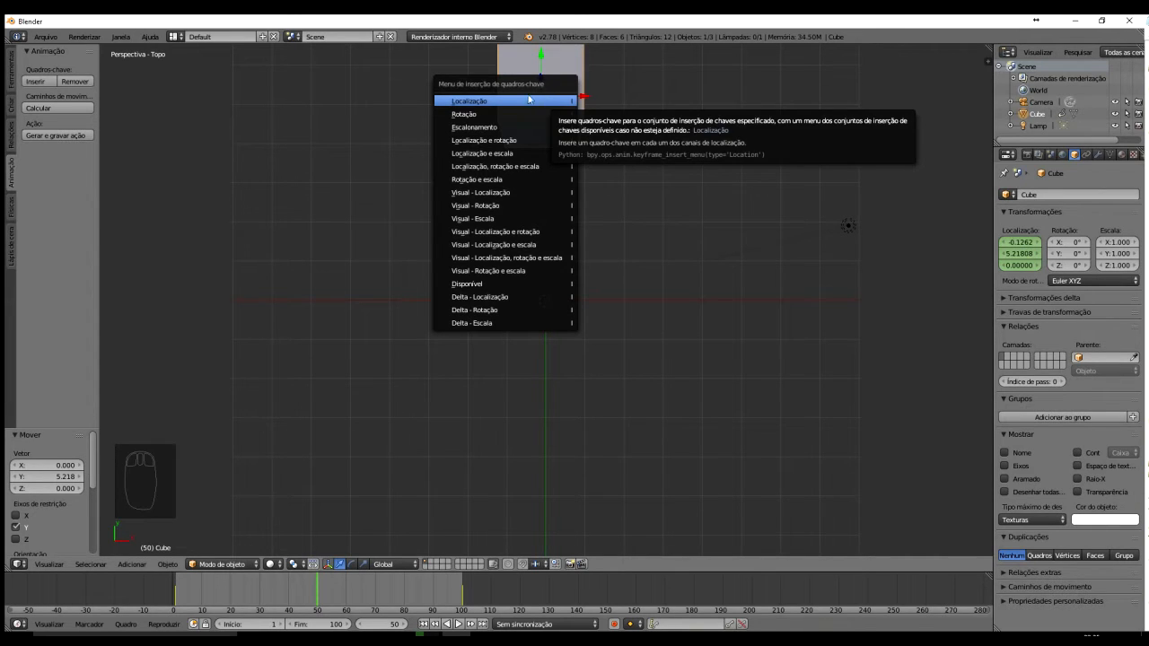
{"action": "left_click", "coordinate": [481, 105]}
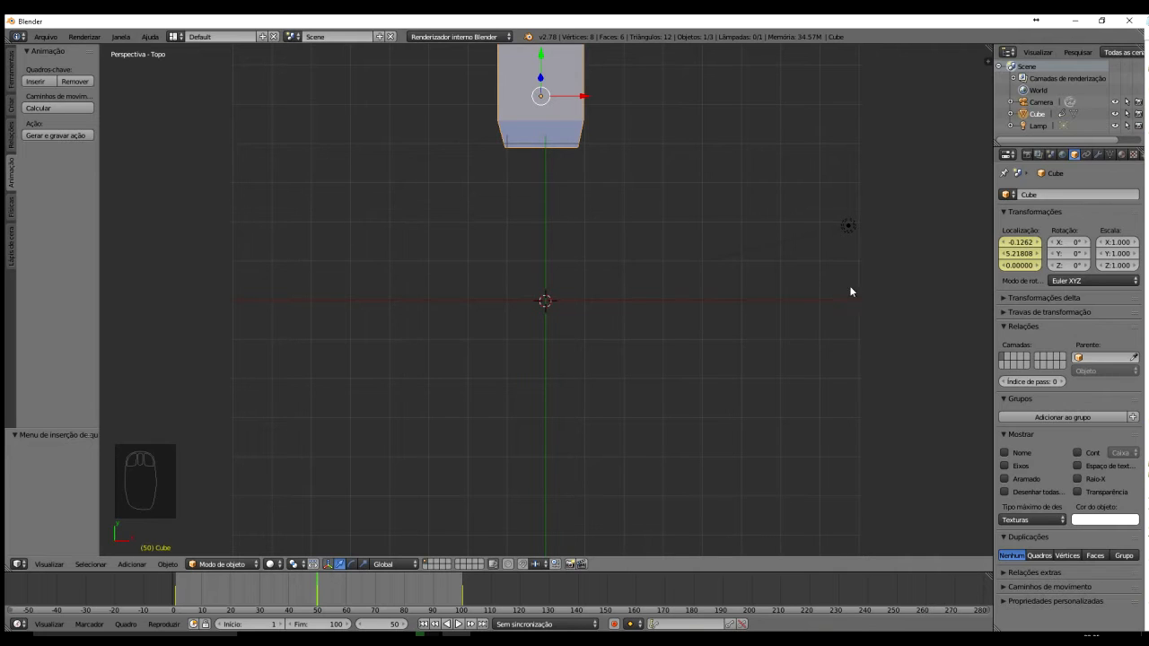
- Play the animation from frame 1 and check the cube's position at the start, middle and end keyframes
{"action": "left_click", "coordinate": [177, 599]}
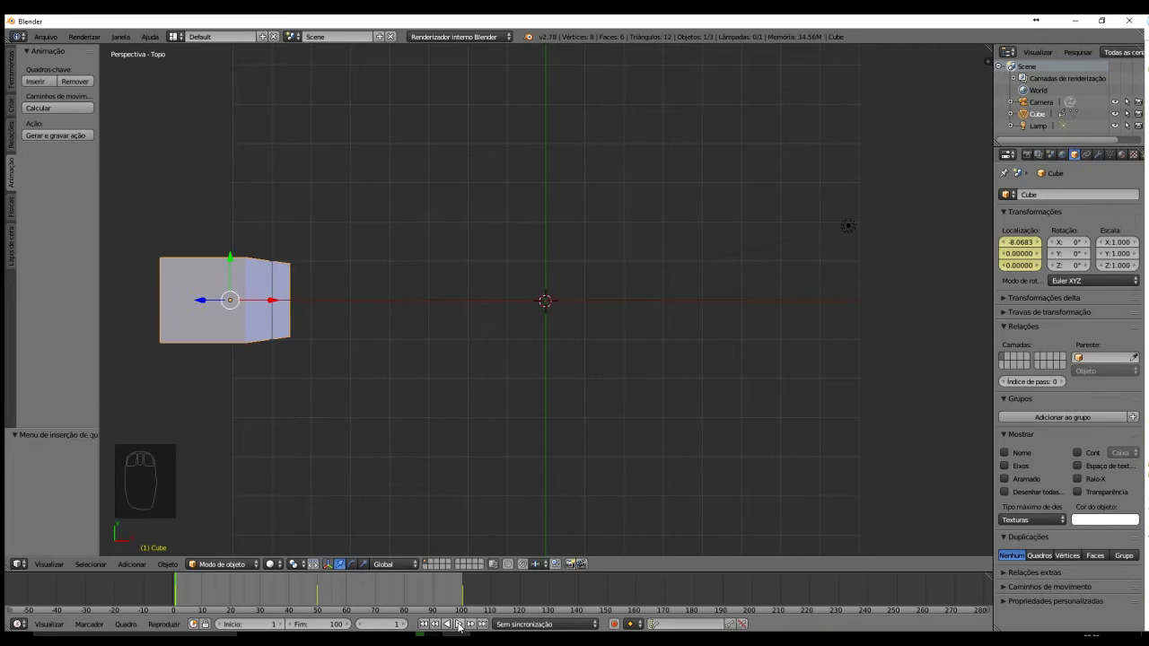
{"action": "left_click", "coordinate": [458, 624]}
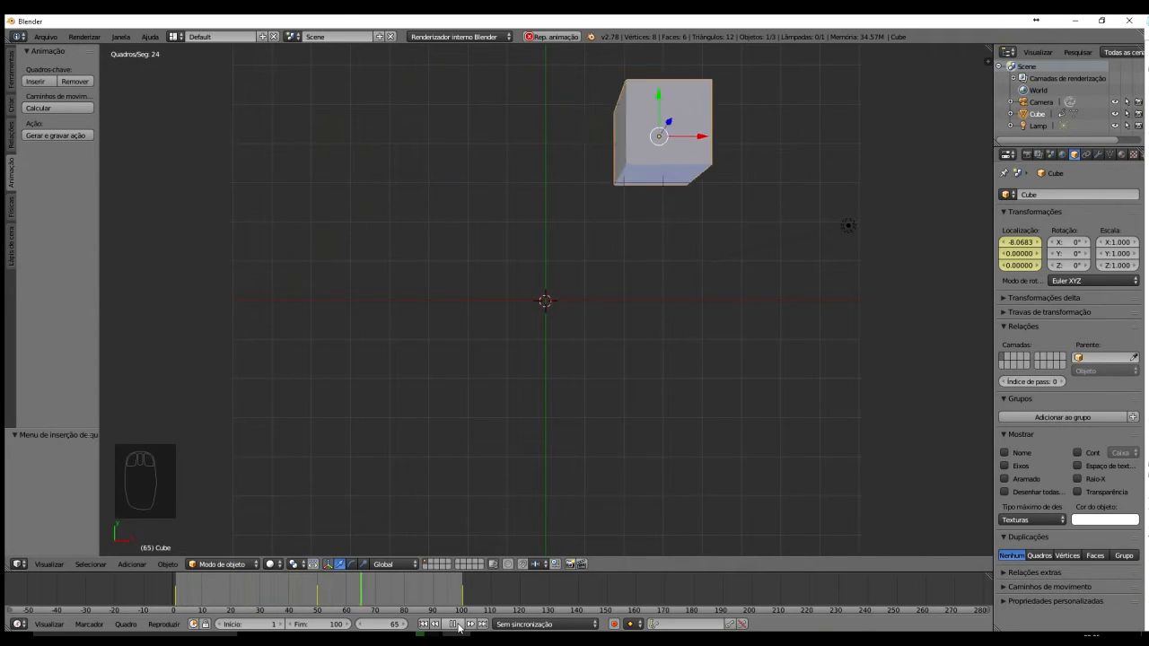
{"action": "left_click", "coordinate": [453, 624]}
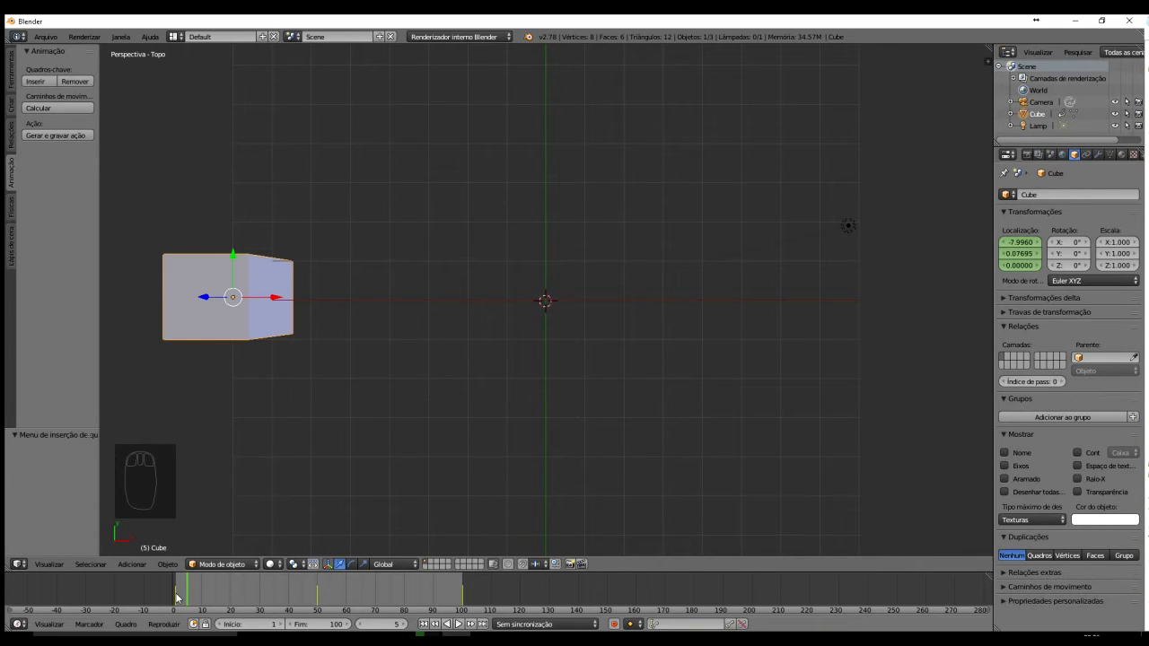
{"action": "left_click", "coordinate": [315, 599]}
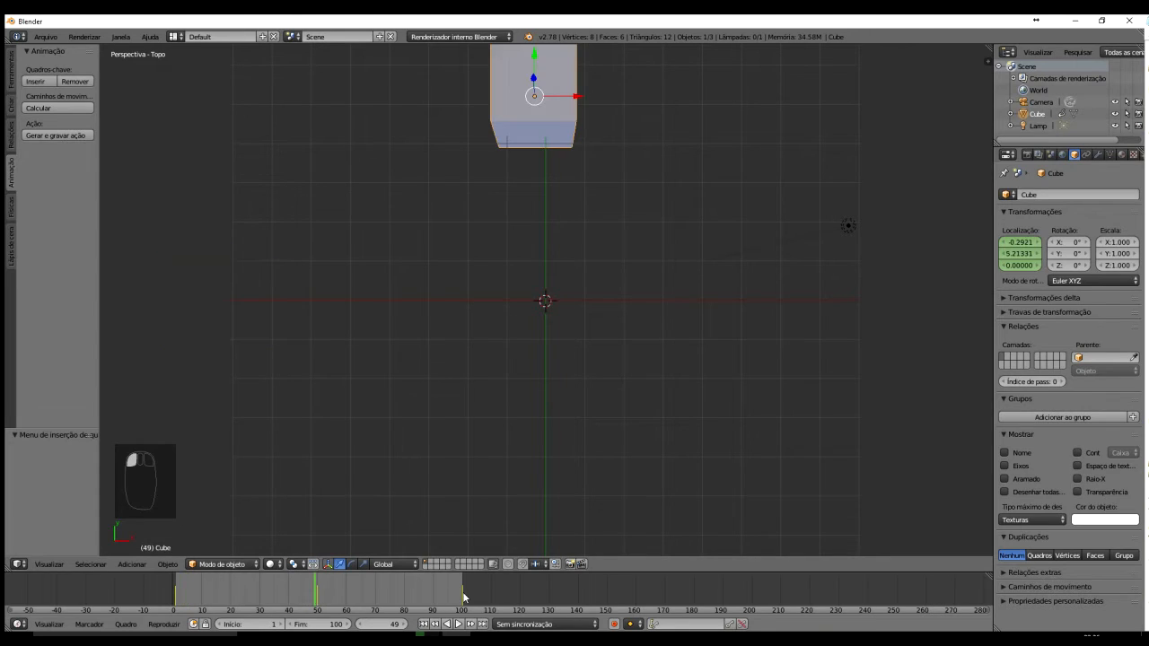
{"action": "left_click", "coordinate": [461, 597]}
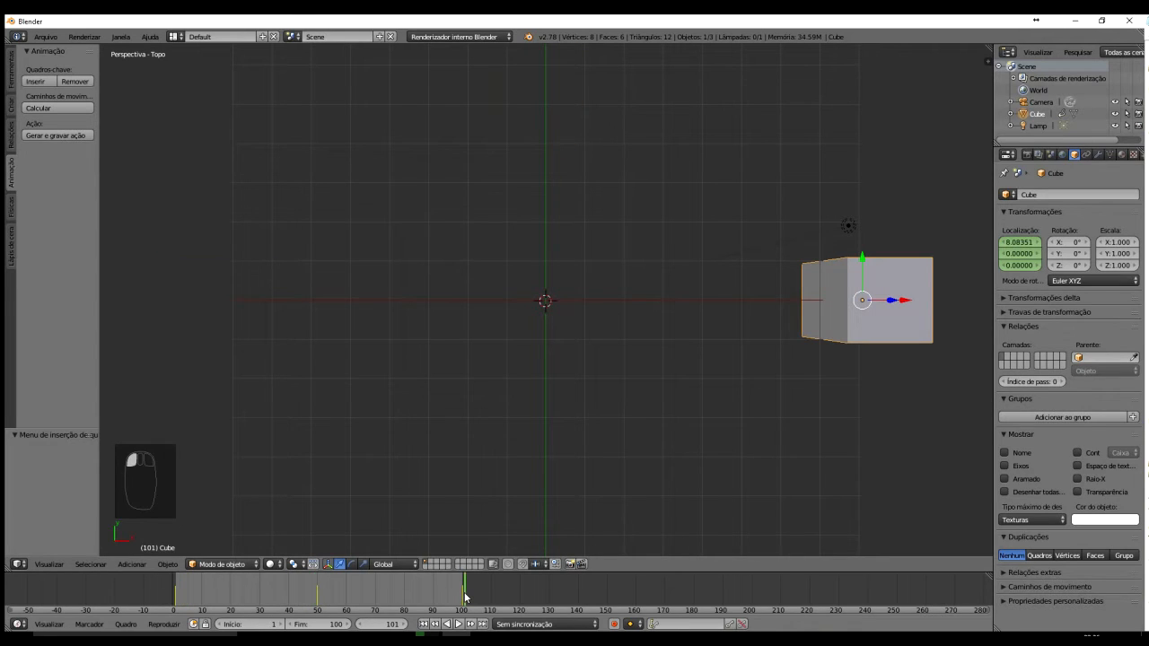
{"action": "left_click", "coordinate": [175, 597]}
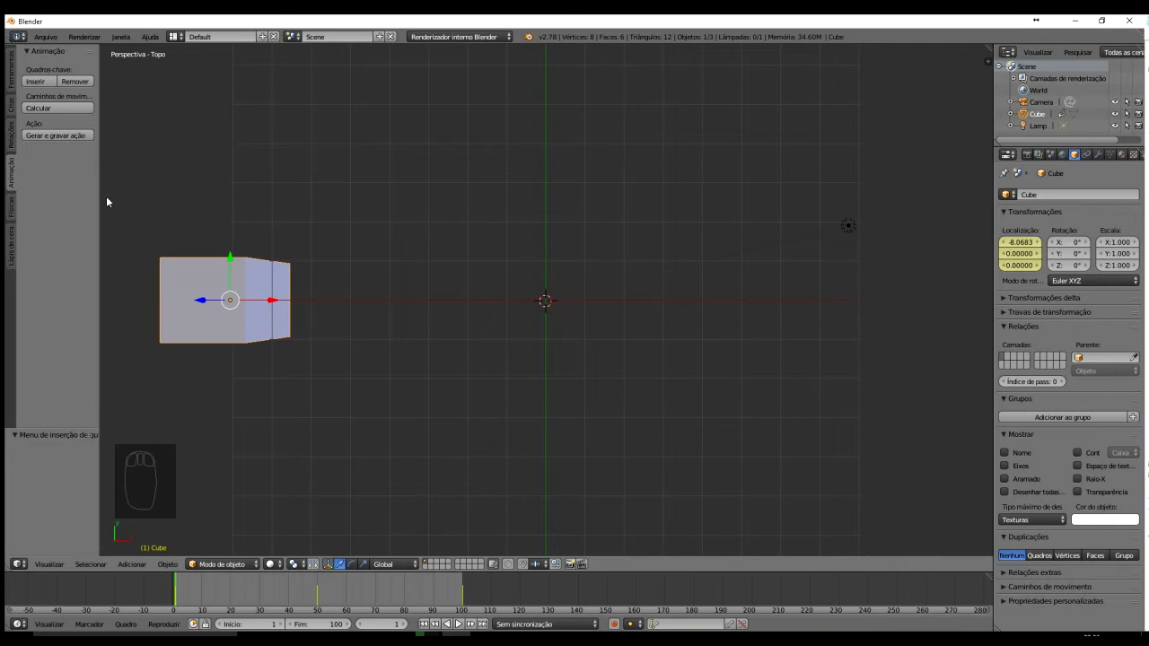
{"action": "left_click", "coordinate": [460, 624]}
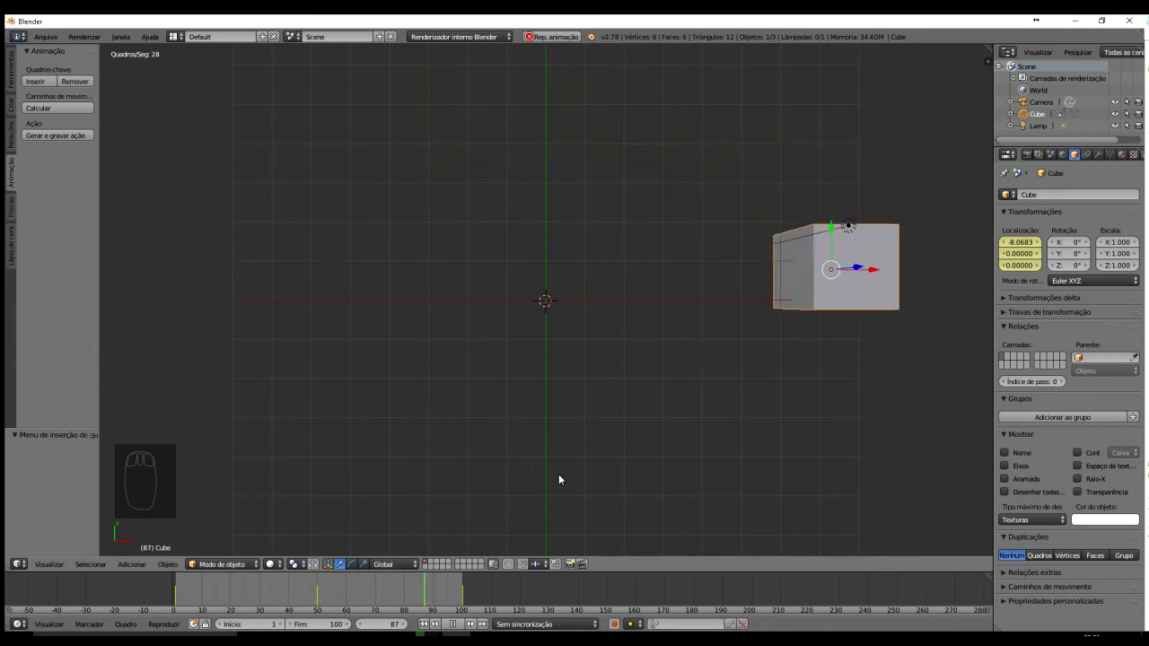
{"action": "left_click", "coordinate": [454, 625]}
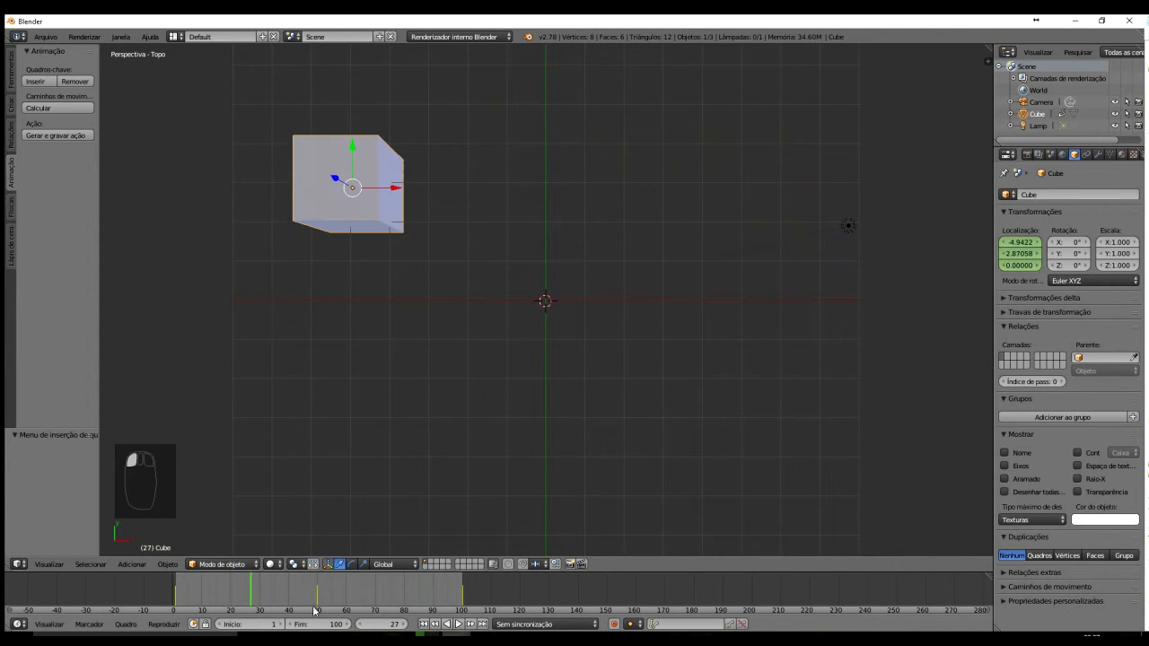
- Calculate the cube's motion path from frame 1 to 100, and scrub from frame 50 to 30 to check it
{"action": "left_click", "coordinate": [317, 611]}
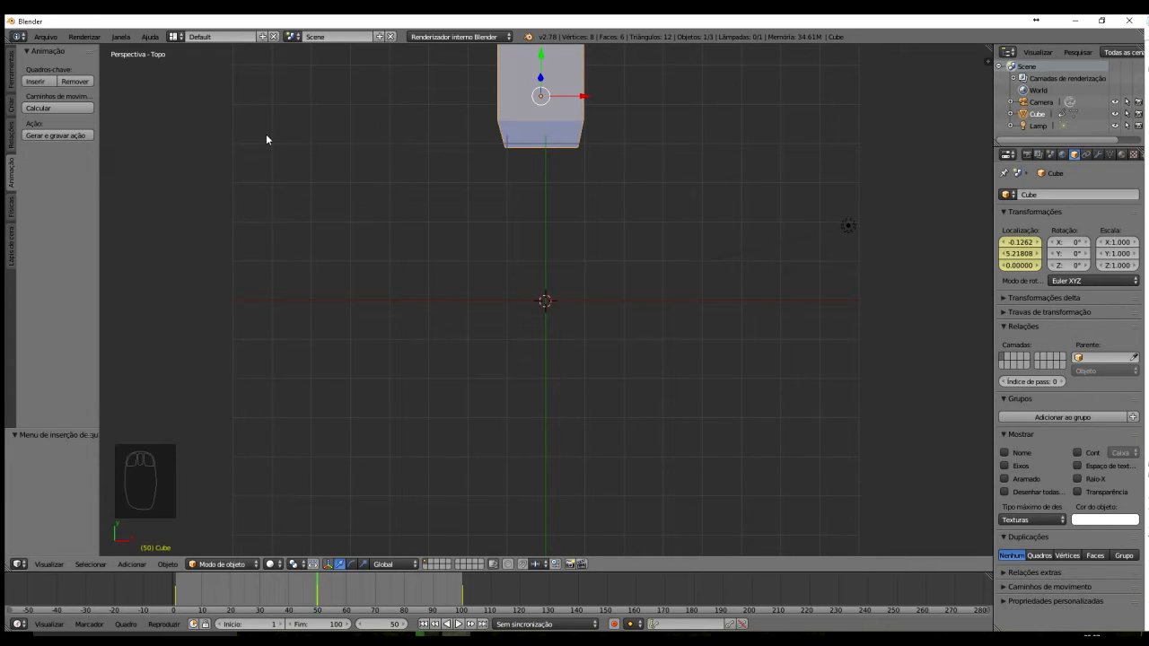
{"action": "left_click_drag", "start_coordinate": [100, 108], "coordinate": [142, 108]}
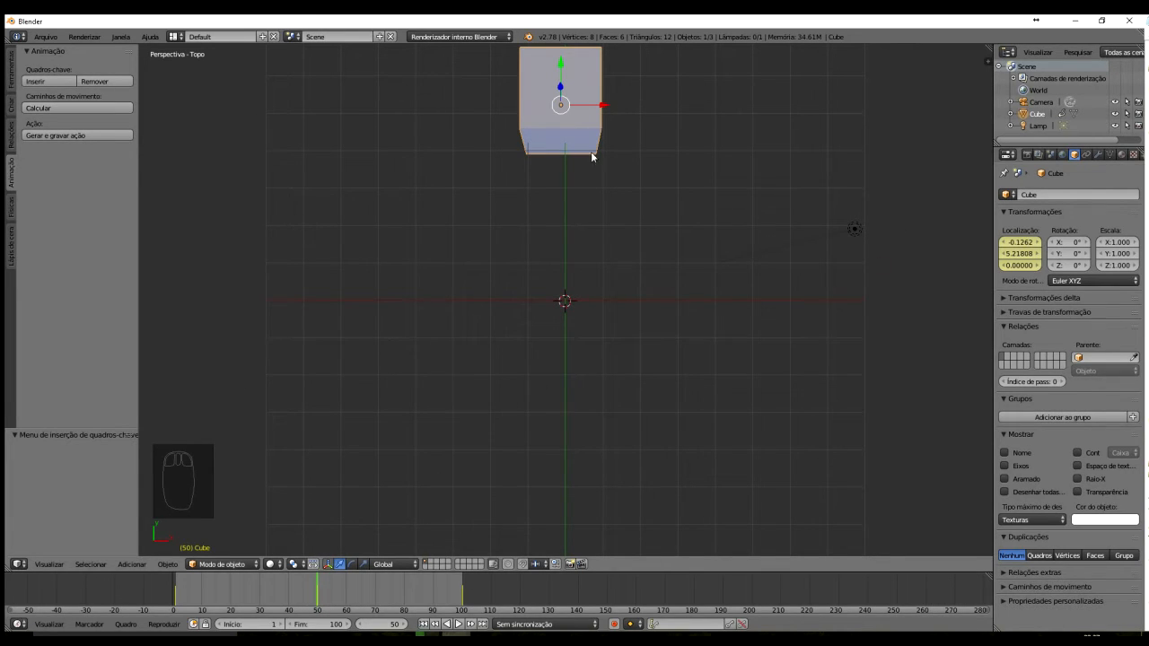
{"action": "left_click", "coordinate": [51, 108]}
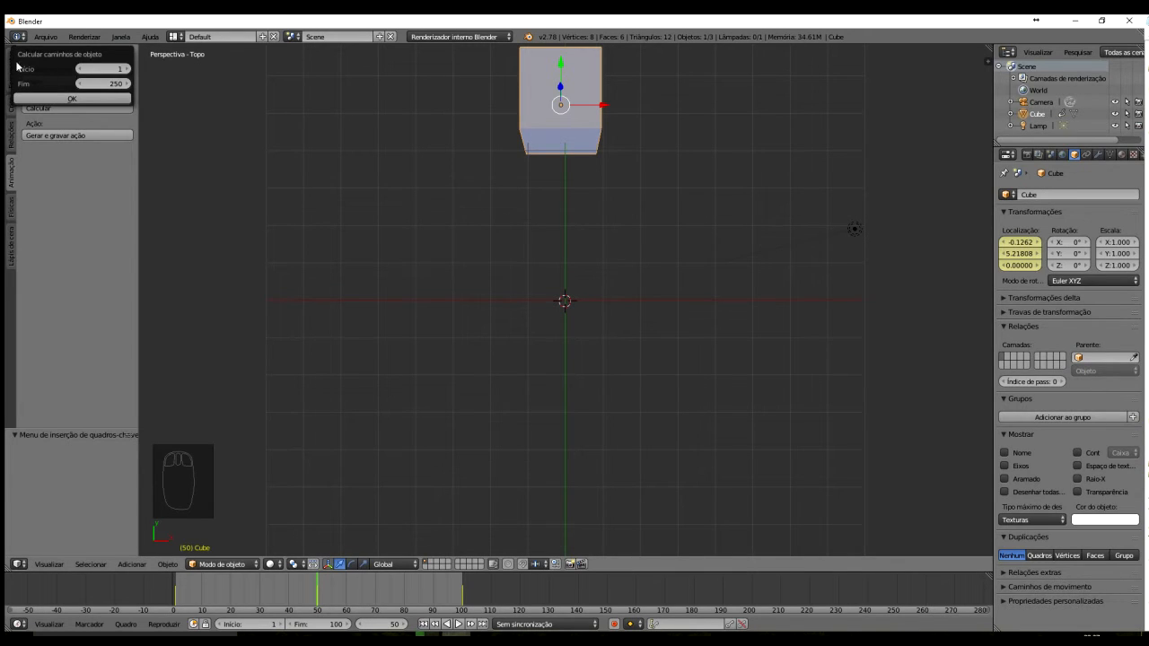
{"action": "left_click", "coordinate": [102, 85]}
{"action": "type", "text": "100"}
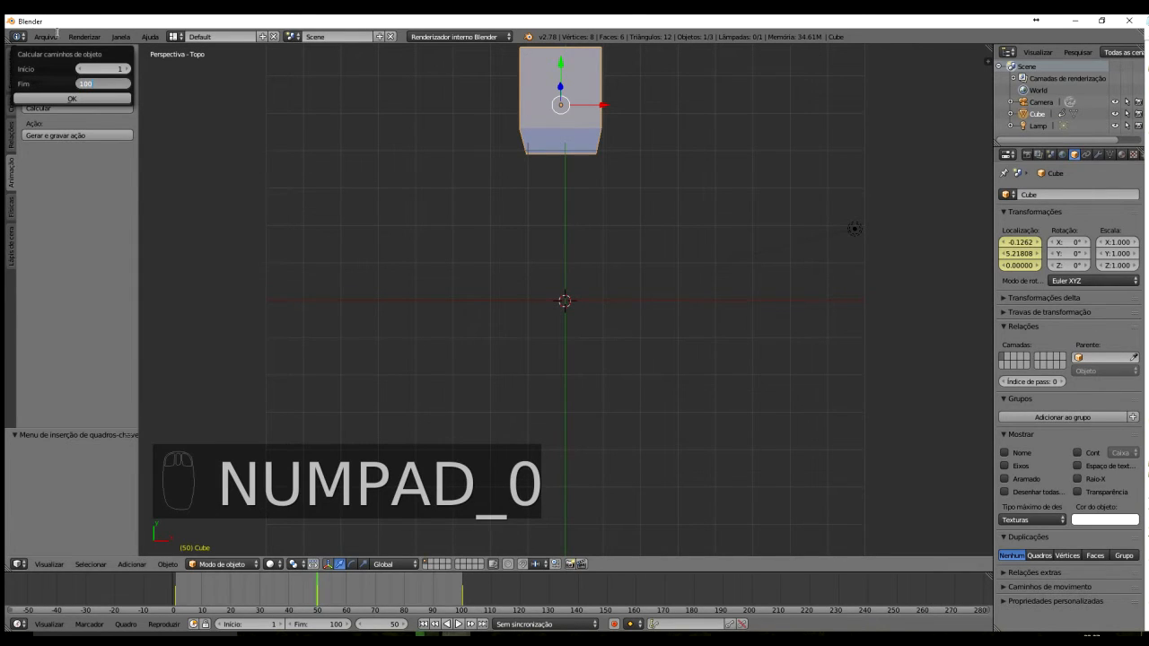
{"action": "left_click", "coordinate": [74, 99]}
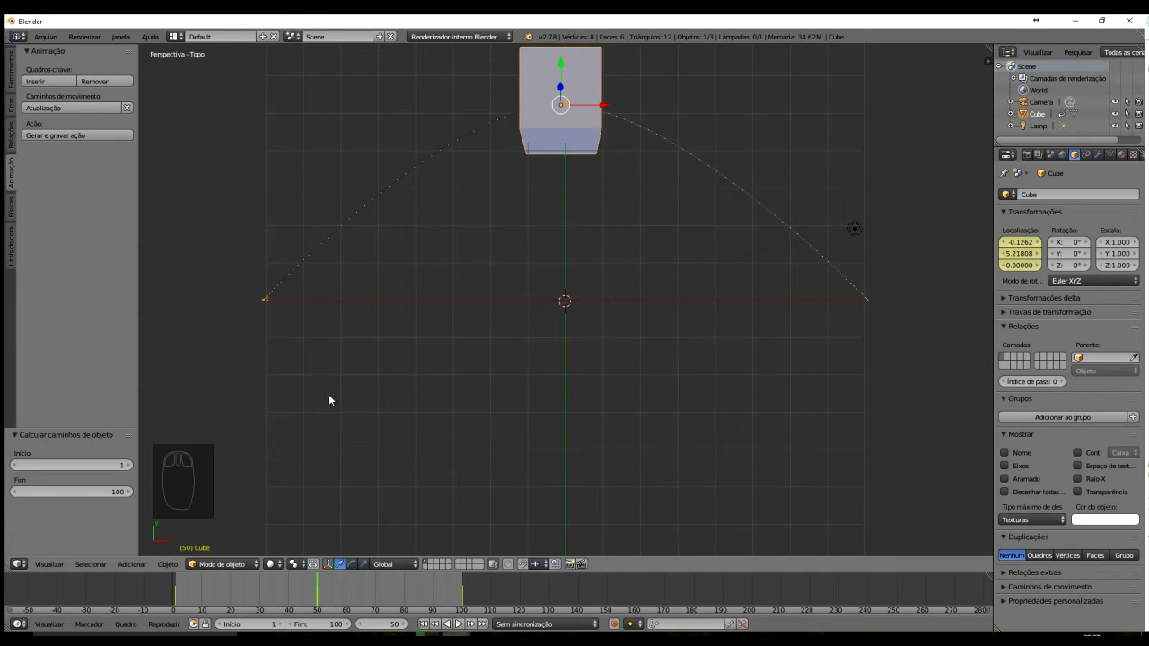
{"action": "left_click_drag", "start_coordinate": [314, 594], "coordinate": [258, 606]}
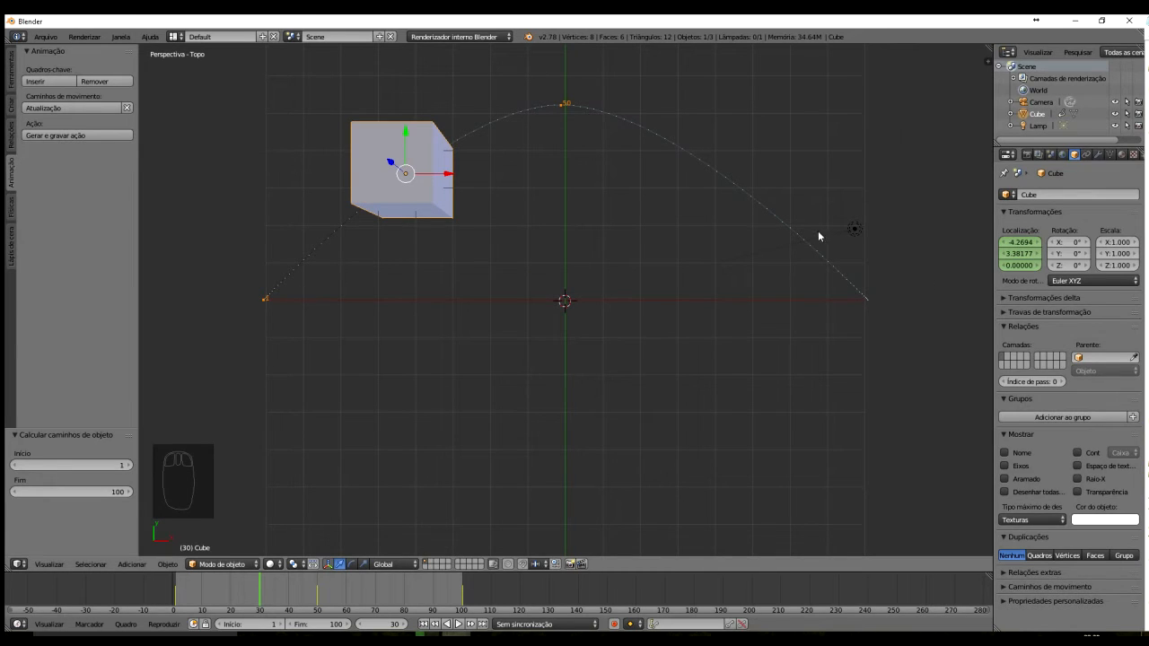
- Change the timeline area to the Graph Editor (Editor gráfico) and enlarge it to show the cube's full animation curves
{"action": "left_click", "coordinate": [19, 624]}
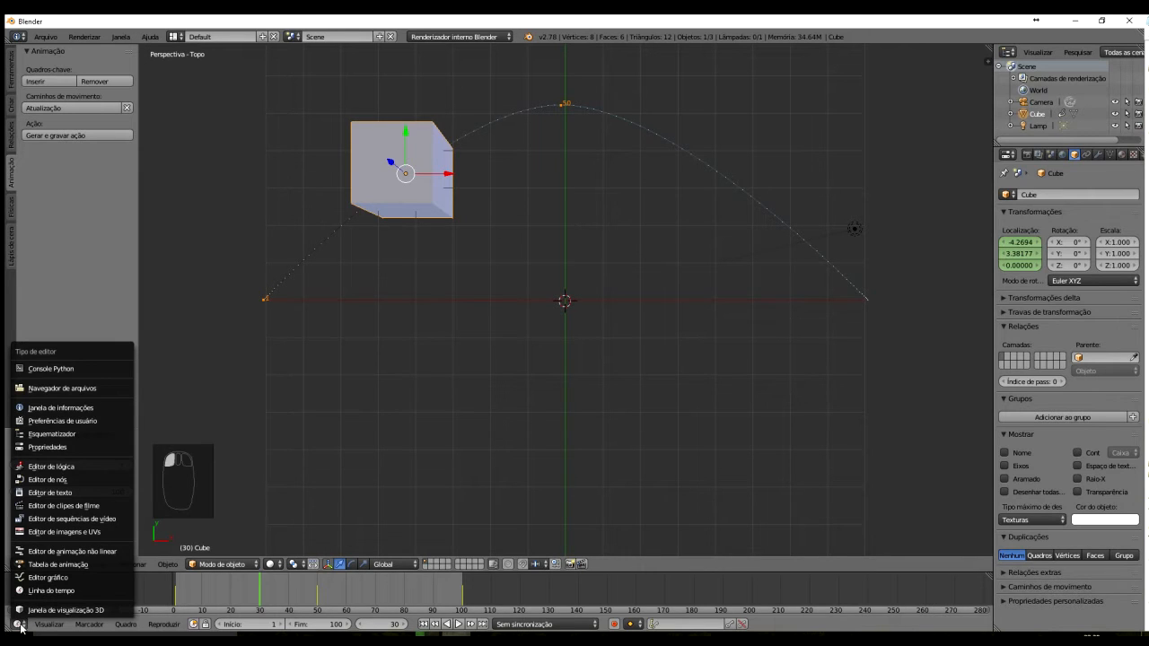
{"action": "left_click", "coordinate": [54, 578]}
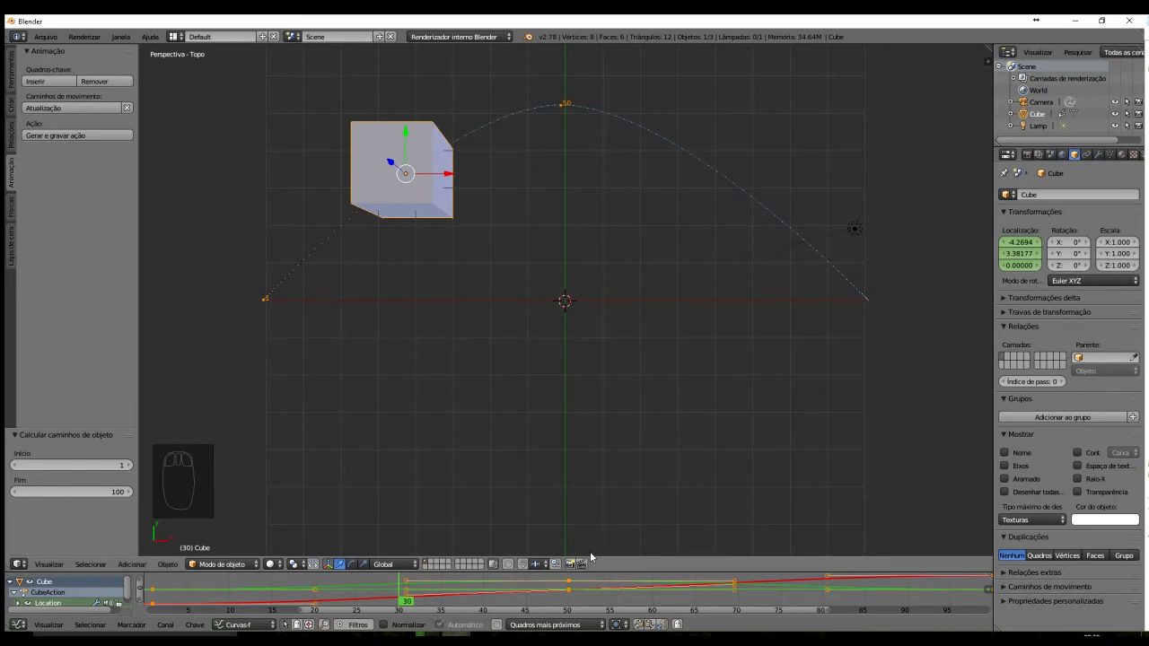
{"action": "left_click_drag", "start_coordinate": [593, 571], "coordinate": [618, 353]}
{"action": "scroll", "coordinate": [544, 444], "scroll_direction": "down", "scroll_amount": 3}
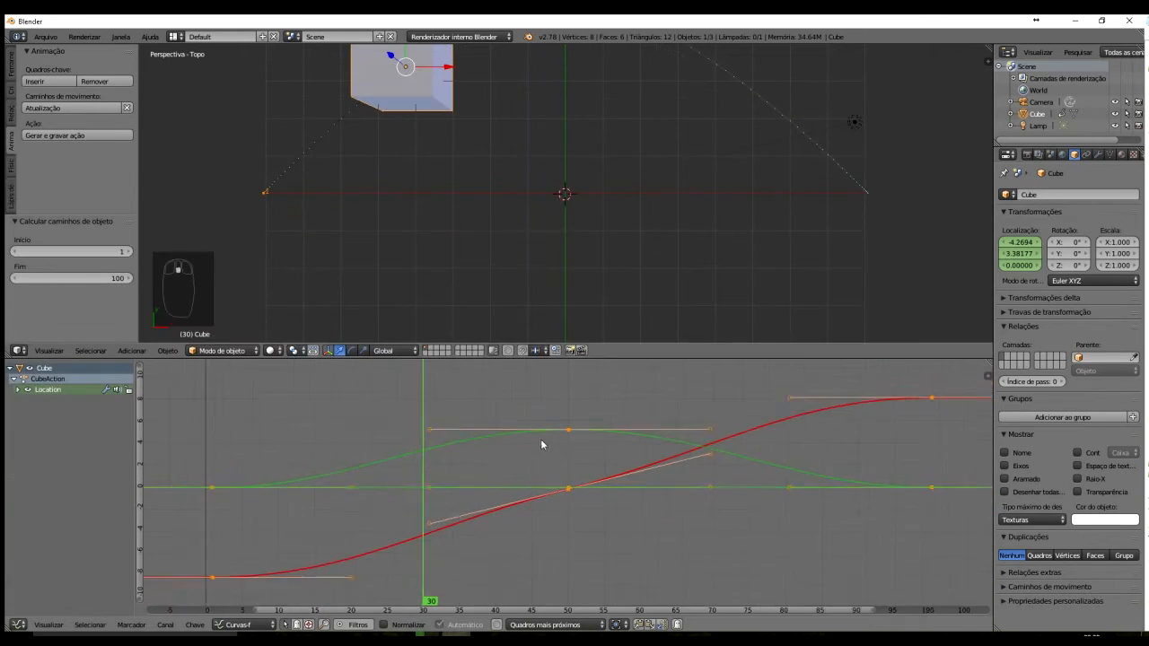
{"action": "scroll", "coordinate": [662, 179], "scroll_direction": "down", "scroll_amount": 4}
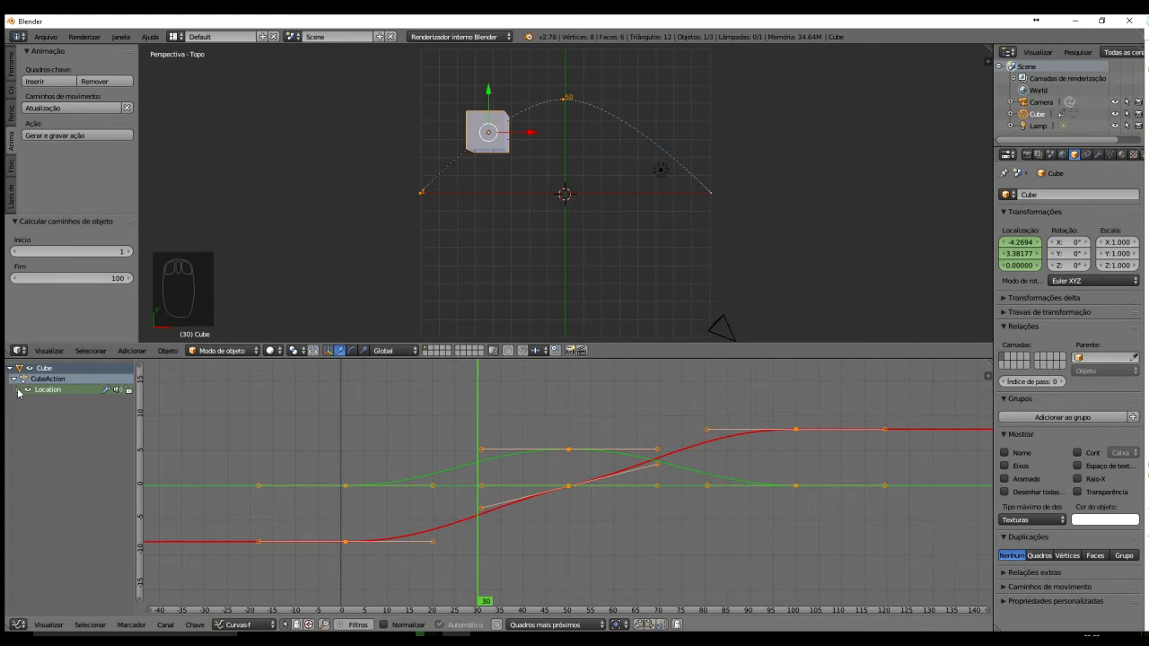
- Expand the Location channel, select its zero-value keyframe at frame 1, and check the curves and cube at frames 1, 50 and 100
{"action": "left_click", "coordinate": [18, 392]}
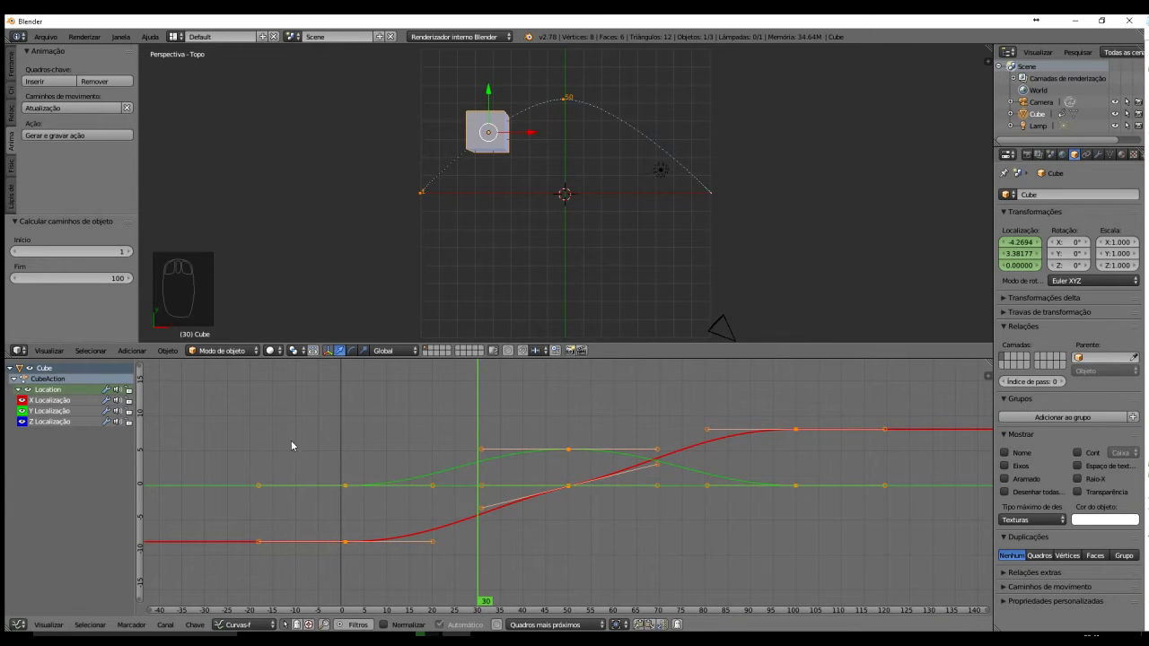
{"action": "right_click", "coordinate": [346, 487]}
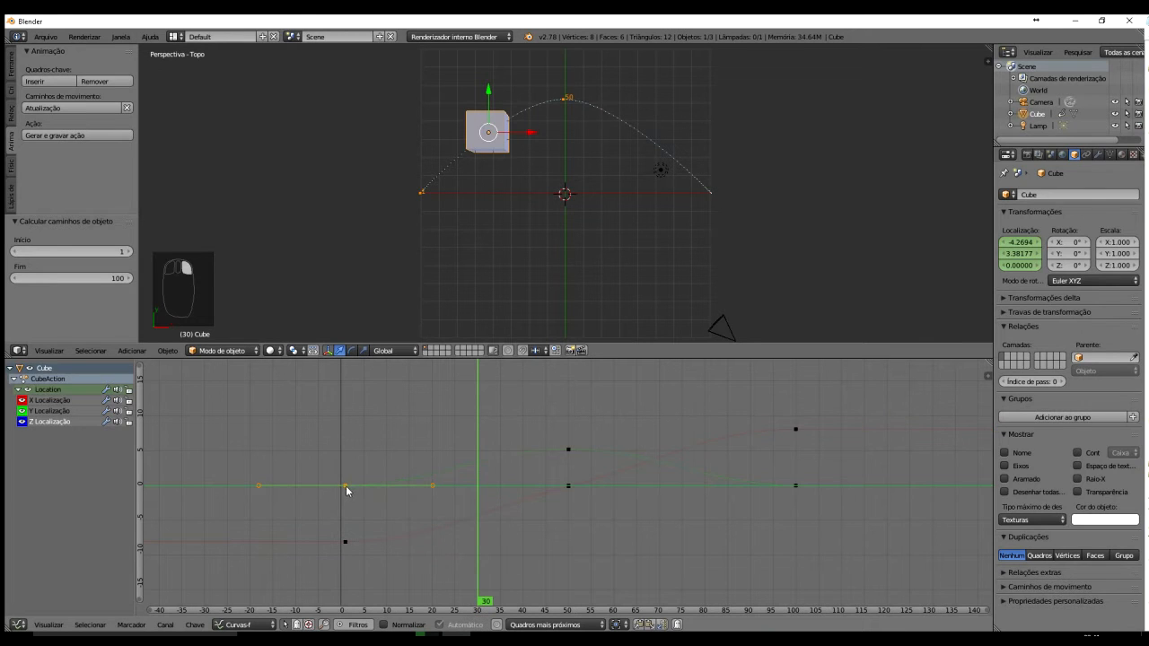
{"action": "left_click_drag", "start_coordinate": [476, 436], "coordinate": [347, 438]}
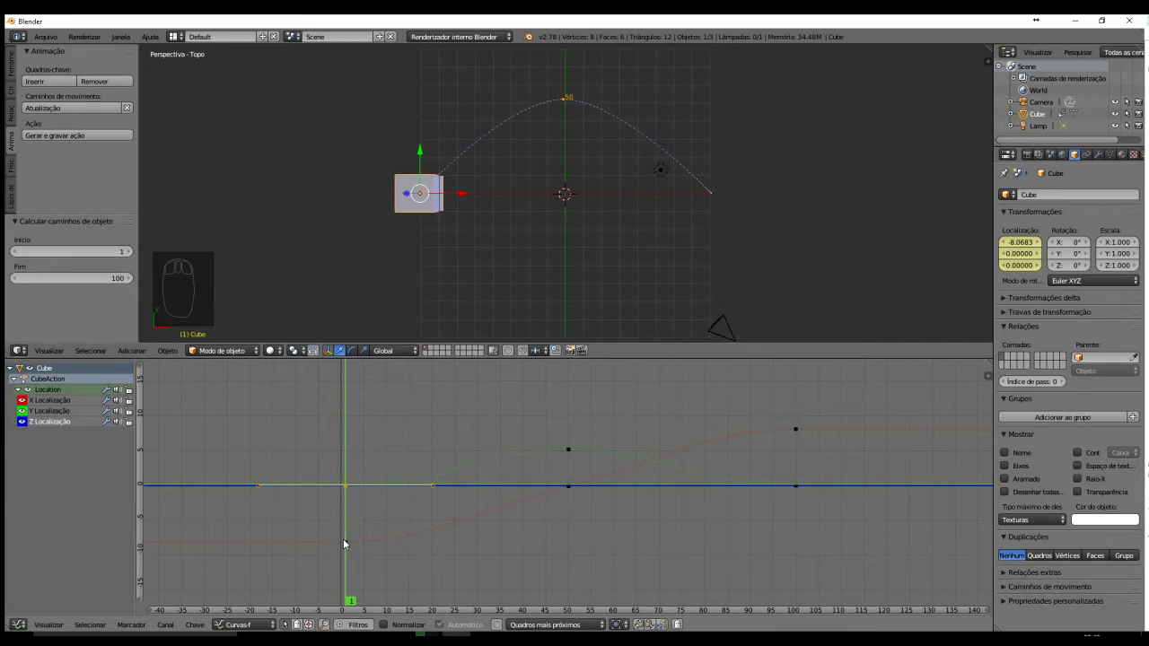
{"action": "left_click", "coordinate": [567, 448]}
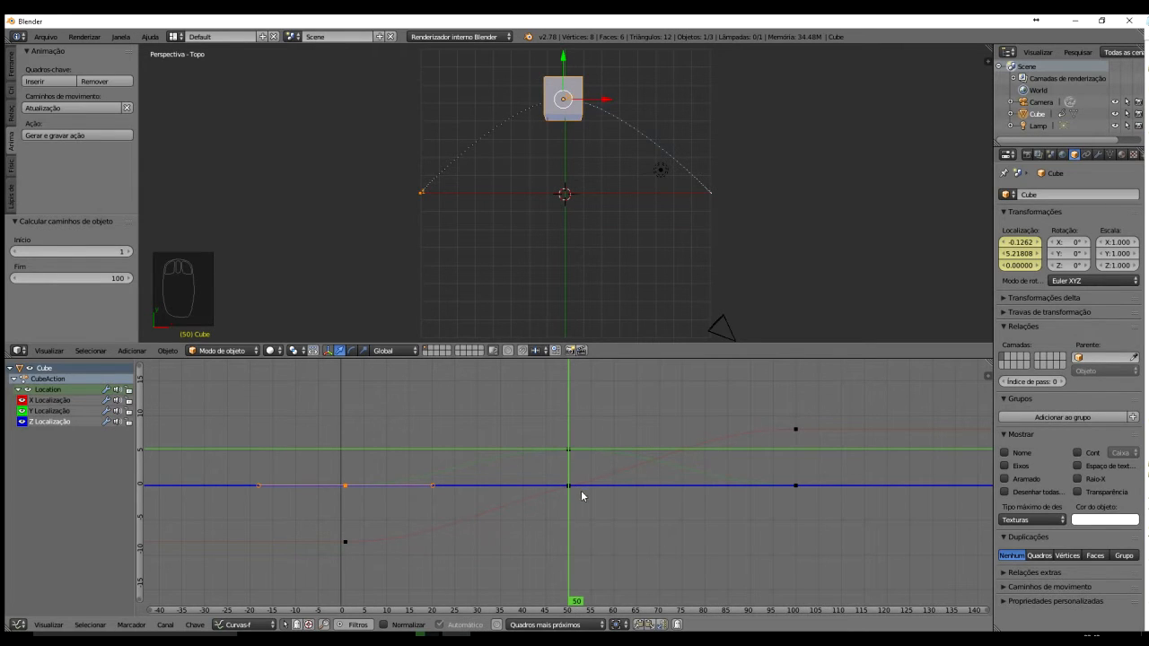
{"action": "left_click", "coordinate": [796, 430]}
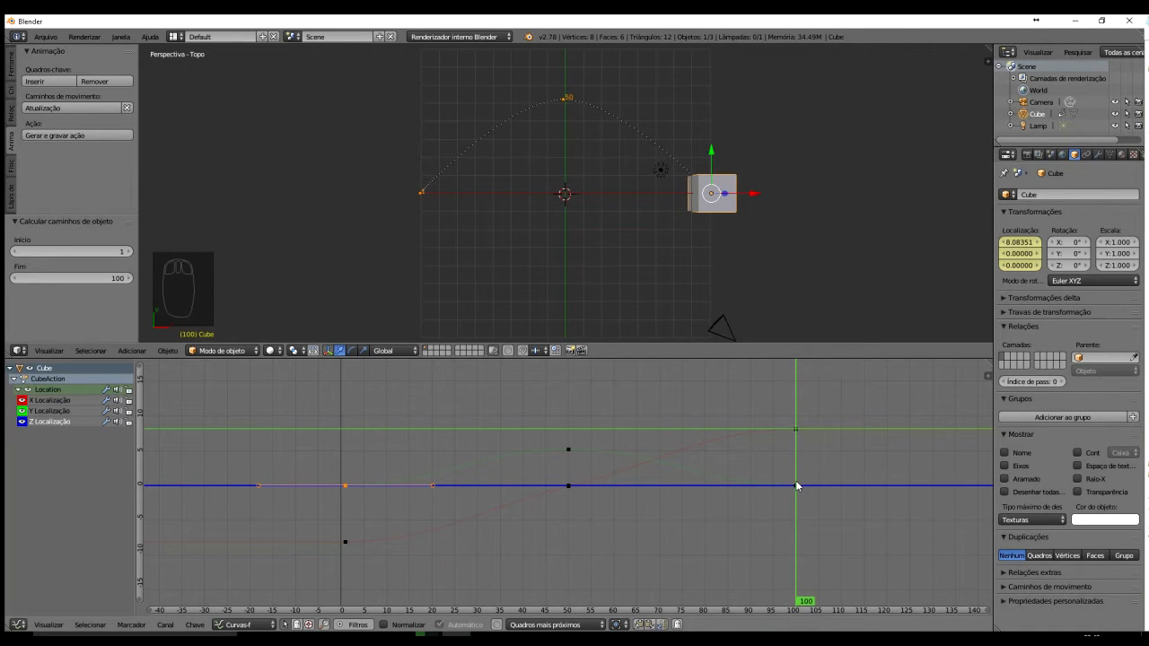
- Compare the location curves with the cube's position at frames 50 and 1
{"action": "left_click", "coordinate": [565, 452]}
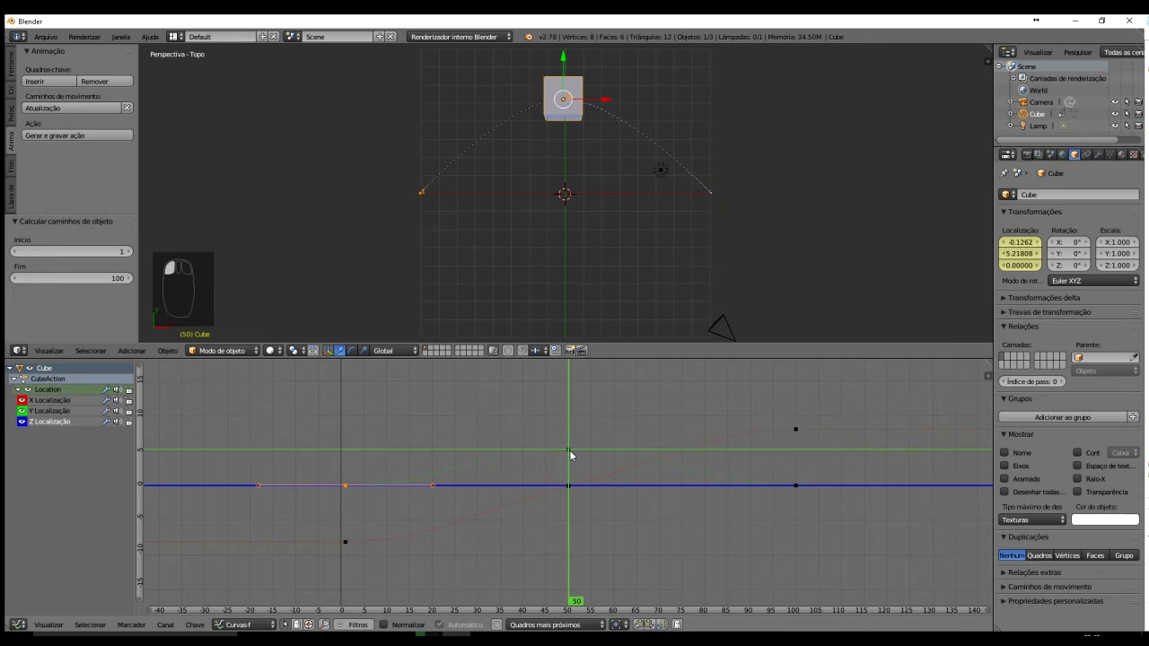
{"action": "left_click", "coordinate": [345, 541]}
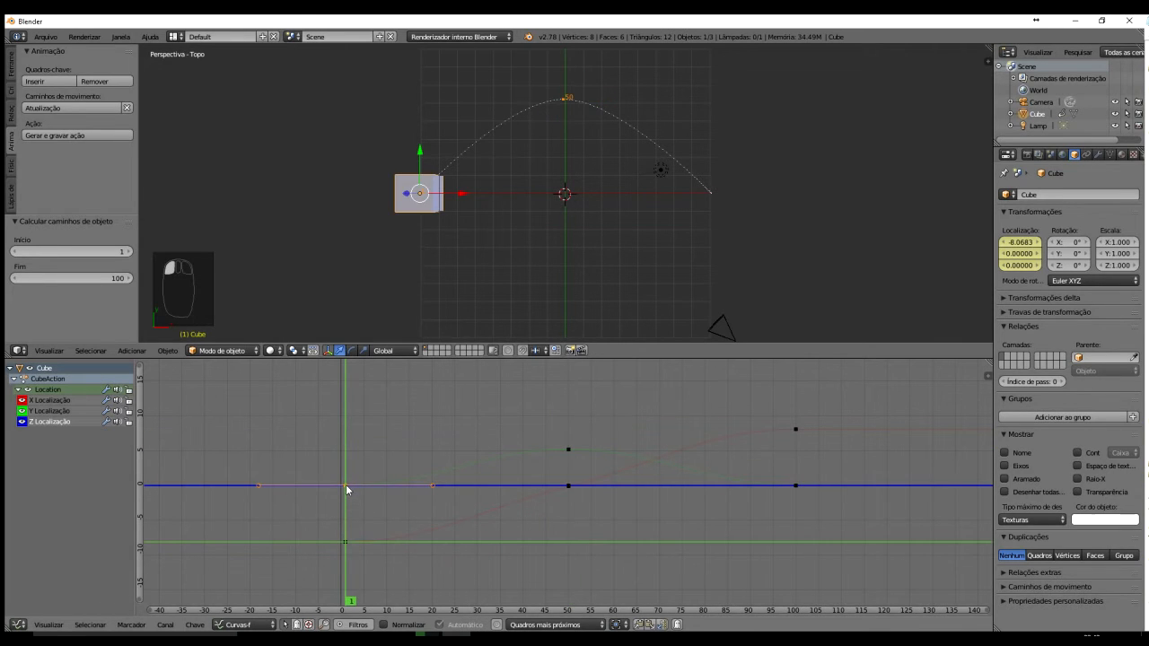
{"action": "left_click", "coordinate": [347, 487]}
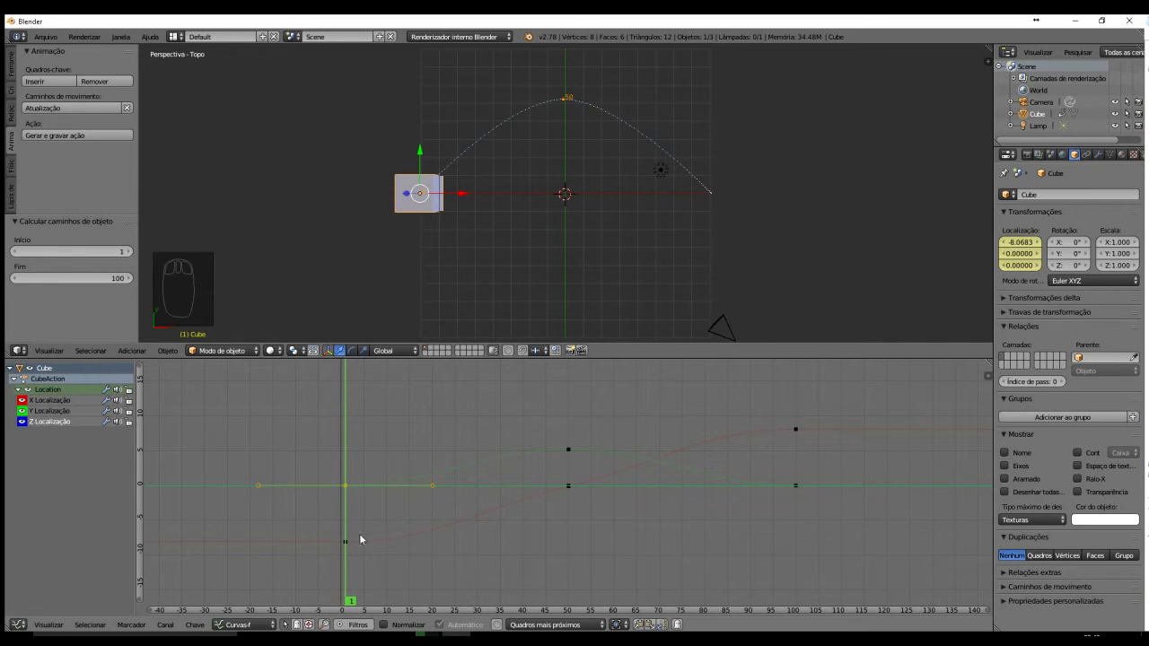
{"action": "left_click", "coordinate": [570, 485]}
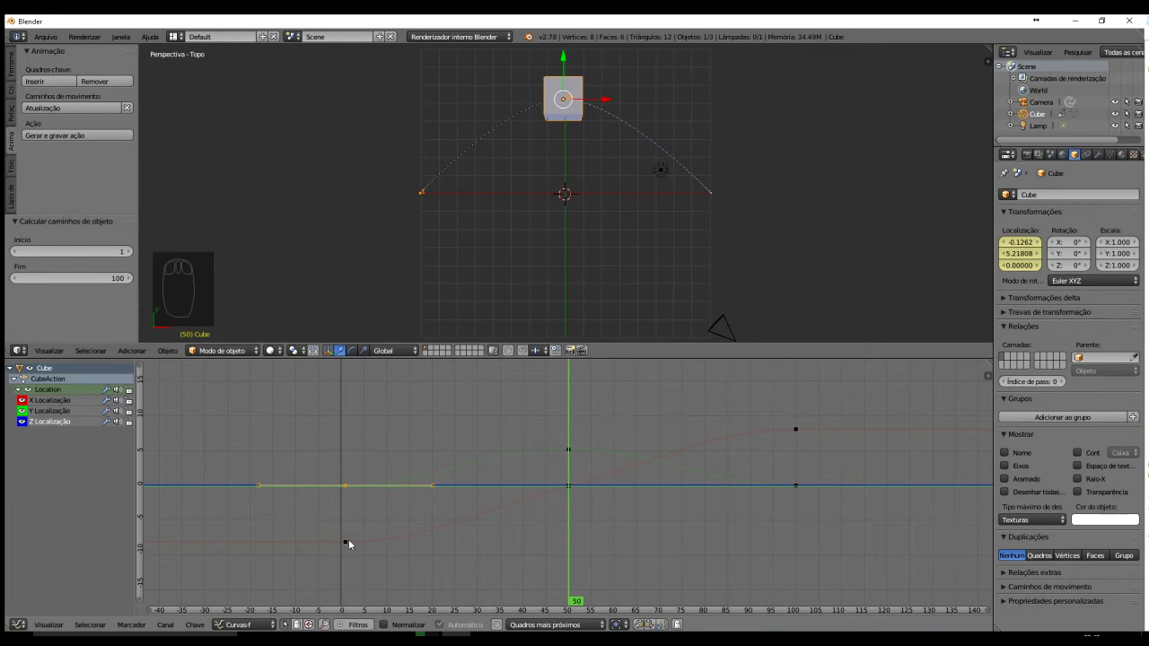
- Lower the X Location keyframe at frame 50 to about -8.07 and scrub between frames 39 and 50 to check the cube
{"action": "right_click", "coordinate": [569, 488]}
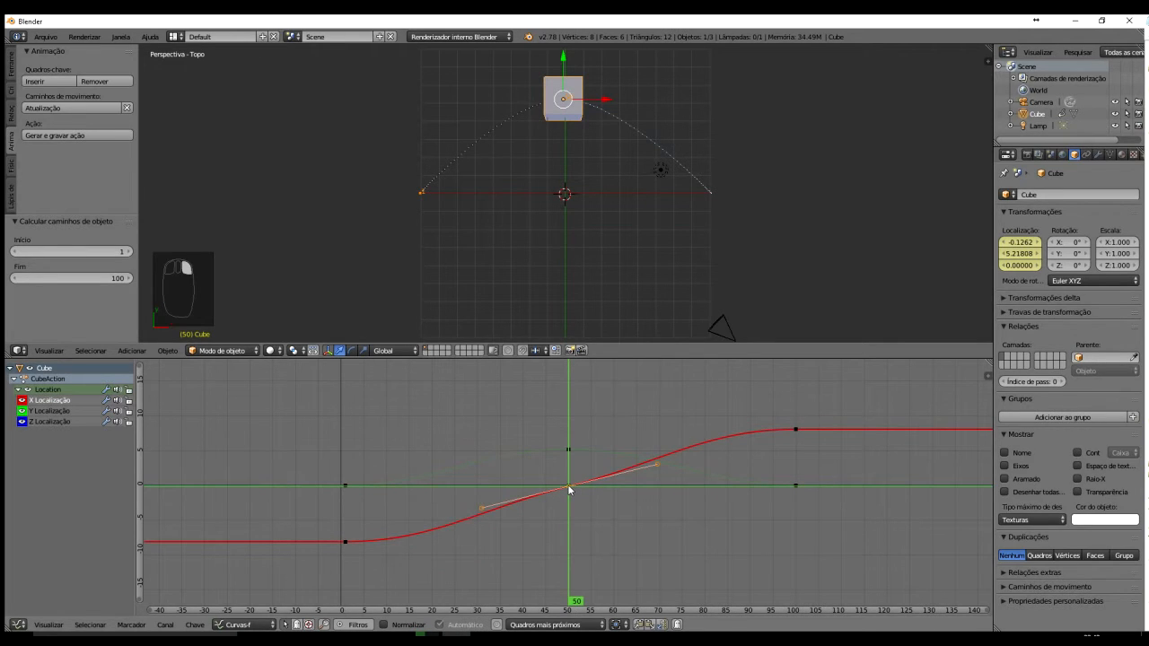
{"action": "key", "text": "g"}
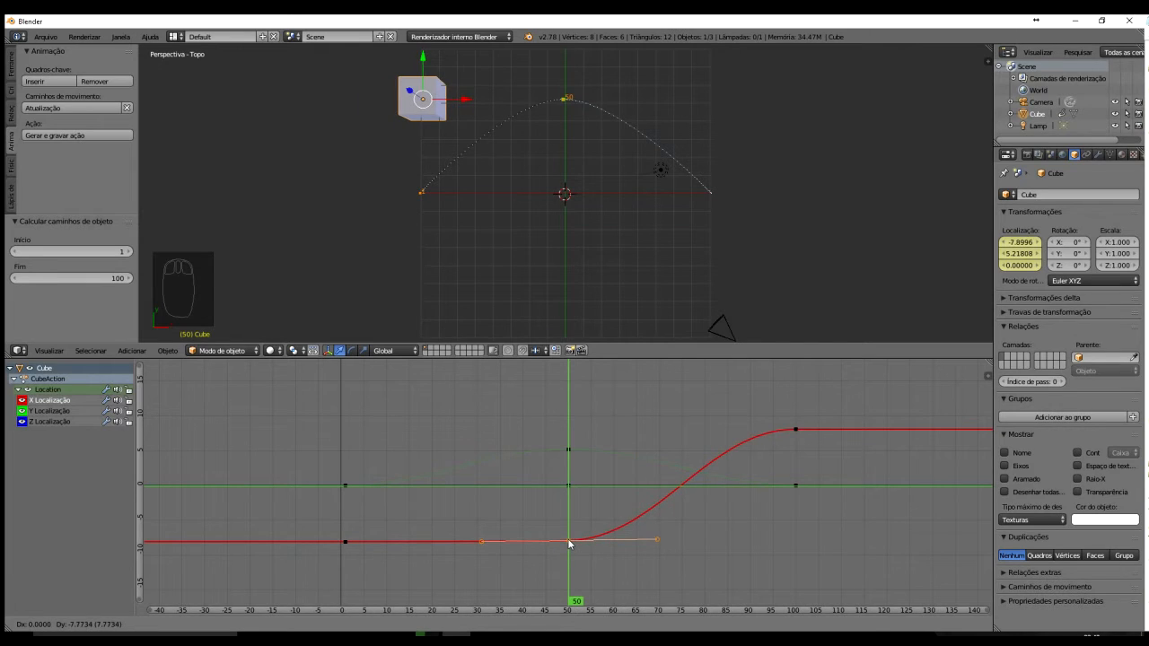
{"action": "left_click", "coordinate": [568, 542]}
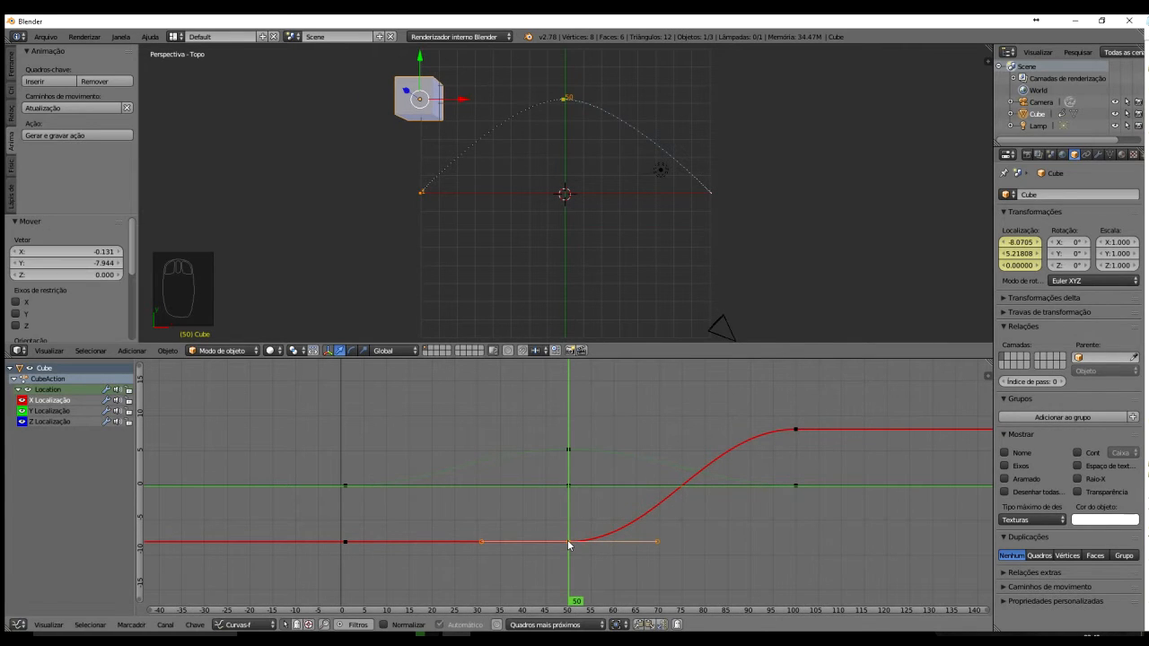
{"action": "left_click_drag", "start_coordinate": [569, 517], "coordinate": [519, 514]}
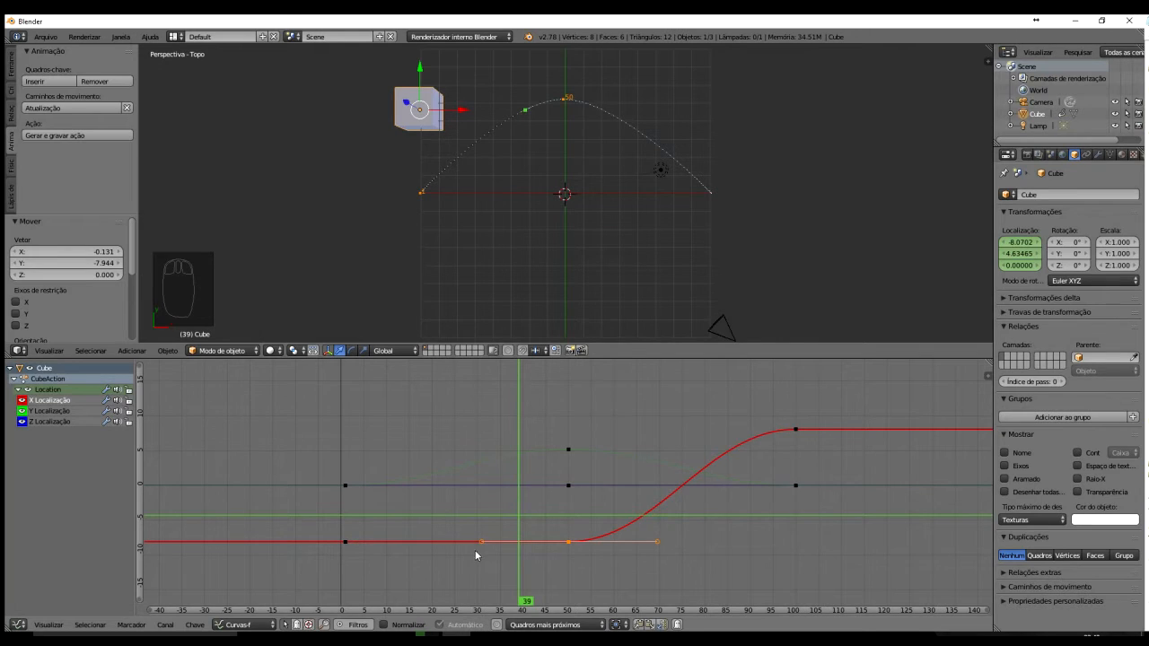
{"action": "left_click_drag", "start_coordinate": [524, 526], "coordinate": [567, 528]}
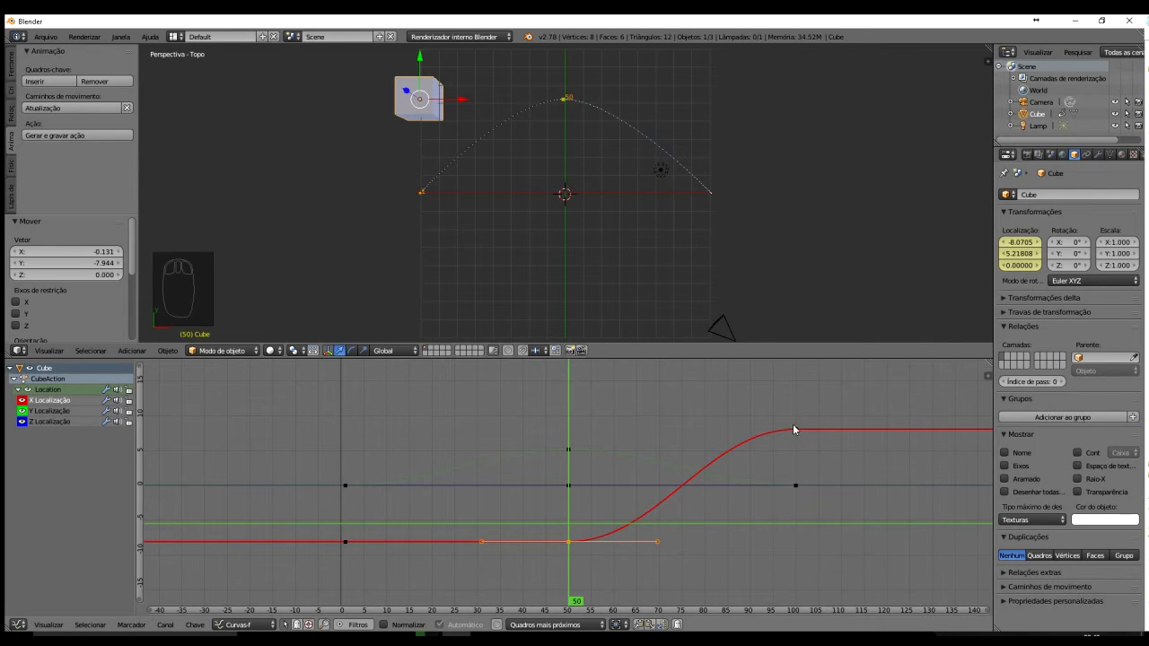
{"action": "mouse_move", "coordinate": [569, 509]}
{"action": "left_mouse_down"}
{"action": "mouse_move", "coordinate": [798, 506]}
{"action": "mouse_move", "coordinate": [570, 512]}
{"action": "mouse_move", "coordinate": [568, 498]}
{"action": "mouse_move", "coordinate": [569, 510]}
{"action": "left_mouse_up"}
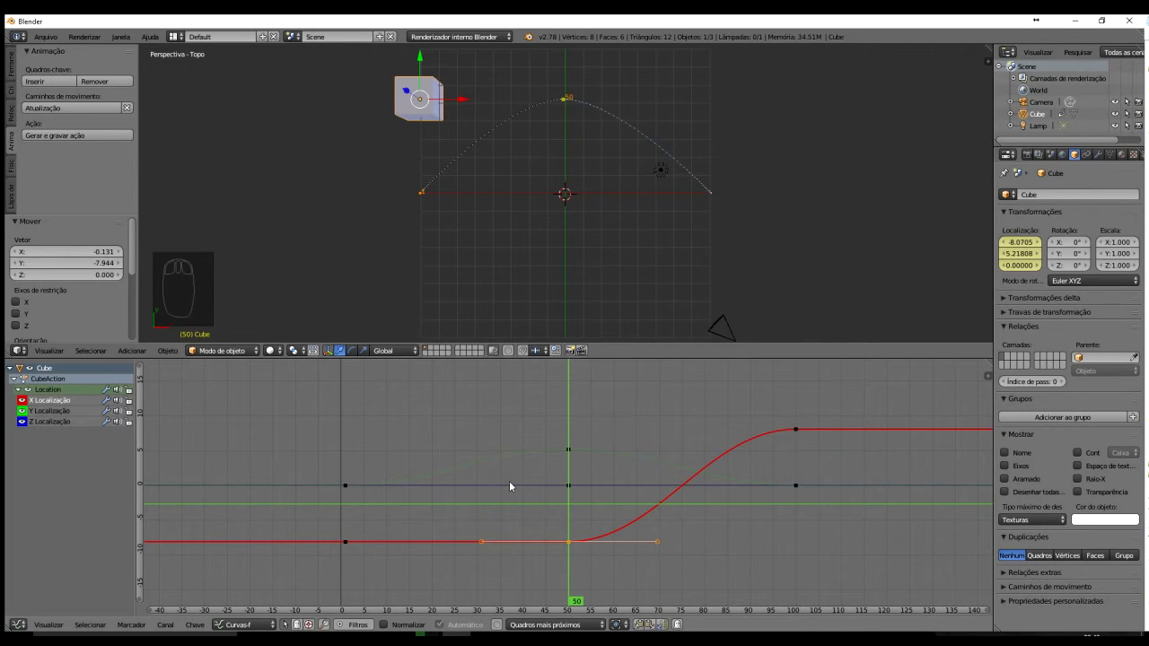
- Raise the X Location keyframe at frame 50 to about 0.04
{"action": "left_click", "coordinate": [569, 544]}
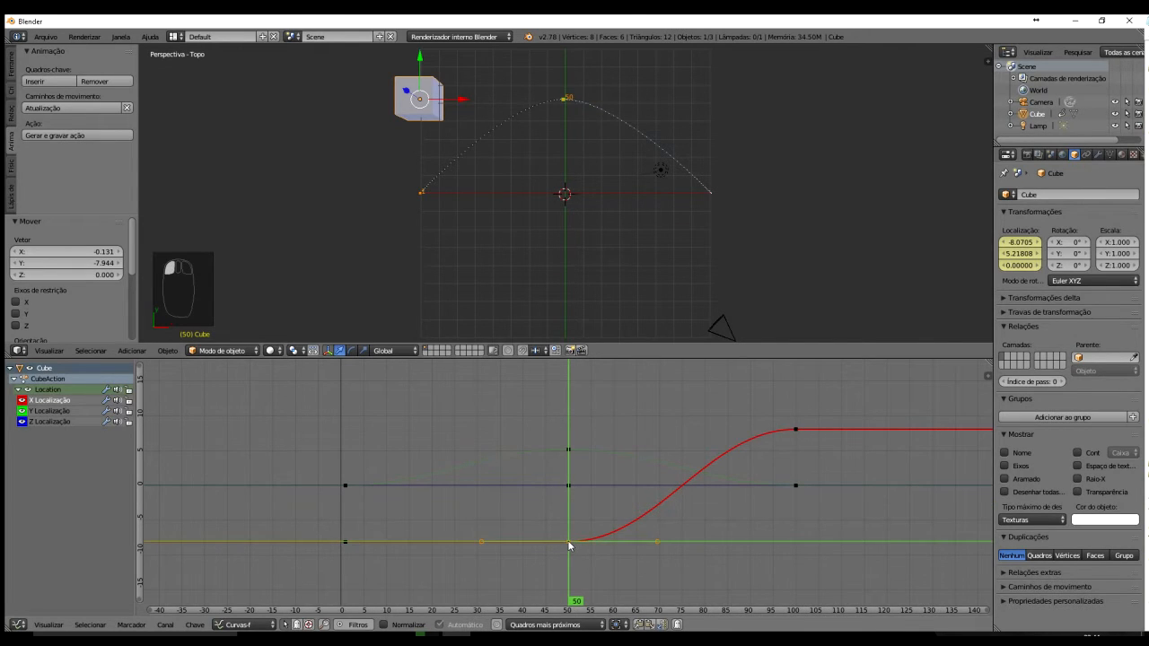
{"action": "right_click", "coordinate": [569, 541]}
{"action": "right_click_drag", "start_coordinate": [569, 541], "coordinate": [569, 484]}
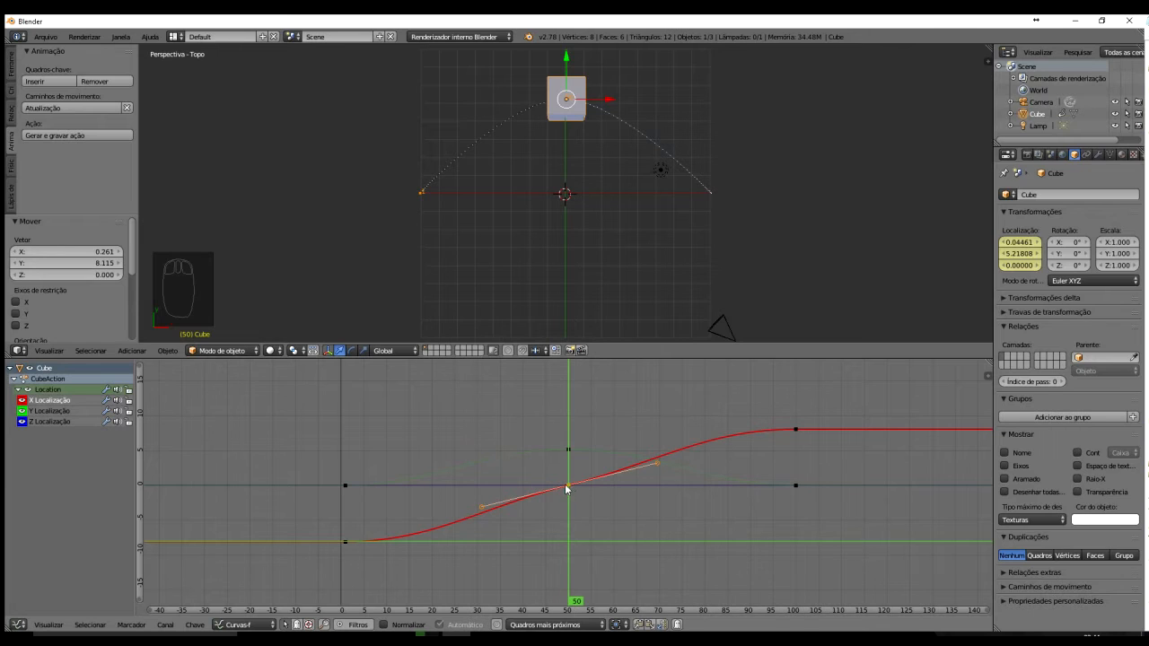
- Adjust the outgoing handle of the X Location keyframe at frame 50, about 1.4 frames earlier and 1.2 units higher
{"action": "right_click", "coordinate": [482, 510]}
{"action": "right_click", "coordinate": [658, 463]}
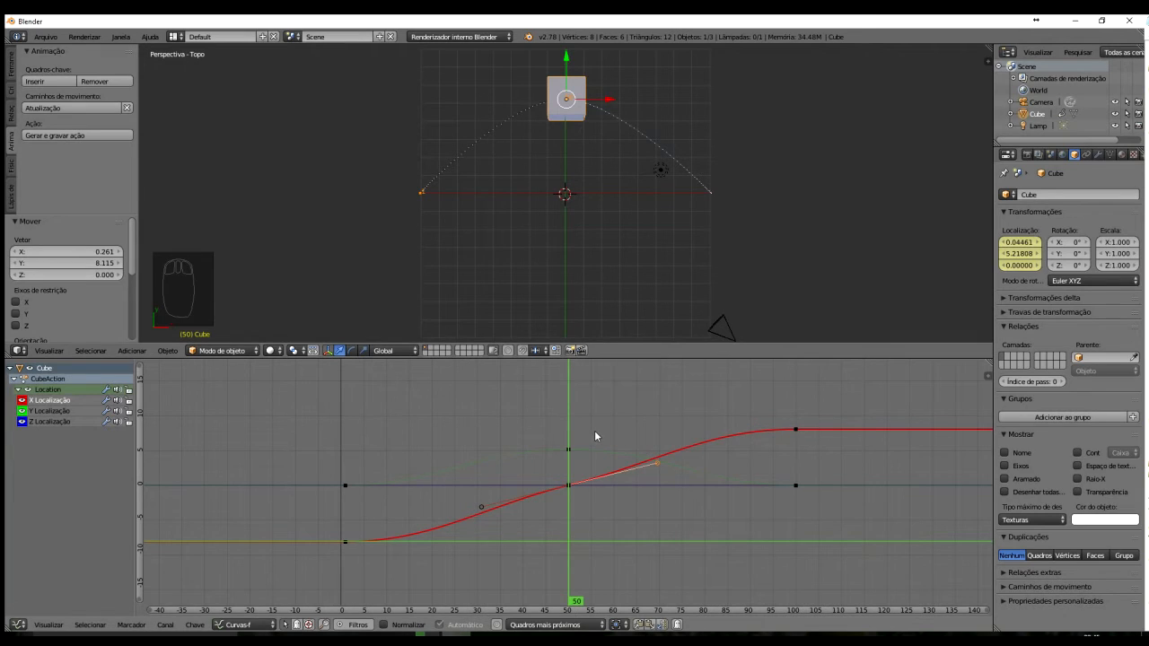
{"action": "left_click_drag", "start_coordinate": [657, 462], "coordinate": [664, 472]}
{"action": "mouse_move", "coordinate": [659, 463]}
{"action": "right_mouse_down"}
{"action": "mouse_move", "coordinate": [641, 543]}
{"action": "mouse_move", "coordinate": [665, 450]}
{"action": "mouse_move", "coordinate": [523, 512]}
{"action": "mouse_move", "coordinate": [651, 455]}
{"action": "right_mouse_up"}
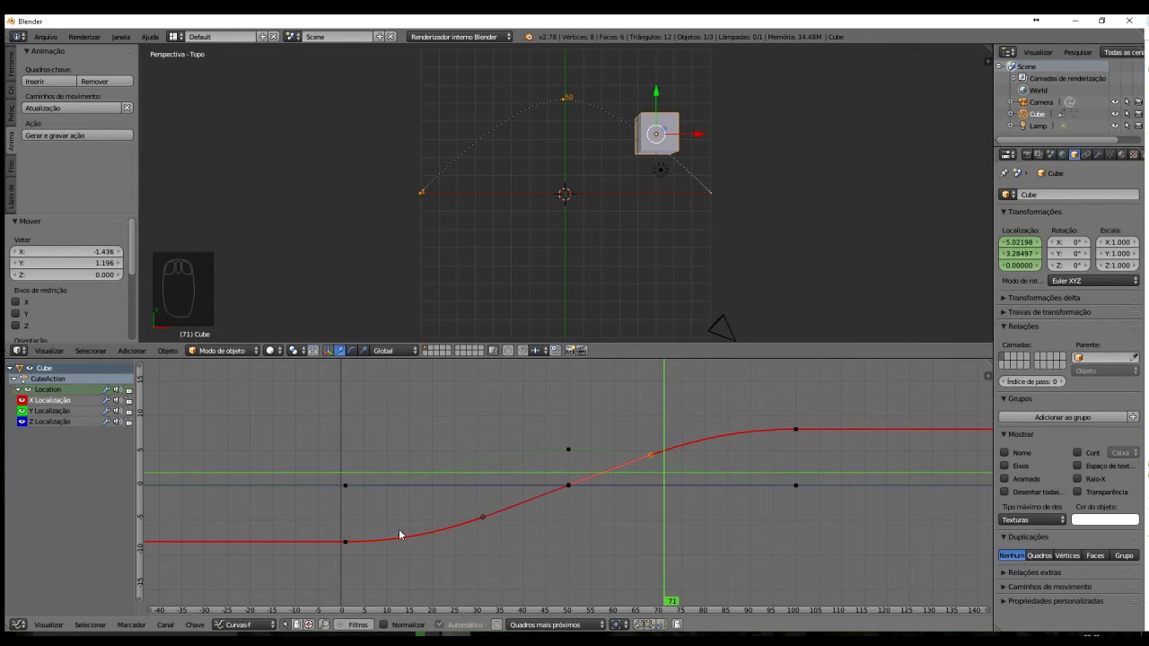
- Straighten the X Location curve between frames 1 and 50 by adjusting the first keyframe's outgoing handle and the middle keyframe's incoming handle
{"action": "right_click", "coordinate": [345, 543]}
{"action": "left_click", "coordinate": [433, 541]}
{"action": "right_click_drag", "start_coordinate": [432, 537], "coordinate": [437, 524]}
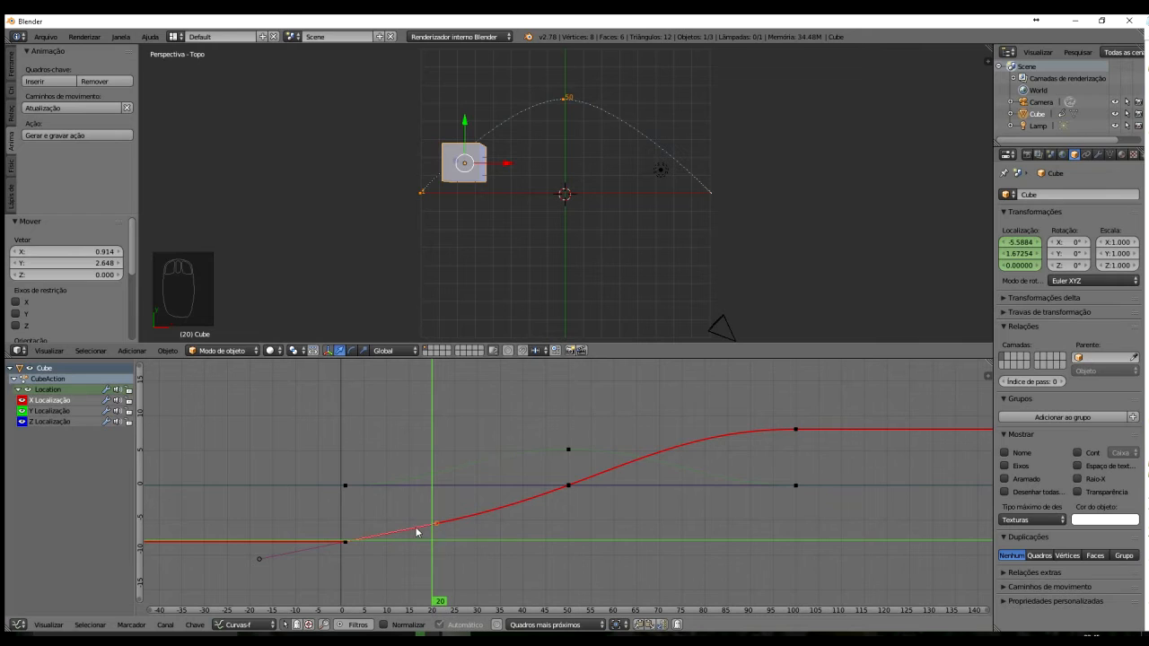
{"action": "right_click", "coordinate": [566, 487]}
{"action": "right_click", "coordinate": [482, 518]}
{"action": "right_click_drag", "start_coordinate": [481, 511], "coordinate": [478, 511]}
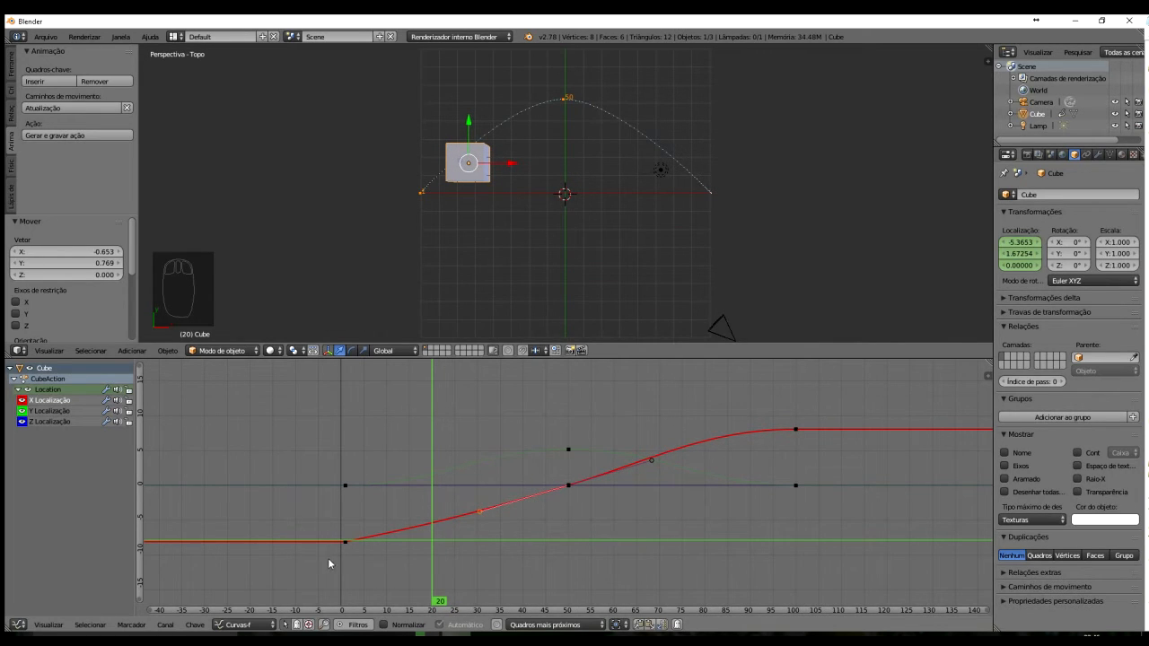
- Update the cube's motion path and straighten the X Location curve between frames 50 and 100
{"action": "left_click_drag", "start_coordinate": [433, 569], "coordinate": [568, 527]}
{"action": "left_click", "coordinate": [345, 543]}
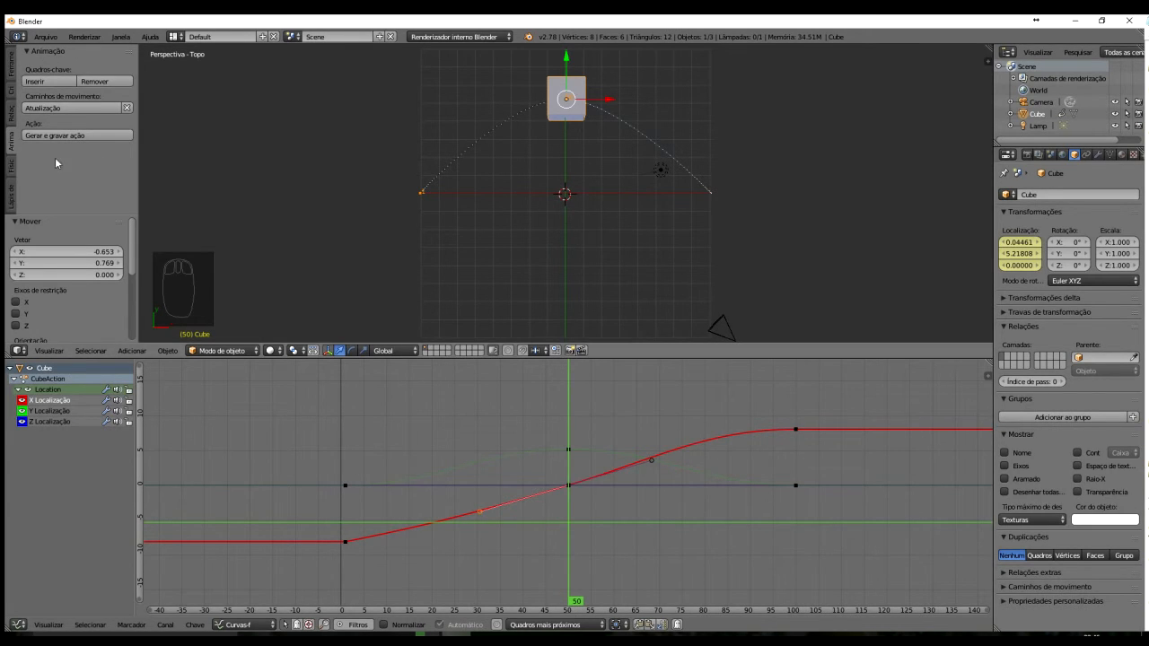
{"action": "left_click", "coordinate": [58, 109]}
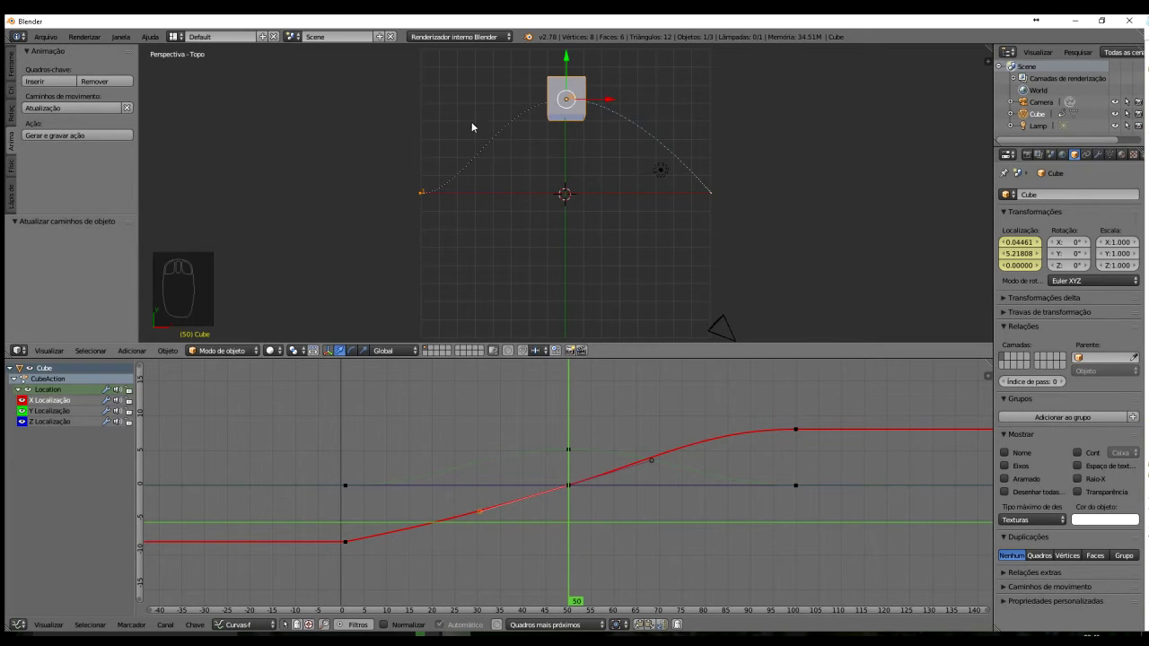
{"action": "left_click", "coordinate": [649, 462]}
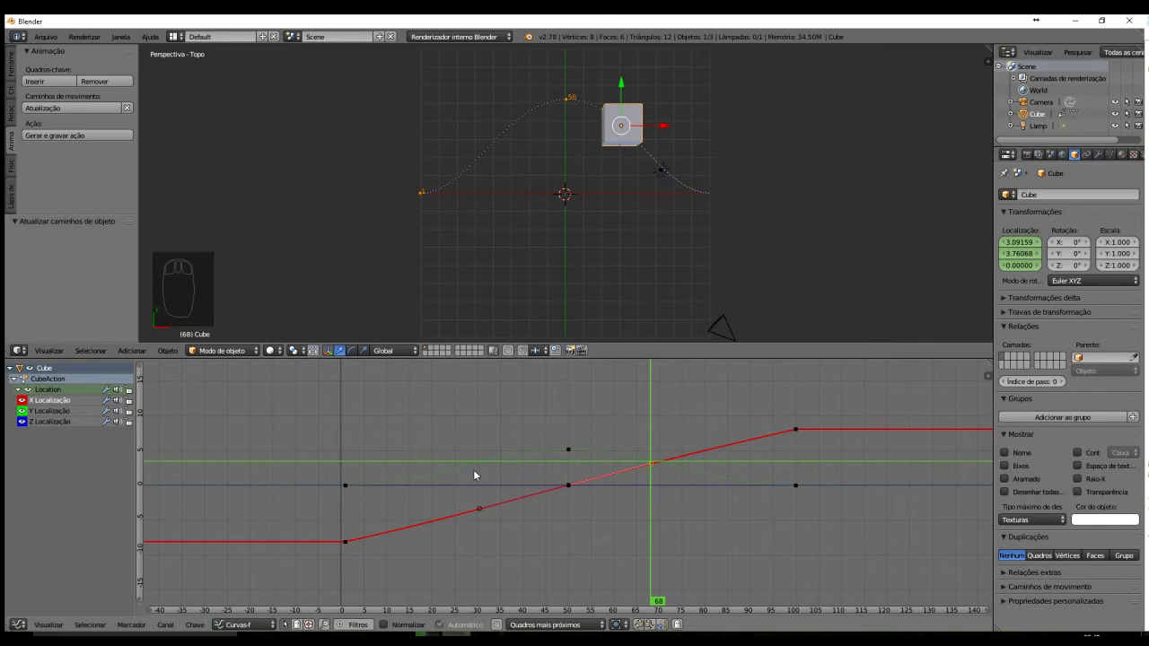
- On the Y Location curve, lower frame 50's incoming handle about 2.9 units and raise frame 100's incoming handle about 4.4 units
{"action": "left_click", "coordinate": [568, 450]}
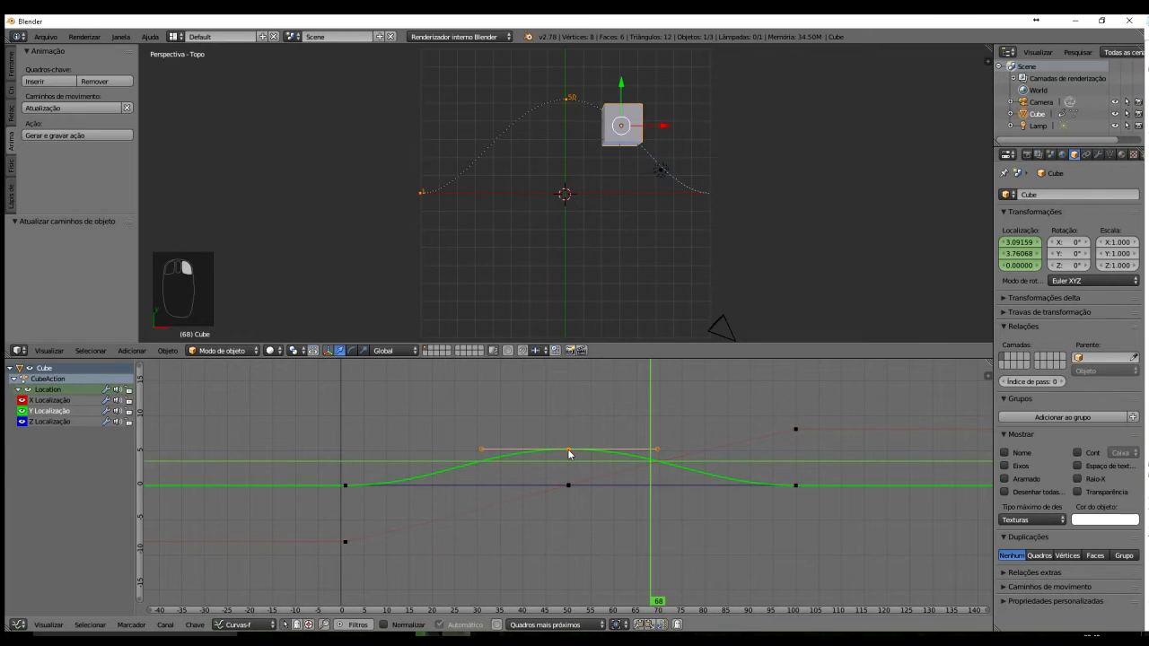
{"action": "left_click", "coordinate": [481, 451]}
{"action": "right_click_drag", "start_coordinate": [481, 452], "coordinate": [486, 468]}
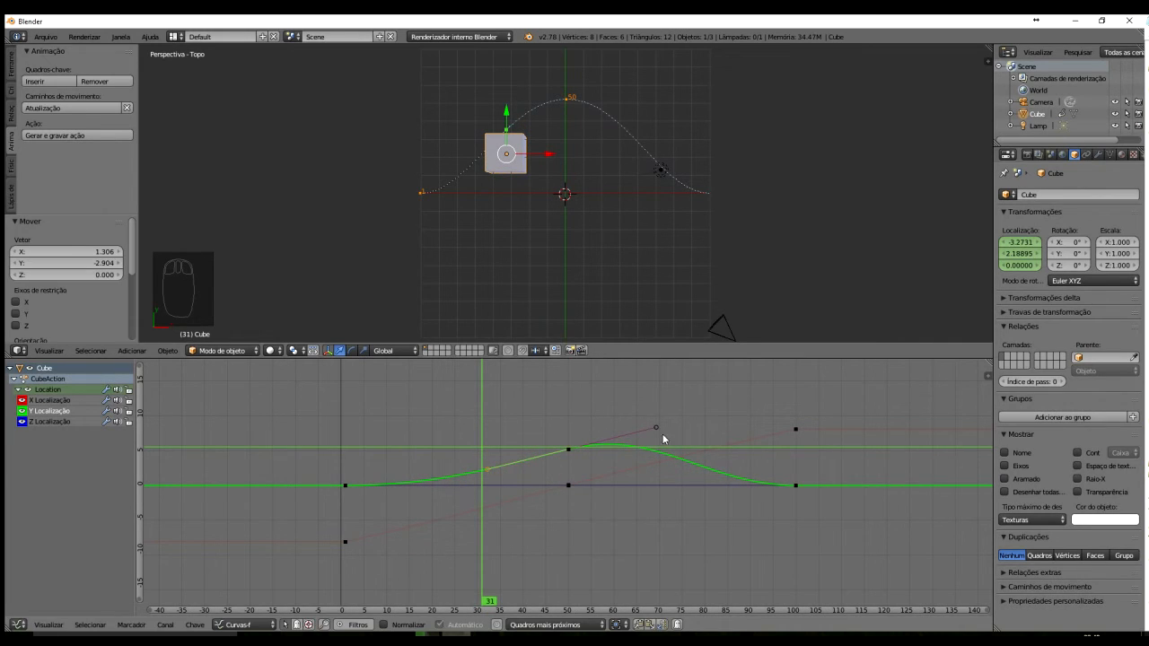
{"action": "right_click", "coordinate": [796, 487]}
{"action": "right_click_drag", "start_coordinate": [706, 483], "coordinate": [705, 457]}
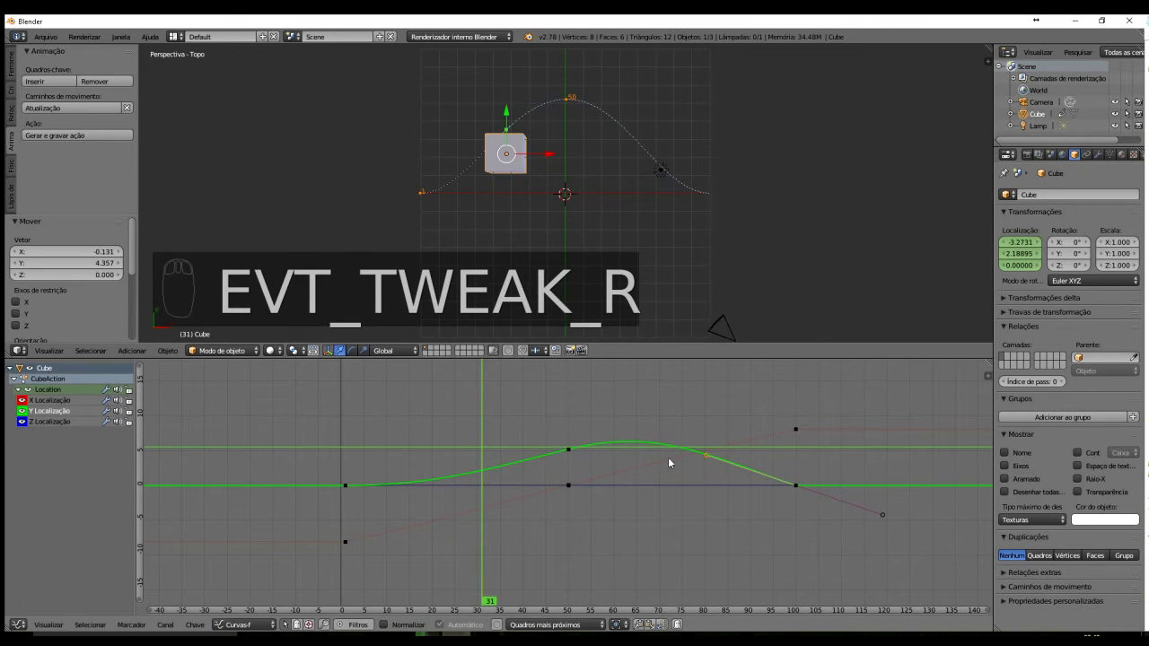
- Collapse the outgoing handle of the Y Location keyframe at frame 50 onto its point and reposition its incoming handle near frame 31
{"action": "right_click", "coordinate": [568, 448]}
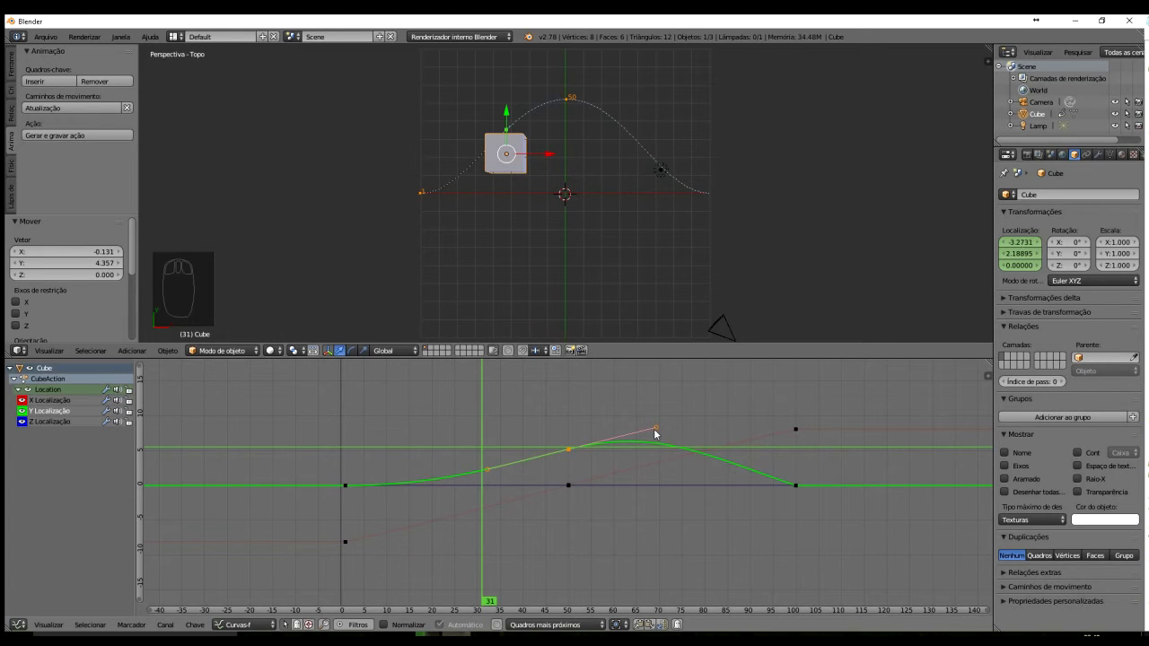
{"action": "right_click_drag", "start_coordinate": [657, 426], "coordinate": [570, 447]}
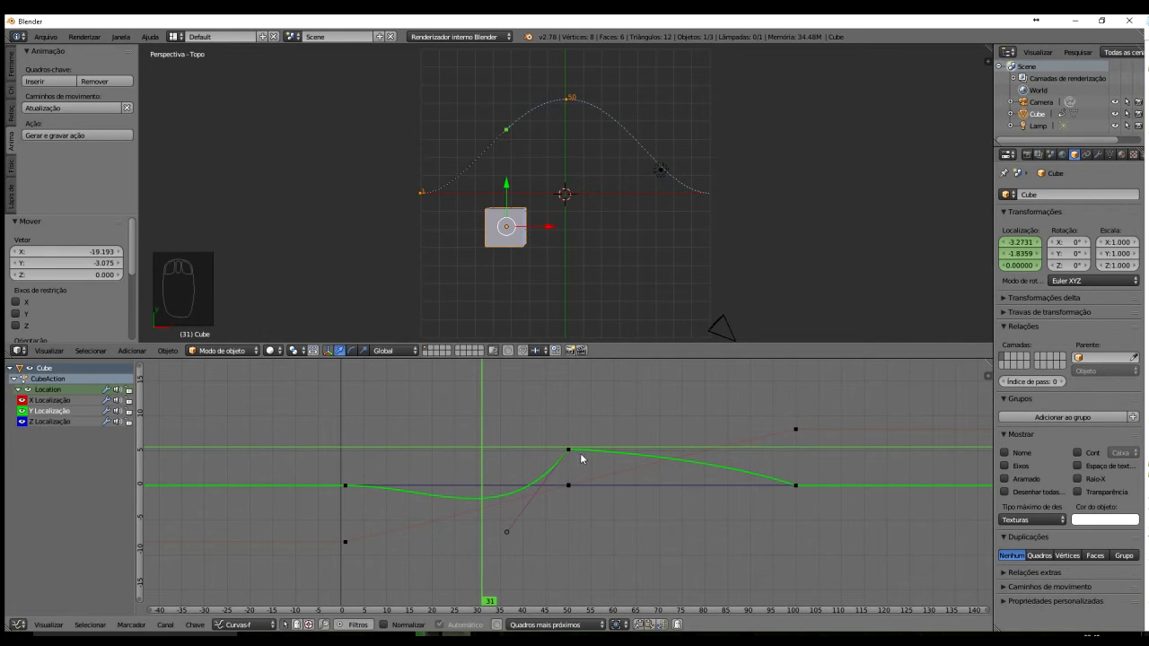
{"action": "right_click_drag", "start_coordinate": [507, 532], "coordinate": [483, 476]}
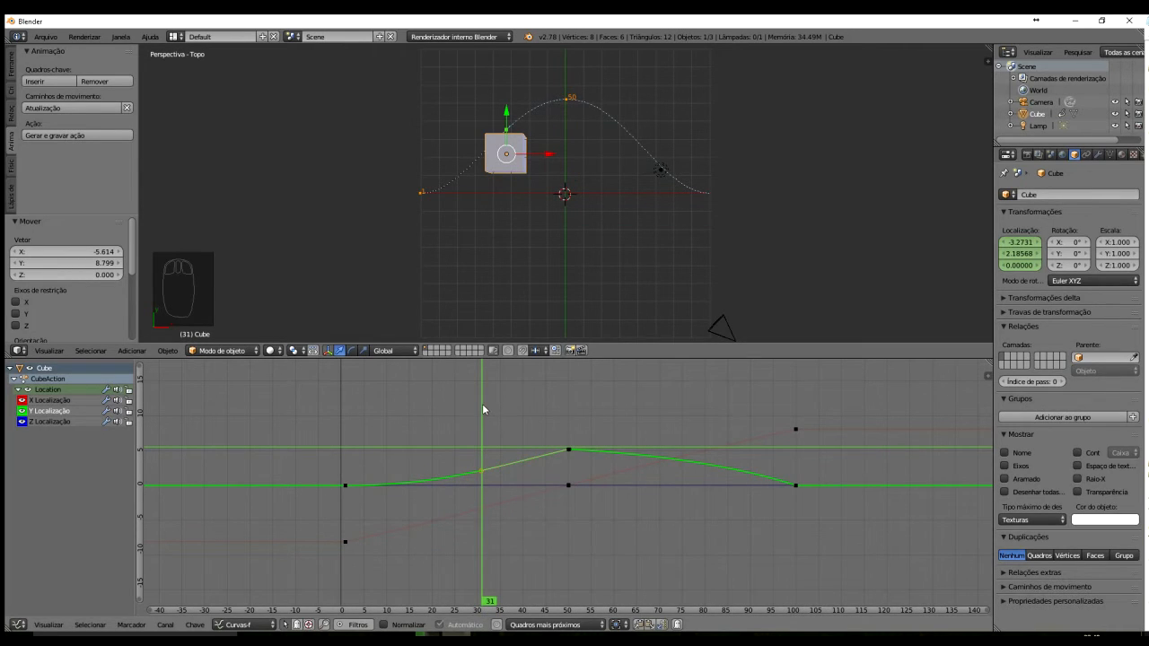
- Collapse the outgoing handle of the Y Location keyframe at frame 1 onto its point and move to frame 50
{"action": "mouse_move", "coordinate": [480, 404]}
{"action": "left_mouse_down"}
{"action": "mouse_move", "coordinate": [401, 400]}
{"action": "mouse_move", "coordinate": [352, 412]}
{"action": "mouse_move", "coordinate": [564, 403]}
{"action": "mouse_move", "coordinate": [440, 410]}
{"action": "mouse_move", "coordinate": [560, 402]}
{"action": "mouse_move", "coordinate": [341, 396]}
{"action": "mouse_move", "coordinate": [410, 396]}
{"action": "left_mouse_up"}
{"action": "right_click", "coordinate": [345, 485]}
{"action": "left_click_drag", "start_coordinate": [432, 484], "coordinate": [420, 484]}
{"action": "right_click_drag", "start_coordinate": [431, 484], "coordinate": [346, 486]}
{"action": "left_click_drag", "start_coordinate": [415, 434], "coordinate": [569, 423]}
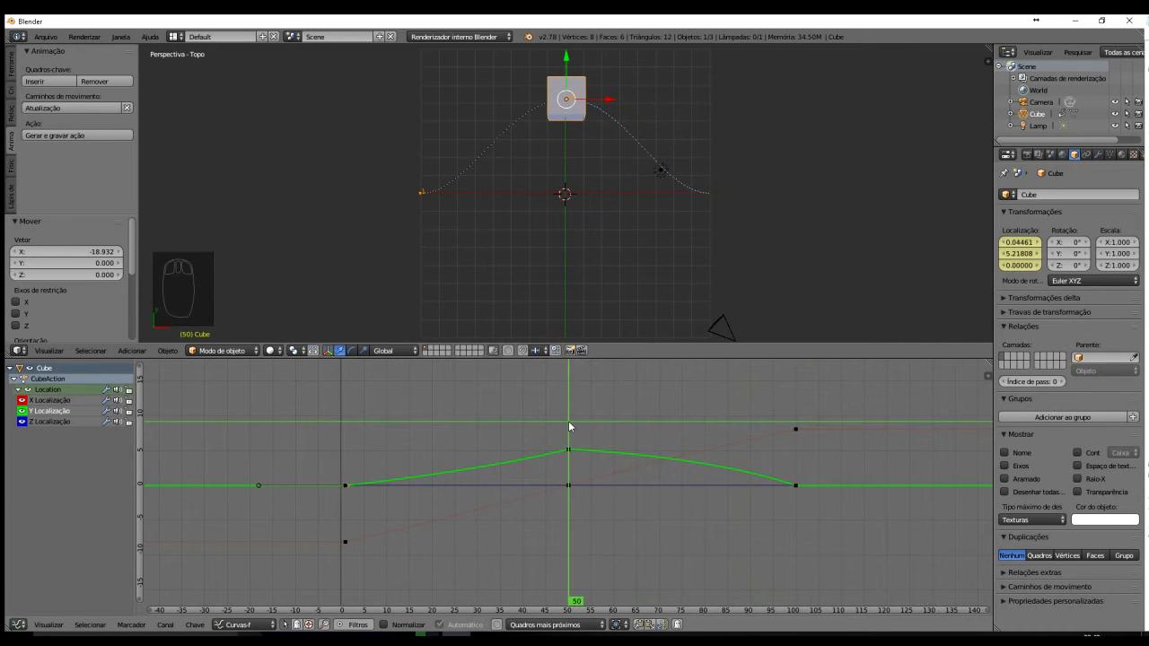
- Lower the incoming handle of the Y Location keyframe at frame 100 and extend it back to about frame 50 near zero
{"action": "right_click", "coordinate": [794, 486]}
{"action": "right_click", "coordinate": [703, 454]}
{"action": "key", "text": "g"}
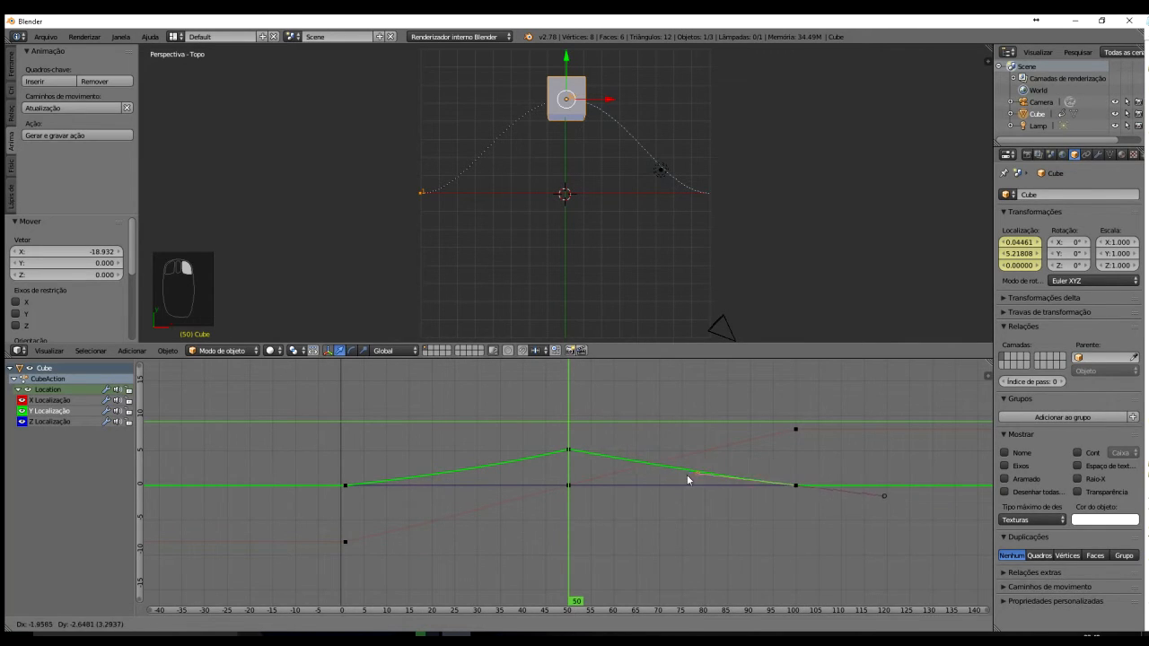
{"action": "left_click", "coordinate": [674, 489]}
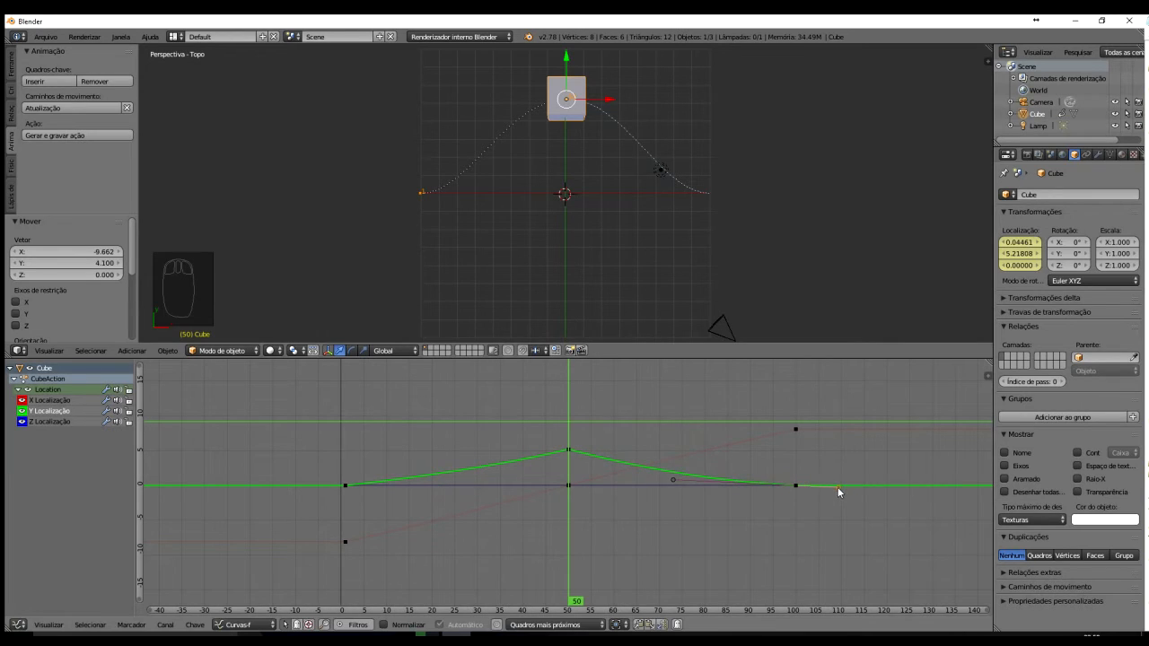
{"action": "right_click", "coordinate": [674, 485]}
{"action": "key", "text": "g"}
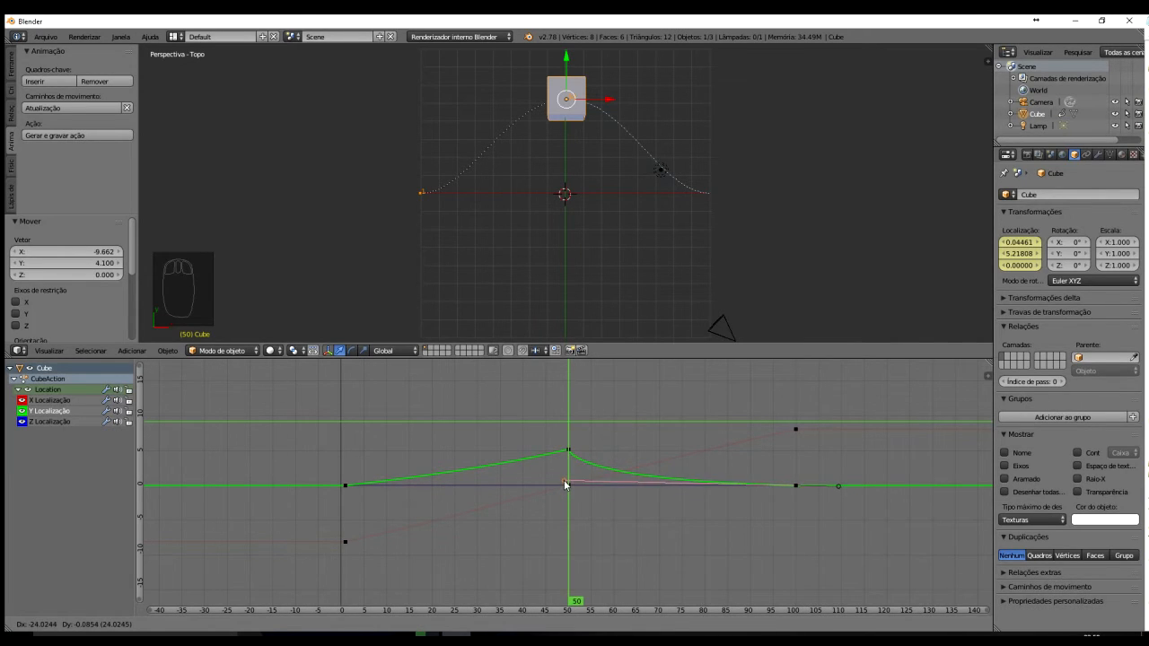
{"action": "left_click", "coordinate": [565, 485]}
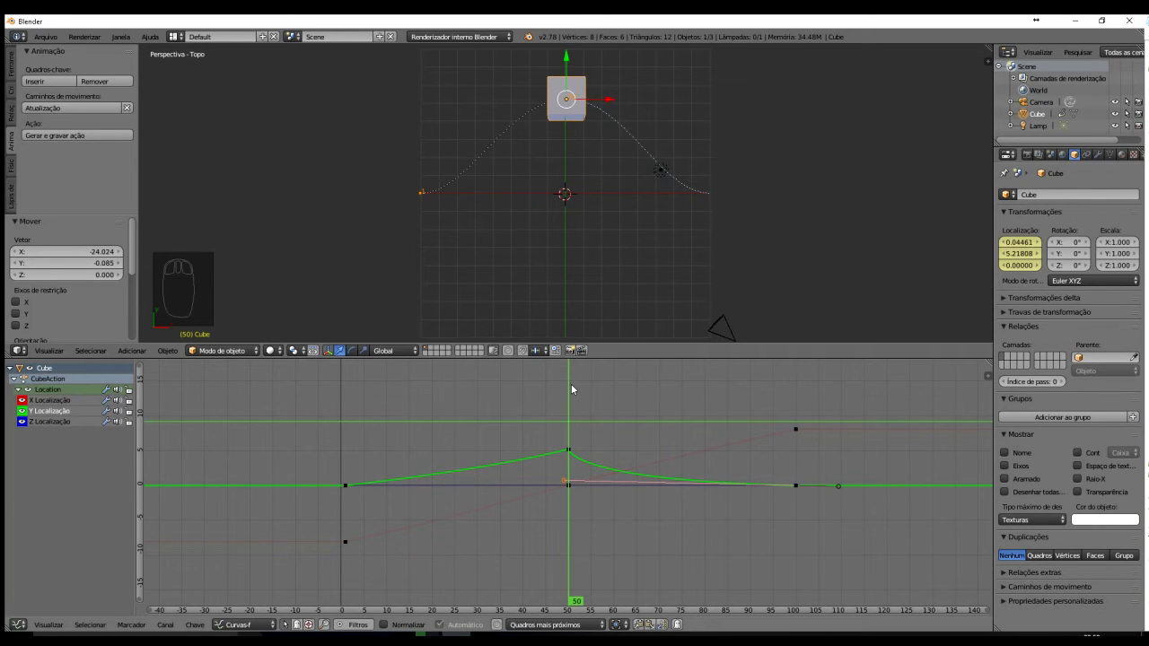
- Scrub from frame 50 to 96 to check the cube's movement and update its motion path
{"action": "left_click_drag", "start_coordinate": [569, 384], "coordinate": [775, 398]}
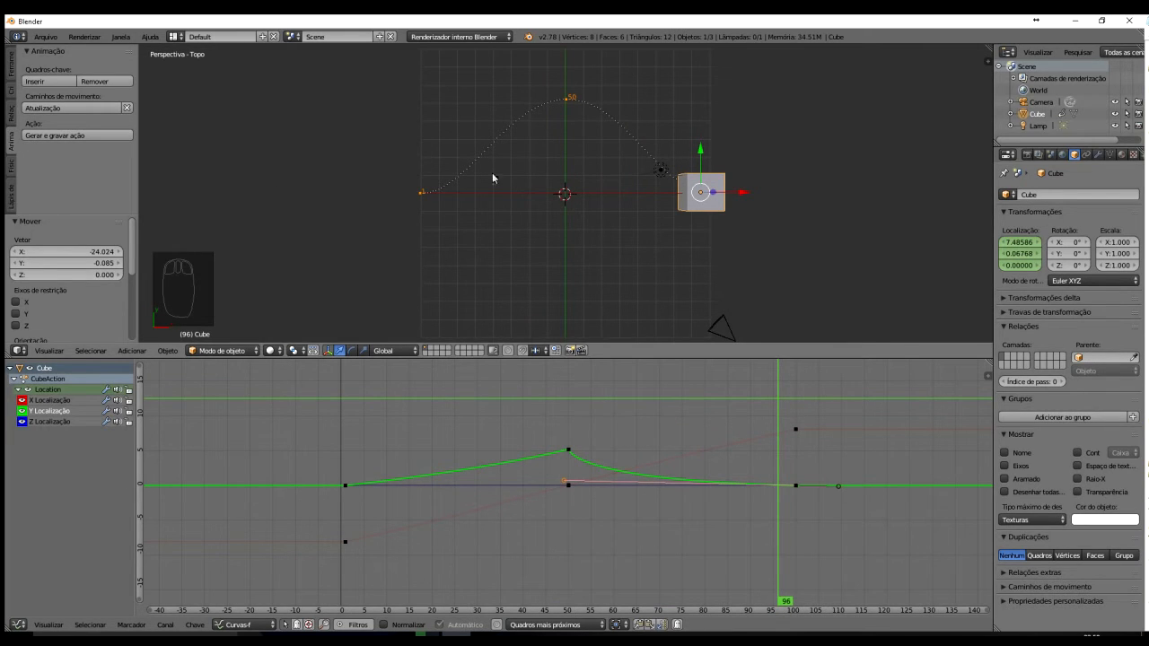
{"action": "left_click", "coordinate": [54, 107]}
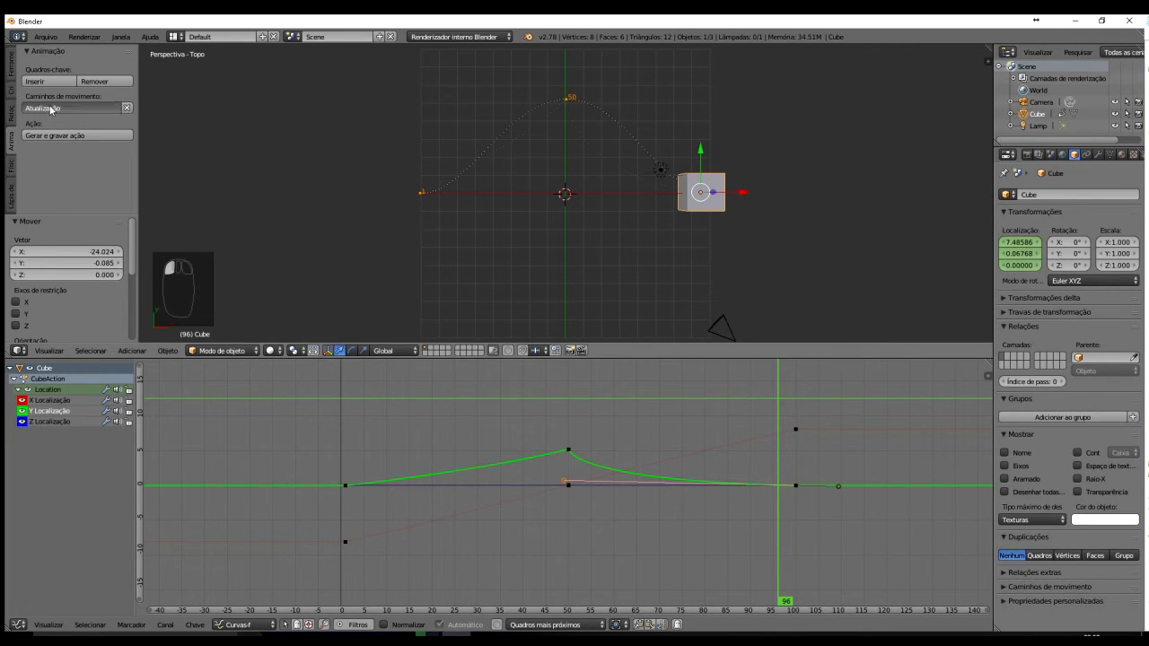
{"action": "left_click_drag", "start_coordinate": [779, 443], "coordinate": [817, 437]}
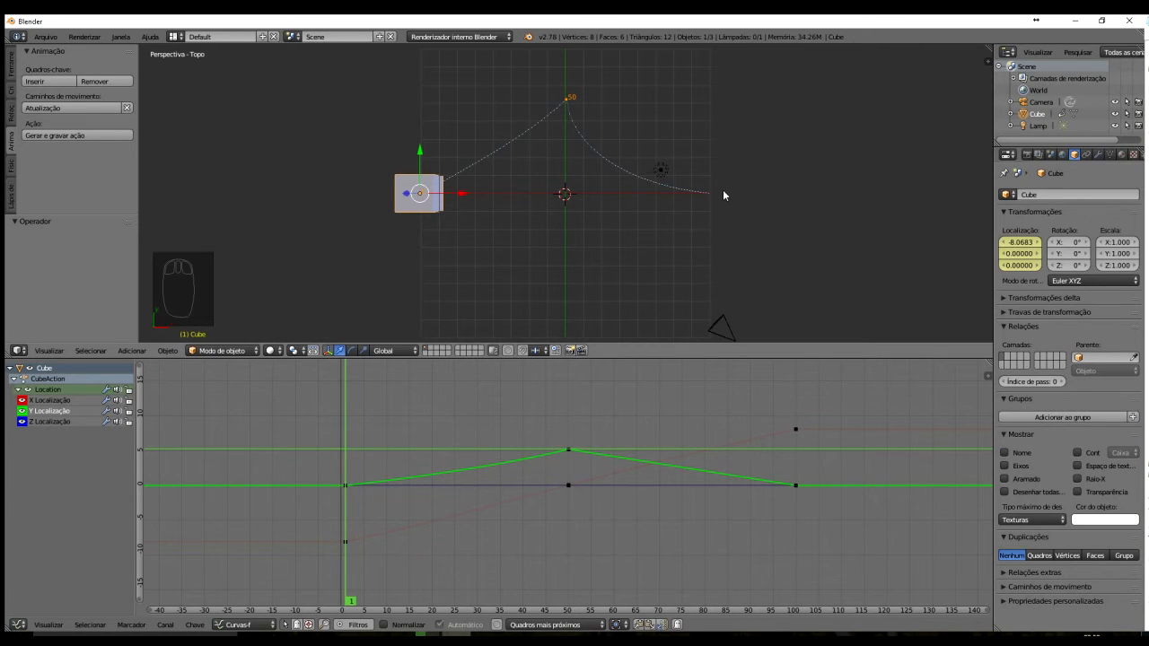
- Go to frame 37 and set the interpolation of all the cube's location keyframes to Linear
{"action": "left_click", "coordinate": [509, 414]}
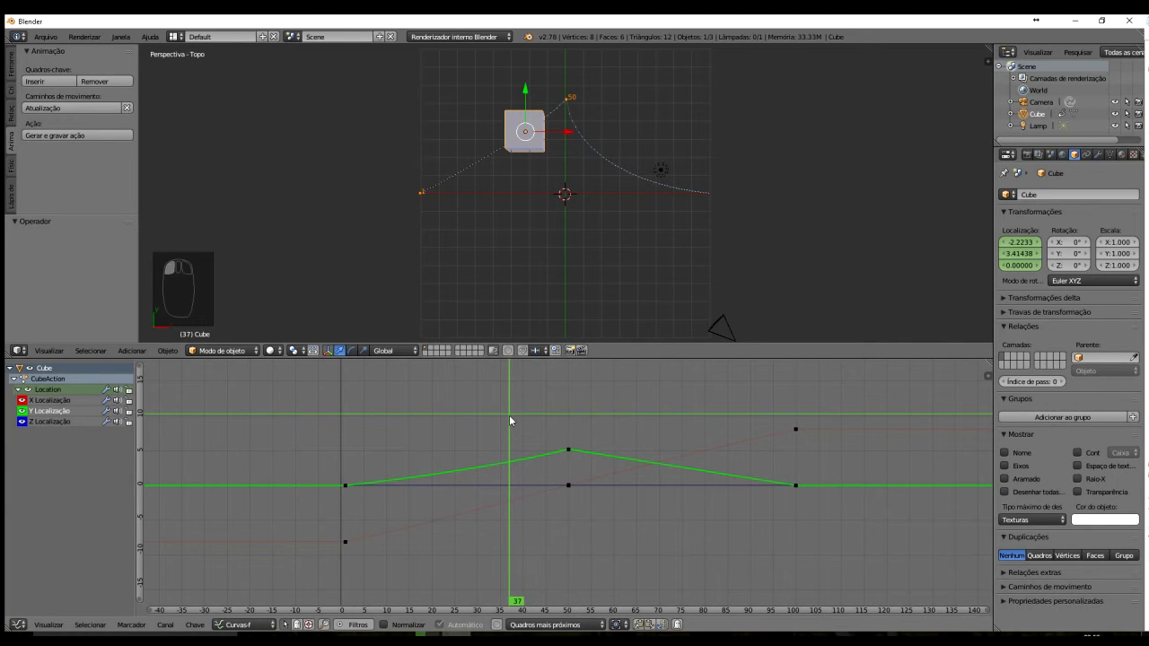
{"action": "key", "text": "a"}
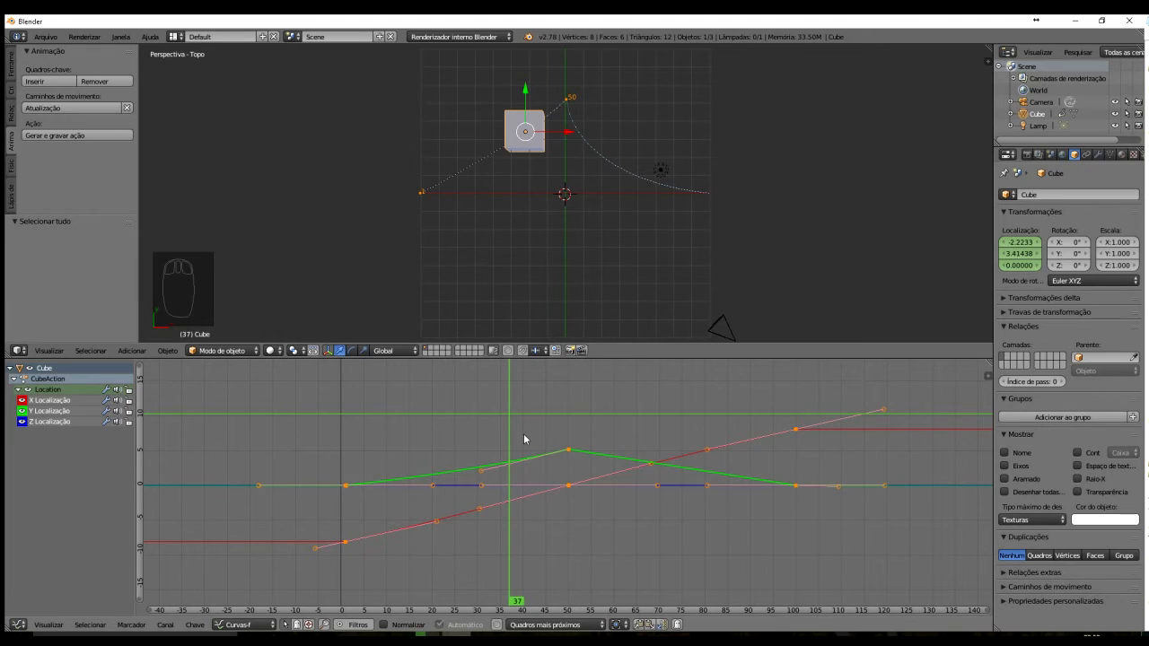
{"action": "key", "text": "t"}
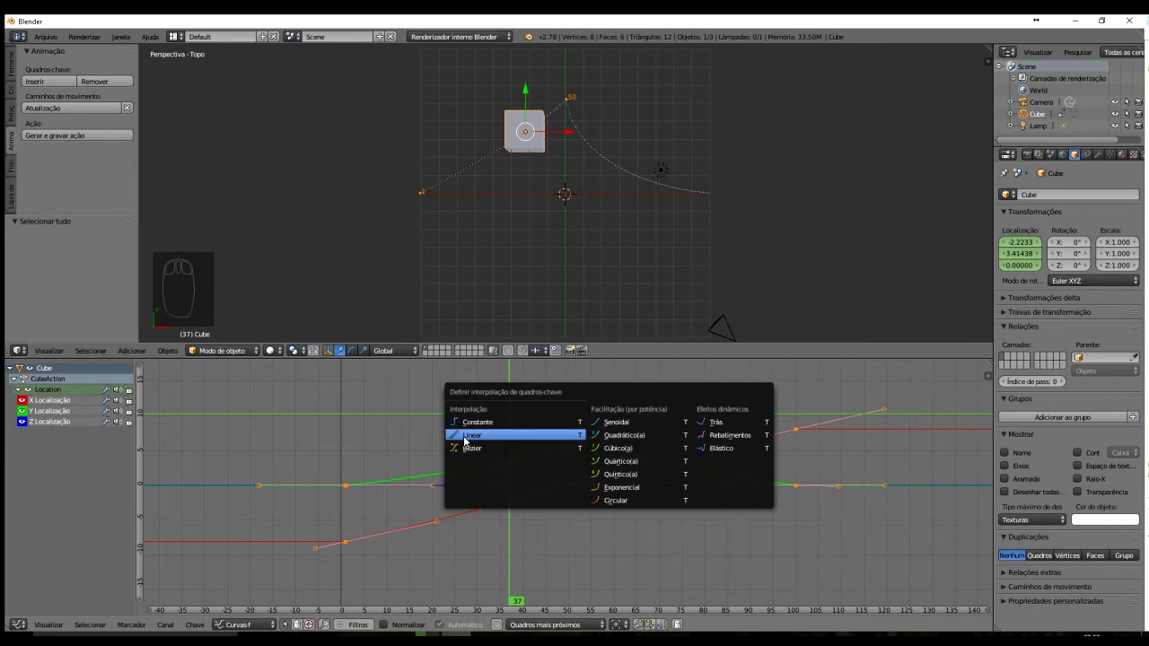
{"action": "left_click", "coordinate": [466, 436]}
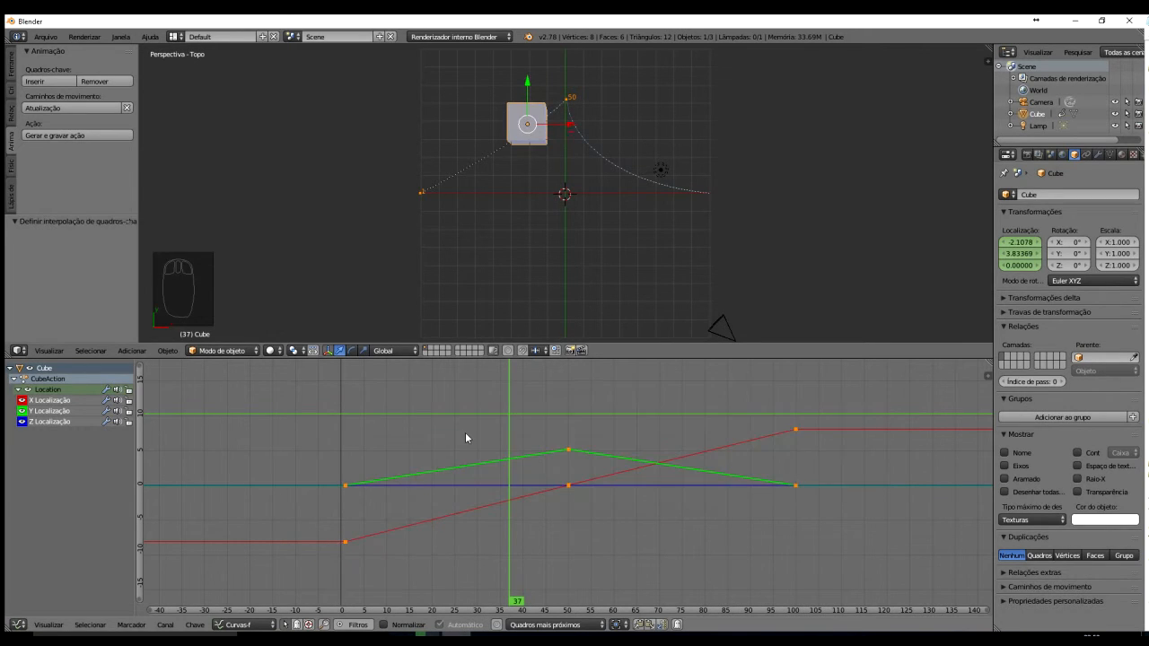
- Lower the Y Location keyframe at frame 50 by about 0.43, scrub to frame 23 and update the cube's motion path
{"action": "right_click", "coordinate": [570, 450]}
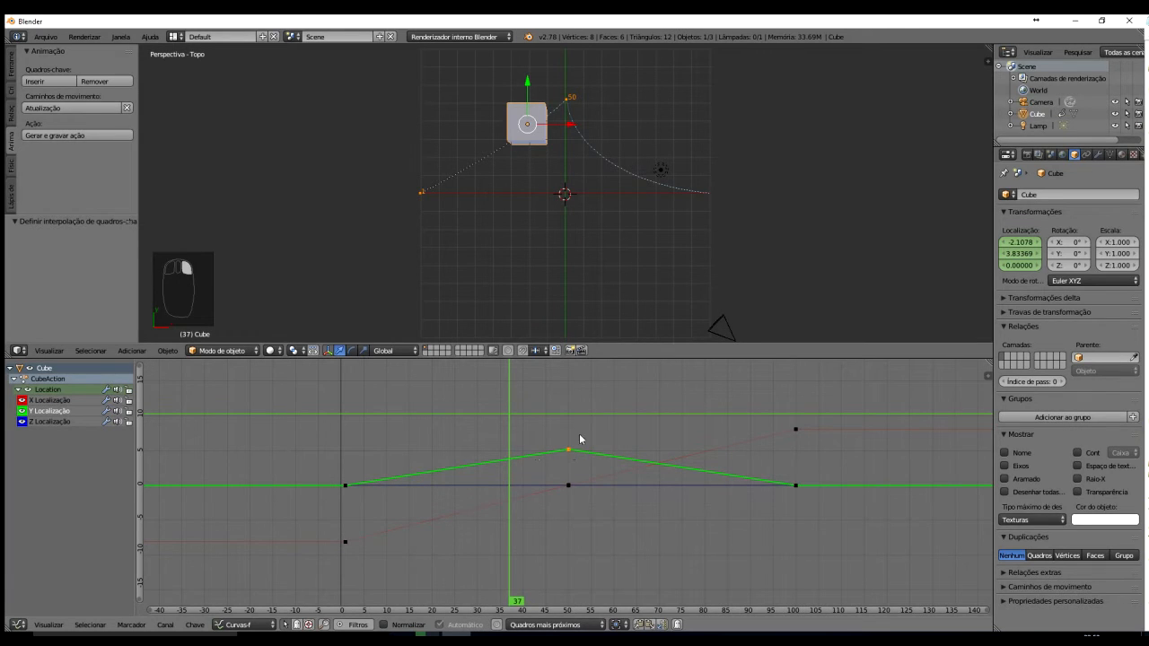
{"action": "mouse_move", "coordinate": [569, 450]}
{"action": "right_mouse_down"}
{"action": "mouse_move", "coordinate": [586, 446]}
{"action": "mouse_move", "coordinate": [554, 451]}
{"action": "mouse_move", "coordinate": [574, 443]}
{"action": "mouse_move", "coordinate": [568, 450]}
{"action": "right_mouse_up"}
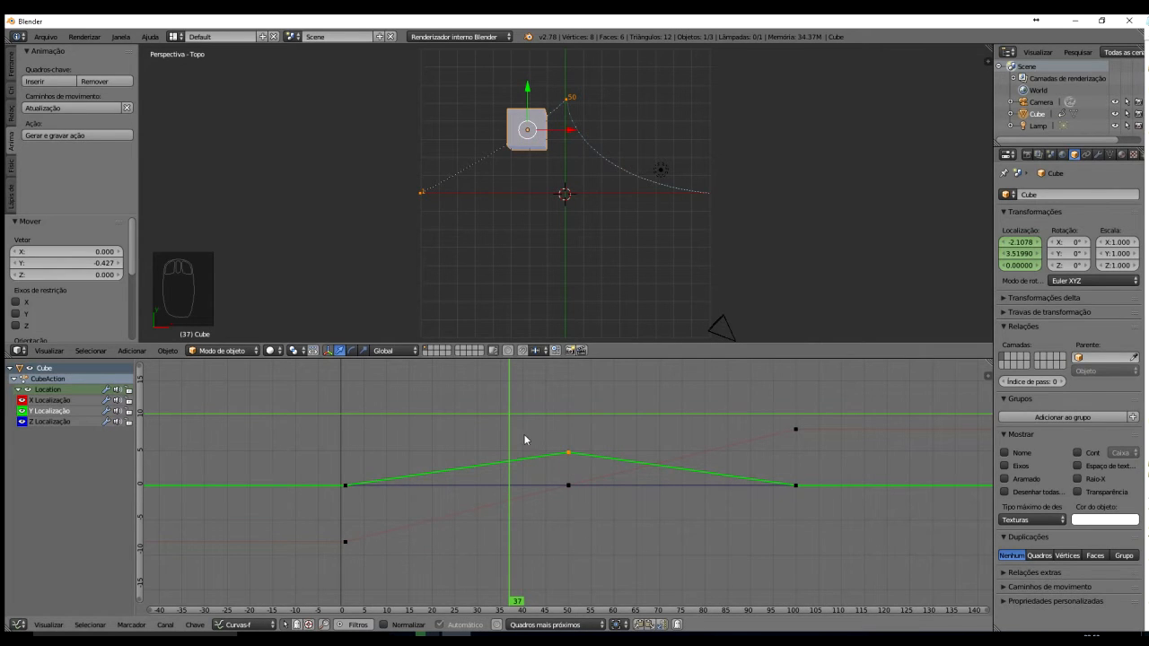
{"action": "left_click_drag", "start_coordinate": [509, 434], "coordinate": [448, 437]}
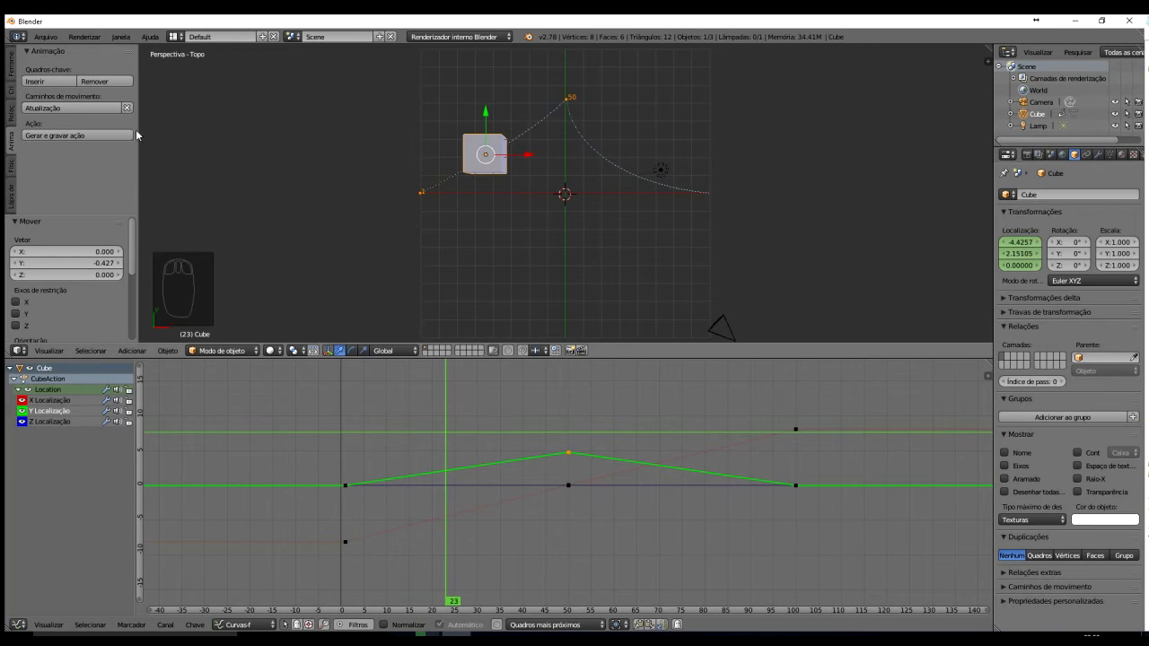
{"action": "left_click", "coordinate": [54, 108]}
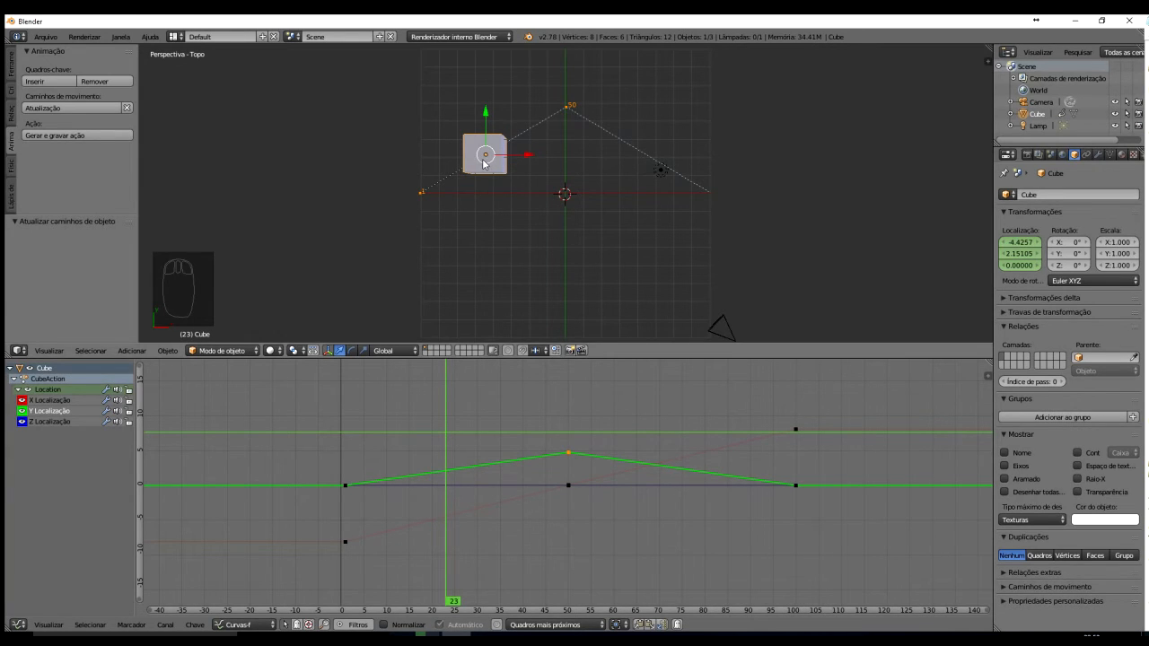
{"action": "key", "text": "g"}
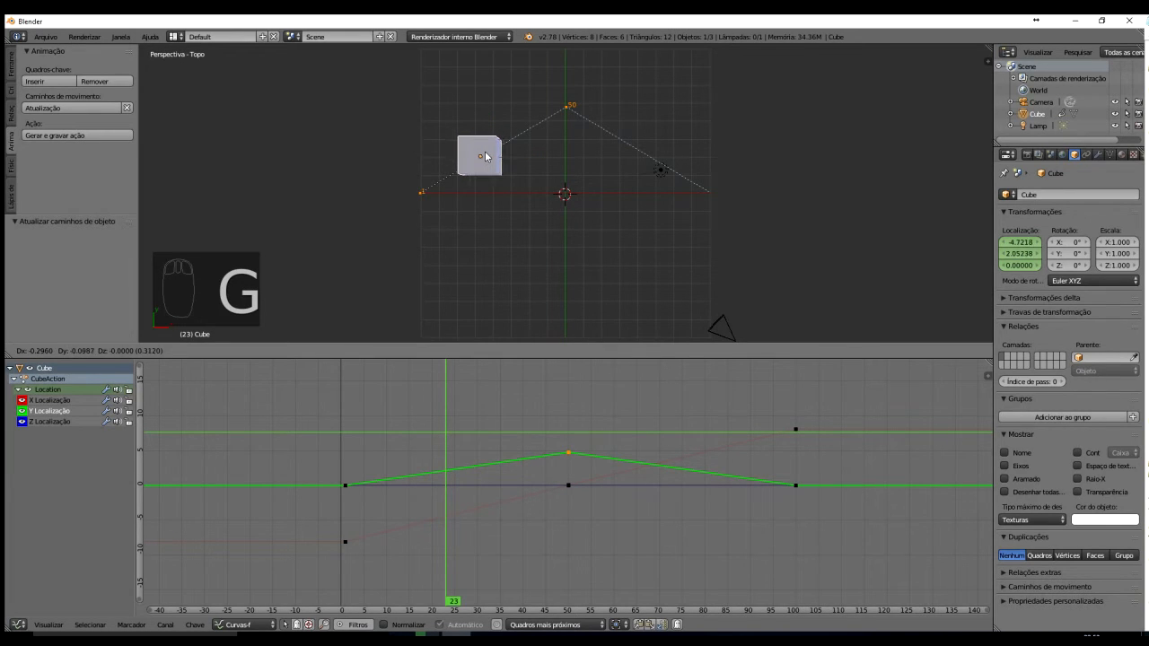
{"action": "left_click", "coordinate": [486, 156]}
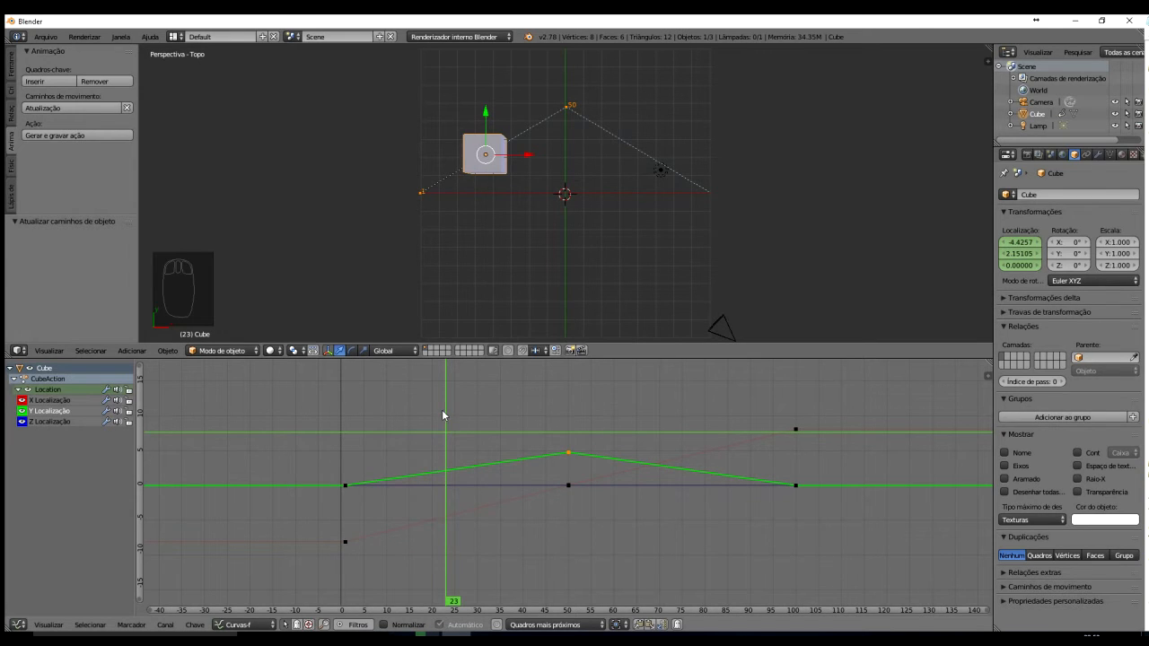
- At frame 1, move the cube up the Z axis by about 13.57 and insert a Location keyframe
{"action": "left_click_drag", "start_coordinate": [447, 413], "coordinate": [350, 417]}
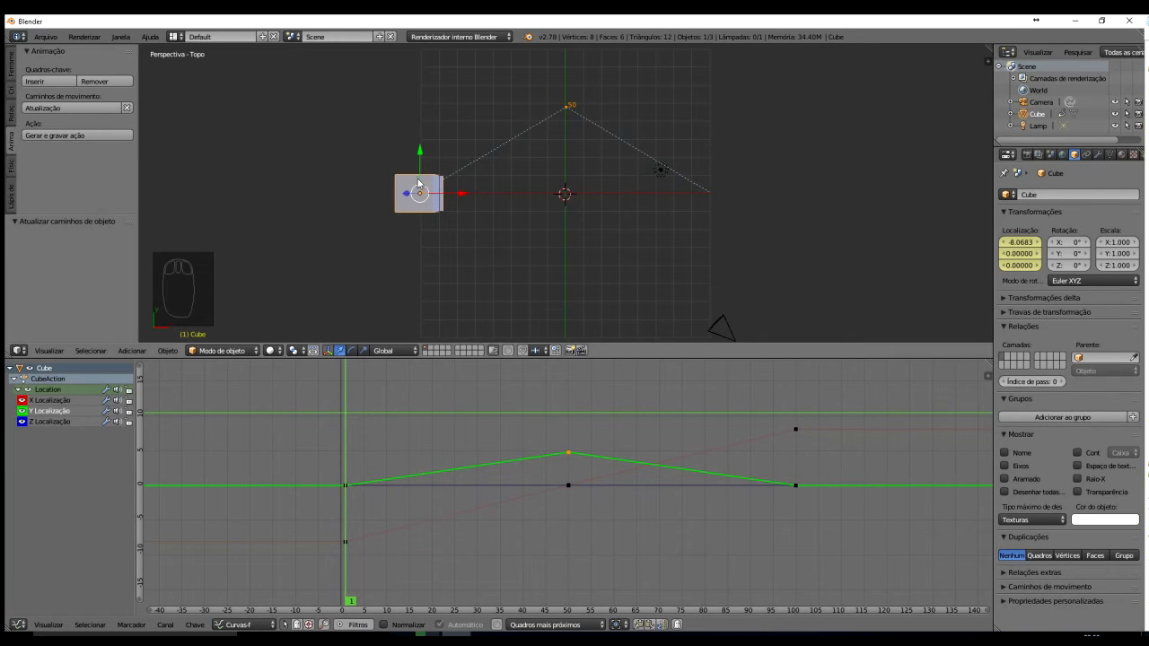
{"action": "left_click_drag", "start_coordinate": [405, 197], "coordinate": [392, 231]}
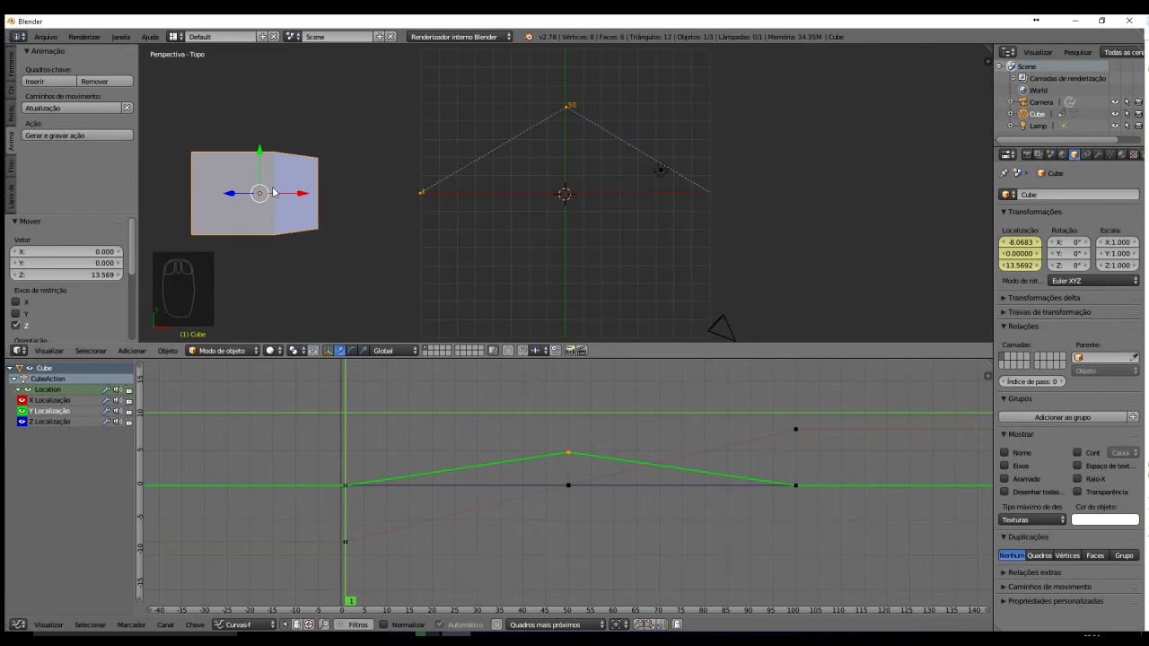
{"action": "key", "text": "i"}
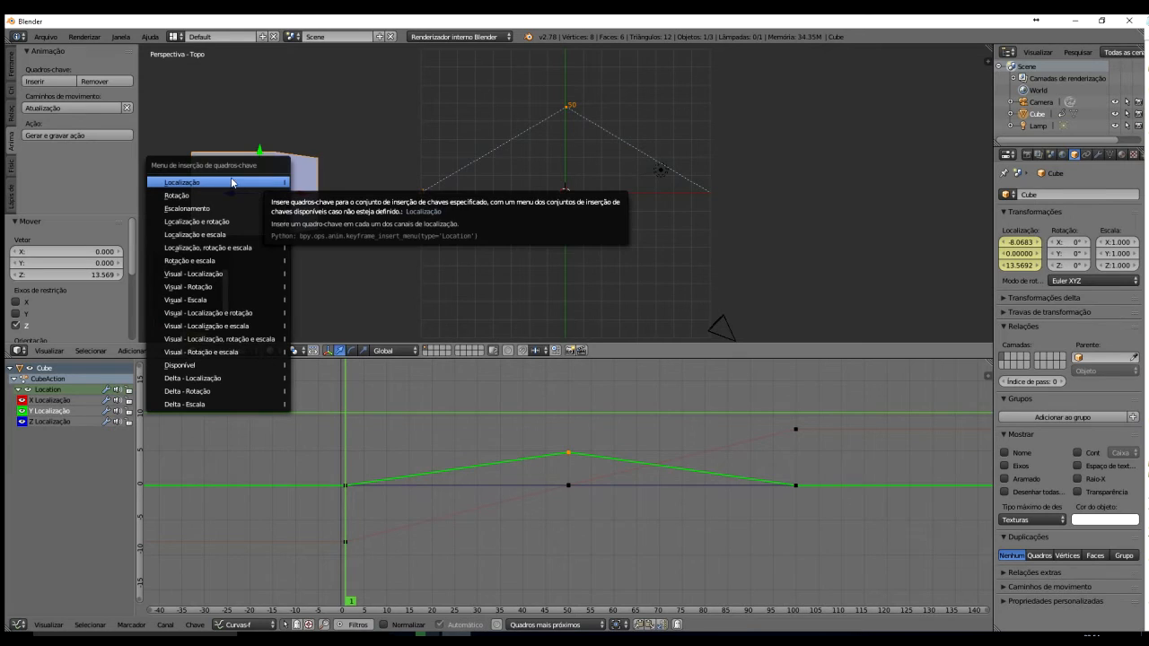
{"action": "left_click", "coordinate": [184, 183]}
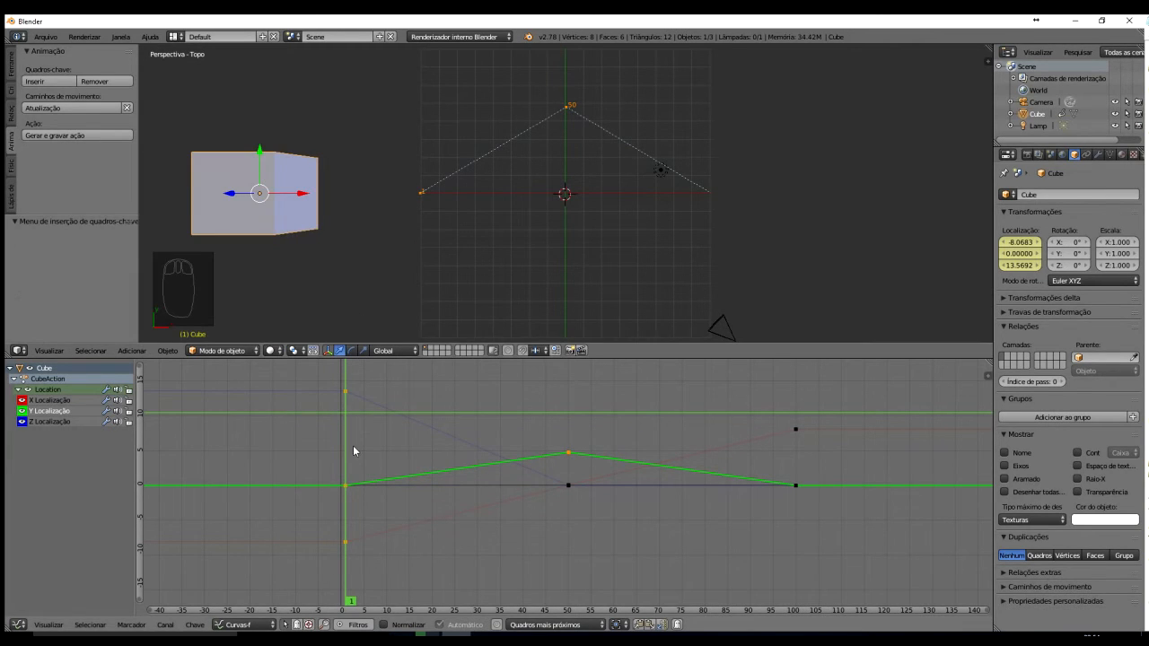
- At frame 100, move the cube down the Z axis by about 48.62 and insert a Location keyframe
{"action": "left_click_drag", "start_coordinate": [346, 445], "coordinate": [795, 454]}
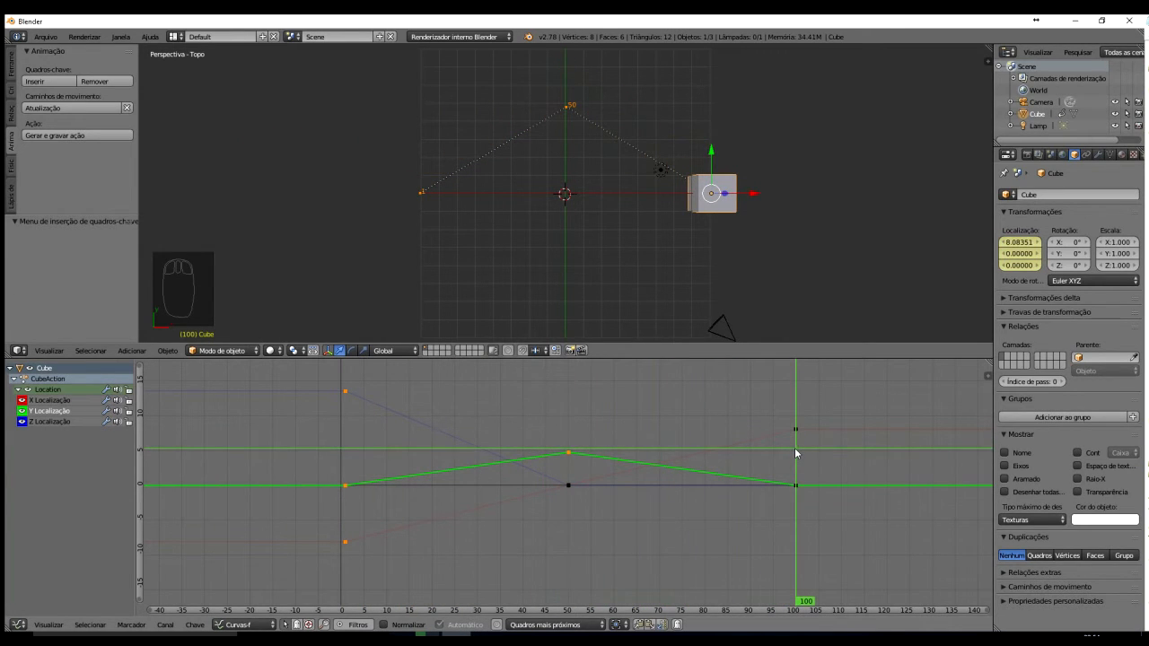
{"action": "left_click_drag", "start_coordinate": [724, 193], "coordinate": [728, 128]}
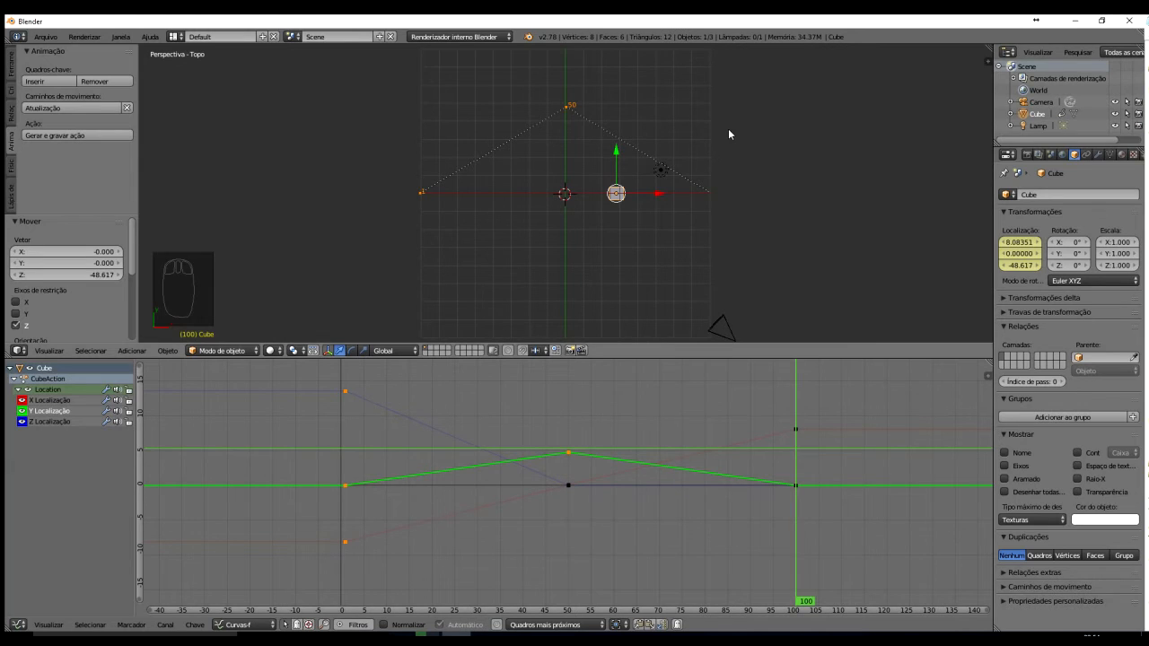
{"action": "key", "text": "i"}
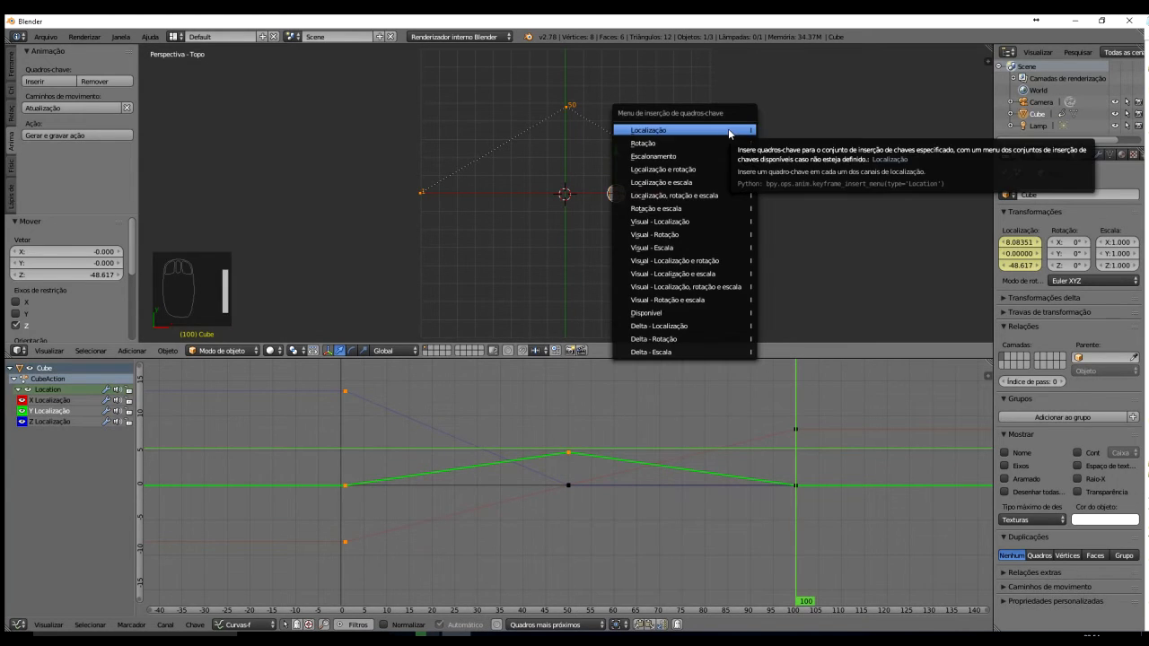
{"action": "left_click", "coordinate": [728, 128]}
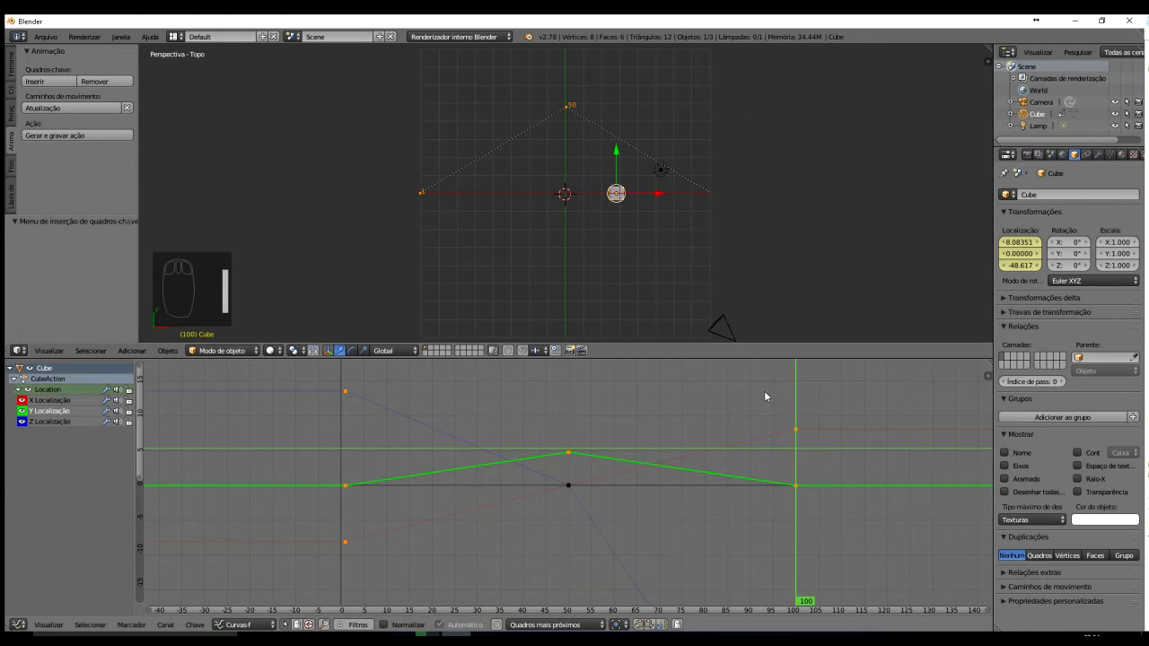
- Examine the full Z Location curve and check the cube's position at frame 50 and back at frame 0
{"action": "scroll", "coordinate": [454, 430], "scroll_direction": "down", "scroll_amount": 2}
{"action": "scroll", "coordinate": [454, 435], "scroll_direction": "down", "scroll_amount": 6}
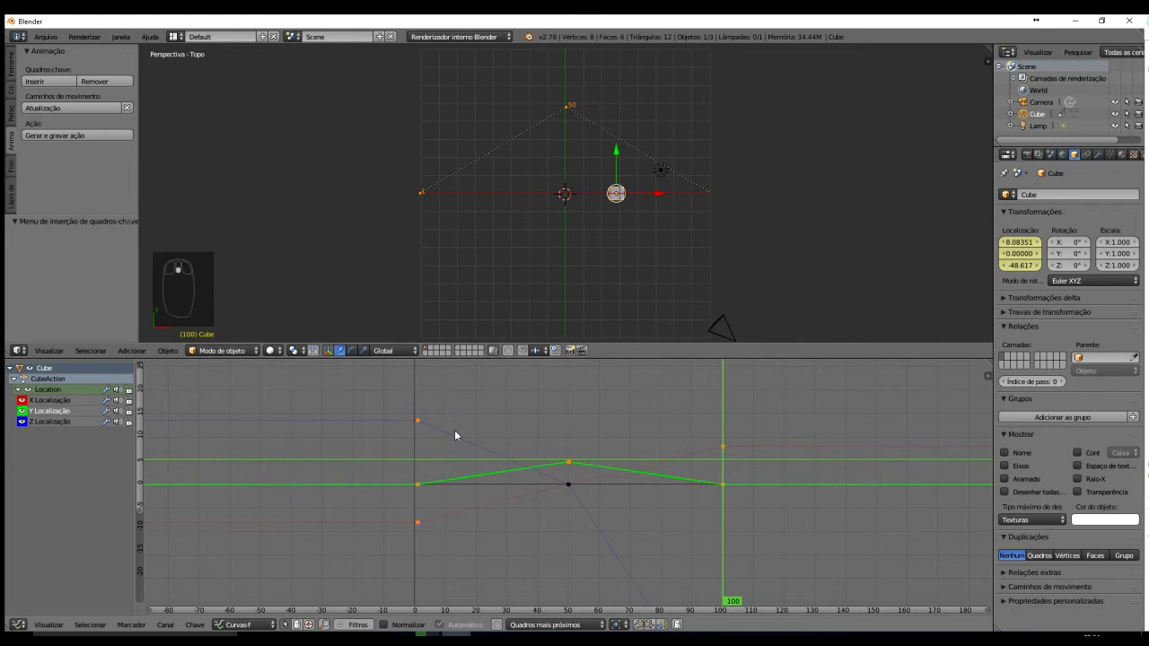
{"action": "scroll", "coordinate": [626, 453], "scroll_direction": "down", "scroll_amount": 3}
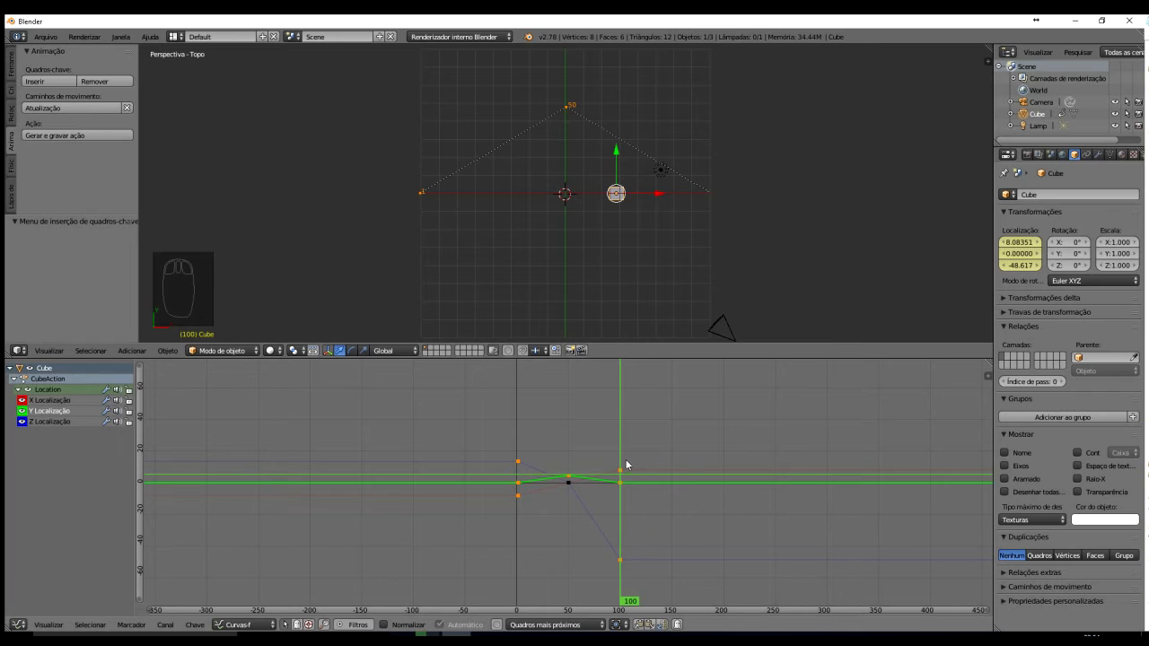
{"action": "scroll", "coordinate": [567, 485], "scroll_direction": "up", "scroll_amount": 5}
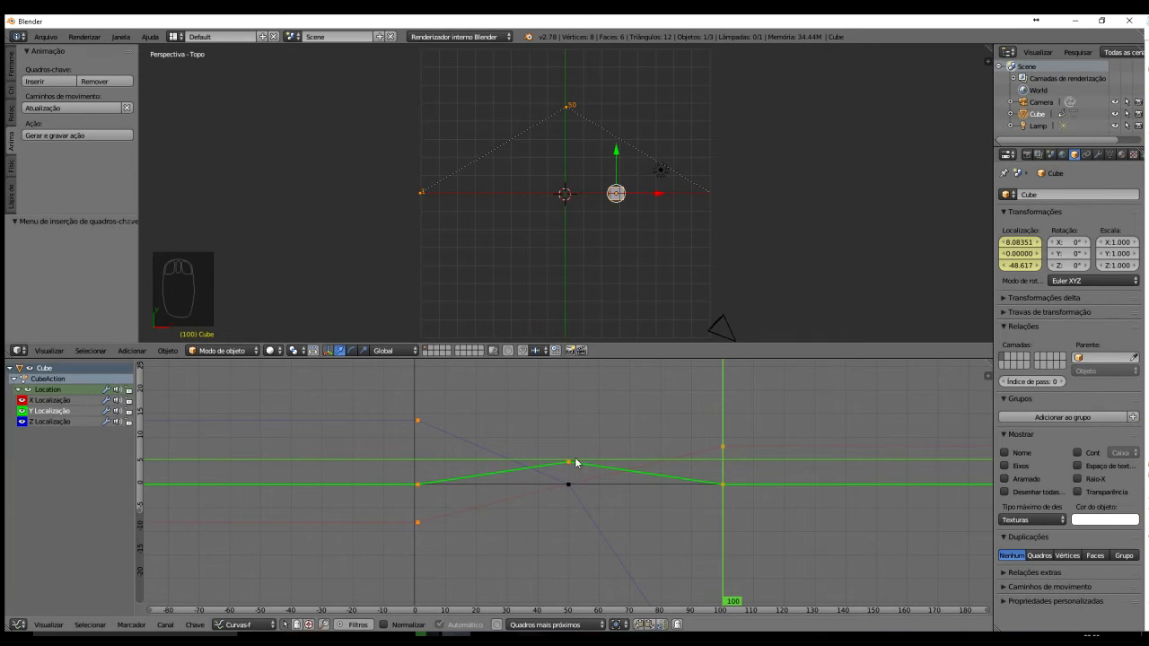
{"action": "left_click", "coordinate": [568, 600]}
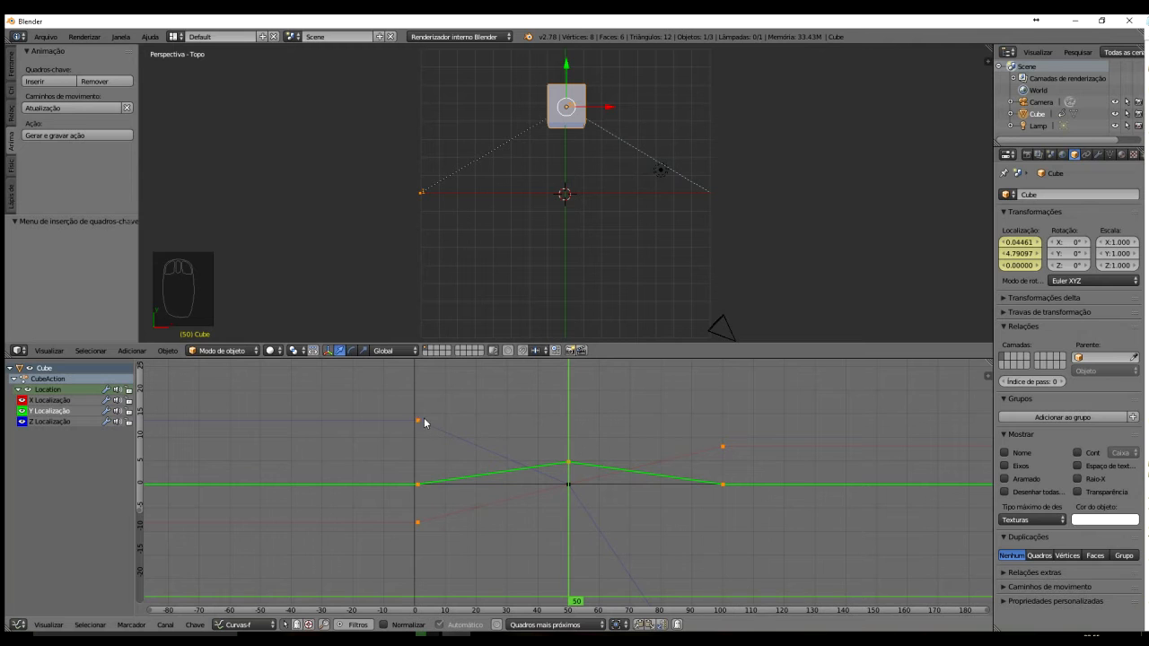
{"action": "scroll", "coordinate": [659, 550], "scroll_direction": "down", "scroll_amount": 5}
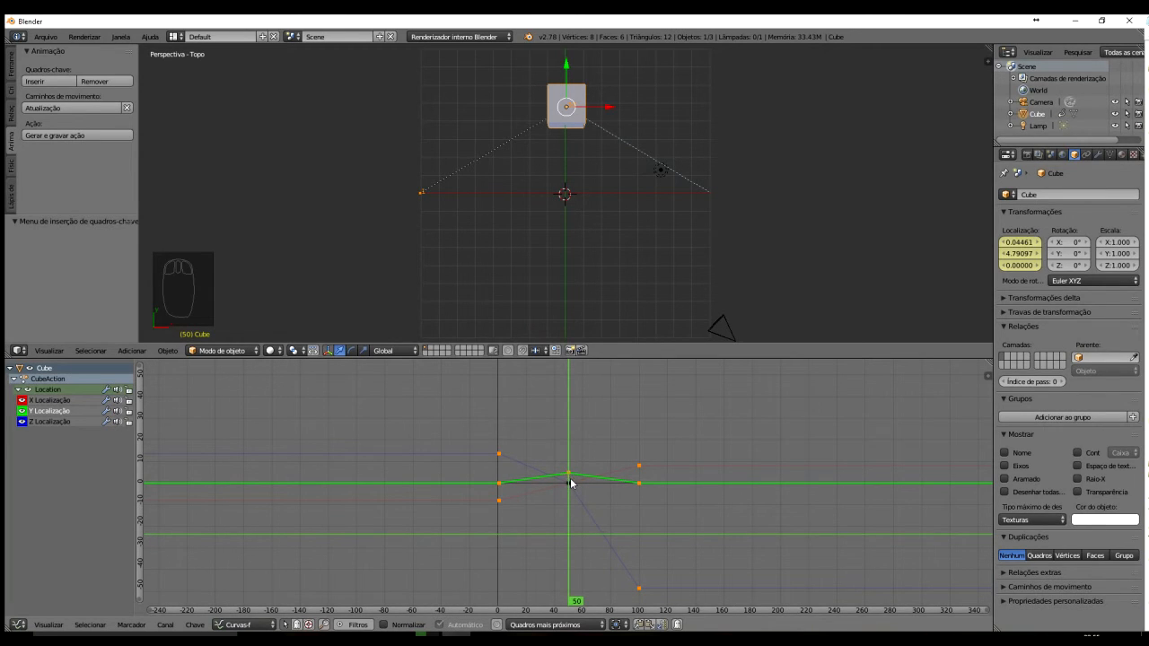
{"action": "left_click_drag", "start_coordinate": [568, 418], "coordinate": [492, 410]}
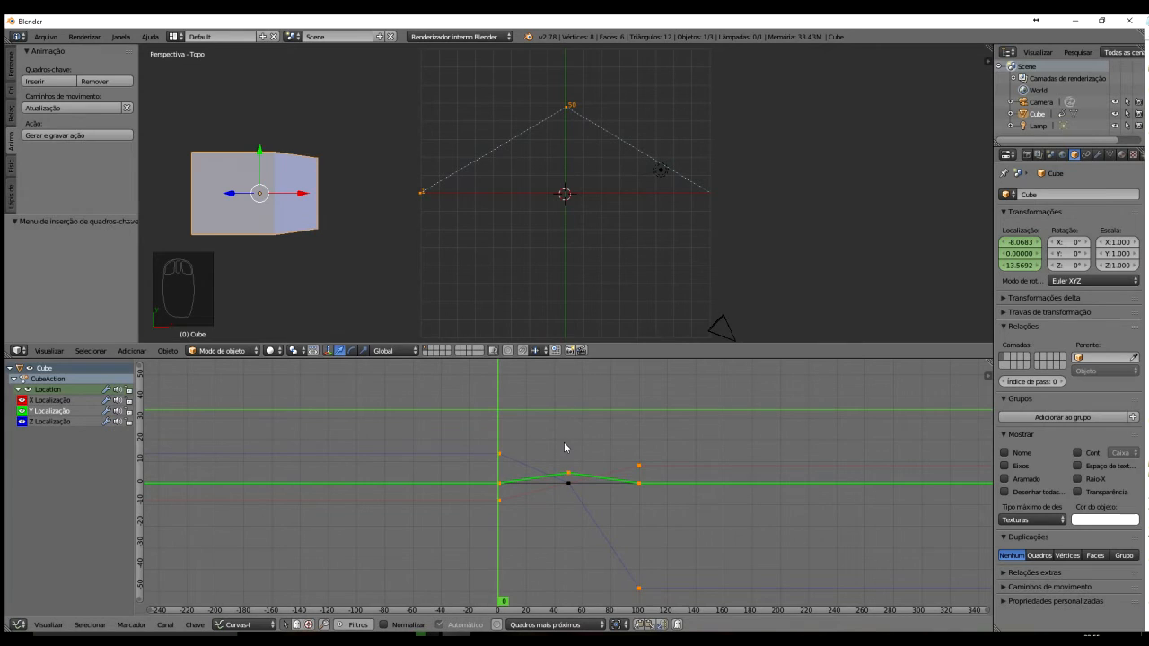
- Set the interpolation of all the cube's location keyframes to Constant
{"action": "key", "text": "a"}
{"action": "key", "text": "a"}
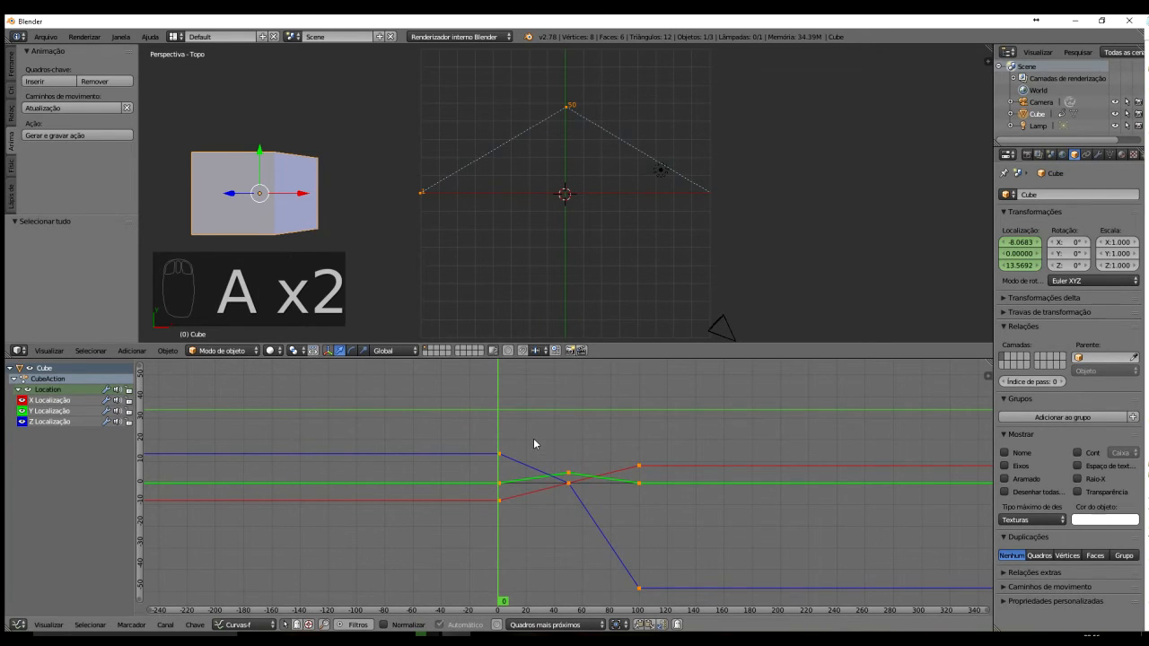
{"action": "key", "text": "t"}
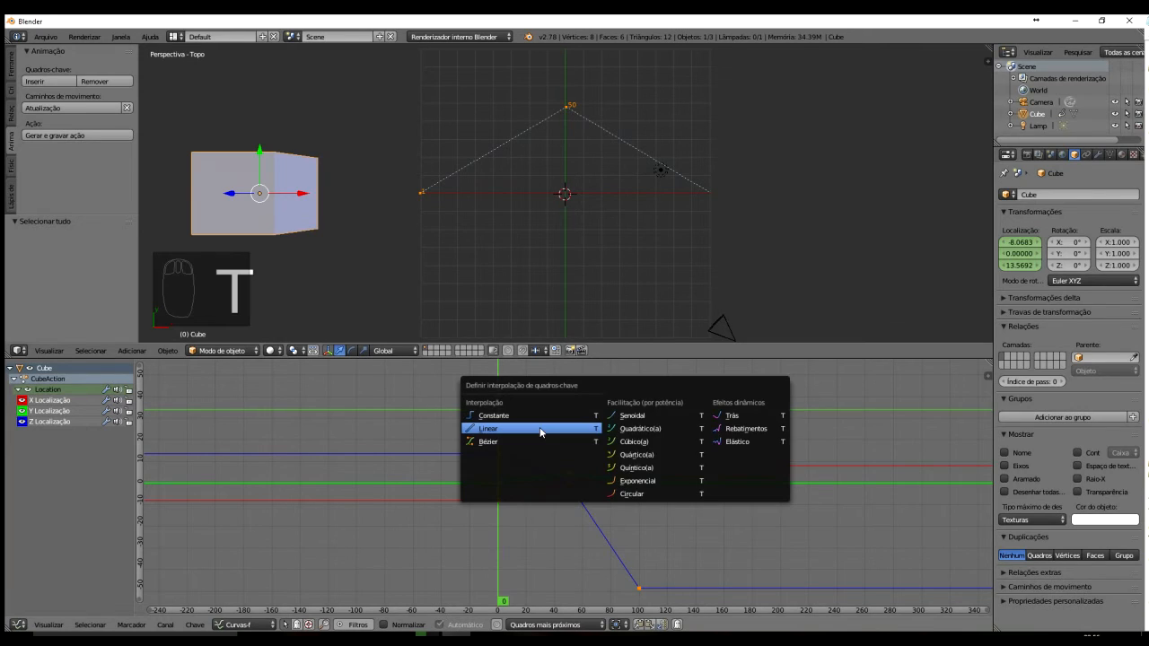
{"action": "left_click", "coordinate": [494, 416]}
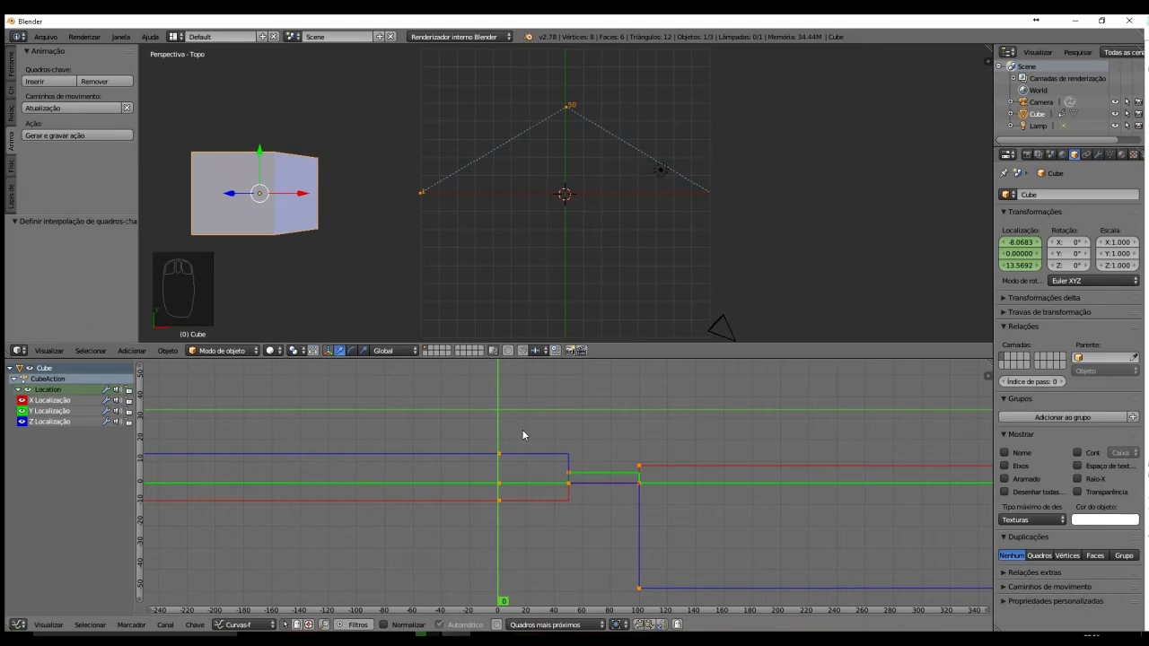
- Scrub to frame 101, update the cube's motion path and scrub back to frame 59 to check the stepped movement
{"action": "left_click_drag", "start_coordinate": [500, 439], "coordinate": [640, 432]}
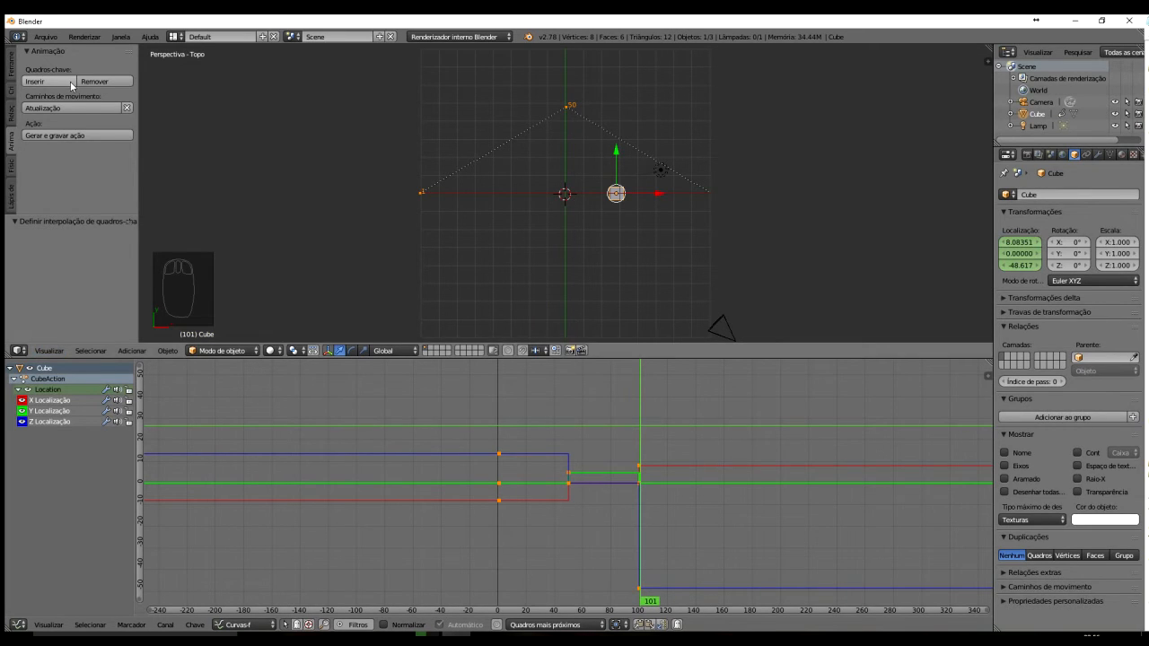
{"action": "left_click", "coordinate": [55, 109]}
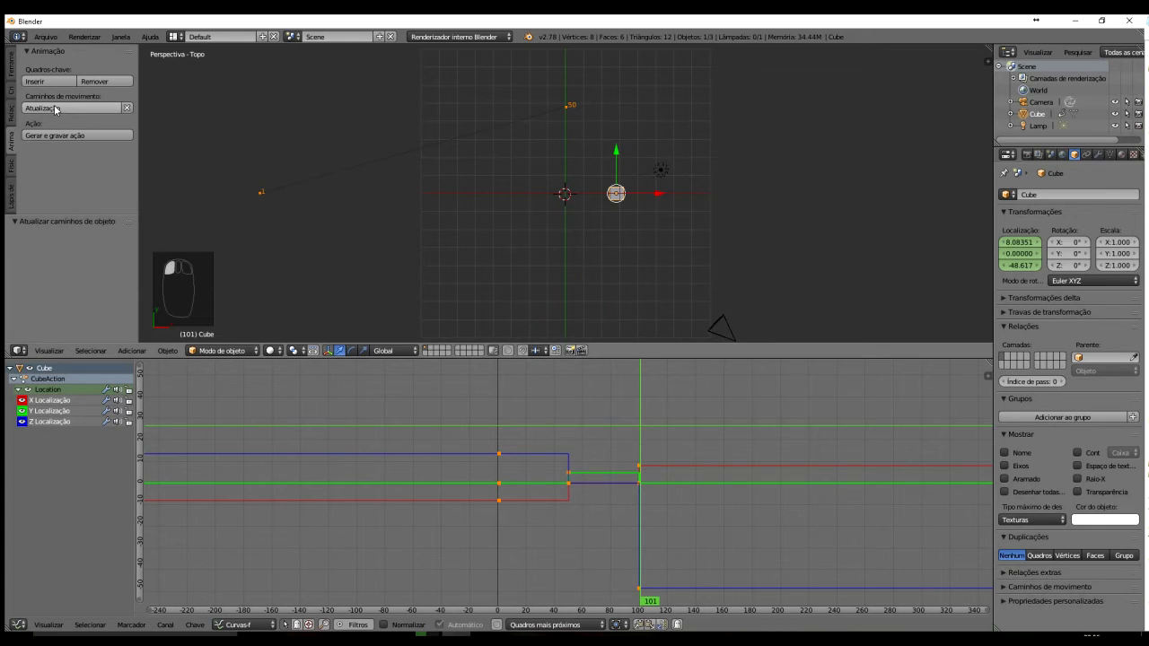
{"action": "left_click_drag", "start_coordinate": [641, 406], "coordinate": [580, 404]}
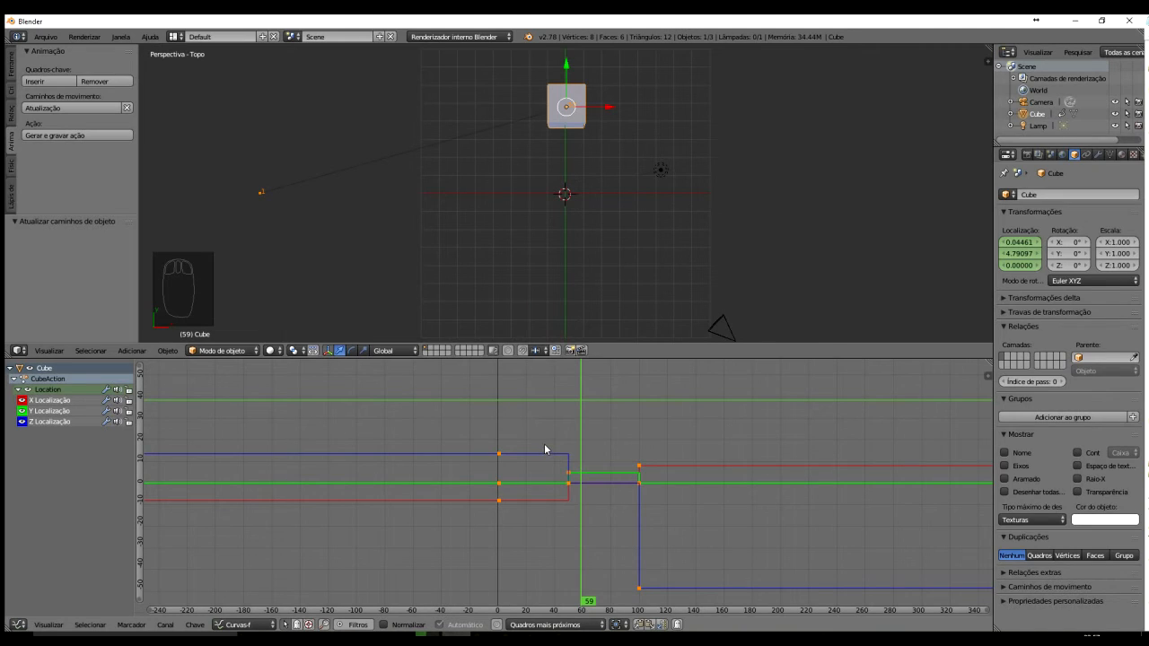
- Return all location keyframes to Linear interpolation, update the cube's motion path and scrub to frame 22
{"action": "key", "text": "t"}
{"action": "left_click", "coordinate": [511, 460]}
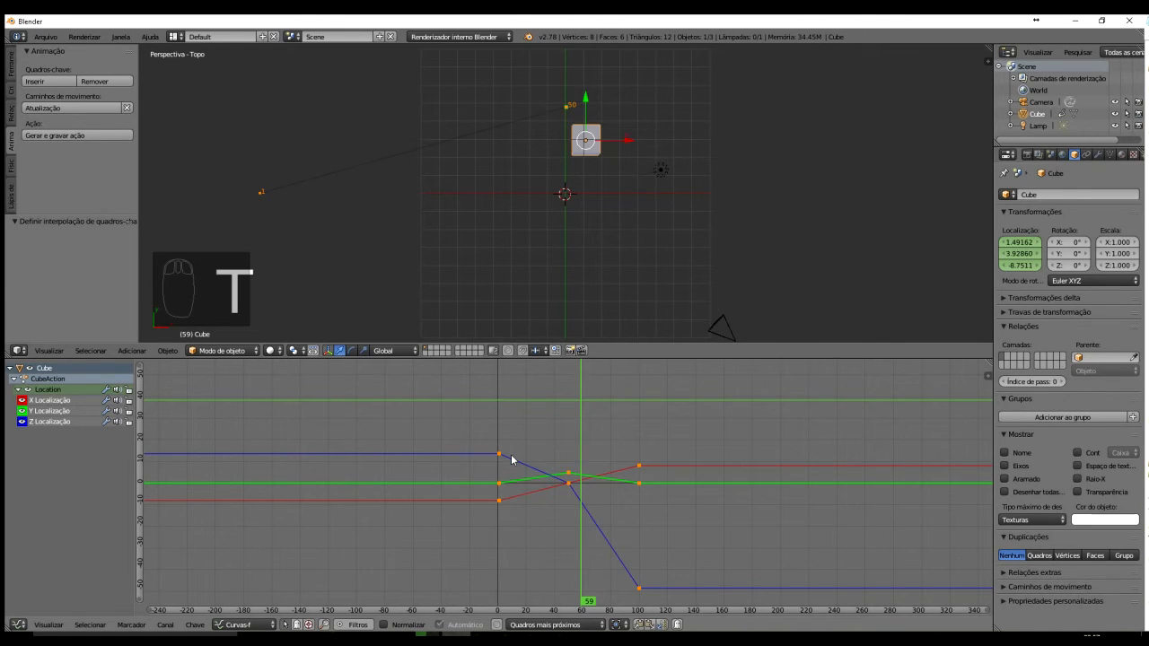
{"action": "left_click", "coordinate": [45, 107]}
{"action": "left_click_drag", "start_coordinate": [580, 455], "coordinate": [529, 448]}
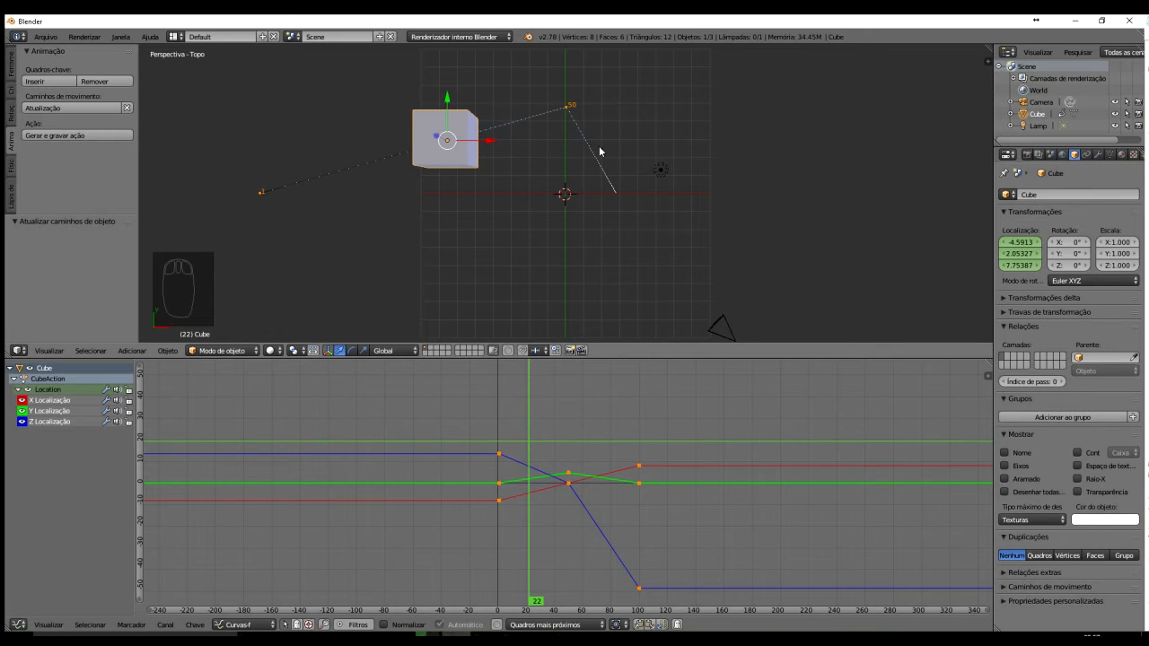
- Set the interpolation of the middle Y Location keyframe at frame 50 to Bézier
{"action": "mouse_move", "coordinate": [648, 227]}
{"action": "middle_mouse_down"}
{"action": "mouse_move", "coordinate": [601, 231]}
{"action": "mouse_move", "coordinate": [479, 72]}
{"action": "mouse_move", "coordinate": [427, 61]}
{"action": "mouse_move", "coordinate": [412, 316]}
{"action": "mouse_move", "coordinate": [495, 289]}
{"action": "mouse_move", "coordinate": [590, 302]}
{"action": "mouse_move", "coordinate": [662, 340]}
{"action": "mouse_move", "coordinate": [709, 113]}
{"action": "mouse_move", "coordinate": [707, 182]}
{"action": "mouse_move", "coordinate": [668, 222]}
{"action": "mouse_move", "coordinate": [650, 223]}
{"action": "middle_mouse_up"}
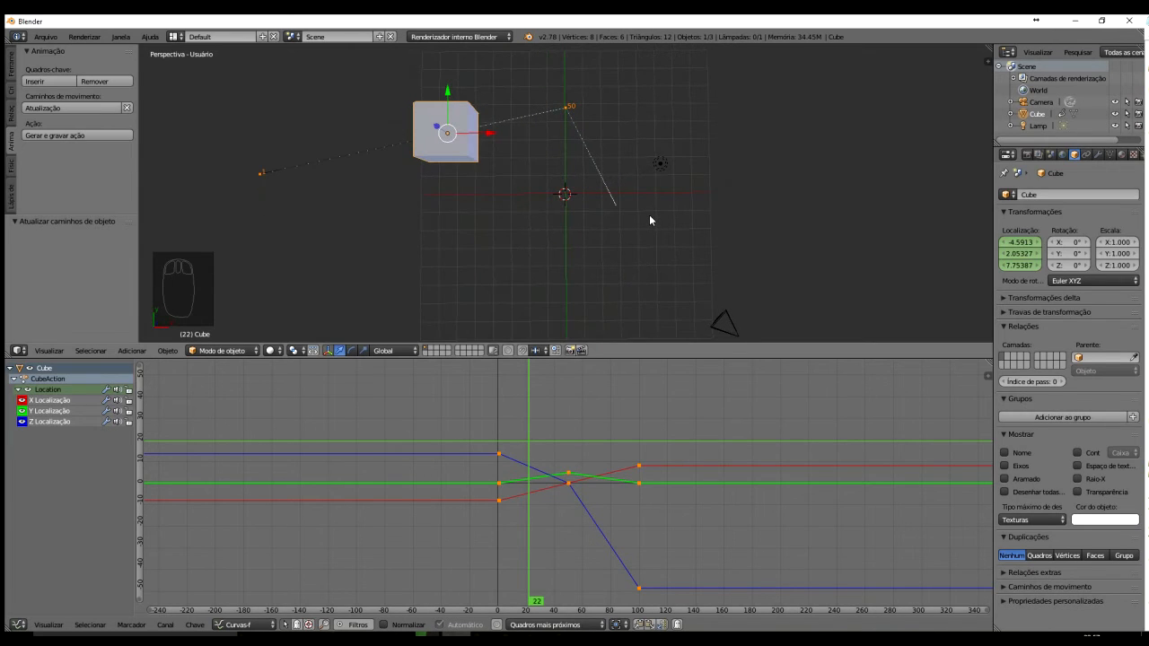
{"action": "key", "text": "t"}
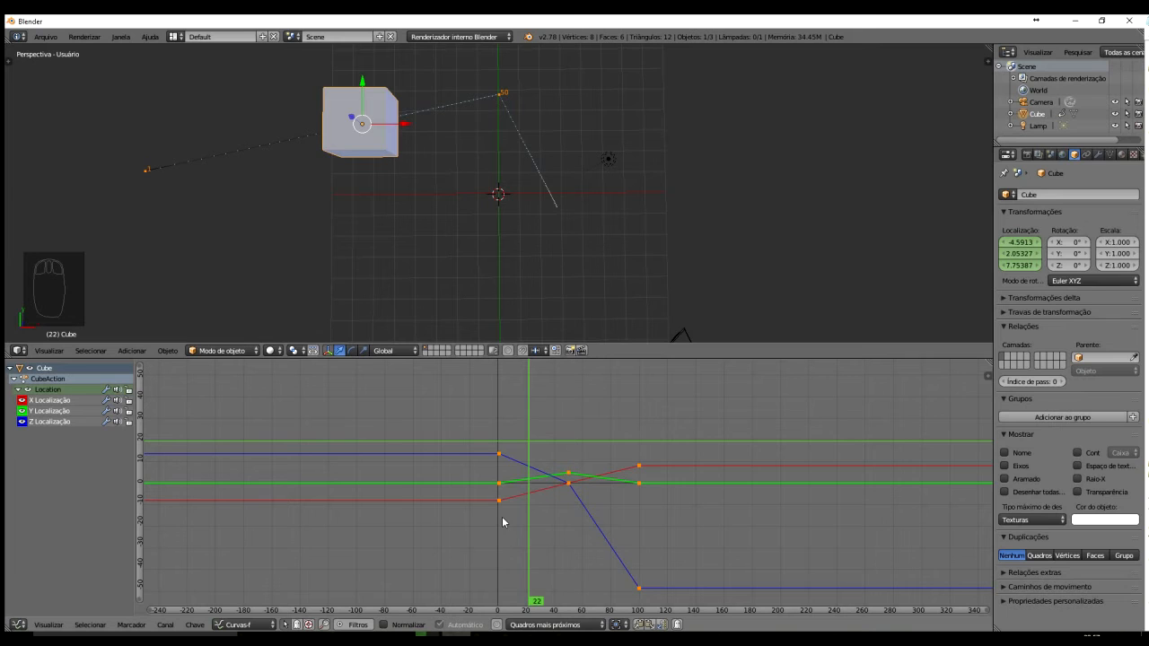
{"action": "right_click", "coordinate": [499, 454]}
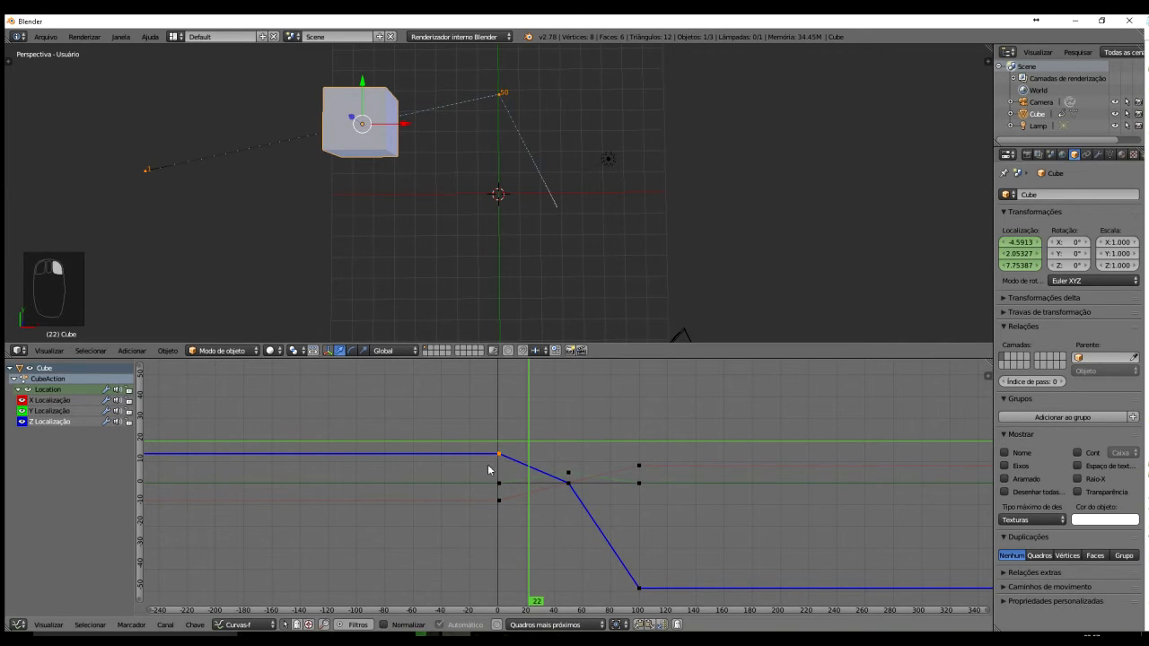
{"action": "right_click", "coordinate": [570, 482]}
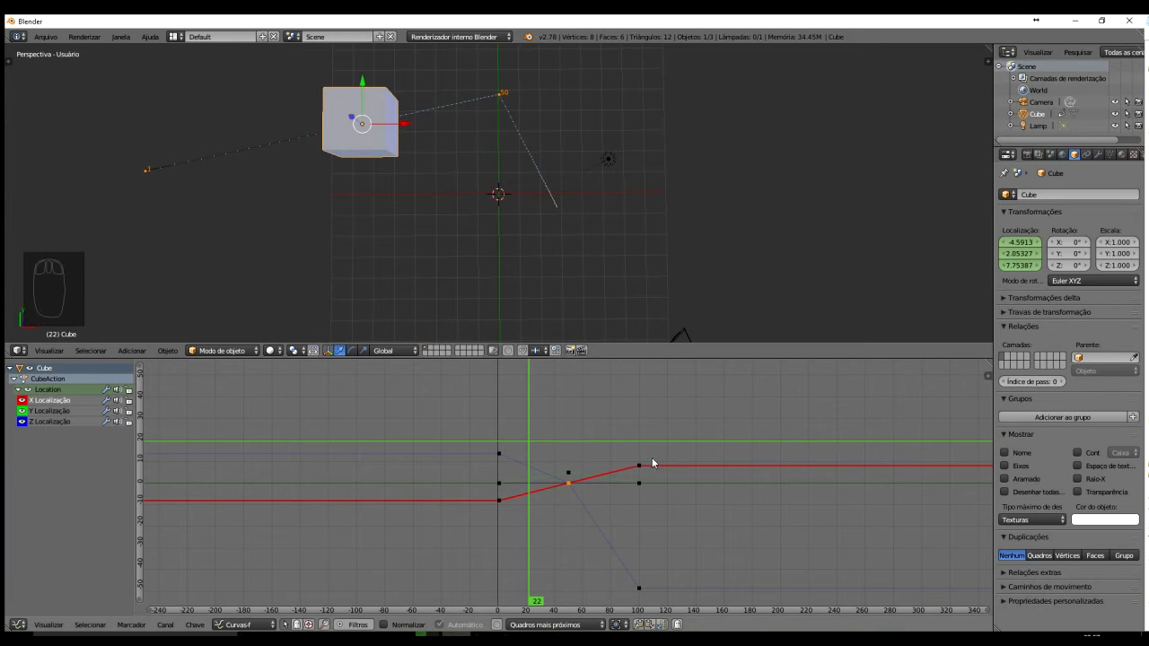
{"action": "right_click", "coordinate": [568, 476]}
{"action": "scroll", "coordinate": [458, 227], "scroll_direction": "down", "scroll_amount": 6}
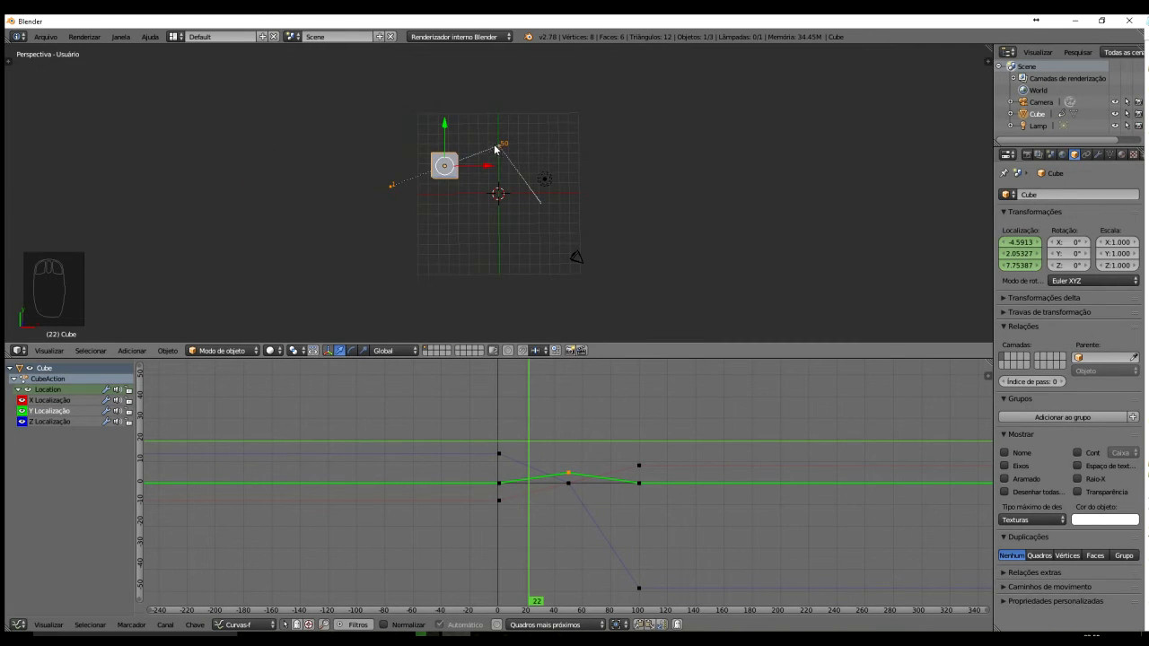
{"action": "scroll", "coordinate": [503, 158], "scroll_direction": "up", "scroll_amount": 3}
{"action": "scroll", "coordinate": [504, 158], "scroll_direction": "down", "scroll_amount": 2}
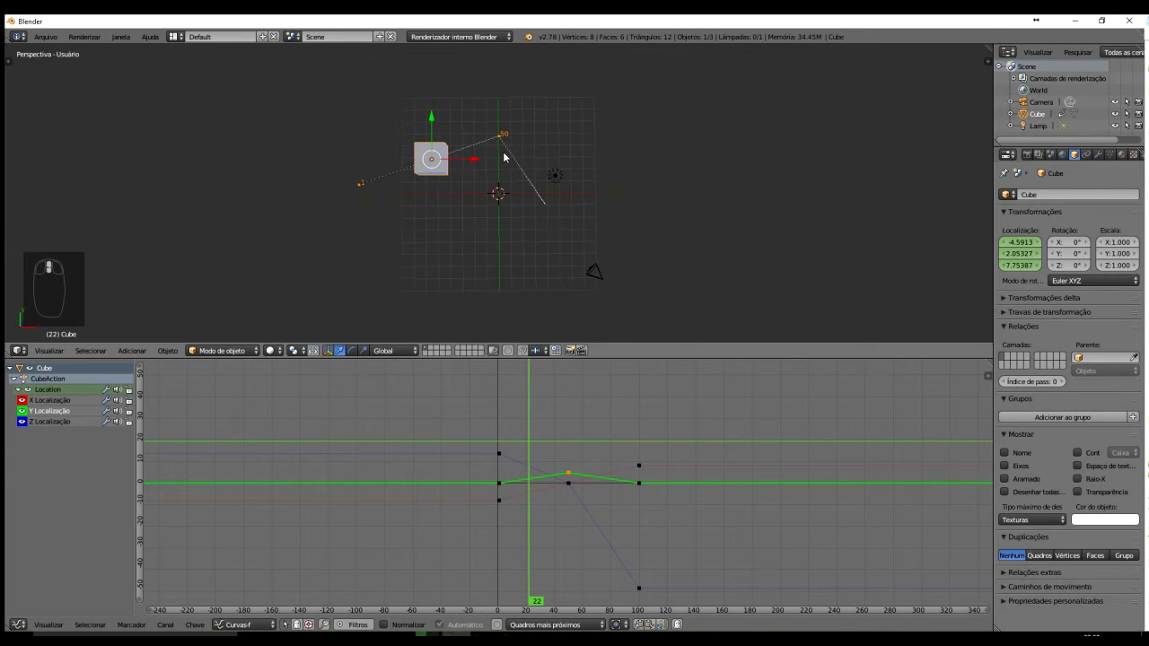
{"action": "scroll", "coordinate": [504, 158], "scroll_direction": "up", "scroll_amount": 1}
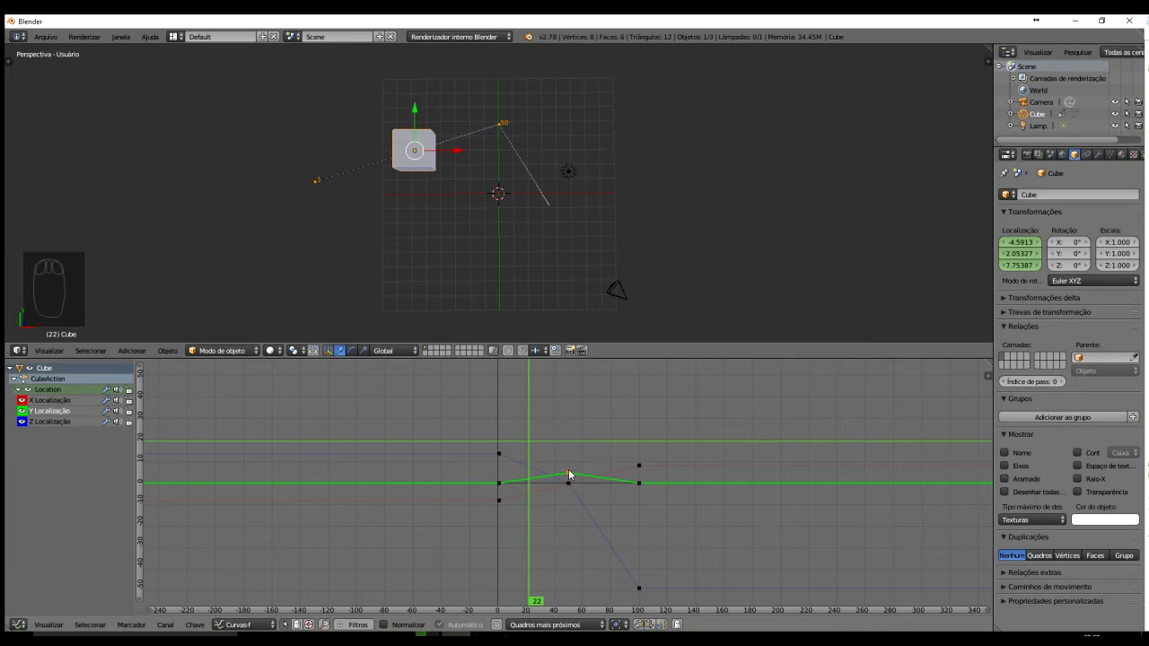
{"action": "key", "text": "t"}
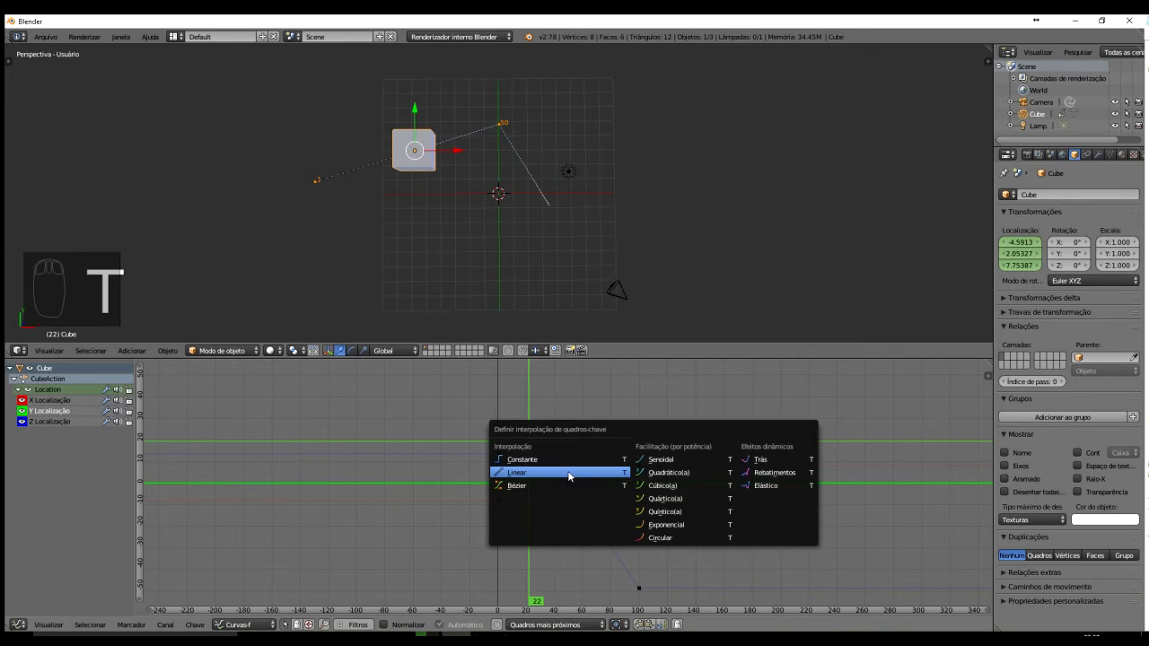
{"action": "left_click", "coordinate": [522, 487]}
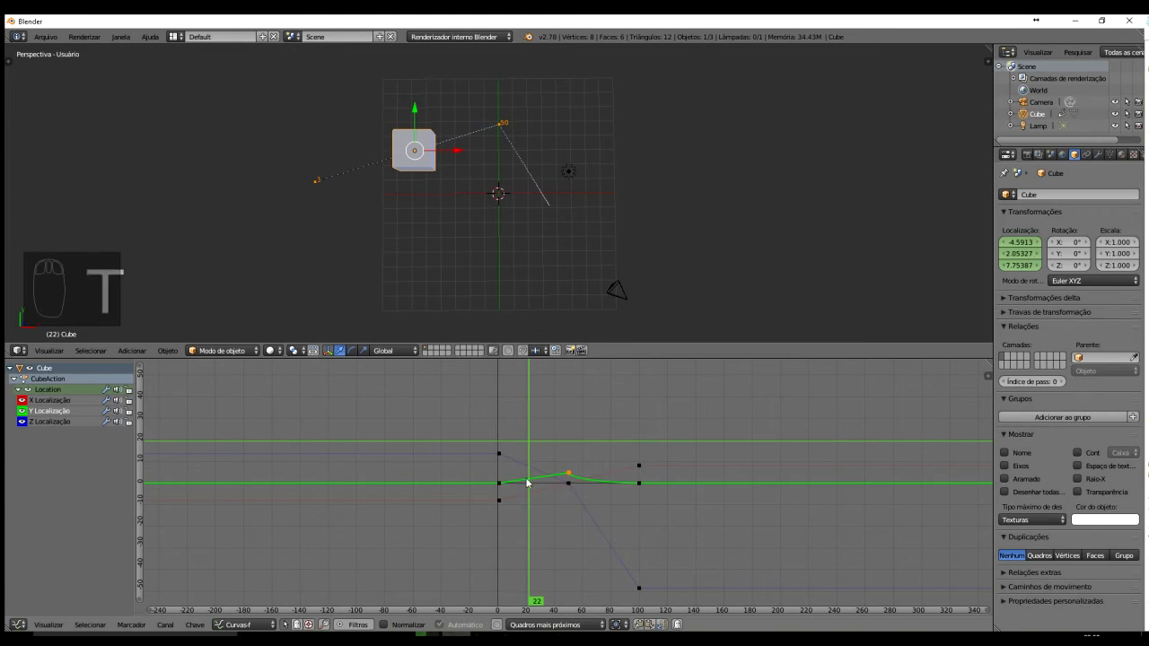
- Move the middle Y Location keyframe up to a value of about 8.9 at frame 49
{"action": "right_click", "coordinate": [568, 475]}
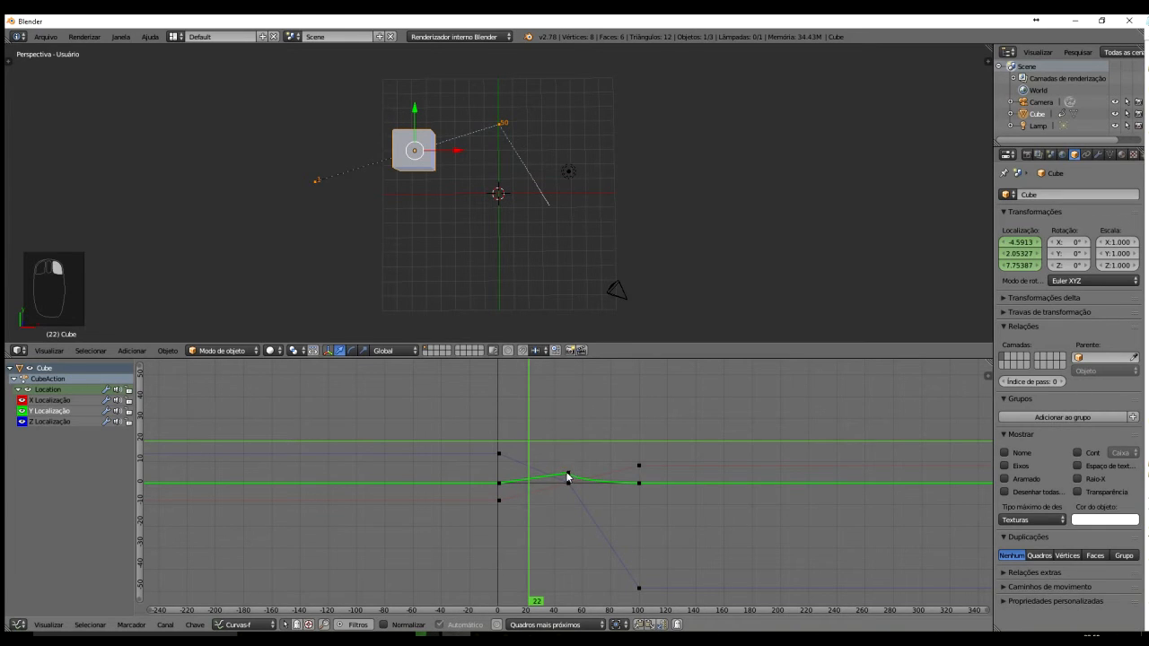
{"action": "key", "text": "g"}
{"action": "left_click", "coordinate": [570, 467]}
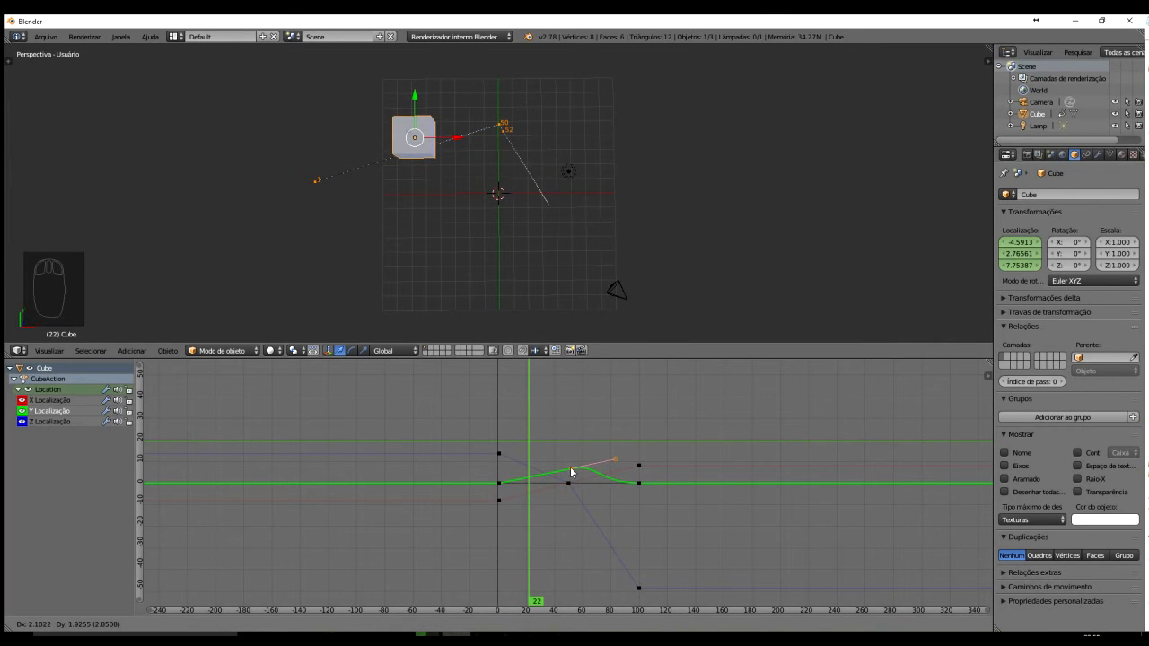
{"action": "right_click_drag", "start_coordinate": [570, 469], "coordinate": [567, 472]}
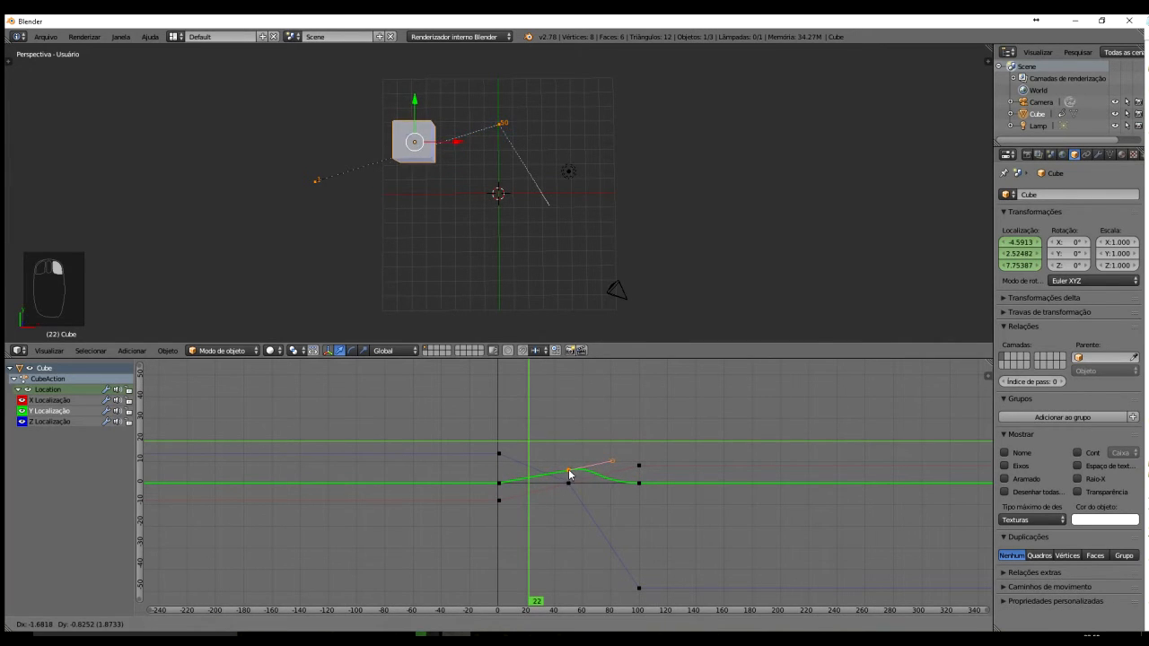
{"action": "right_click", "coordinate": [569, 471]}
{"action": "right_click", "coordinate": [571, 469]}
{"action": "right_click_drag", "start_coordinate": [564, 472], "coordinate": [567, 473]}
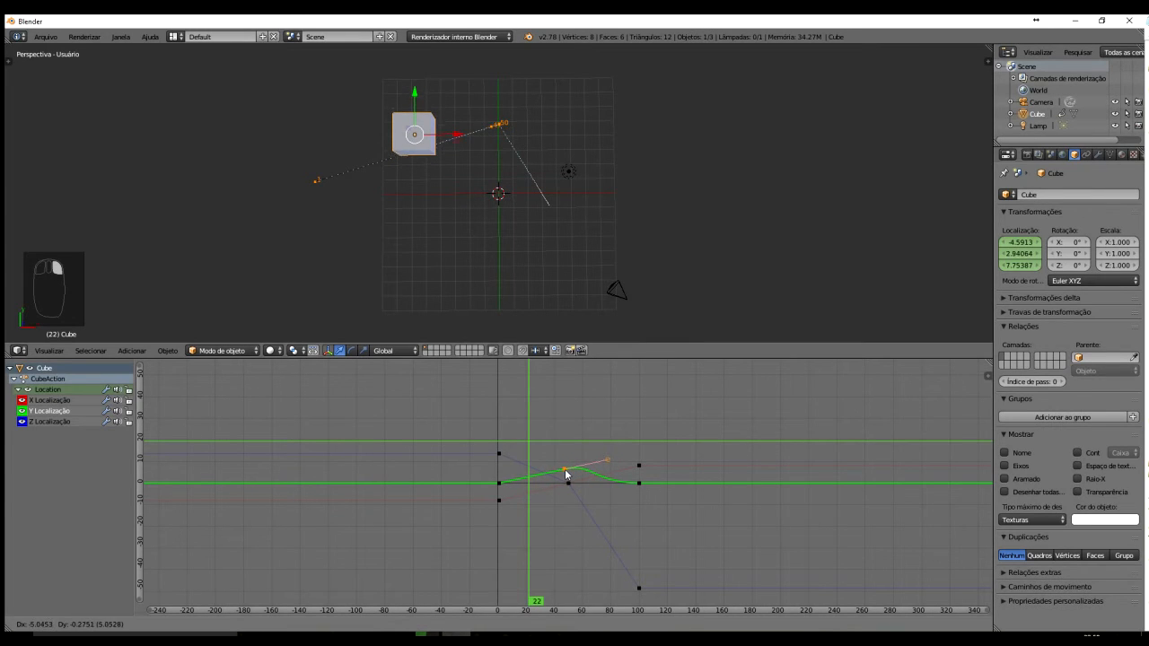
{"action": "right_click", "coordinate": [568, 473]}
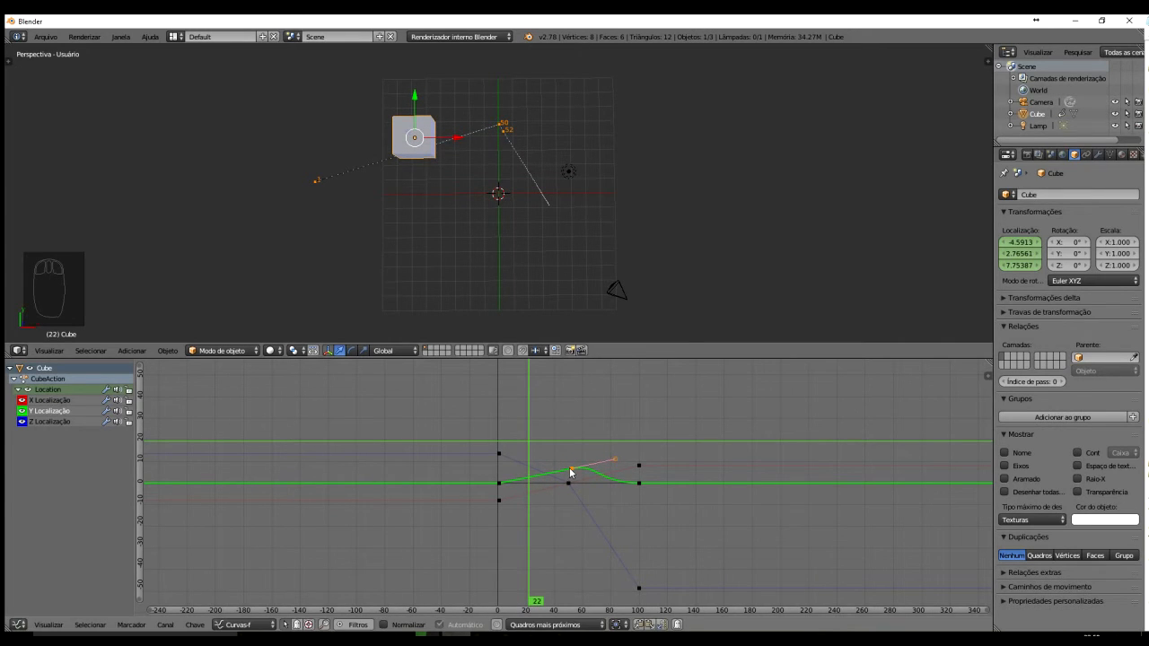
{"action": "right_click_drag", "start_coordinate": [569, 470], "coordinate": [565, 465]}
- Set the interpolation of the first Y Location keyframe at frame 1 to Bézier
{"action": "right_click", "coordinate": [496, 487]}
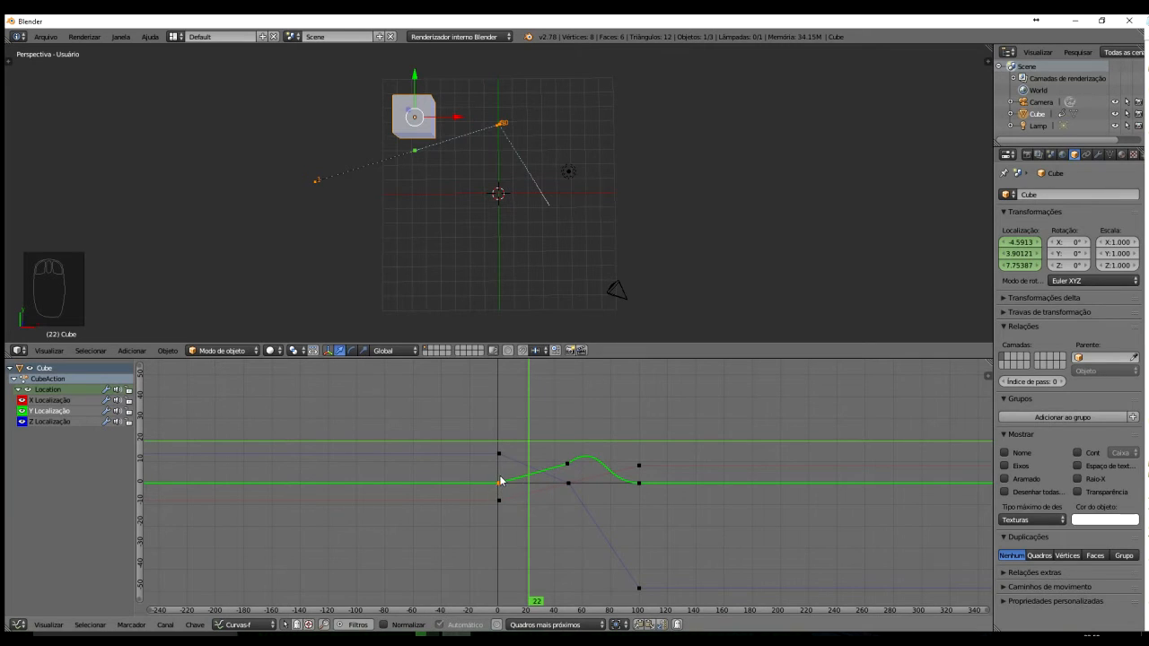
{"action": "right_click", "coordinate": [567, 465]}
{"action": "right_click", "coordinate": [500, 483]}
{"action": "right_click", "coordinate": [567, 465]}
{"action": "right_click", "coordinate": [499, 484]}
{"action": "key", "text": "t"}
{"action": "left_click", "coordinate": [501, 485]}
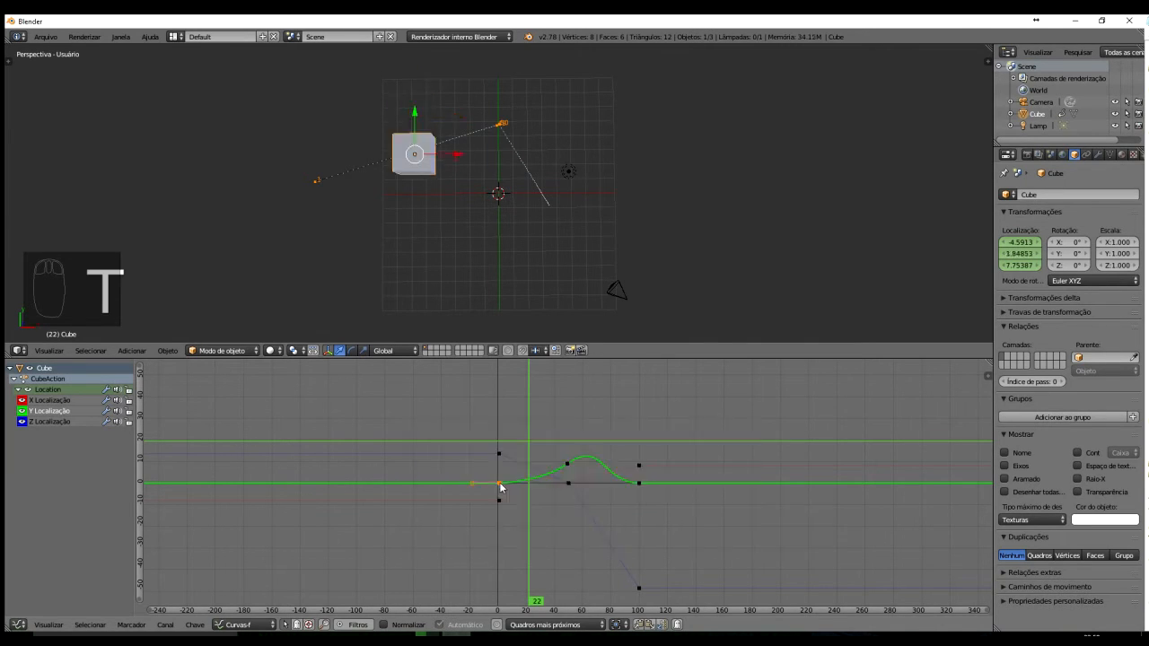
- Steepen the Y Location curve by pulling the middle keyframe's left handle down and its right handle upward
{"action": "right_click", "coordinate": [567, 466]}
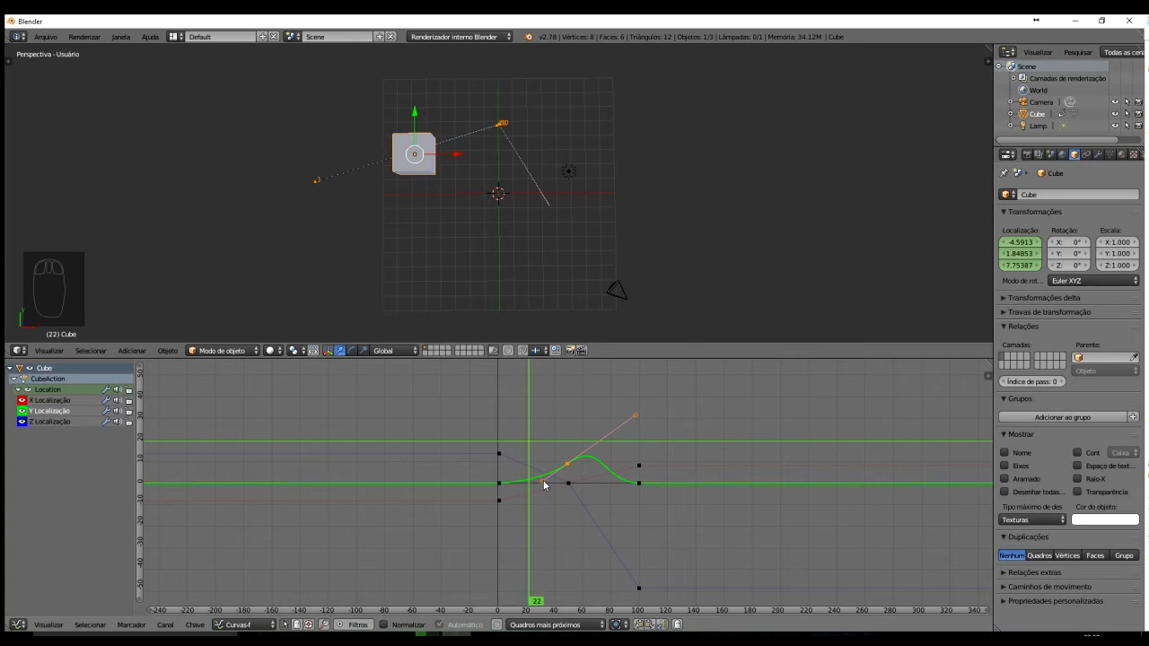
{"action": "right_click", "coordinate": [542, 485]}
{"action": "key", "text": "g"}
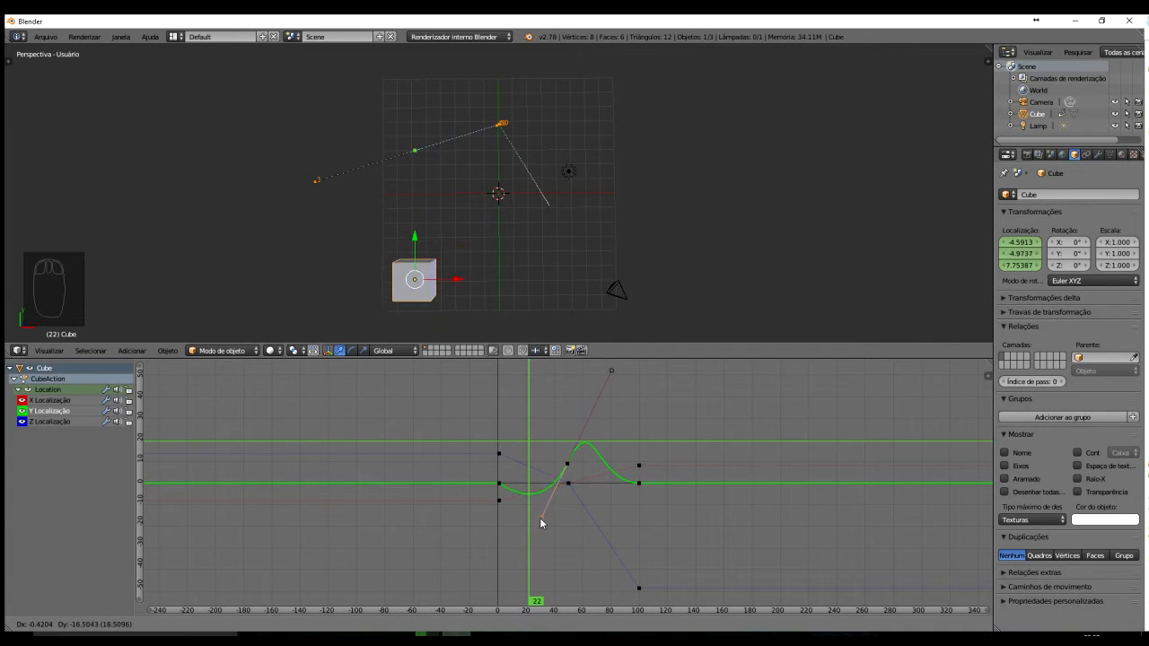
{"action": "left_click", "coordinate": [536, 529]}
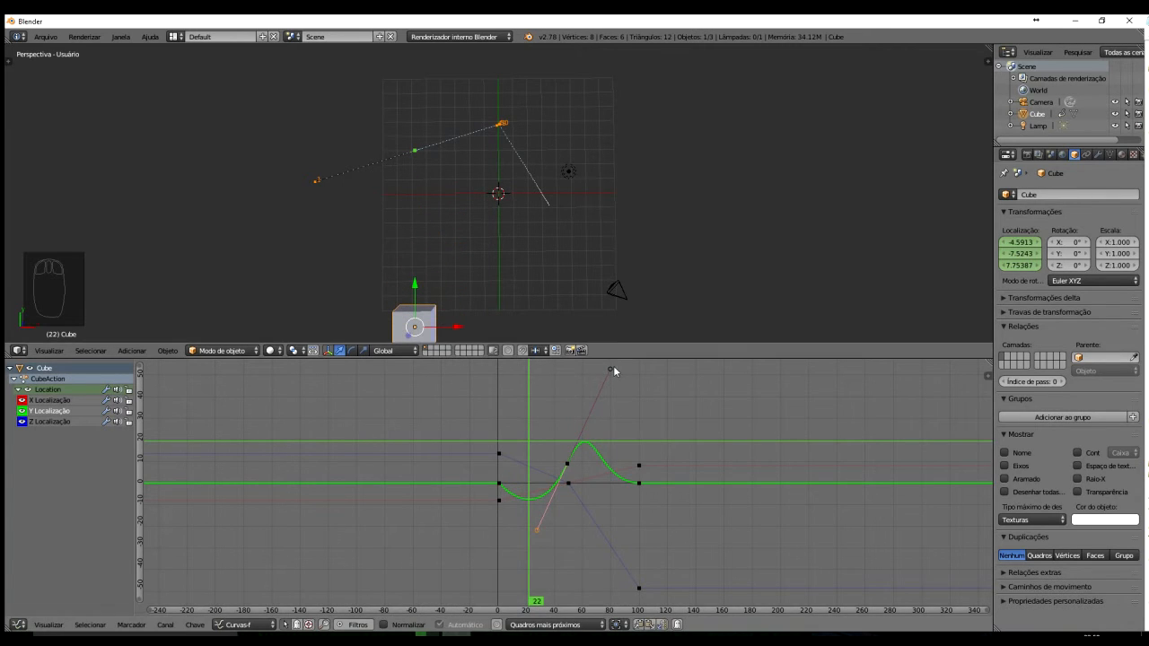
{"action": "right_click_drag", "start_coordinate": [611, 369], "coordinate": [623, 420]}
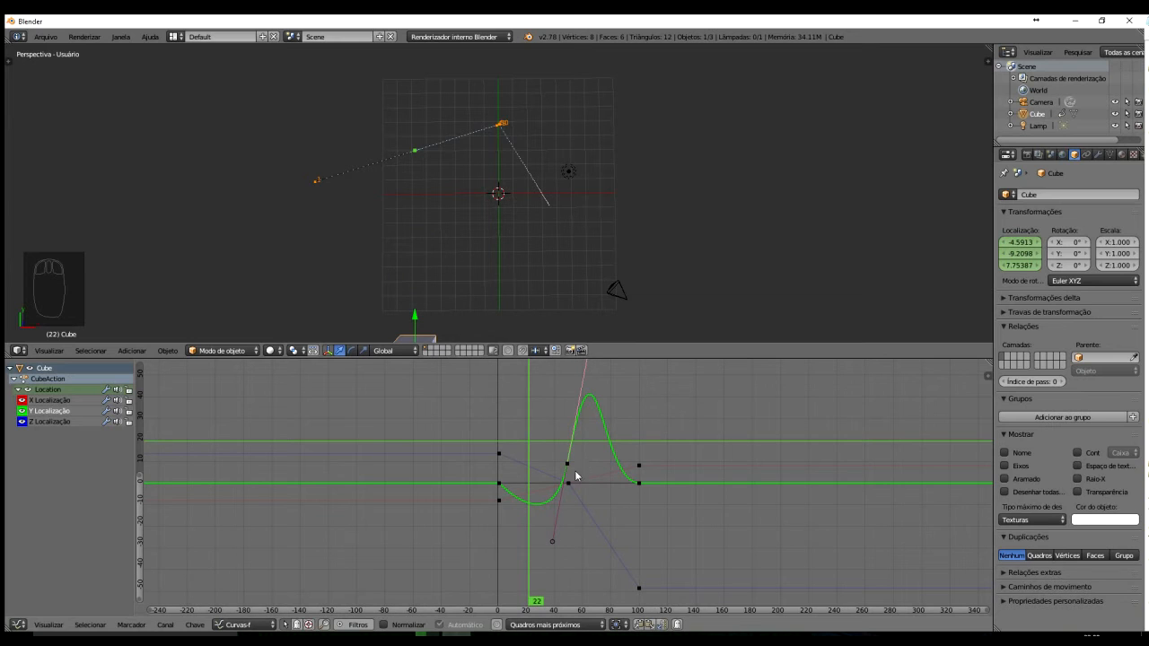
- Scrub to frame 91 and back to frame 70, and pull the middle keyframe's left handle outward to soften the Y Location curve
{"action": "left_click_drag", "start_coordinate": [528, 547], "coordinate": [628, 516]}
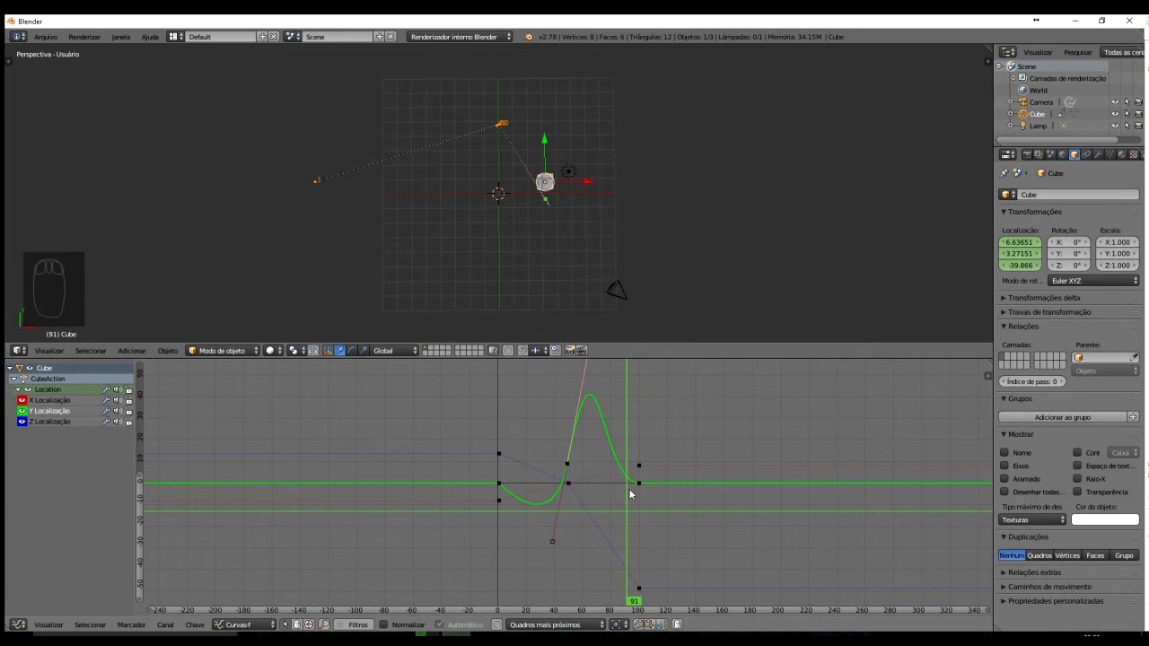
{"action": "left_click_drag", "start_coordinate": [629, 494], "coordinate": [598, 487]}
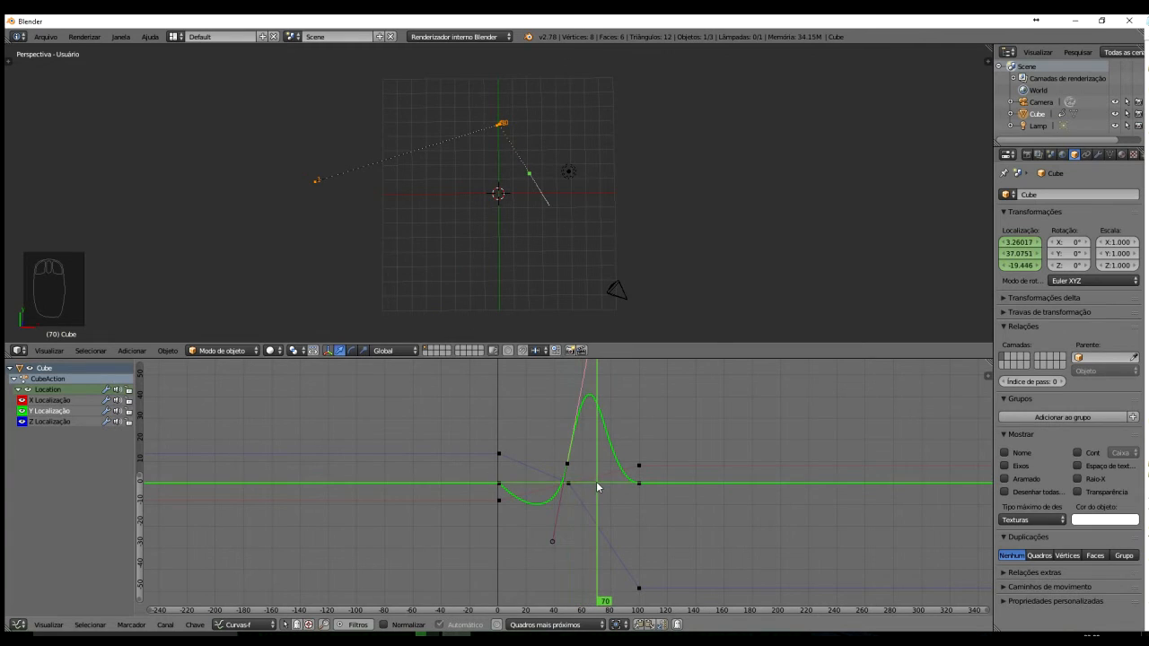
{"action": "right_click_drag", "start_coordinate": [553, 544], "coordinate": [519, 519]}
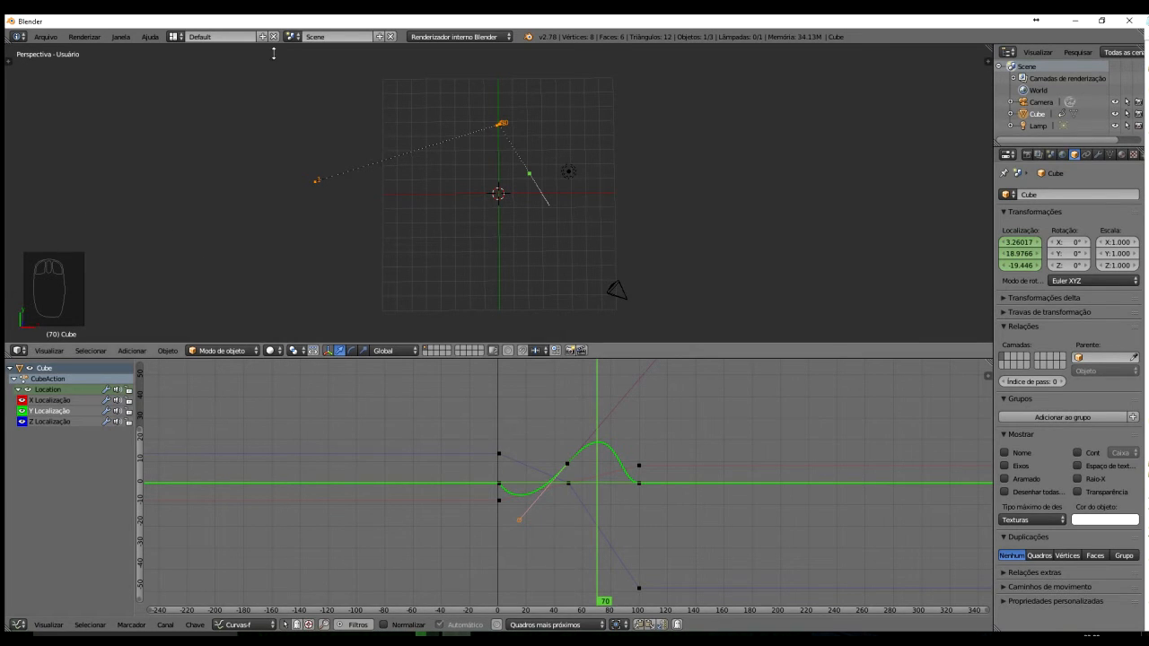
- Update the cube's motion path to follow the reshaped Y Location curve
{"action": "key", "text": "t"}
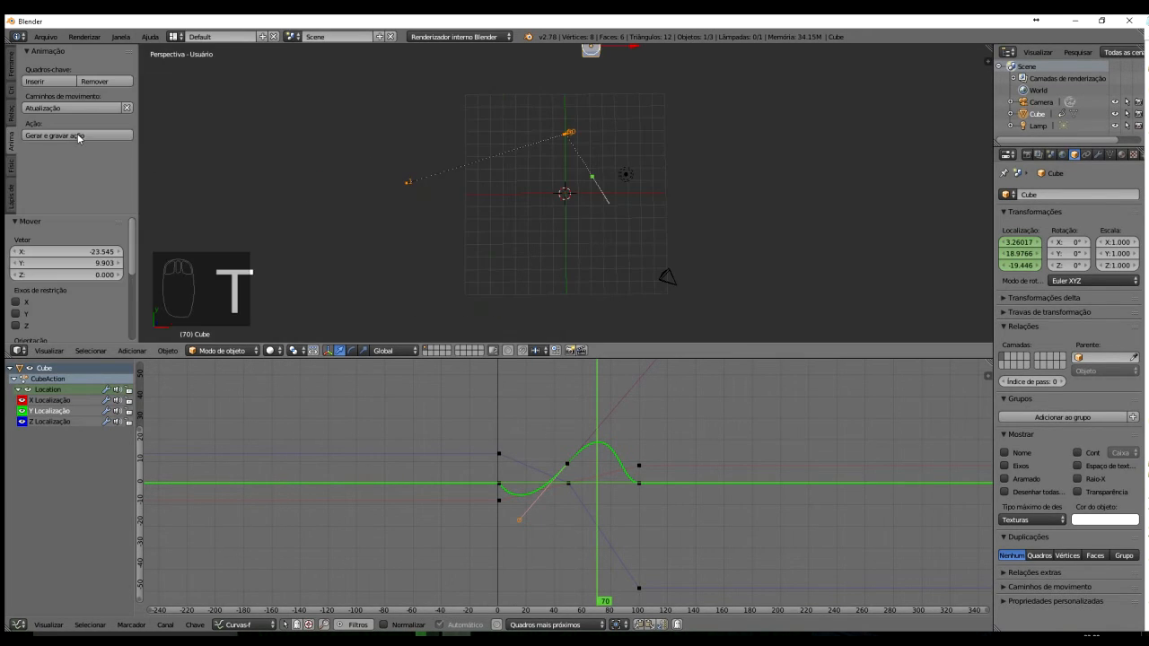
{"action": "left_click", "coordinate": [36, 109]}
{"action": "middle_click_drag", "start_coordinate": [366, 225], "coordinate": [424, 238]}
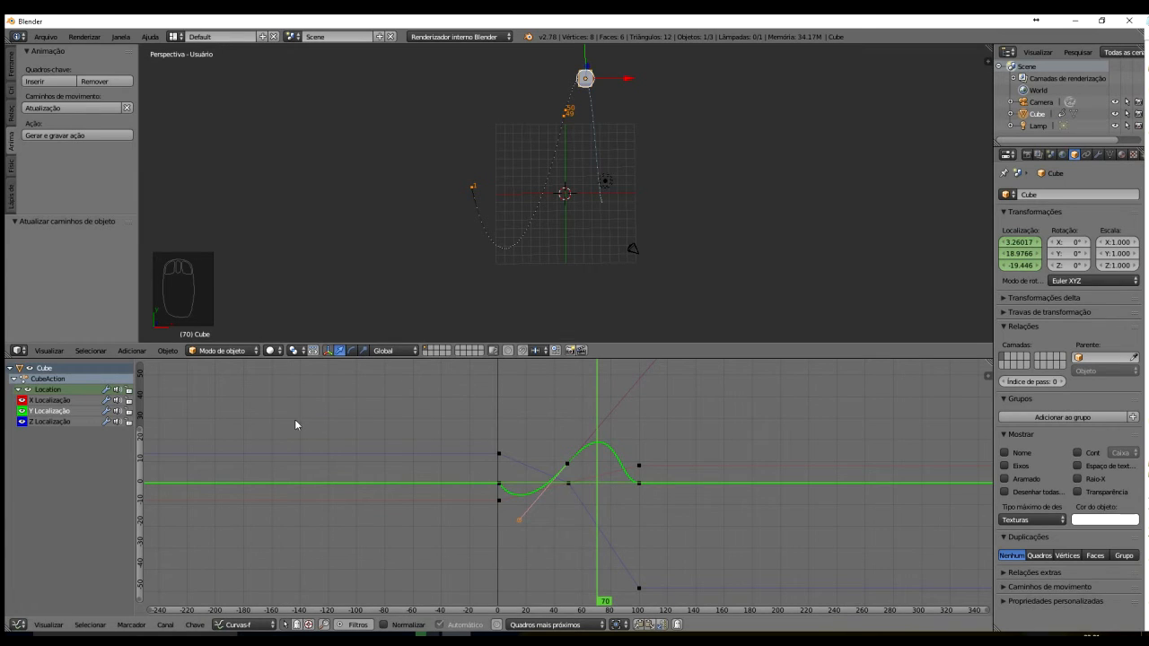
- Switch the graph area to the Dope Sheet (Tabela de animação) and expand the cube's Location channels
{"action": "left_click", "coordinate": [18, 626]}
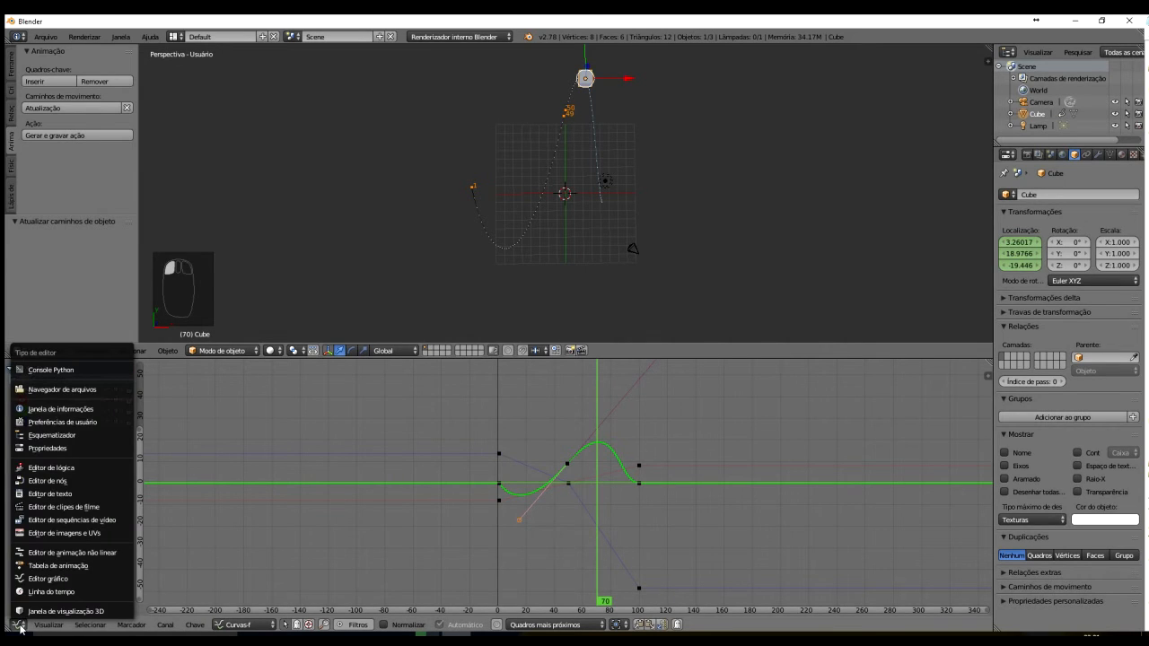
{"action": "left_click", "coordinate": [57, 568]}
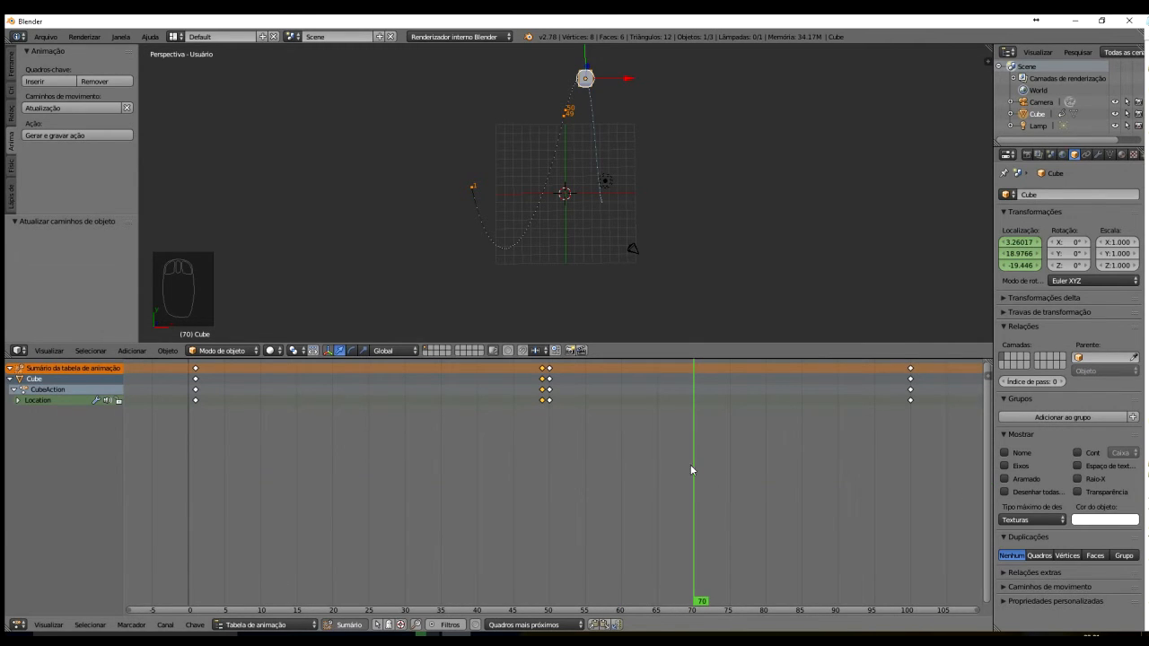
{"action": "left_click", "coordinate": [18, 400]}
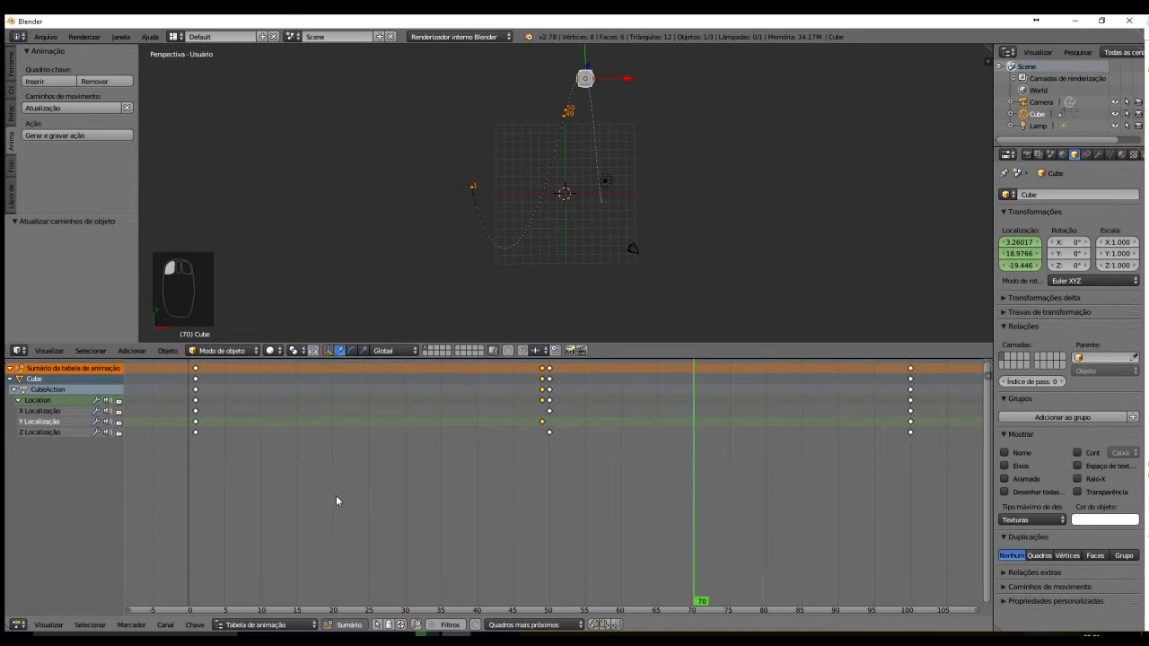
- Check the cube's position at its keyframes on frame 1 and frame 49
{"action": "right_click", "coordinate": [195, 369]}
{"action": "mouse_move", "coordinate": [195, 400]}
{"action": "left_mouse_down"}
{"action": "mouse_move", "coordinate": [218, 403]}
{"action": "mouse_move", "coordinate": [196, 399]}
{"action": "left_mouse_up"}
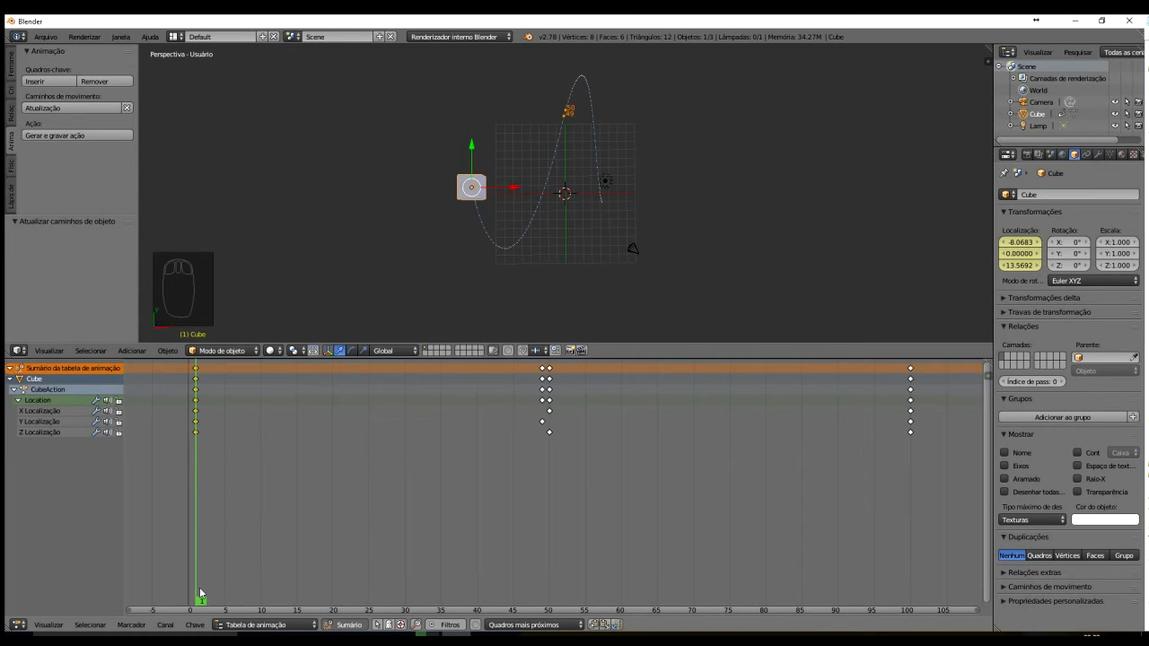
{"action": "right_click", "coordinate": [542, 370]}
{"action": "left_click", "coordinate": [543, 372]}
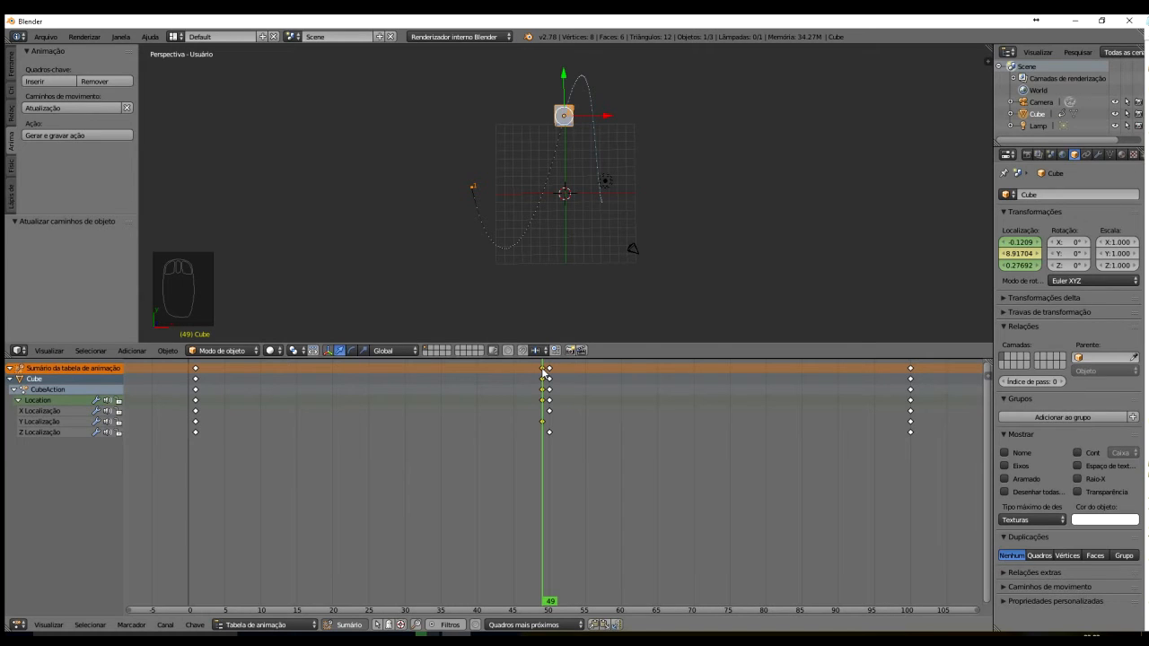
- Move the Y Location keyframe from frame 49 to frame 50 and set the current frame to 50
{"action": "mouse_move", "coordinate": [544, 374]}
{"action": "right_mouse_down"}
{"action": "mouse_move", "coordinate": [609, 377]}
{"action": "mouse_move", "coordinate": [425, 387]}
{"action": "mouse_move", "coordinate": [638, 370]}
{"action": "mouse_move", "coordinate": [449, 388]}
{"action": "mouse_move", "coordinate": [645, 384]}
{"action": "mouse_move", "coordinate": [476, 381]}
{"action": "mouse_move", "coordinate": [577, 368]}
{"action": "mouse_move", "coordinate": [557, 382]}
{"action": "mouse_move", "coordinate": [643, 380]}
{"action": "mouse_move", "coordinate": [485, 395]}
{"action": "mouse_move", "coordinate": [643, 392]}
{"action": "mouse_move", "coordinate": [580, 402]}
{"action": "mouse_move", "coordinate": [674, 404]}
{"action": "mouse_move", "coordinate": [551, 394]}
{"action": "right_mouse_up"}
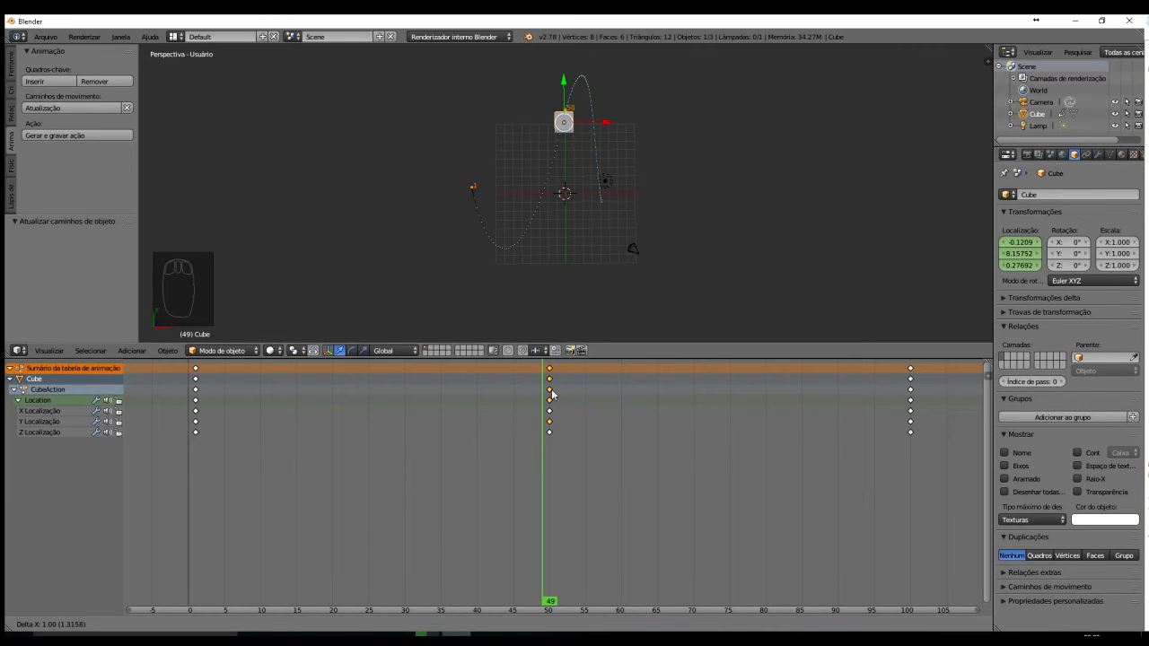
{"action": "right_click_drag", "start_coordinate": [551, 394], "coordinate": [552, 394]}
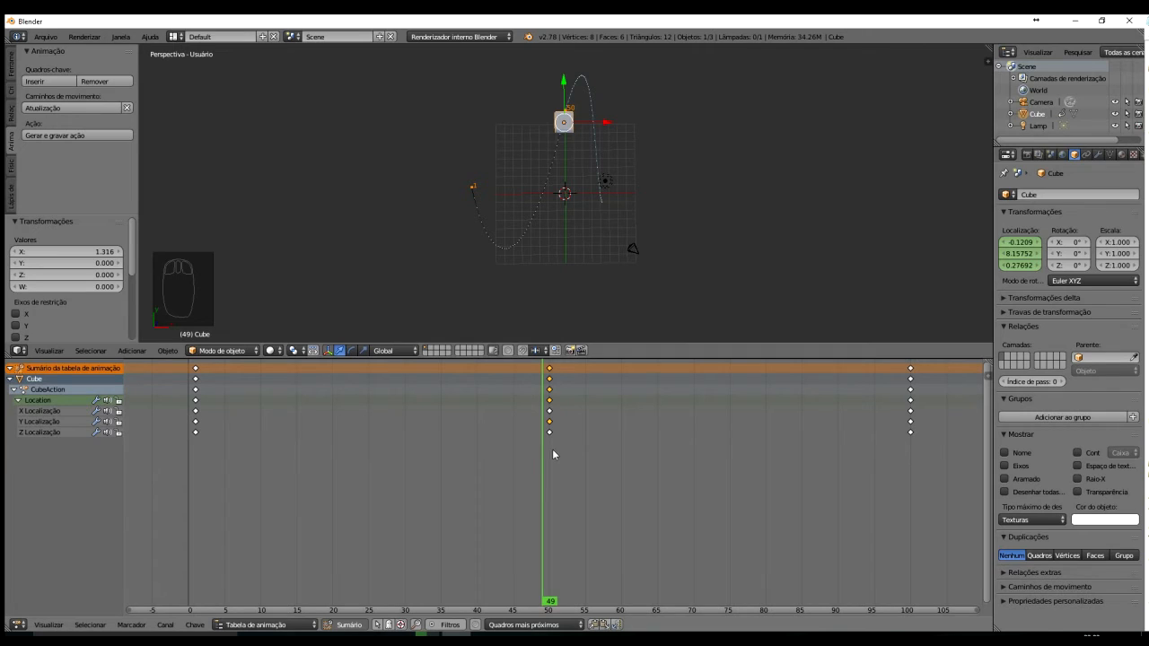
{"action": "right_click_drag", "start_coordinate": [543, 452], "coordinate": [545, 451]}
{"action": "mouse_move", "coordinate": [543, 456]}
{"action": "left_mouse_down"}
{"action": "mouse_move", "coordinate": [608, 451]}
{"action": "mouse_move", "coordinate": [502, 460]}
{"action": "mouse_move", "coordinate": [522, 447]}
{"action": "mouse_move", "coordinate": [495, 445]}
{"action": "mouse_move", "coordinate": [550, 446]}
{"action": "left_mouse_up"}
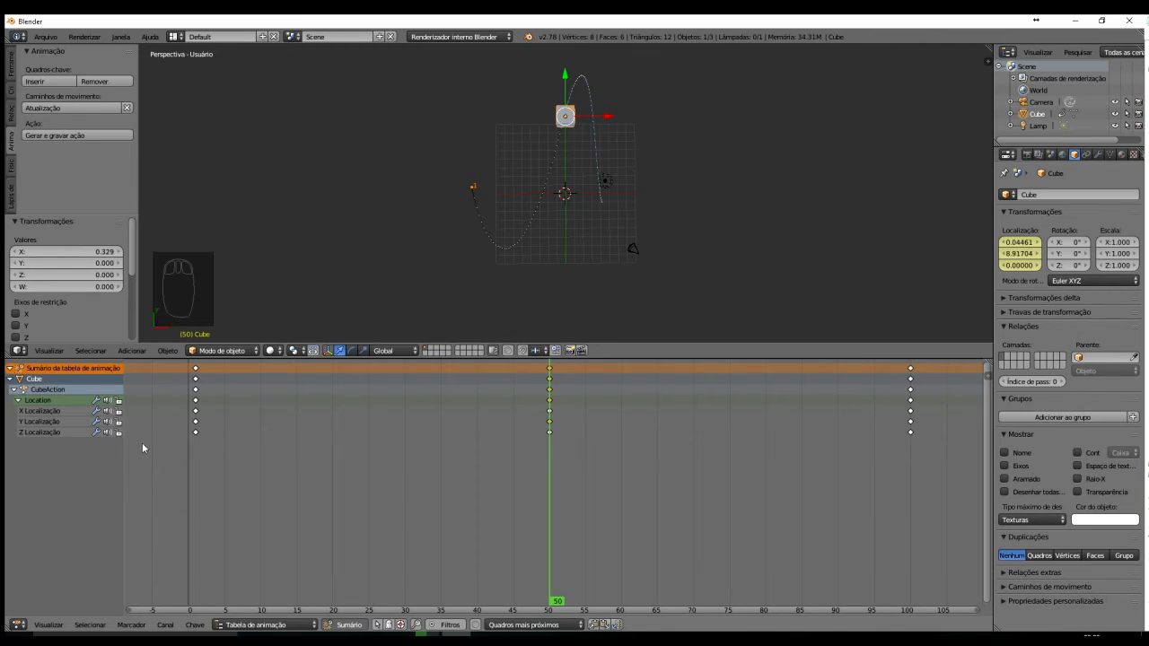
- Move the Z Location keyframe from frame 50 to frame 25
{"action": "right_click", "coordinate": [194, 370]}
{"action": "right_click", "coordinate": [196, 433]}
{"action": "right_click", "coordinate": [550, 432]}
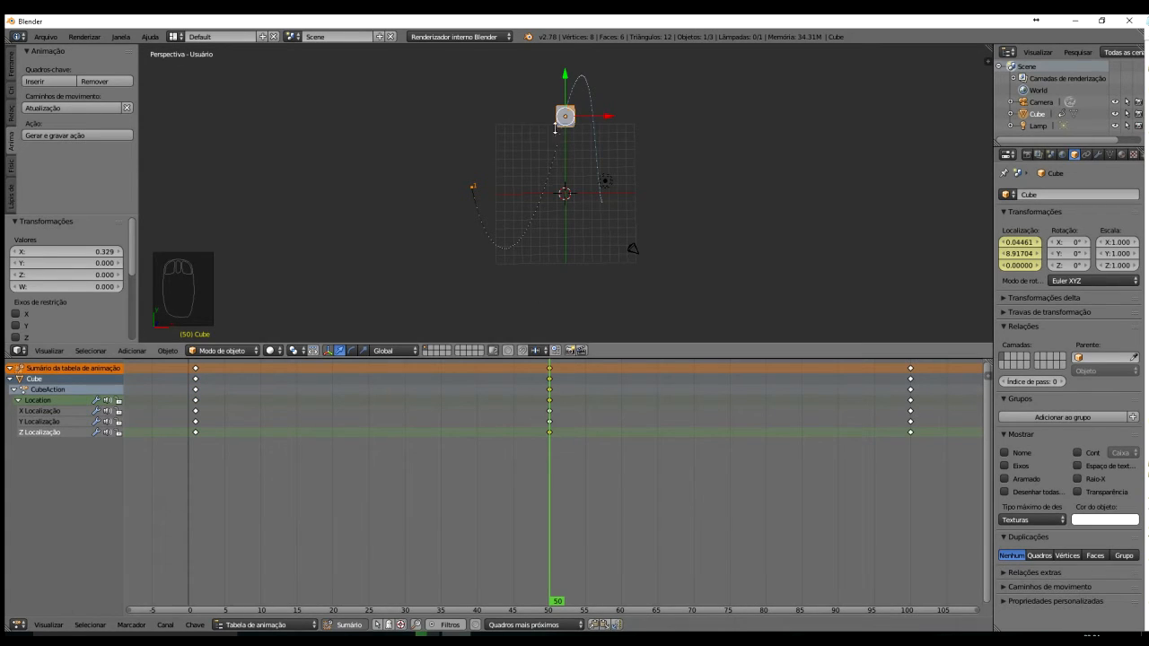
{"action": "right_click_drag", "start_coordinate": [551, 437], "coordinate": [369, 438]}
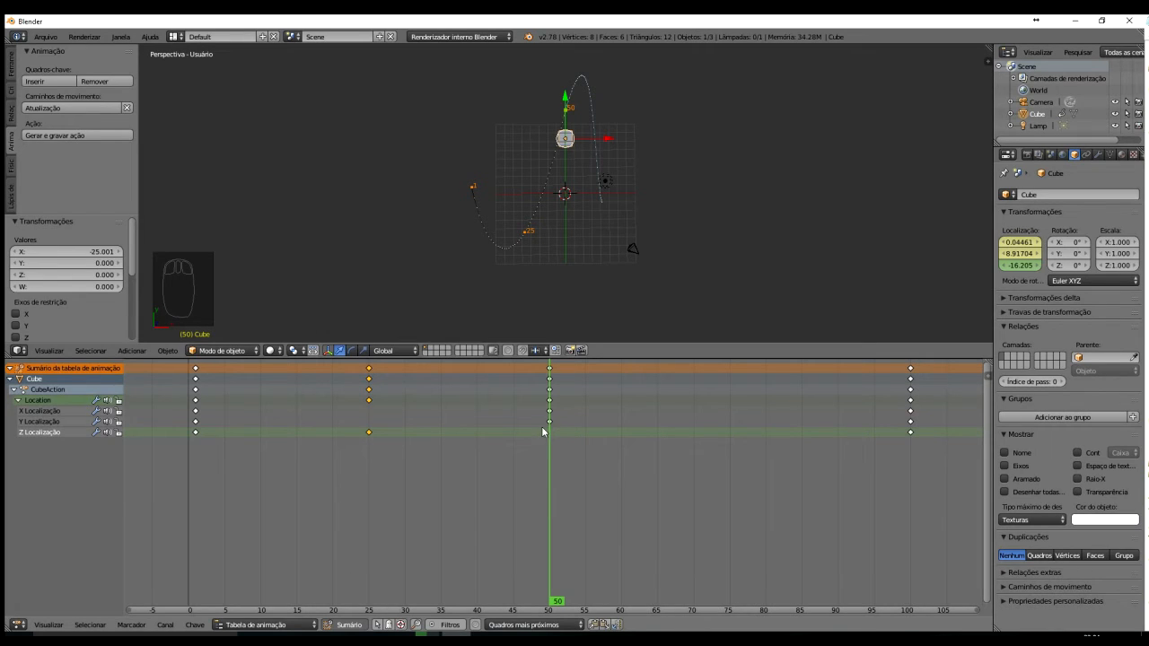
- Set the current frame to 70 and try moving the cube onto its motion path, about -1.7 in X and 3.3 in Y
{"action": "left_click", "coordinate": [370, 435]}
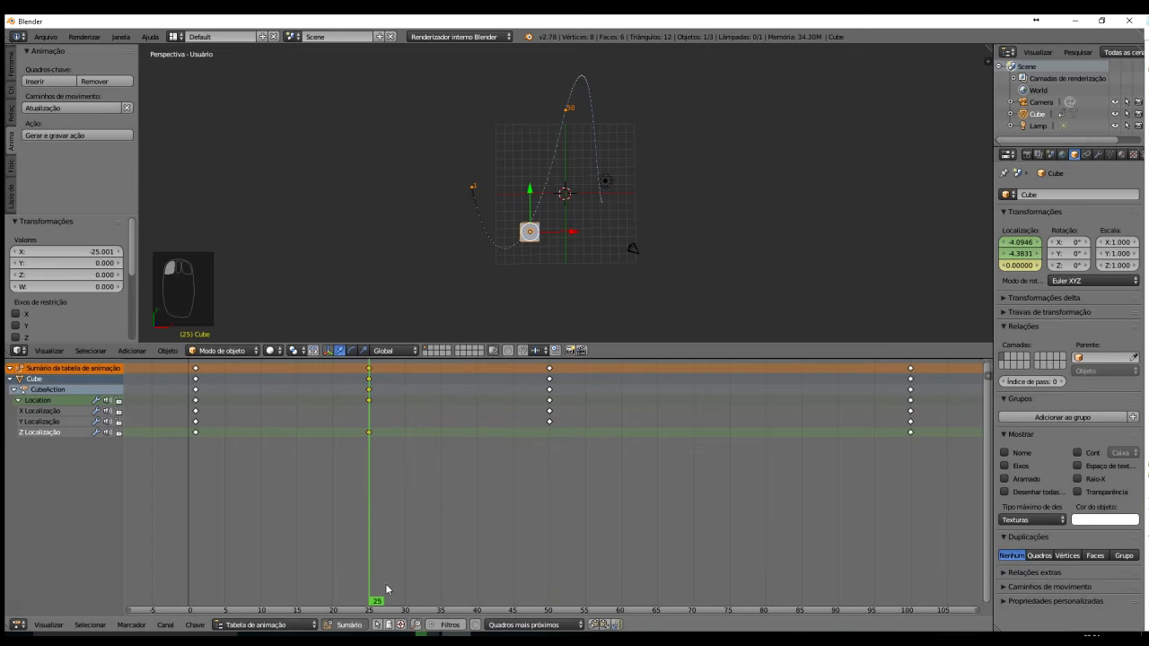
{"action": "left_click_drag", "start_coordinate": [374, 484], "coordinate": [695, 527]}
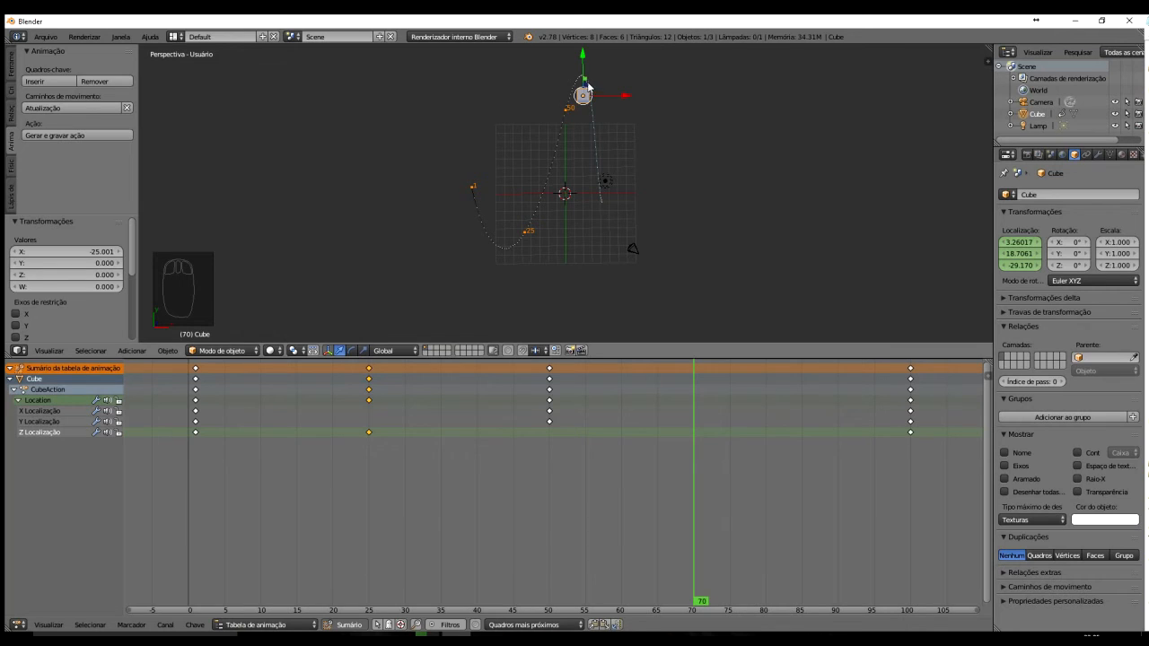
{"action": "scroll", "coordinate": [582, 81], "scroll_direction": "up", "scroll_amount": 8}
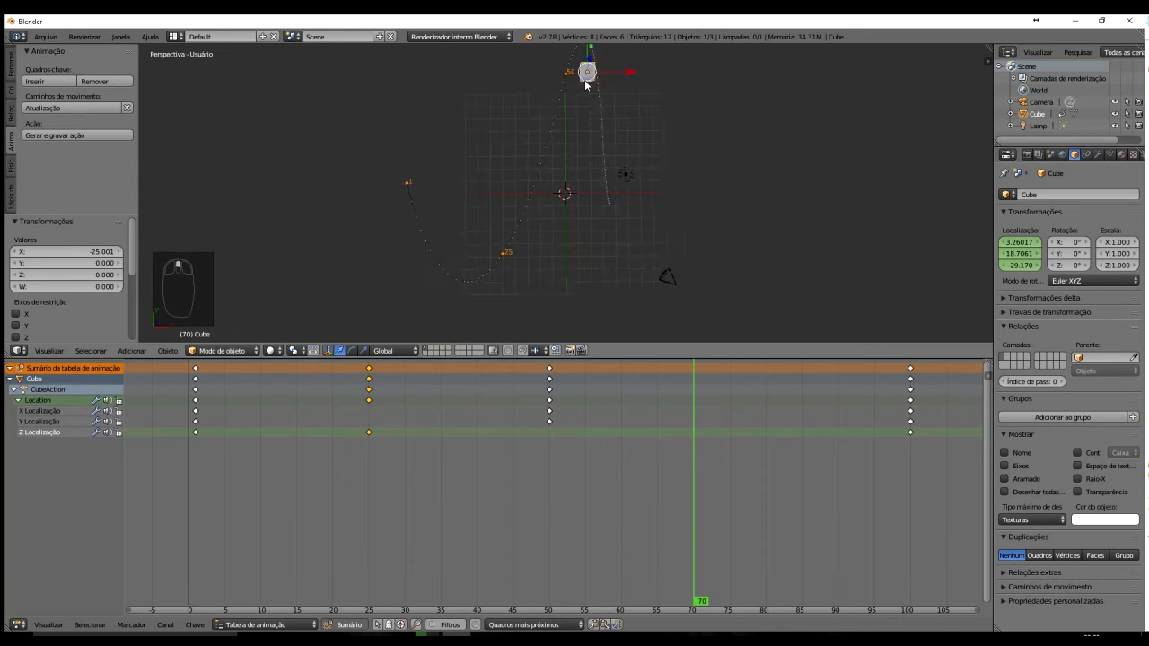
{"action": "middle_click_drag", "start_coordinate": [606, 91], "coordinate": [354, 101], "text": "shift"}
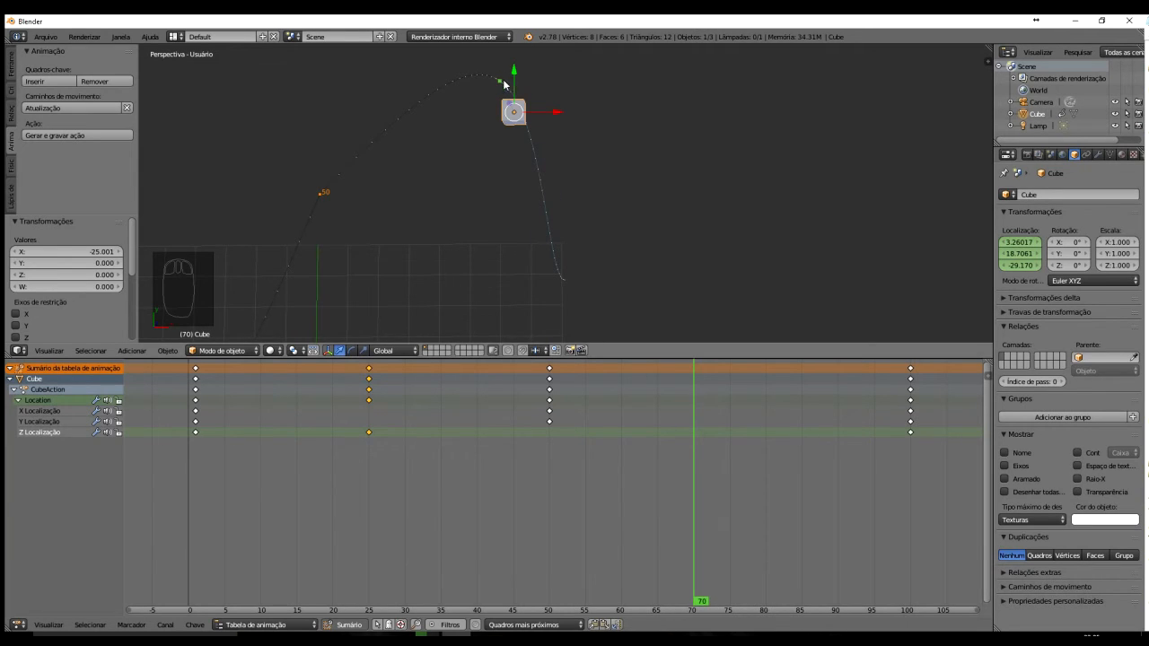
{"action": "left_click_drag", "start_coordinate": [515, 107], "coordinate": [497, 75]}
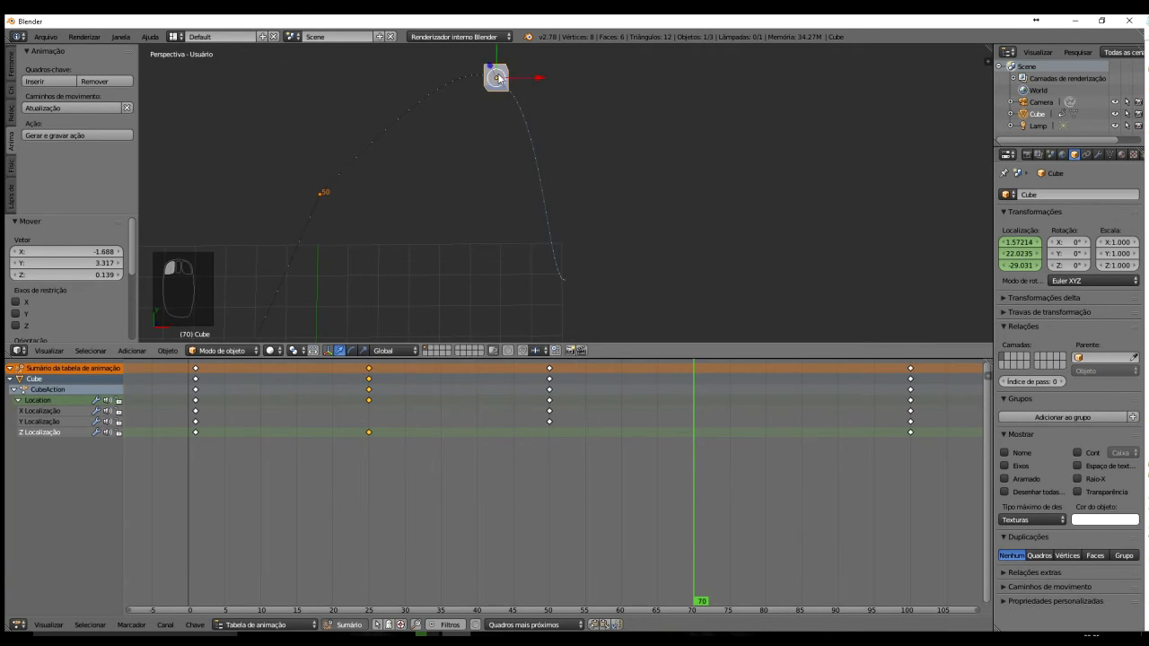
{"action": "left_click", "coordinate": [693, 512]}
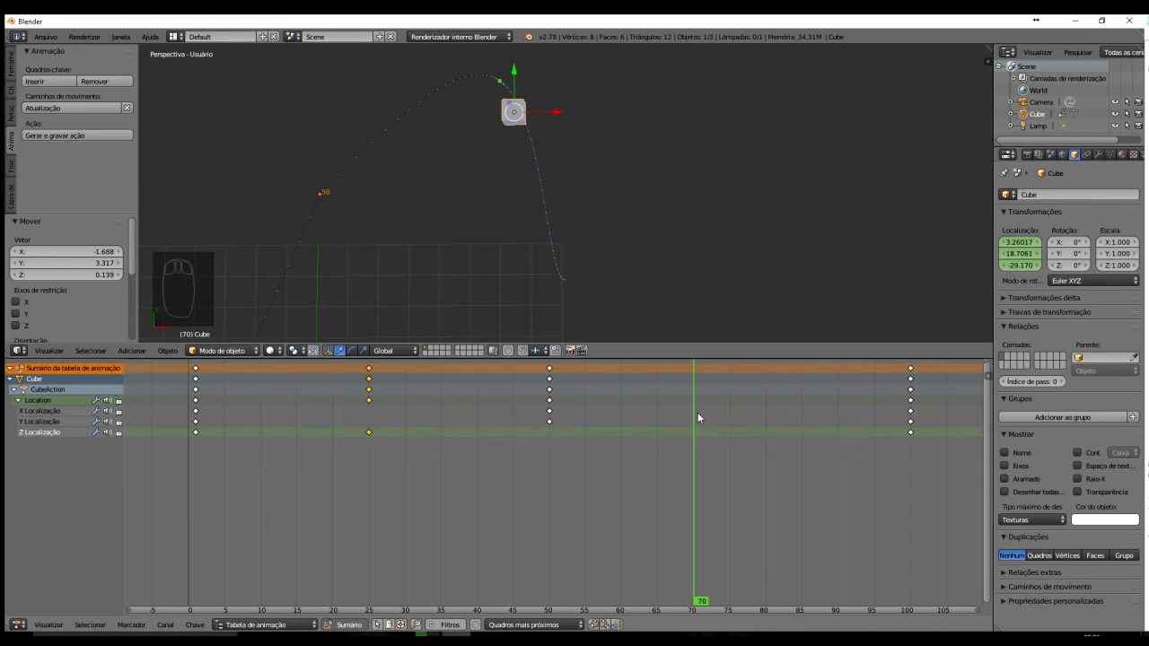
- Compare the cube with its motion path at frames 50 and 27, and recalculate the path
{"action": "left_click_drag", "start_coordinate": [694, 411], "coordinate": [553, 403]}
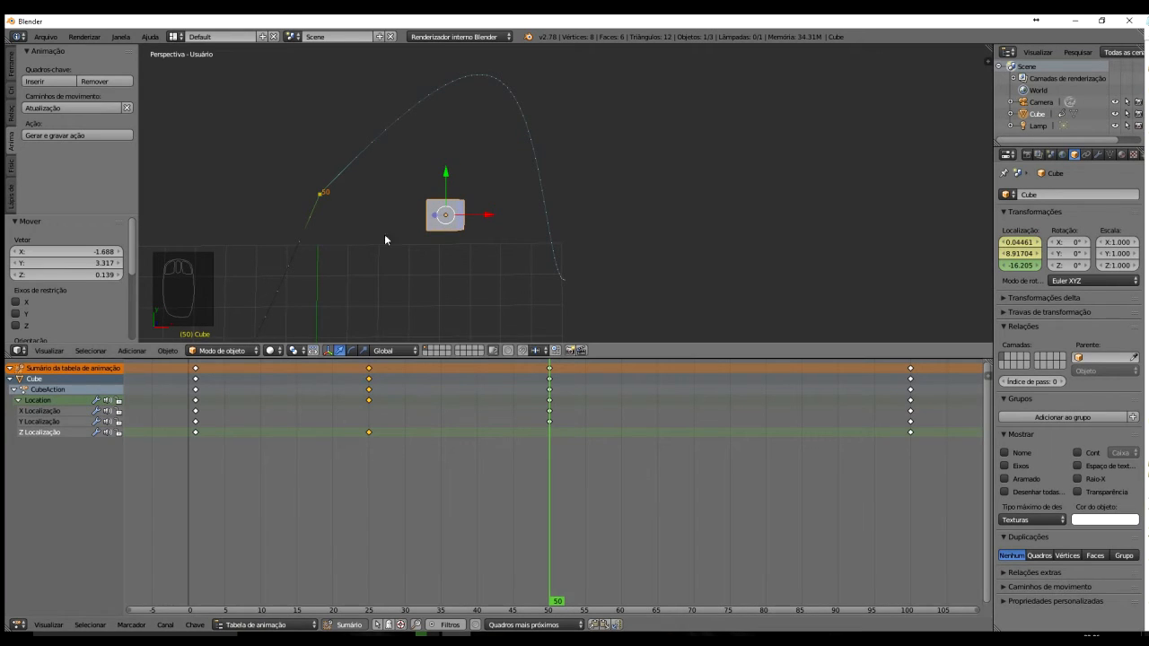
{"action": "middle_click_drag", "start_coordinate": [408, 253], "coordinate": [409, 256]}
{"action": "middle_click_drag", "start_coordinate": [464, 319], "coordinate": [639, 253]}
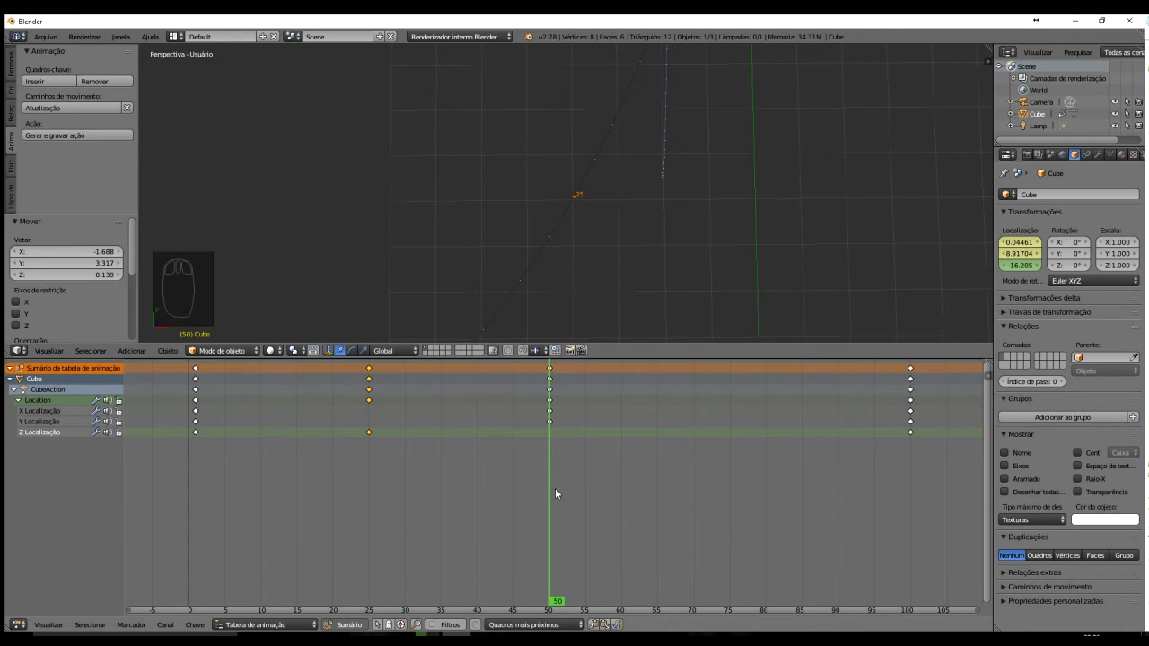
{"action": "left_click_drag", "start_coordinate": [550, 494], "coordinate": [383, 436]}
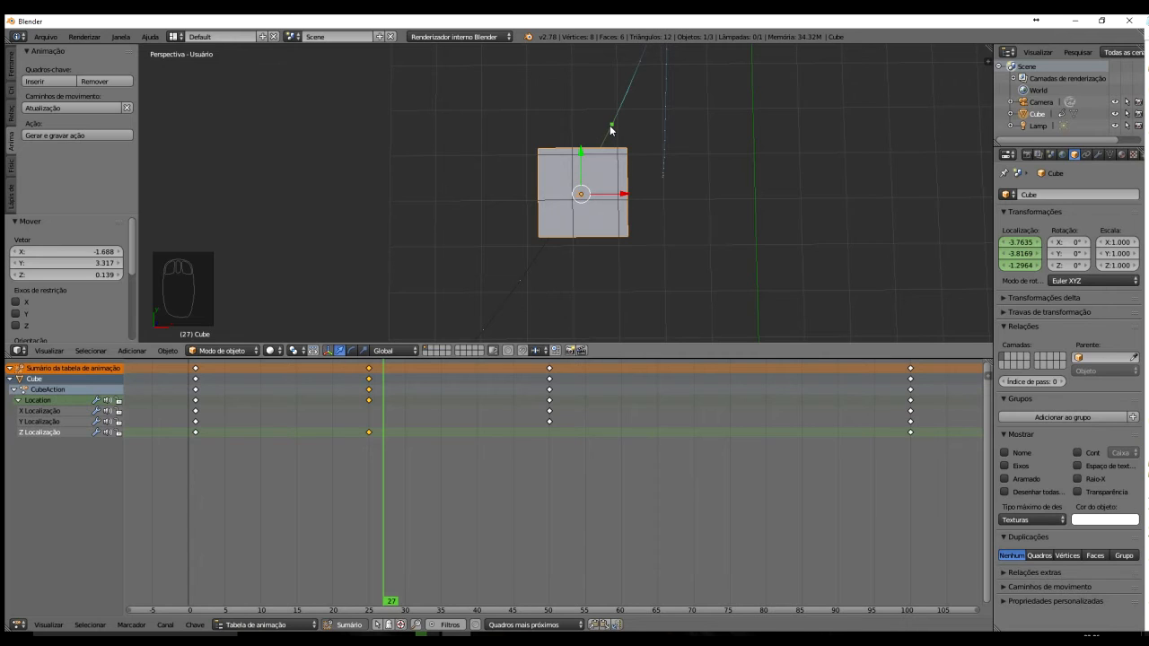
{"action": "left_click", "coordinate": [54, 107]}
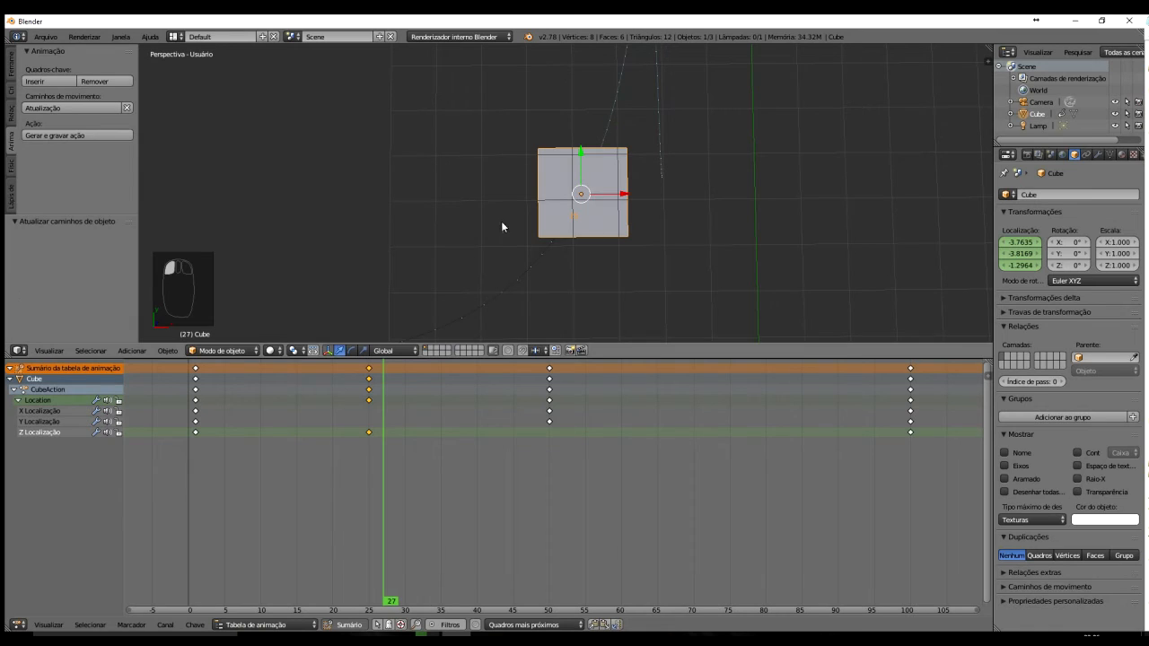
- Scrub the animation between frames 27, 78 and 64 to check the cube against its recalculated motion path
{"action": "left_click_drag", "start_coordinate": [382, 403], "coordinate": [753, 414]}
{"action": "scroll", "coordinate": [676, 186], "scroll_direction": "down", "scroll_amount": 6}
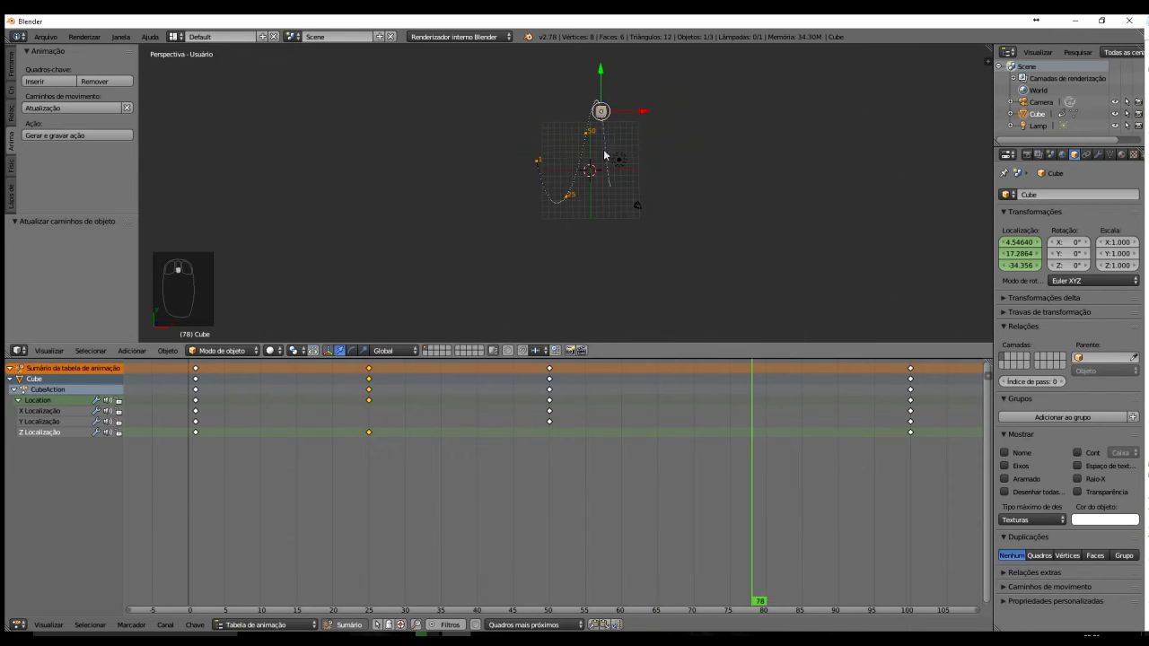
{"action": "left_click_drag", "start_coordinate": [752, 415], "coordinate": [653, 447]}
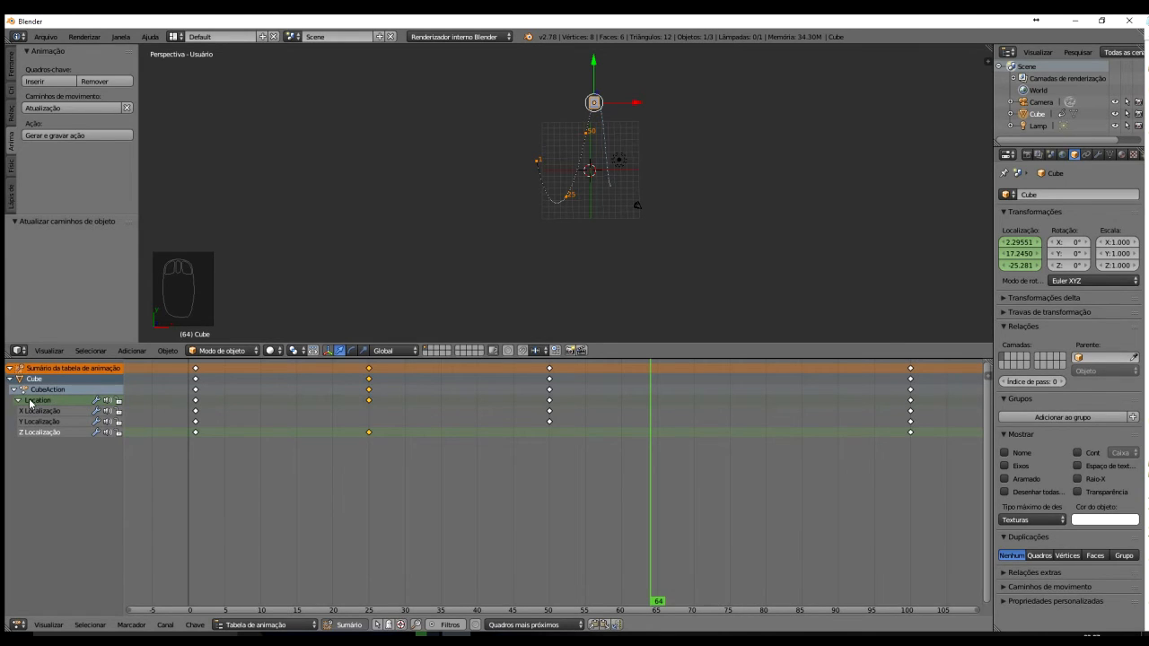
- Move the cube's X, Y and Z Location keyframes together from frame 1 to frame 0
{"action": "right_click", "coordinate": [195, 400], "text": "alt"}
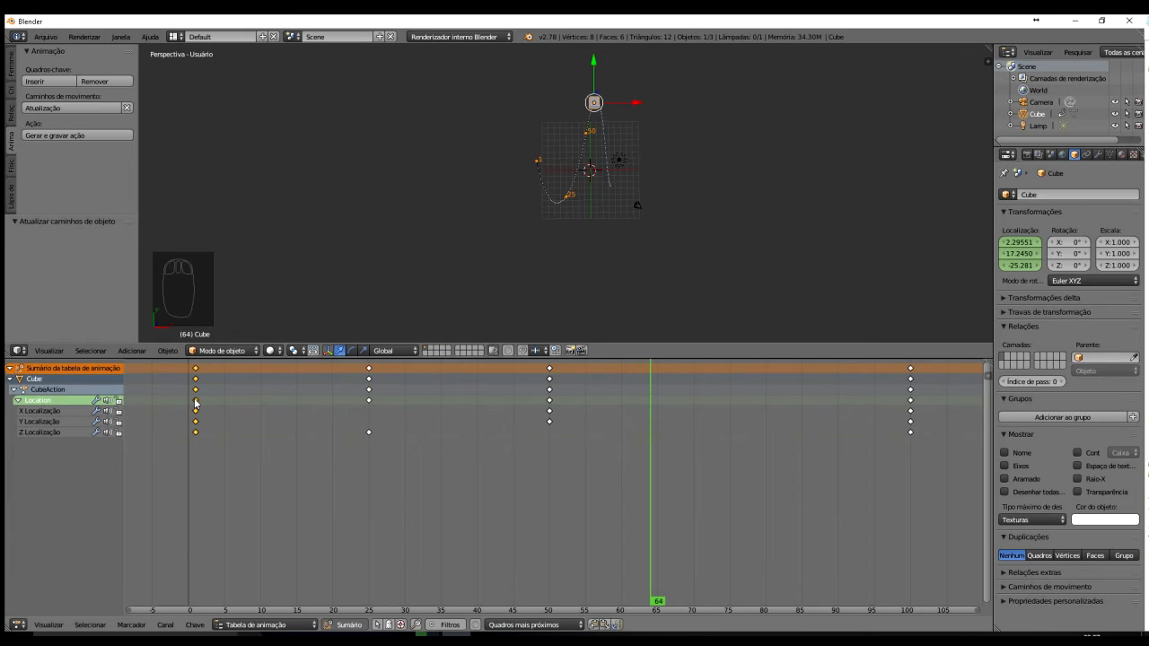
{"action": "mouse_move", "coordinate": [196, 403]}
{"action": "right_mouse_down"}
{"action": "mouse_move", "coordinate": [267, 405]}
{"action": "mouse_move", "coordinate": [191, 409]}
{"action": "right_mouse_up"}
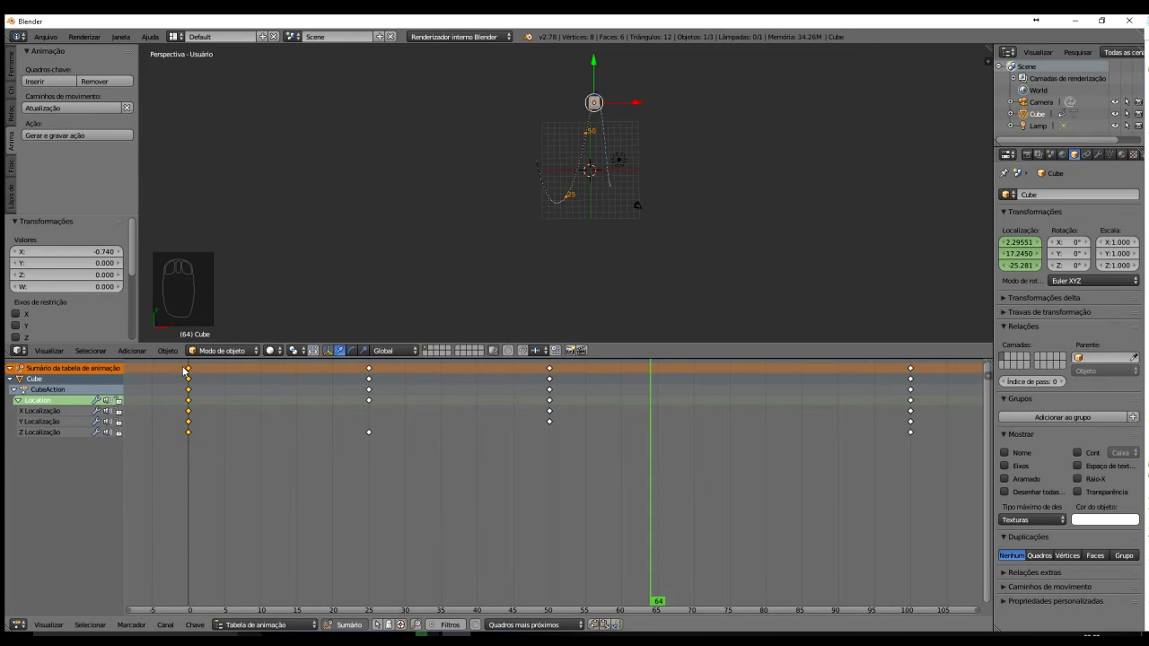
- Try moving only the Y Location keyframe about 10 frames forward from frame 0, and return it to frame 0
{"action": "left_click", "coordinate": [189, 423]}
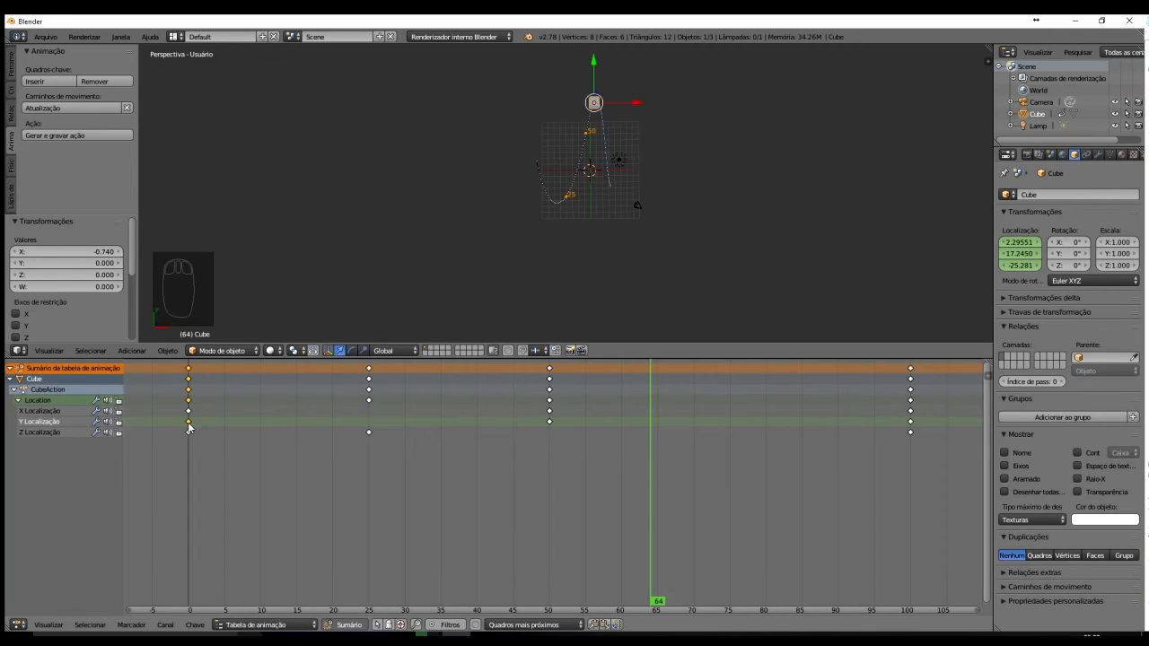
{"action": "right_click_drag", "start_coordinate": [189, 423], "coordinate": [264, 427]}
{"action": "right_click_drag", "start_coordinate": [259, 426], "coordinate": [190, 428]}
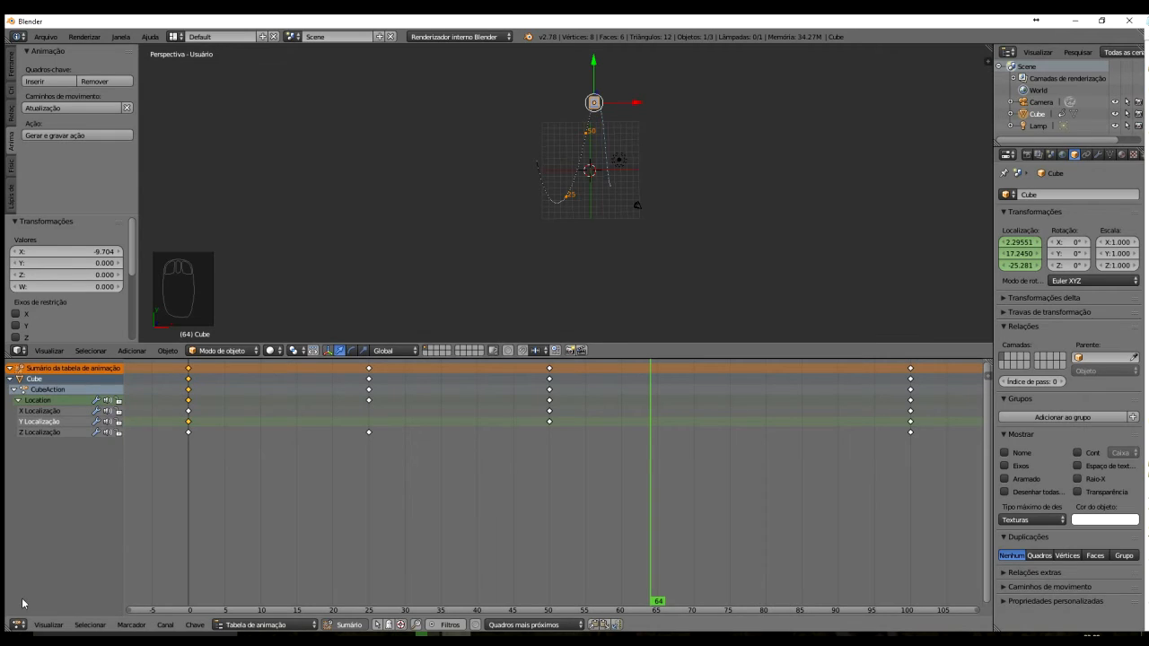
- Switch the Dope Sheet area to the Timeline (Linha do tempo) and shrink it to enlarge the 3D view
{"action": "left_click", "coordinate": [18, 625]}
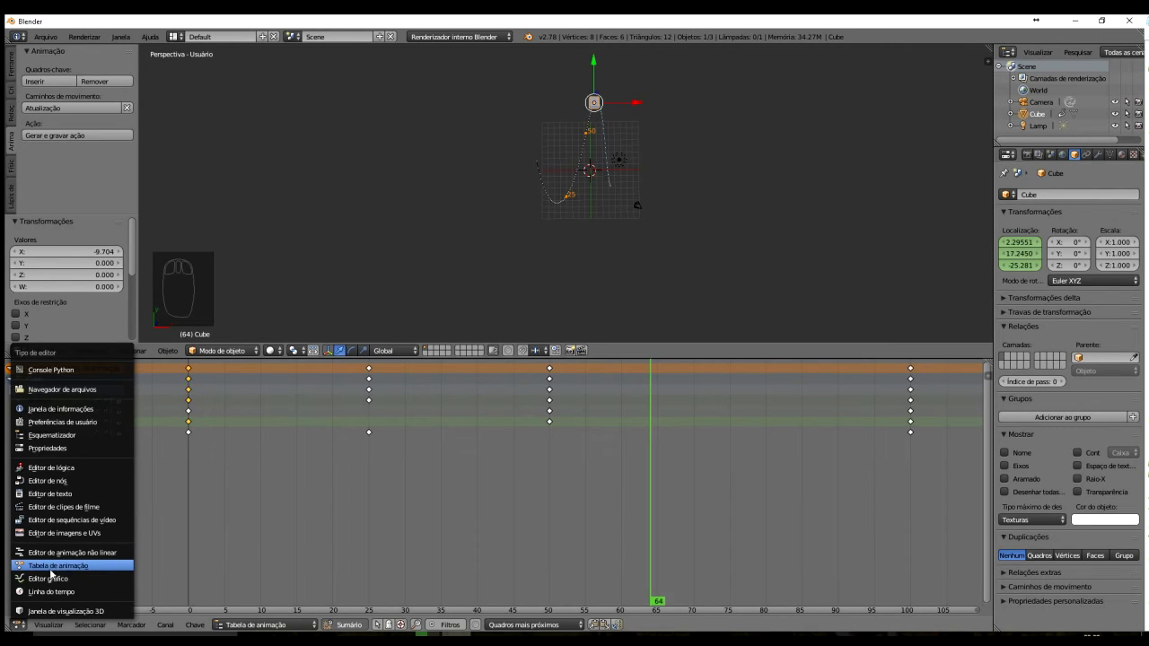
{"action": "left_click", "coordinate": [52, 593]}
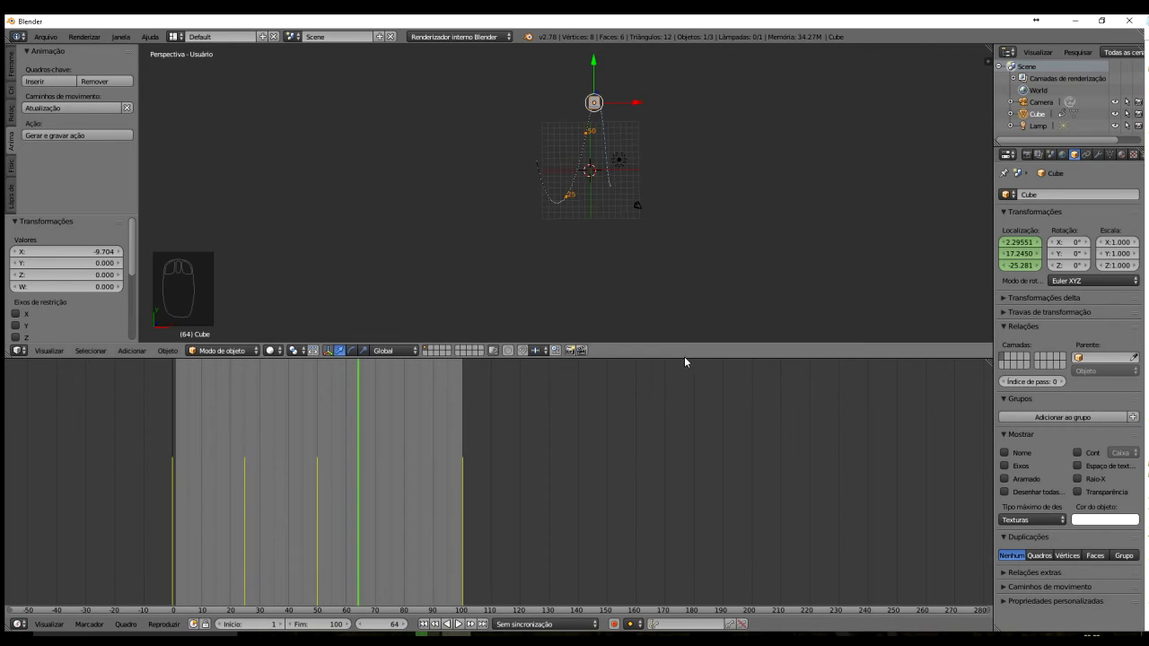
{"action": "left_click_drag", "start_coordinate": [683, 359], "coordinate": [689, 584]}
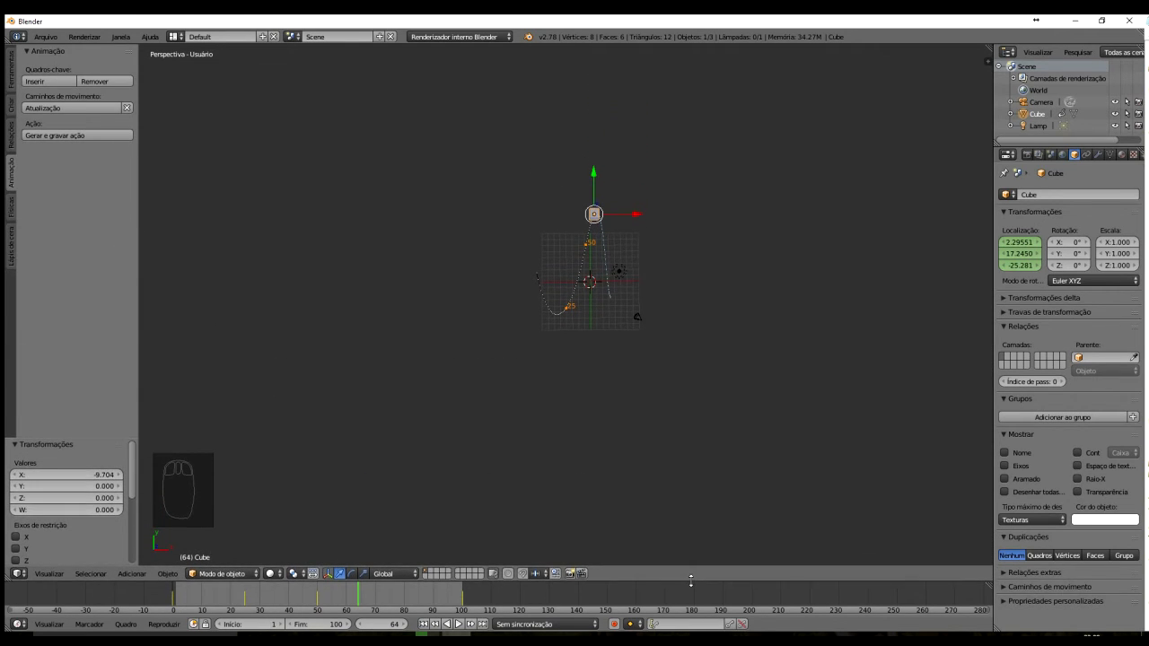
- Check the cube's position along its motion path at the keyframes on frames 0, 25, 50 and 100
{"action": "left_click", "coordinate": [172, 601]}
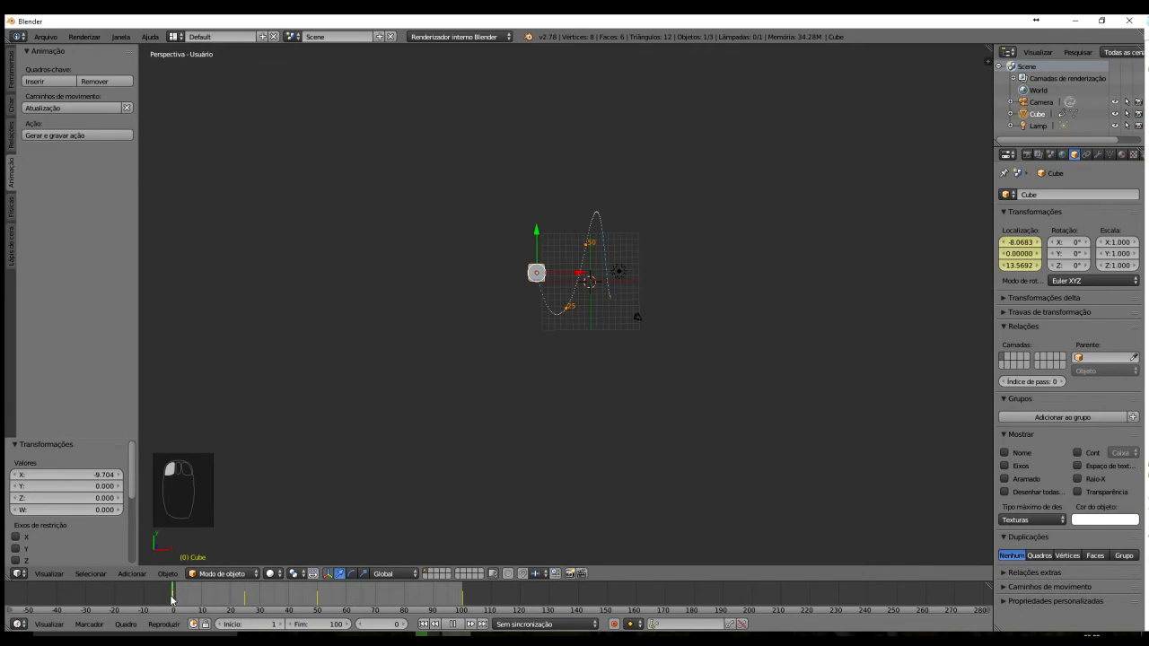
{"action": "left_click", "coordinate": [244, 599]}
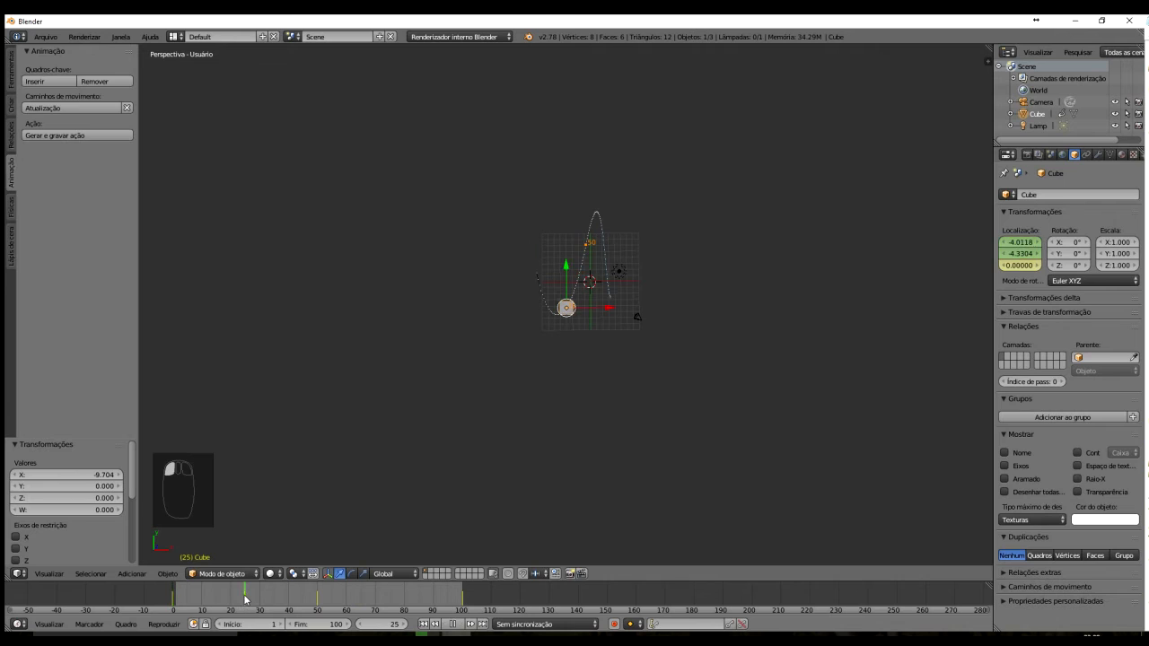
{"action": "left_click", "coordinate": [173, 601]}
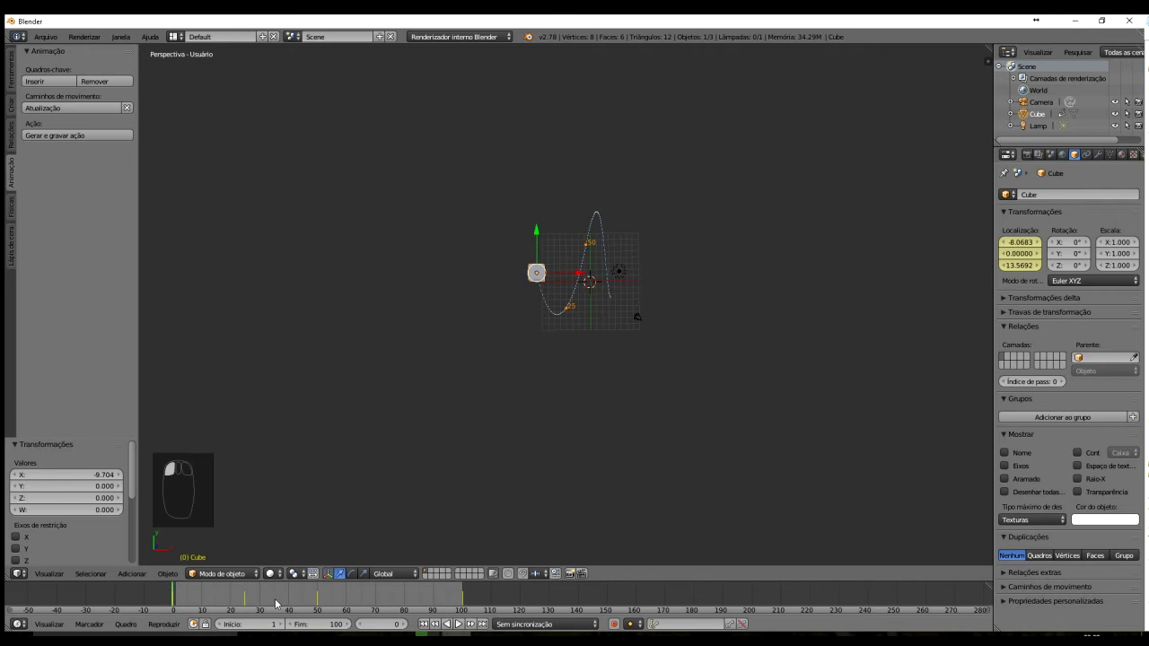
{"action": "left_click", "coordinate": [246, 600]}
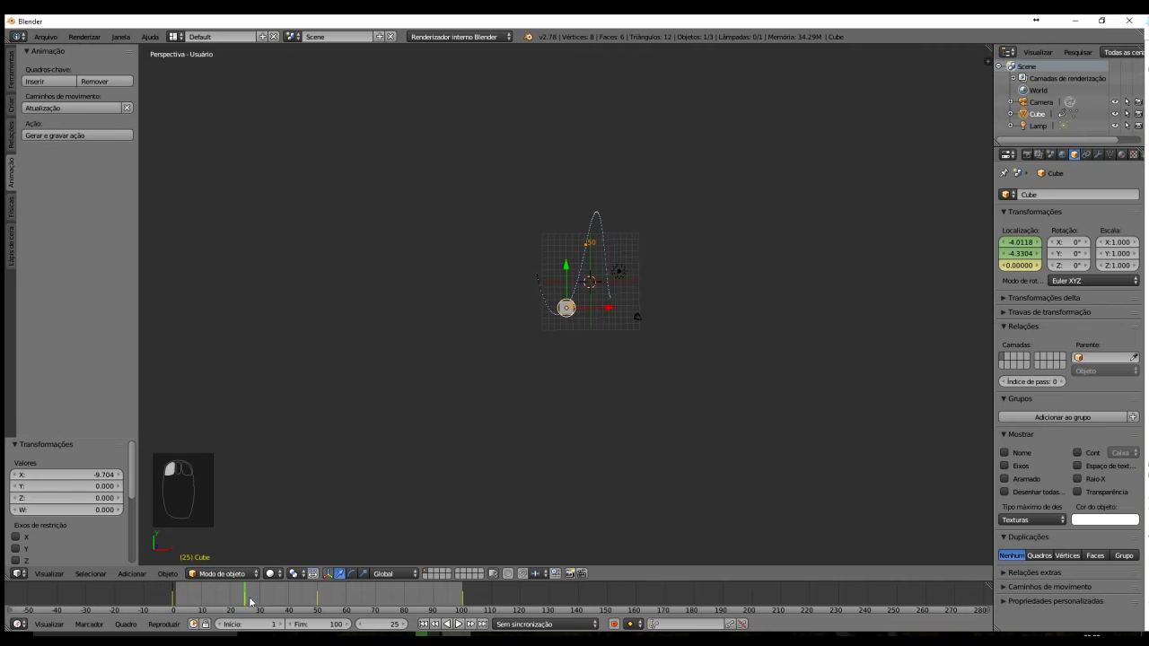
{"action": "left_click", "coordinate": [317, 601]}
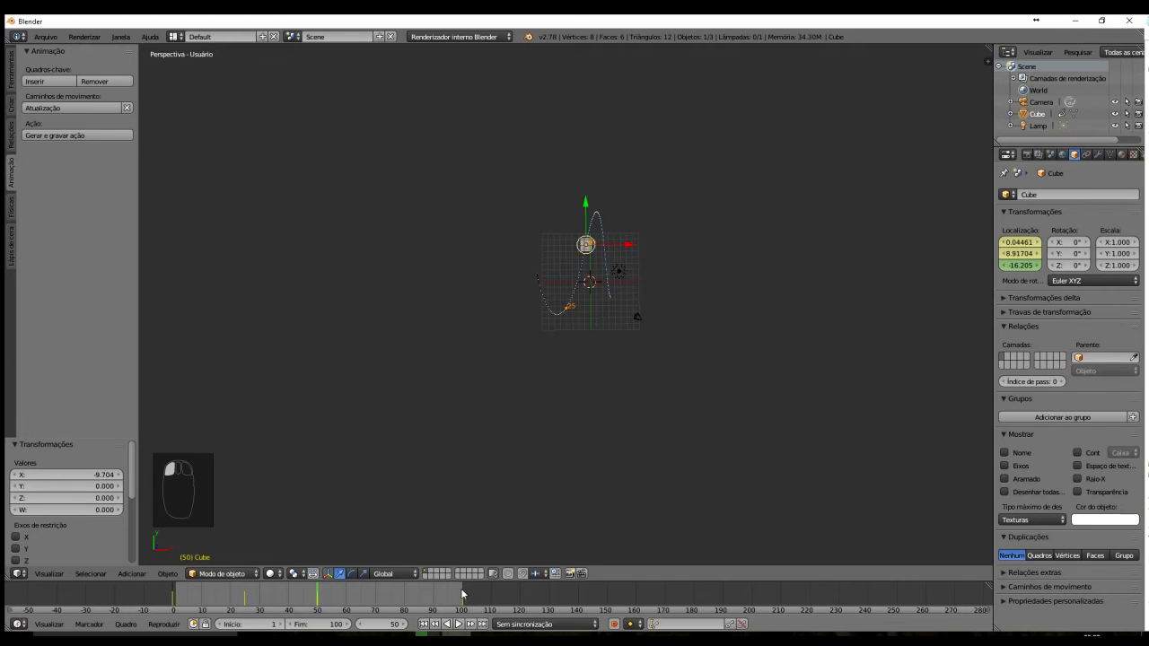
{"action": "left_click", "coordinate": [463, 600]}
{"action": "scroll", "coordinate": [627, 343], "scroll_direction": "up", "scroll_amount": 5}
{"action": "scroll", "coordinate": [628, 343], "scroll_direction": "down", "scroll_amount": 1}
{"action": "middle_click_drag", "start_coordinate": [804, 262], "coordinate": [707, 315]}
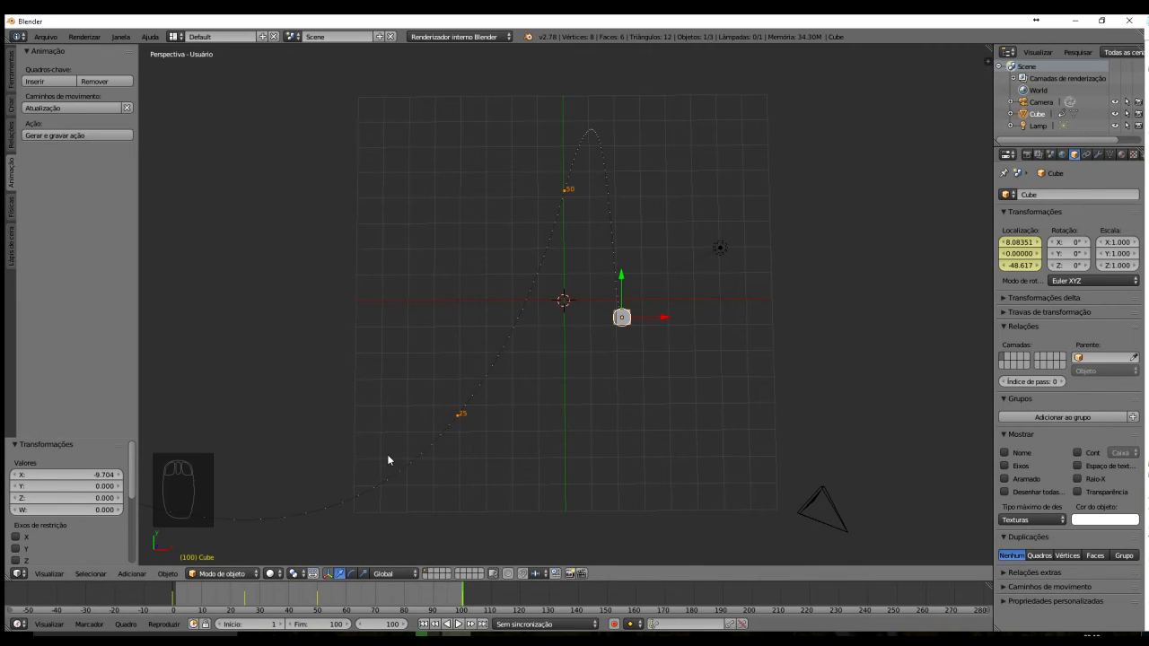
- At frame 50, move the camera to about X -5.56, Y -1.74, Z 5.54 and insert a Location keyframe
{"action": "left_click", "coordinate": [317, 604]}
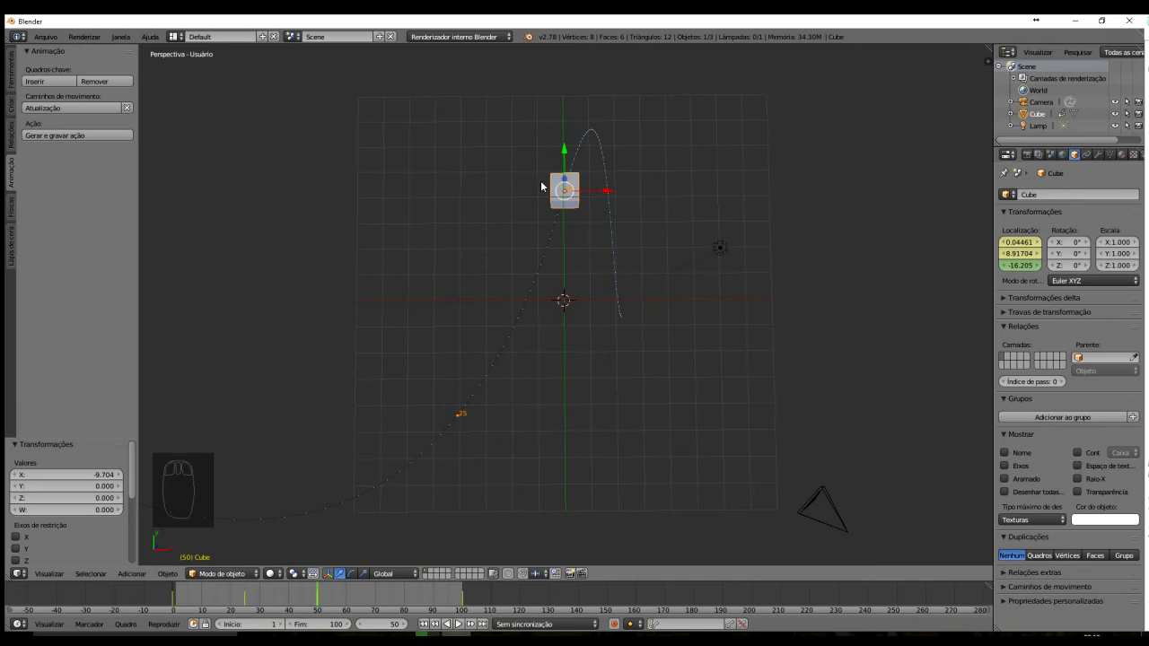
{"action": "right_click", "coordinate": [834, 524]}
{"action": "key", "text": "g"}
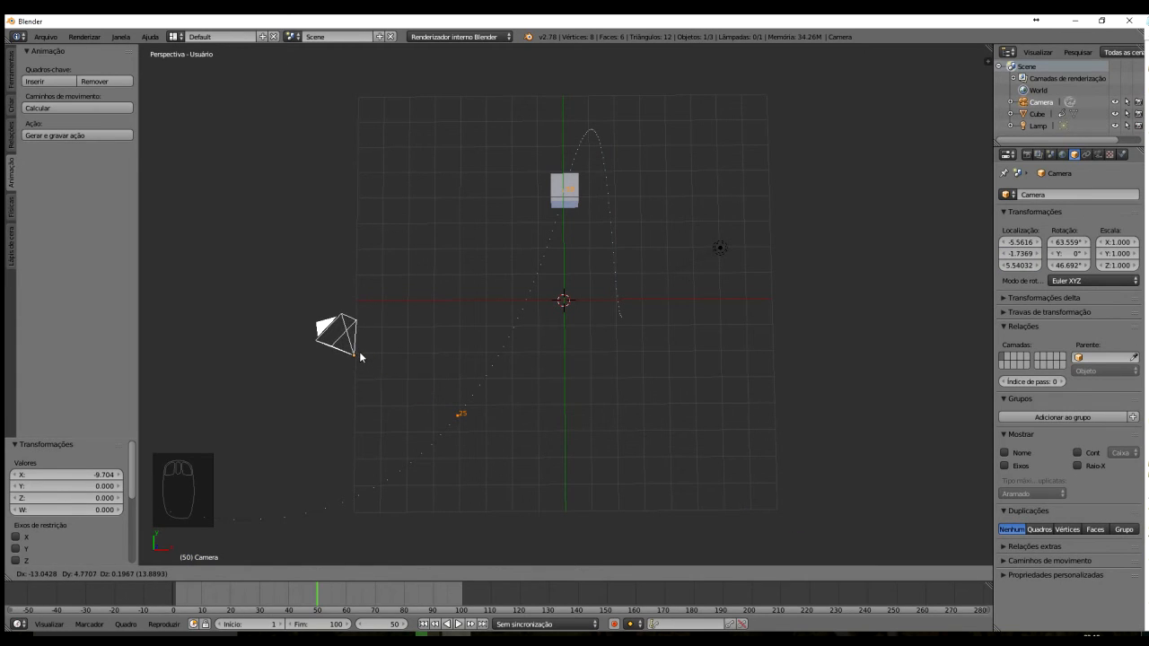
{"action": "left_click", "coordinate": [359, 357]}
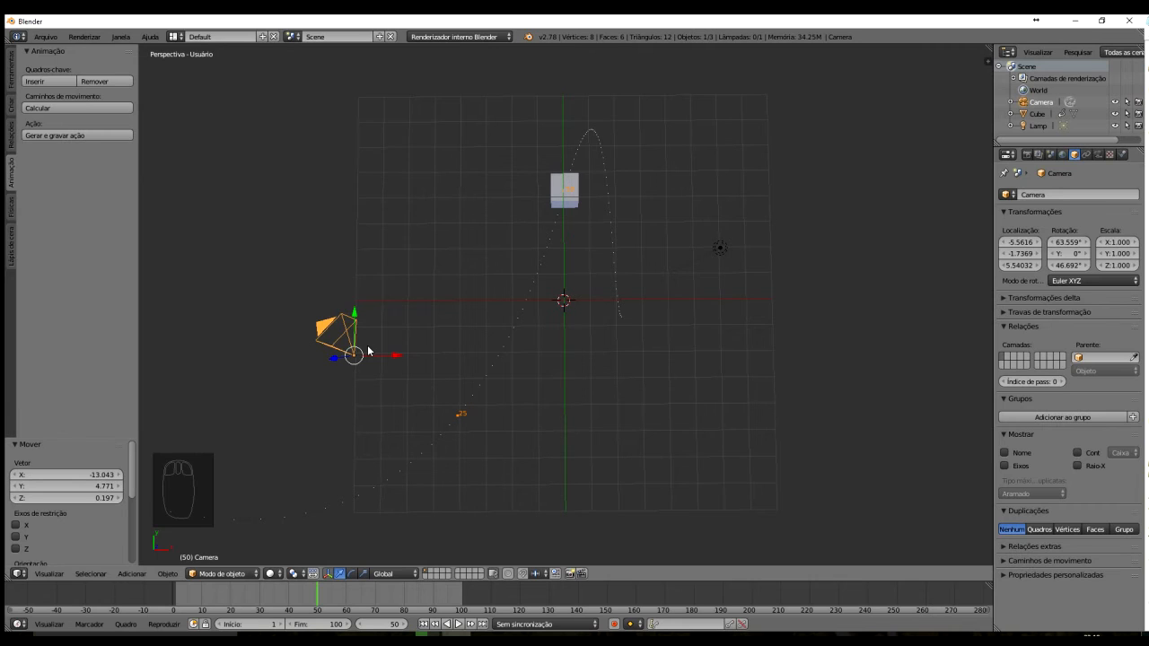
{"action": "key", "text": "i"}
{"action": "left_click", "coordinate": [367, 344]}
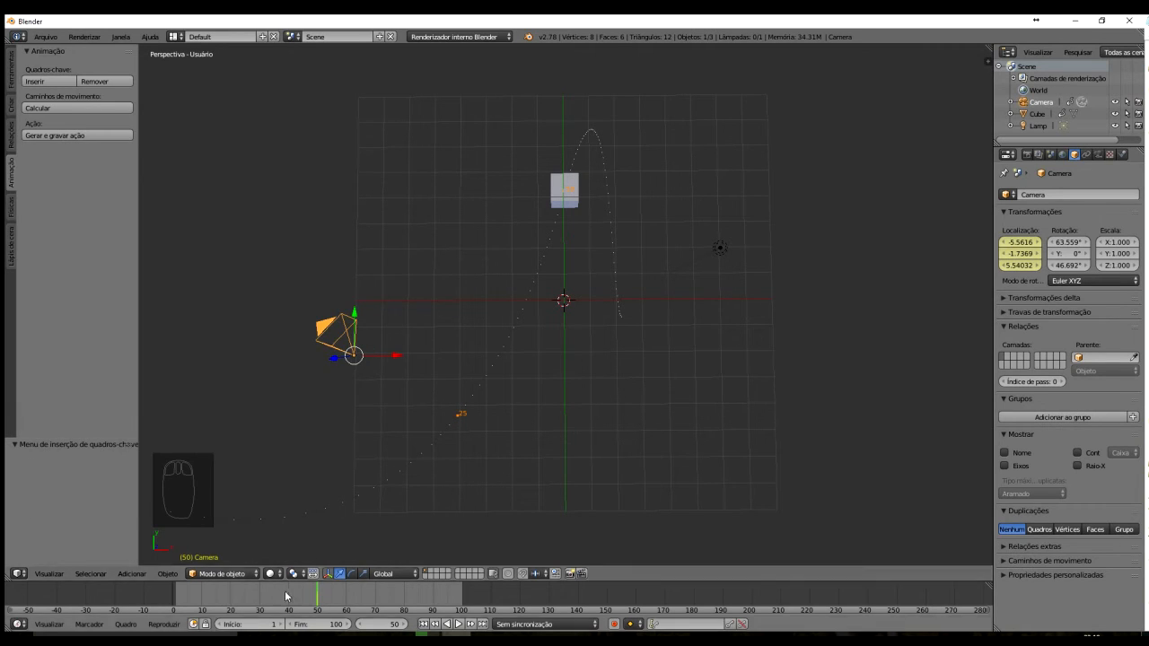
- At frame 1, move the camera to about X 4.33, Y 4.18, Z 5.79 and insert a Location keyframe
{"action": "left_click_drag", "start_coordinate": [316, 600], "coordinate": [174, 596]}
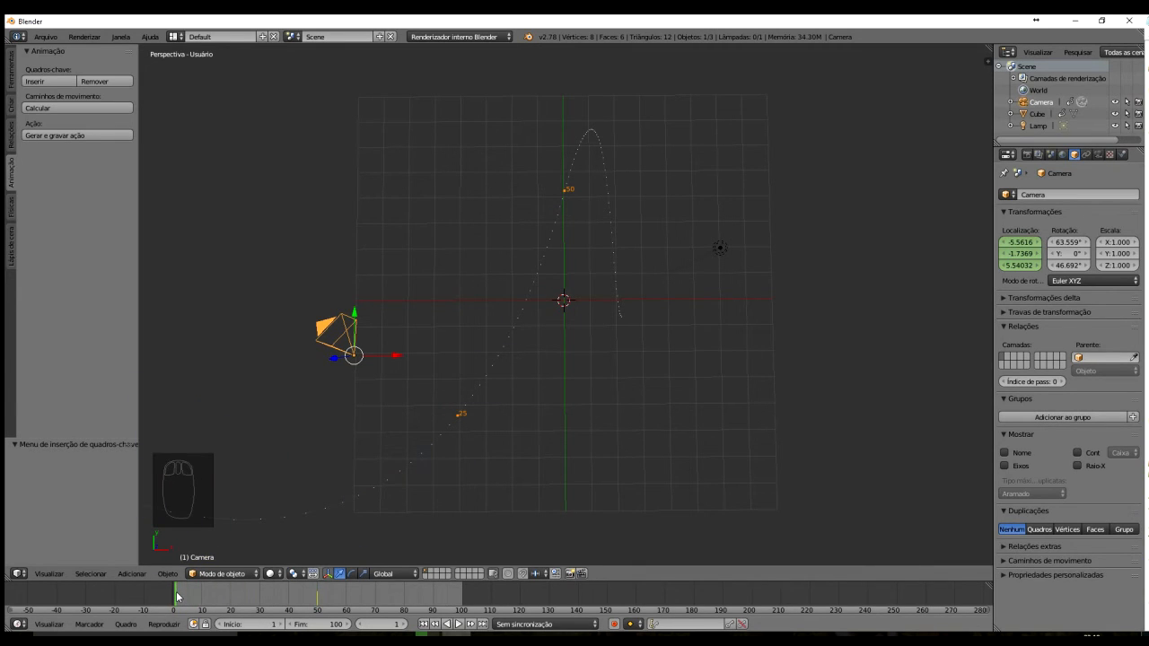
{"action": "left_click_drag", "start_coordinate": [362, 357], "coordinate": [732, 130]}
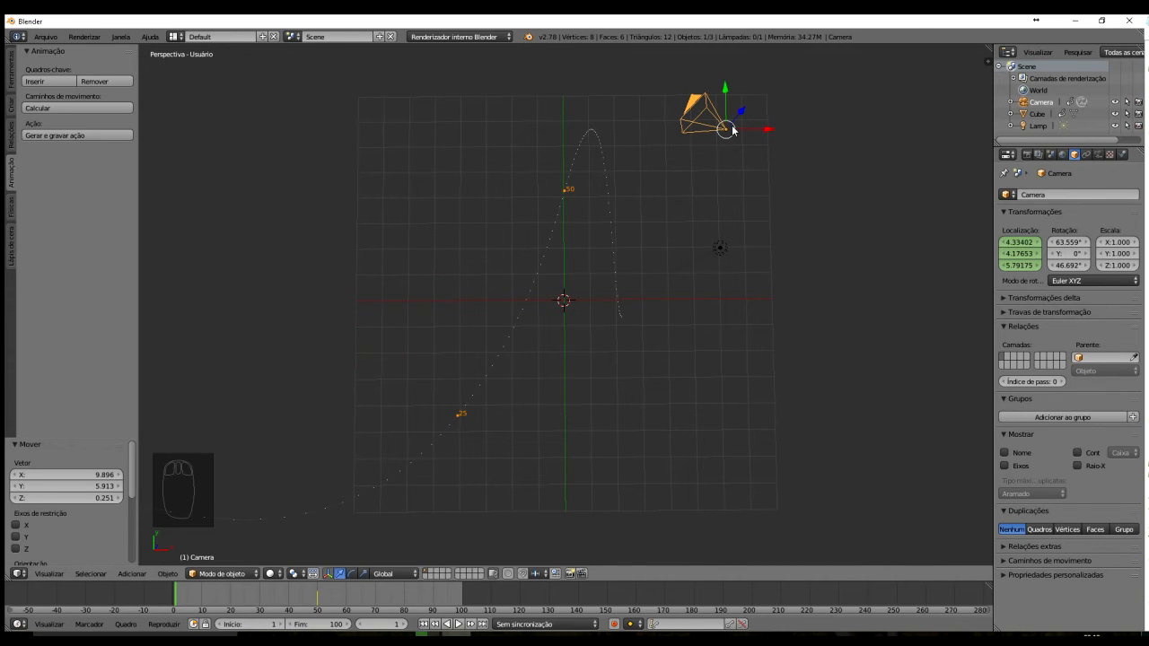
{"action": "key", "text": "i"}
{"action": "left_click", "coordinate": [731, 126]}
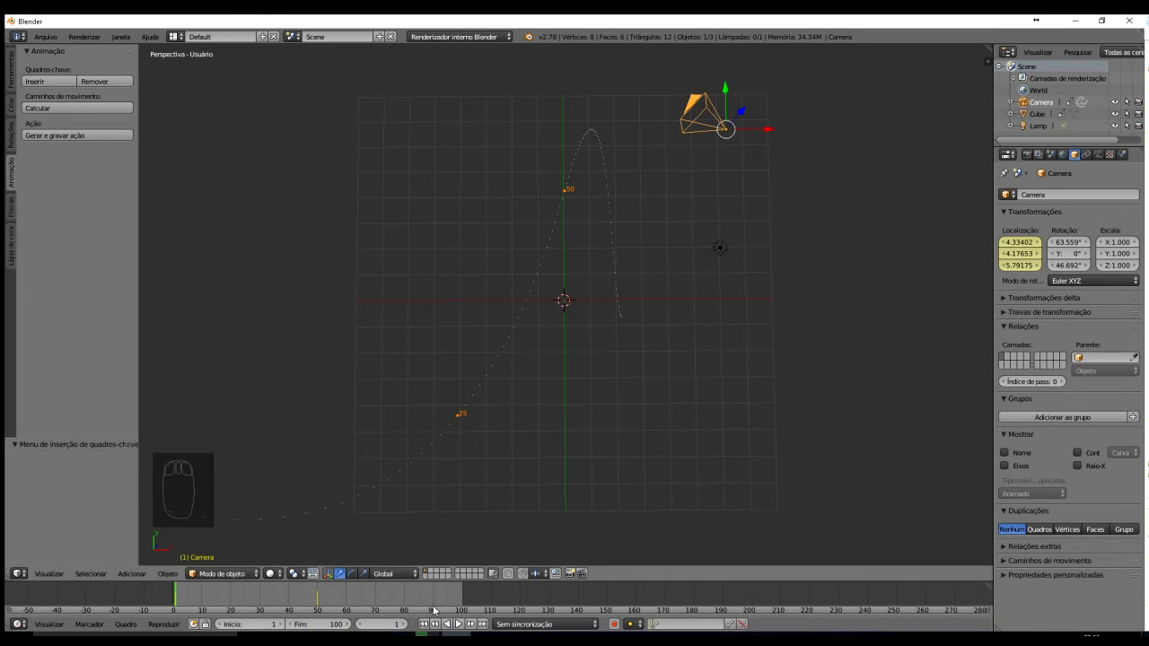
- At frame 100, move the camera to about X 3.66, Y -5.02, Z 5.41 and insert a Location keyframe
{"action": "left_click", "coordinate": [462, 597]}
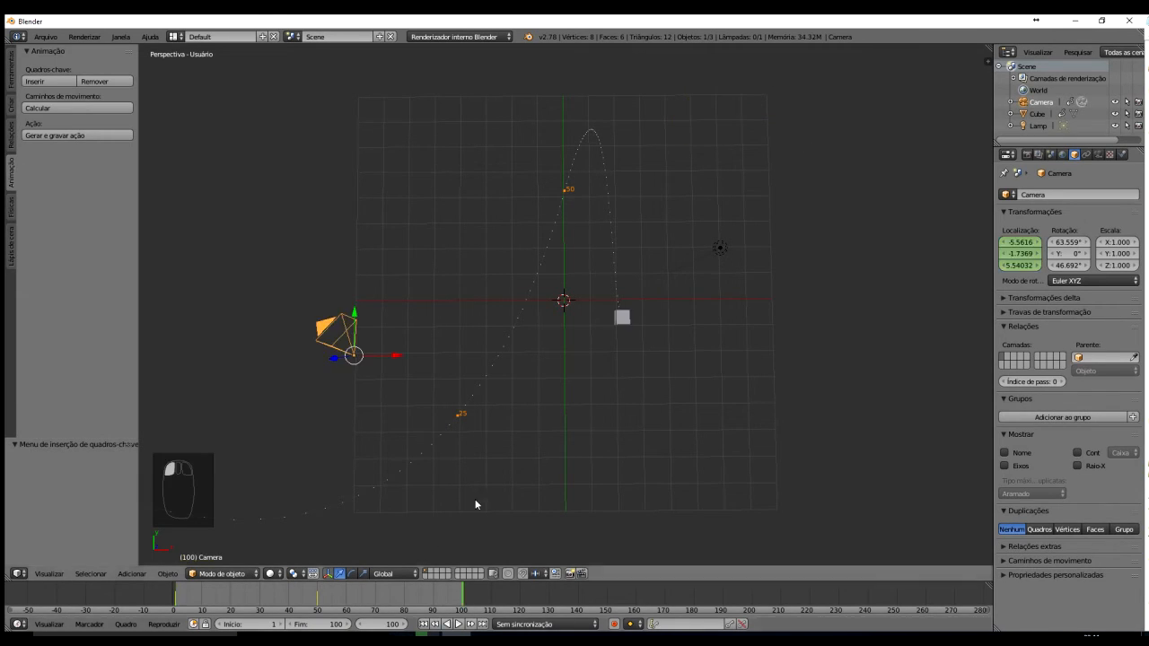
{"action": "left_click_drag", "start_coordinate": [354, 361], "coordinate": [705, 488]}
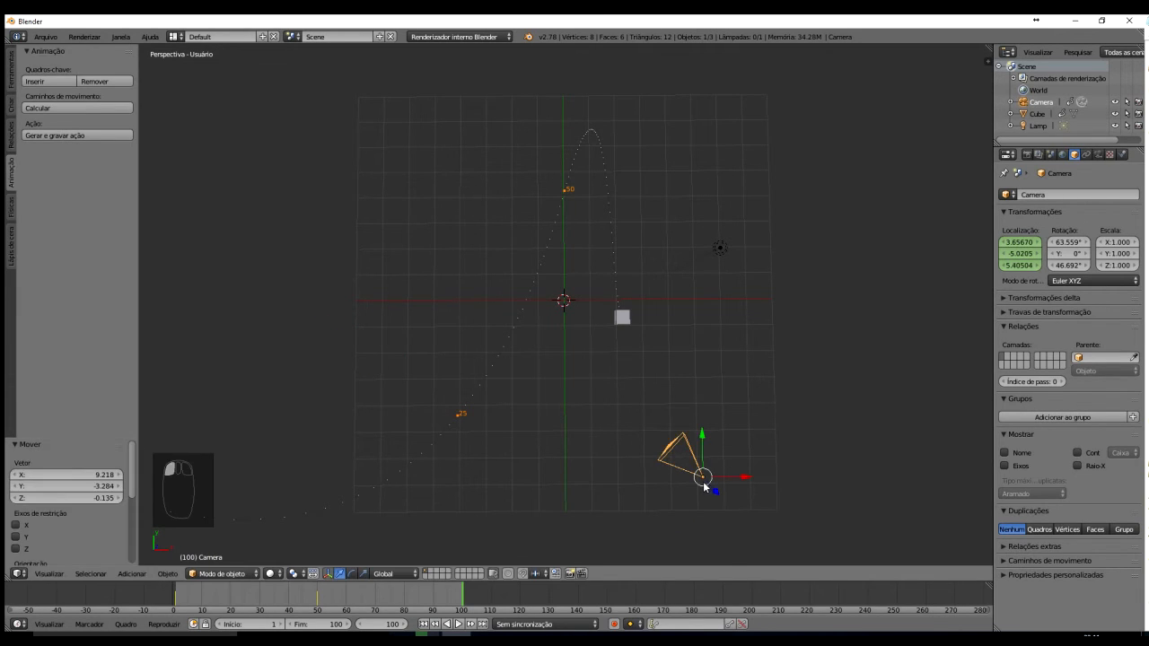
{"action": "key", "text": "i"}
{"action": "left_click", "coordinate": [695, 396]}
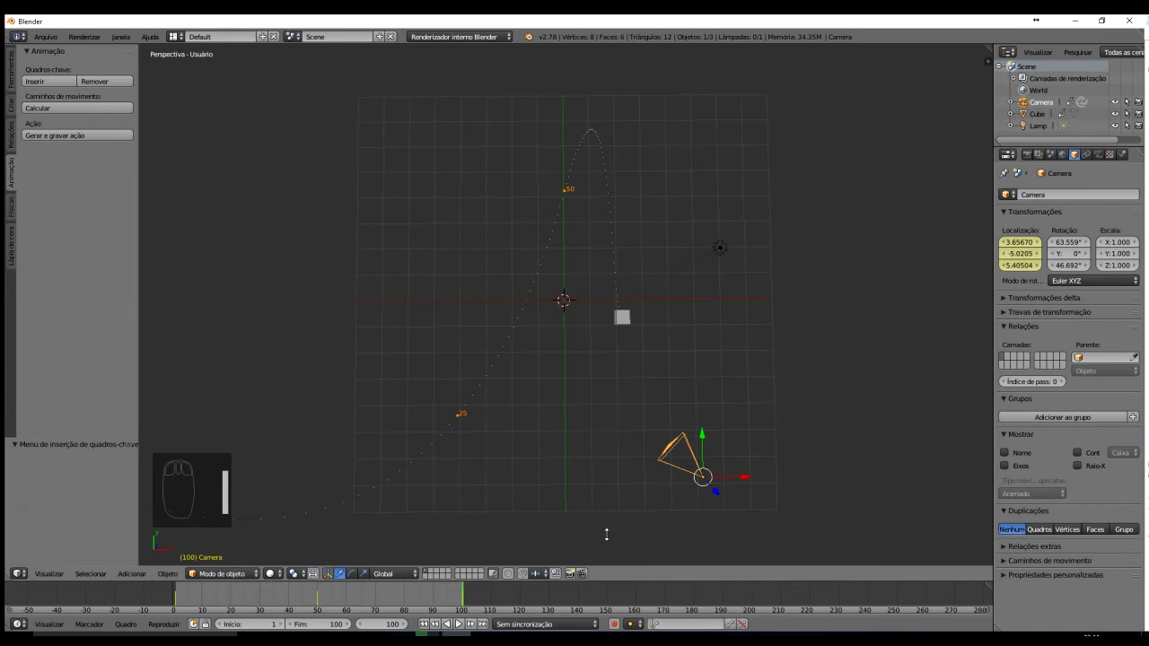
- Delete the cube's keyframes at frame 50 and scrub the timeline around that frame to refresh its position
{"action": "left_click_drag", "start_coordinate": [462, 599], "coordinate": [317, 610]}
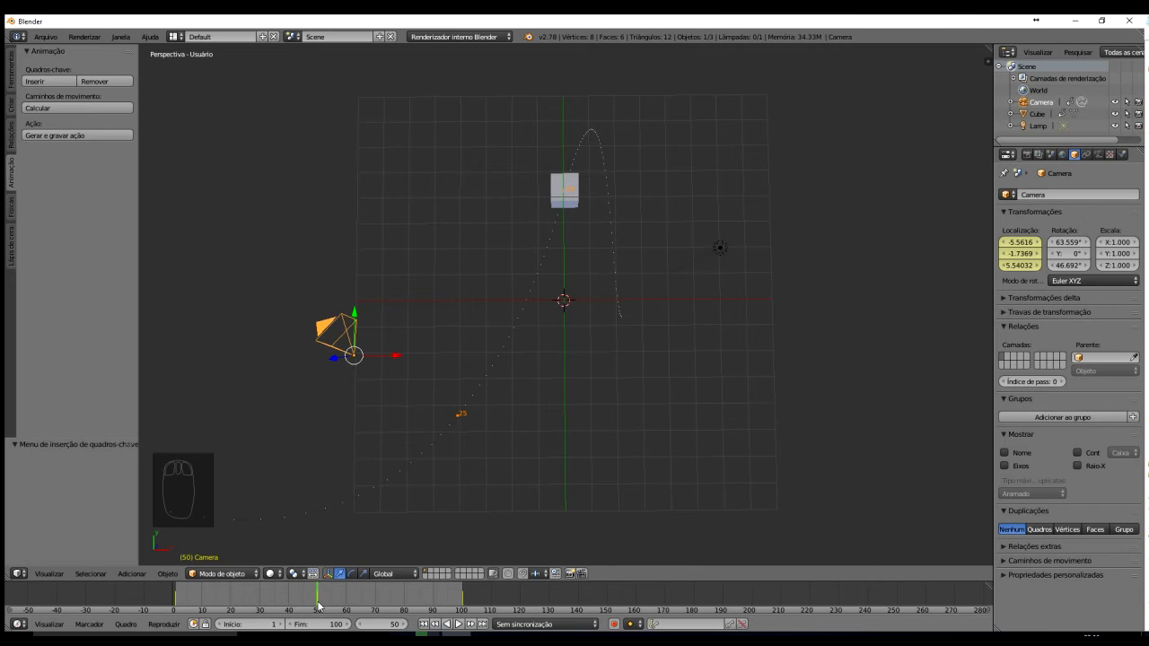
{"action": "right_click", "coordinate": [559, 186]}
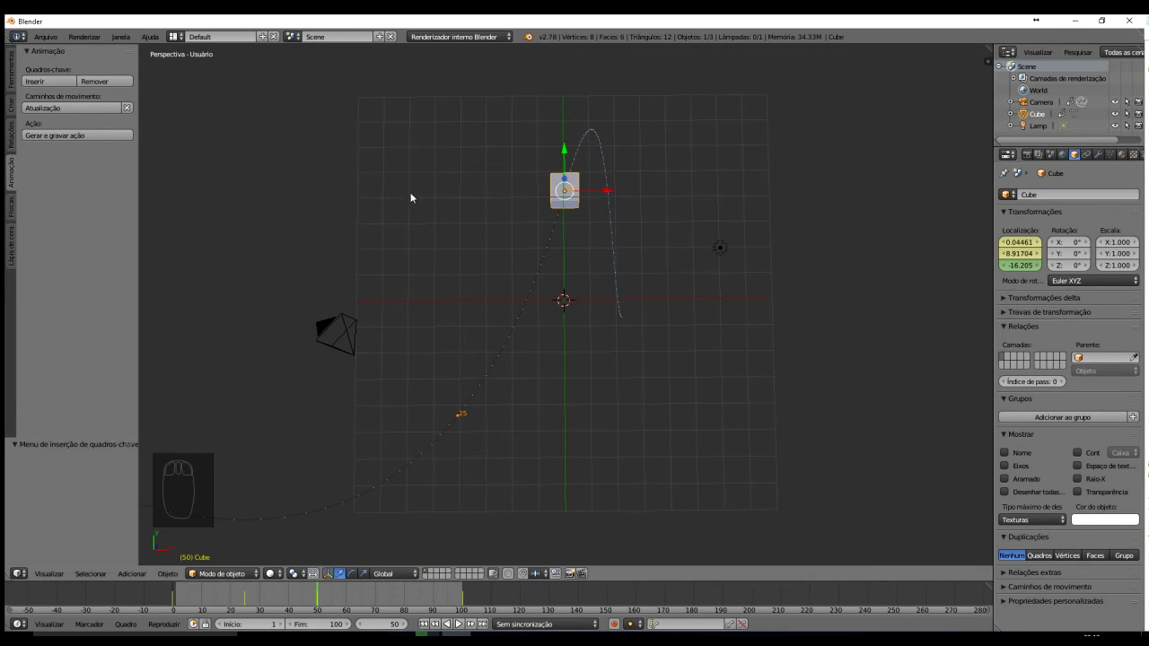
{"action": "left_click", "coordinate": [97, 79]}
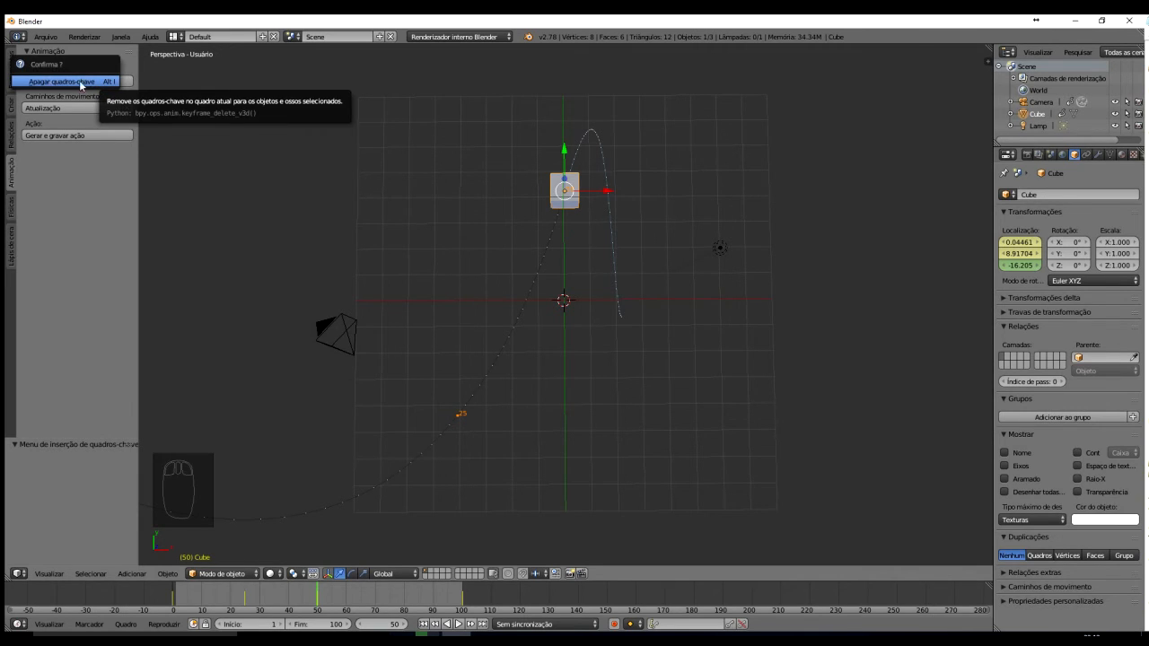
{"action": "left_click", "coordinate": [92, 82]}
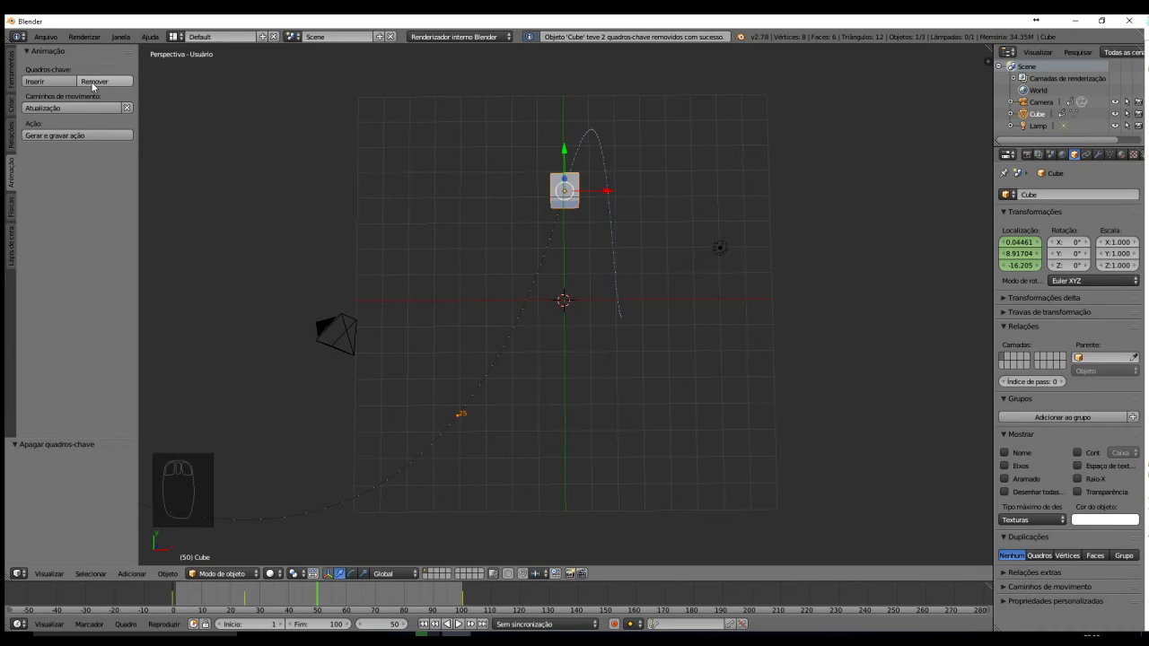
{"action": "mouse_move", "coordinate": [320, 597]}
{"action": "left_mouse_down"}
{"action": "mouse_move", "coordinate": [419, 599]}
{"action": "mouse_move", "coordinate": [211, 599]}
{"action": "mouse_move", "coordinate": [157, 618]}
{"action": "mouse_move", "coordinate": [441, 607]}
{"action": "mouse_move", "coordinate": [262, 608]}
{"action": "mouse_move", "coordinate": [316, 607]}
{"action": "left_mouse_up"}
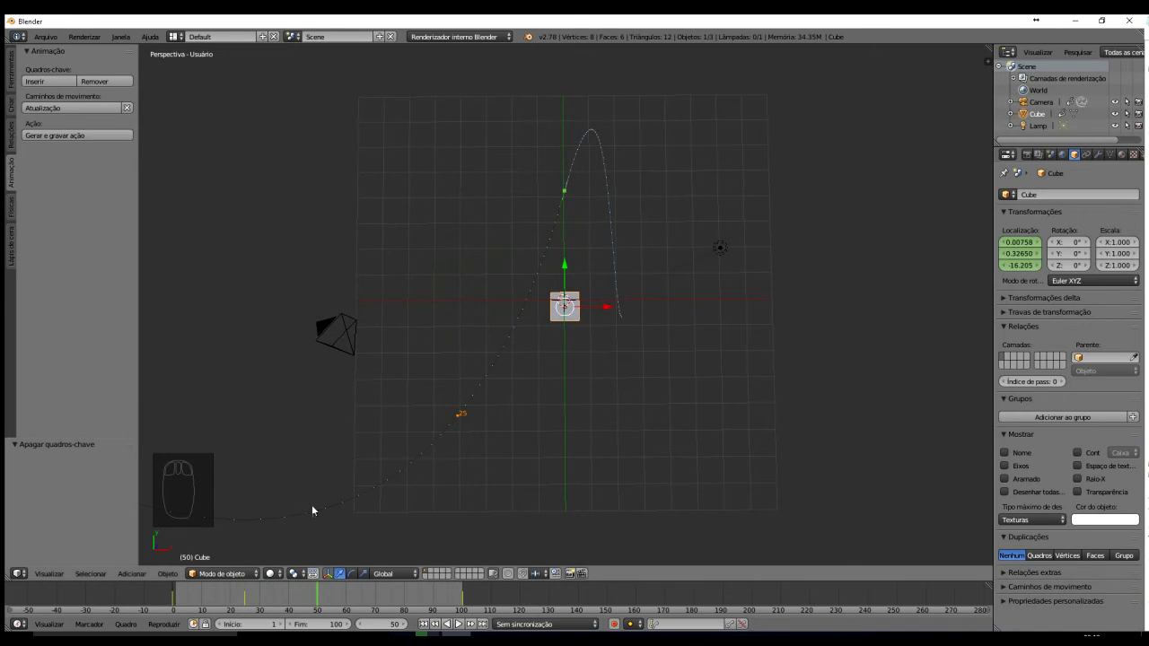
- Compare the timeline keyframes of the camera, the cube and all objects together by changing the selection around frame 31
{"action": "right_click", "coordinate": [341, 325]}
{"action": "left_click_drag", "start_coordinate": [316, 604], "coordinate": [207, 598]}
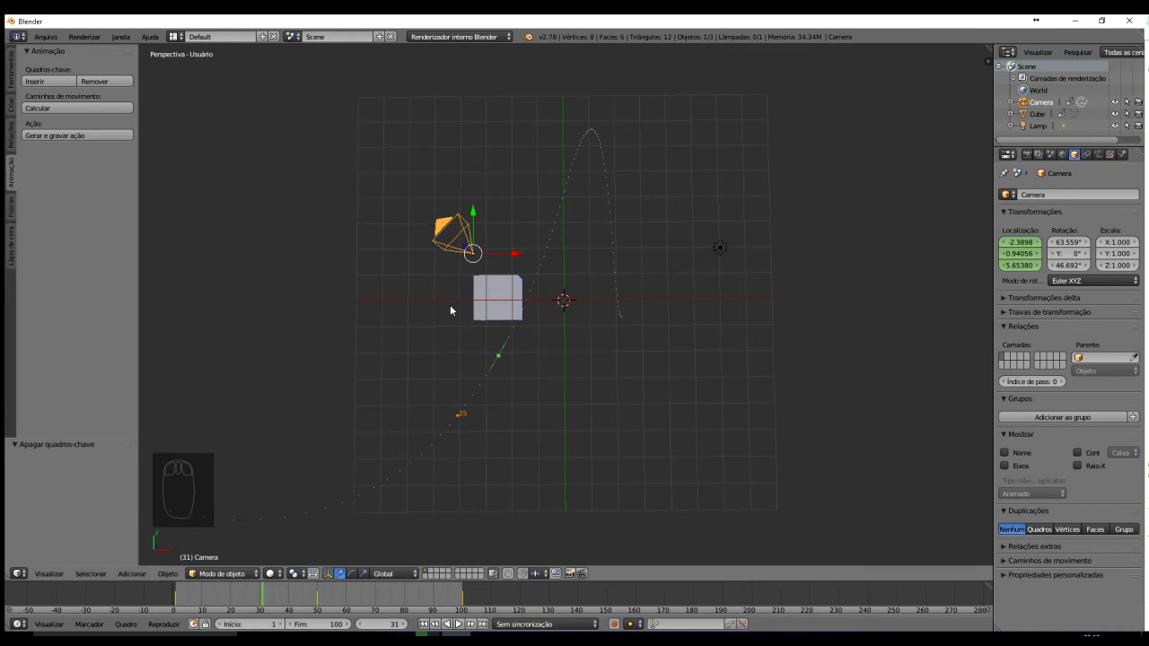
{"action": "right_click", "coordinate": [491, 282]}
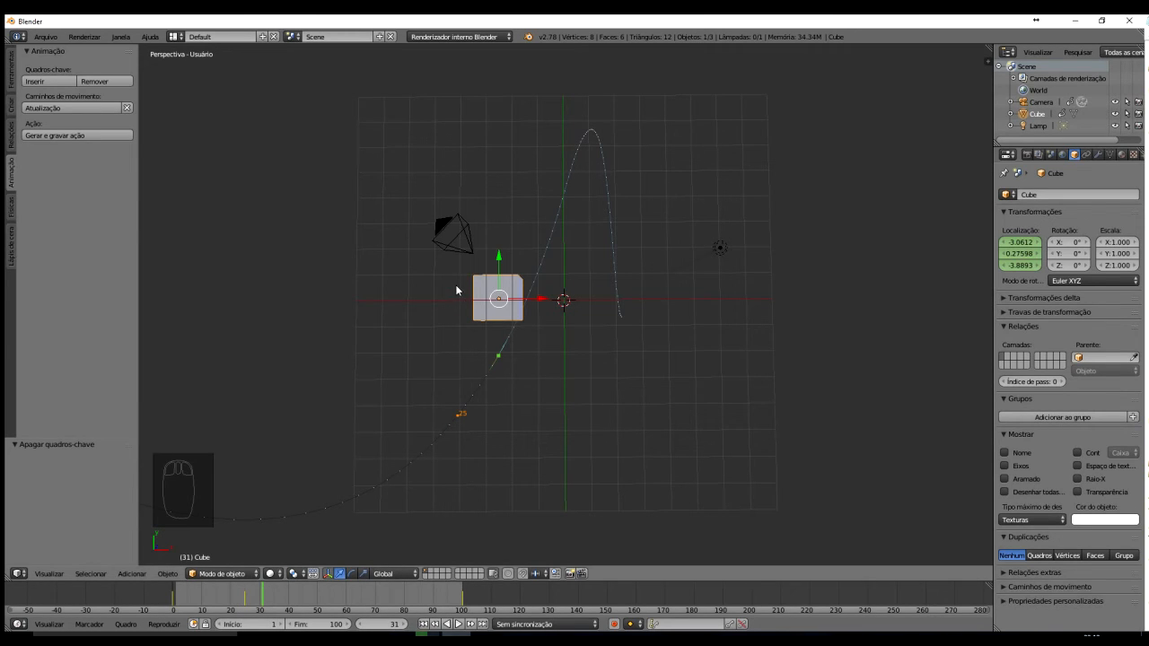
{"action": "key", "text": "a"}
{"action": "key", "text": "a"}
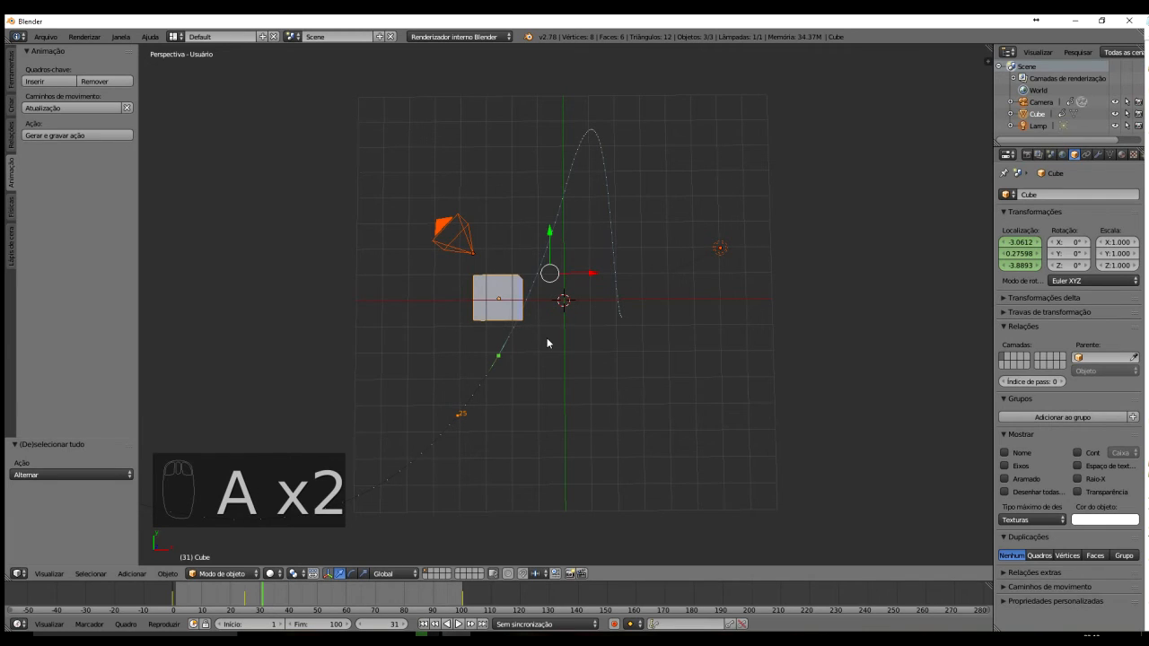
{"action": "key", "text": "a"}
{"action": "key", "text": "a"}
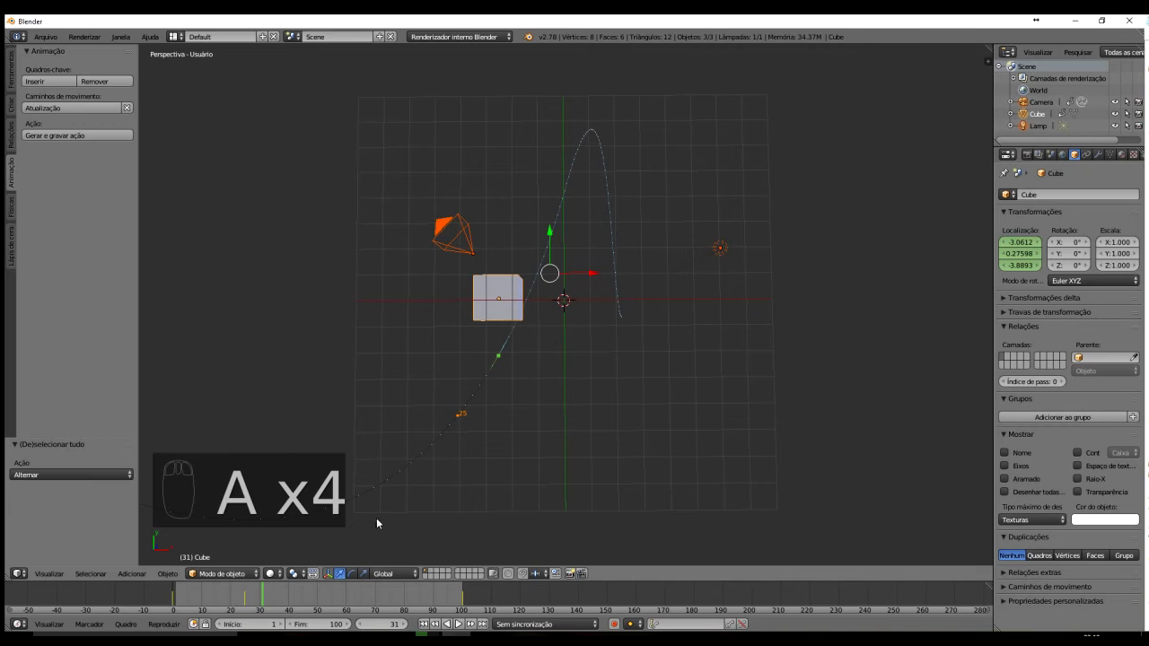
{"action": "right_click", "coordinate": [464, 253]}
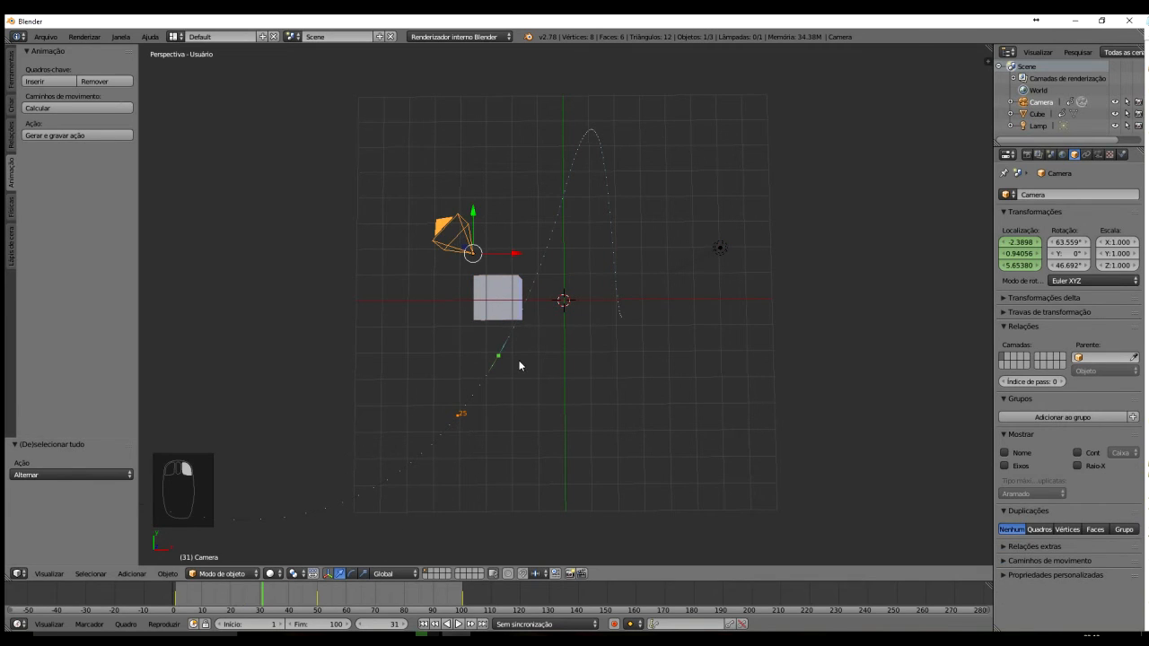
{"action": "key", "text": "a"}
{"action": "key", "text": "a"}
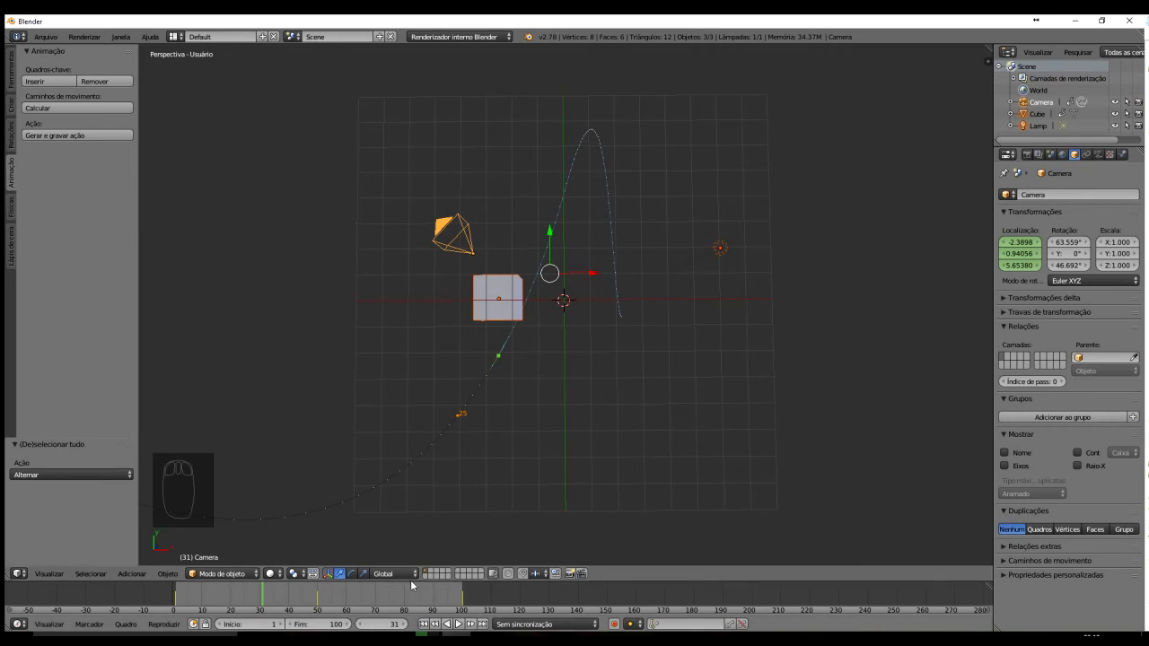
- Select the camera and cube together, try moving both about 7.78 on X and -4.08 on Y at frame 31, and go to frame 25
{"action": "left_click", "coordinate": [485, 298]}
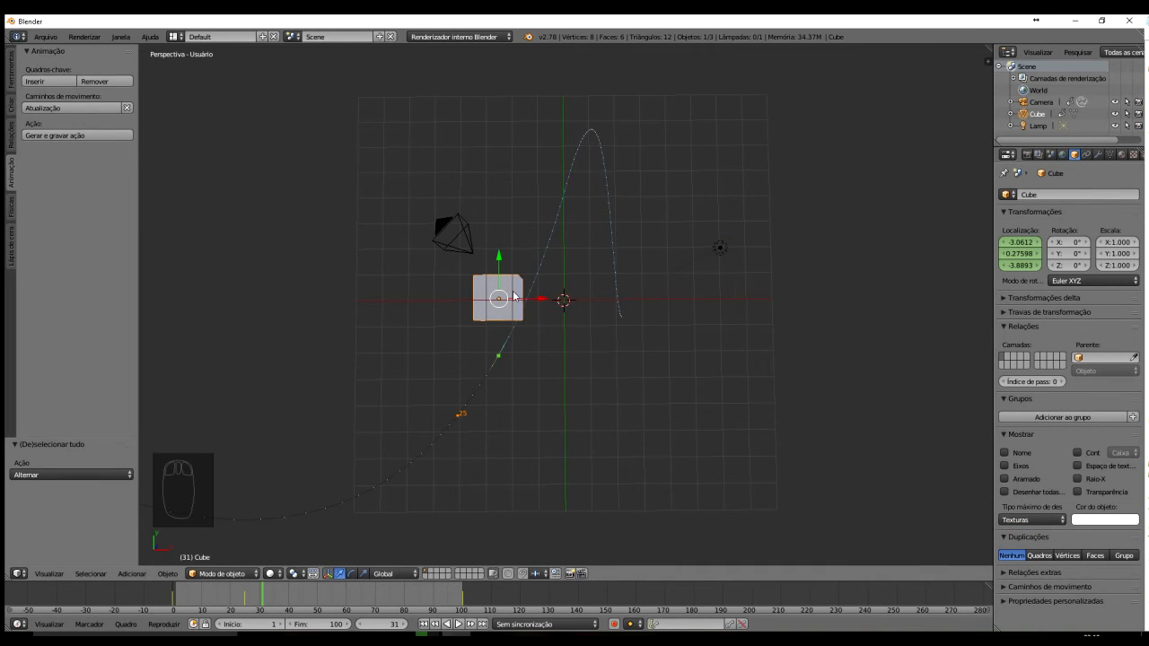
{"action": "right_click", "coordinate": [464, 239]}
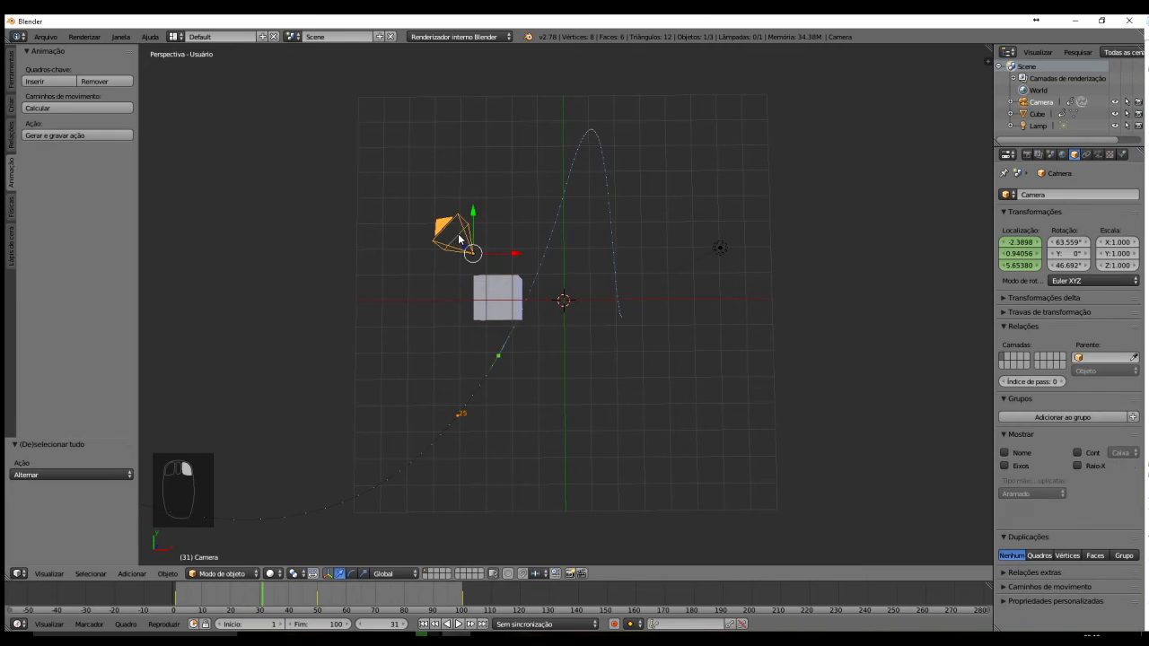
{"action": "right_click", "coordinate": [499, 280], "text": "shift"}
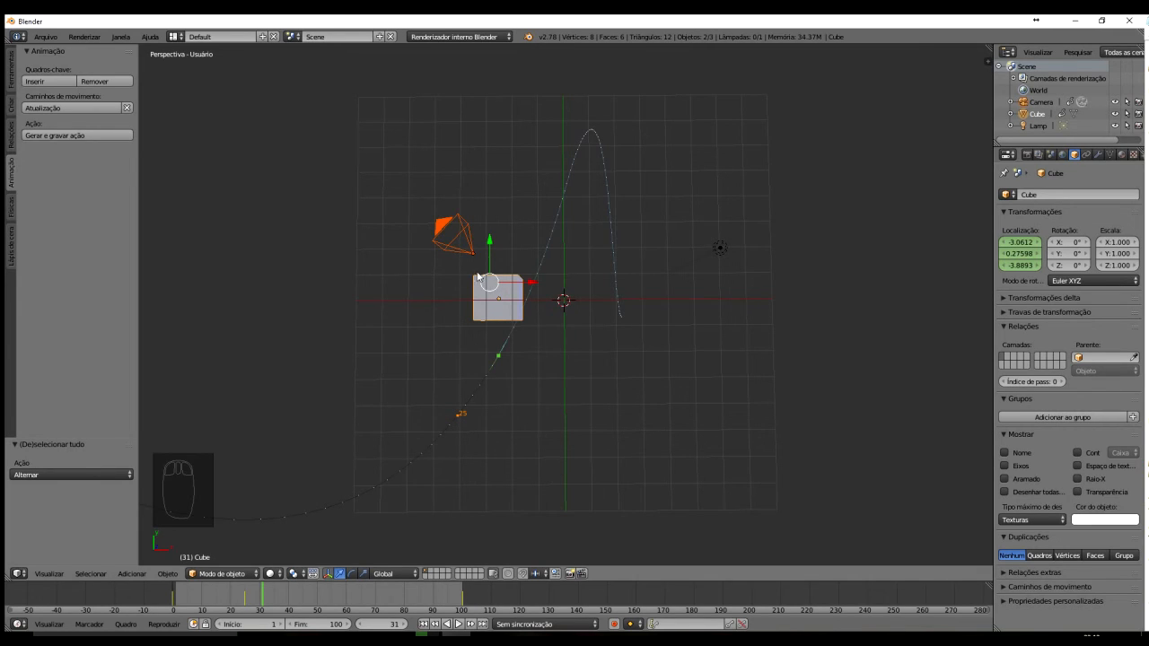
{"action": "left_click_drag", "start_coordinate": [493, 284], "coordinate": [706, 393]}
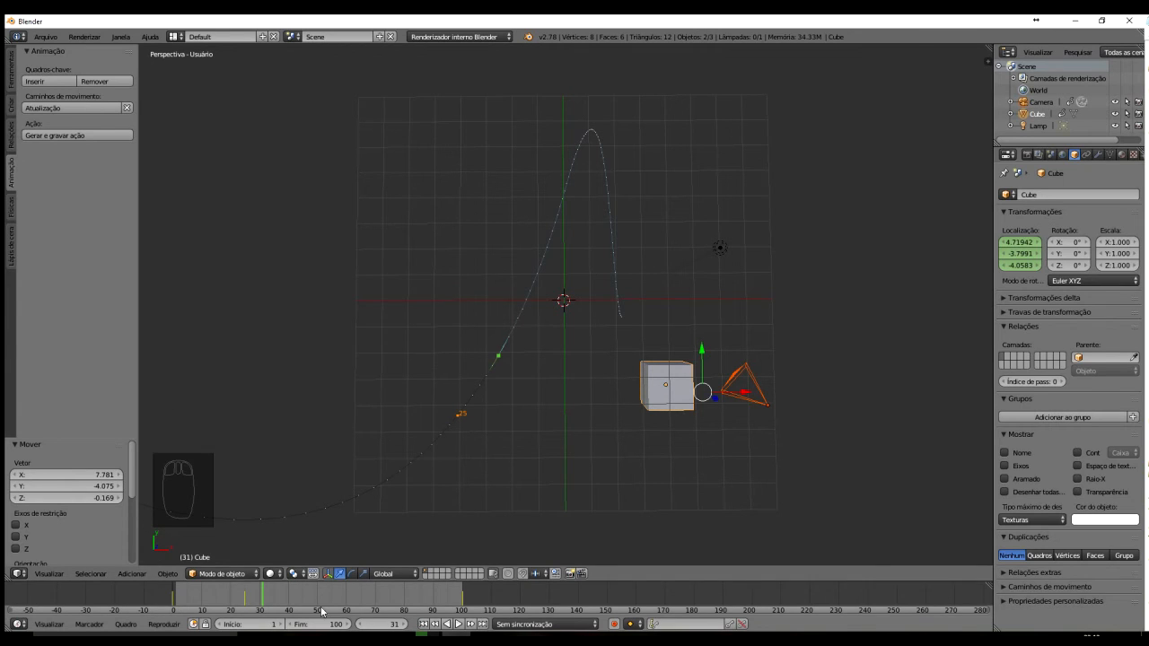
{"action": "left_click", "coordinate": [246, 599]}
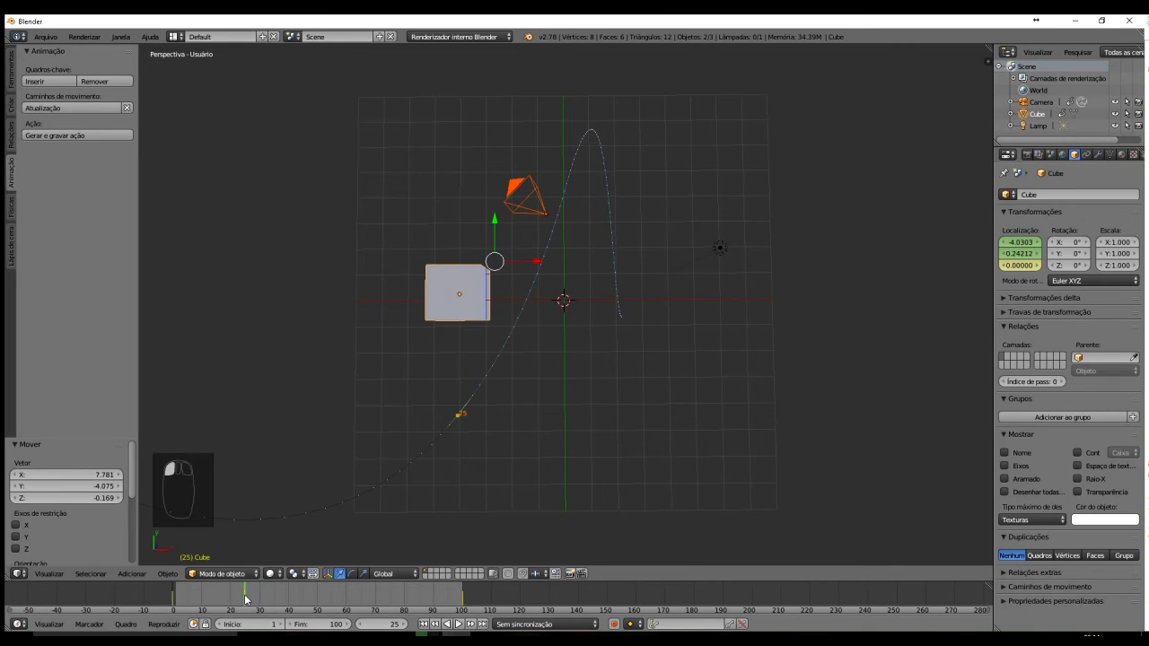
- Delete the keyframes of the selected camera and cube at frame 50, and scrub to frame 65 to check the motion
{"action": "left_click", "coordinate": [318, 599]}
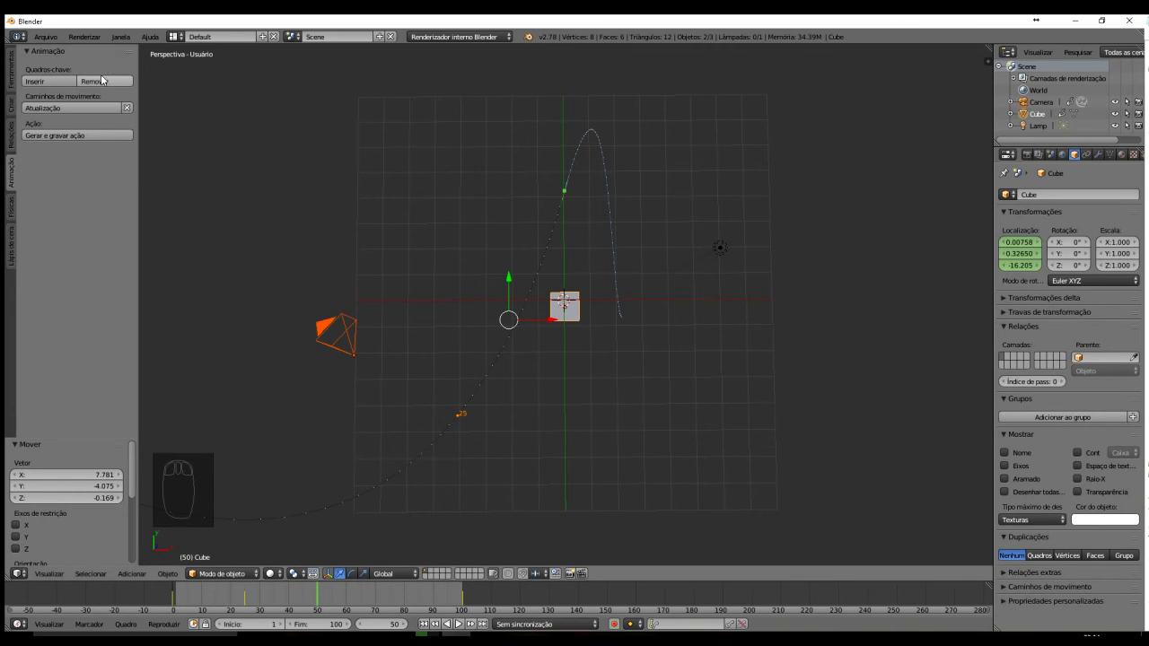
{"action": "left_click", "coordinate": [95, 80]}
{"action": "left_click", "coordinate": [94, 76]}
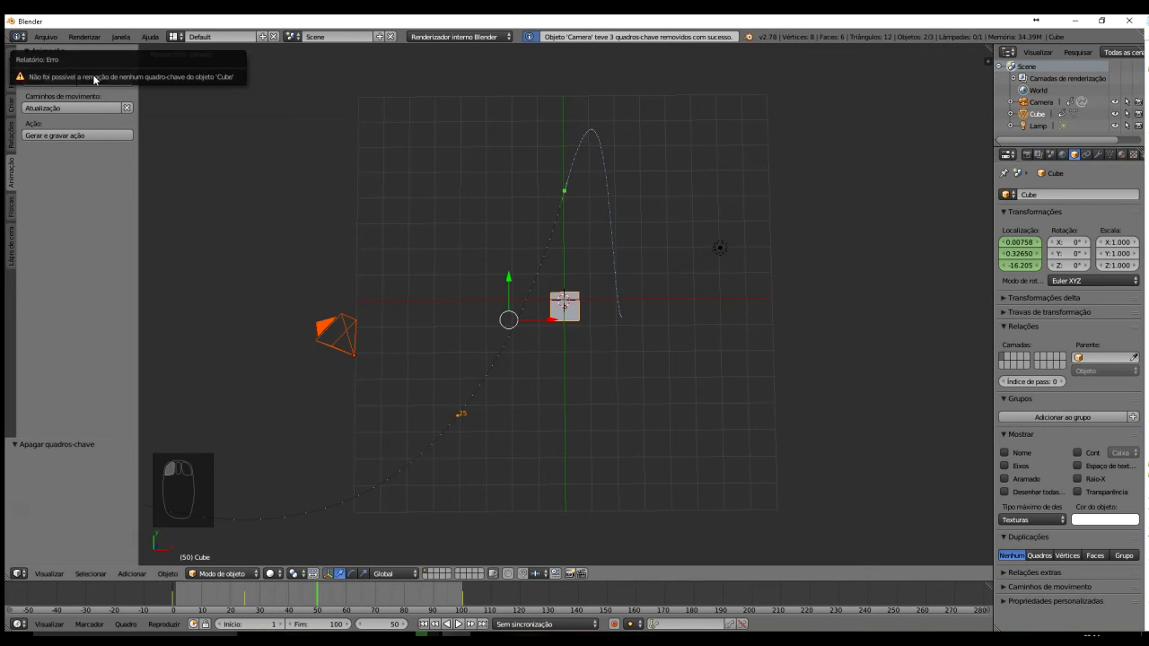
{"action": "left_click_drag", "start_coordinate": [318, 602], "coordinate": [362, 600]}
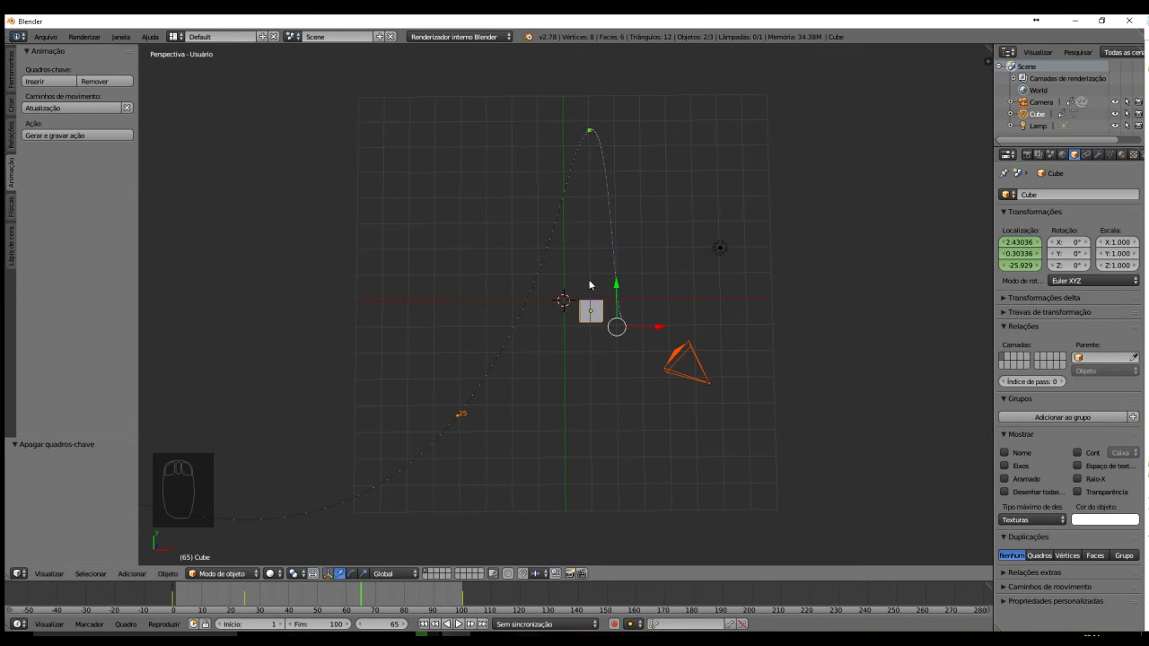
- Try again to delete keyframes from the selected camera and cube at frame 50
{"action": "left_click", "coordinate": [318, 599]}
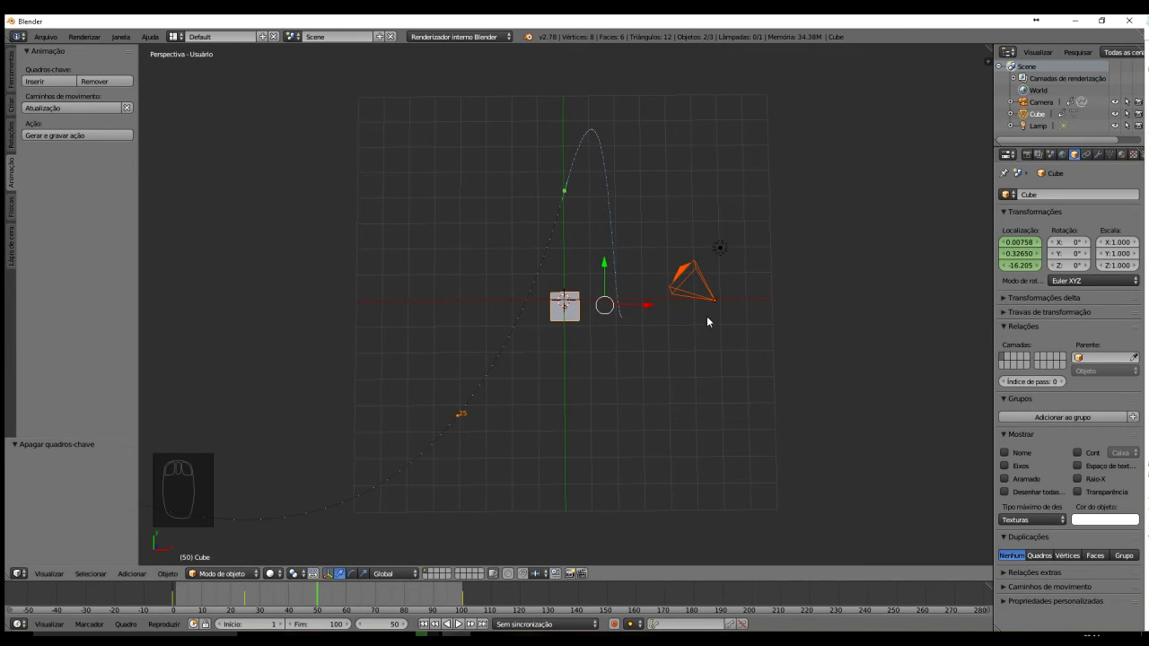
{"action": "left_click", "coordinate": [96, 79]}
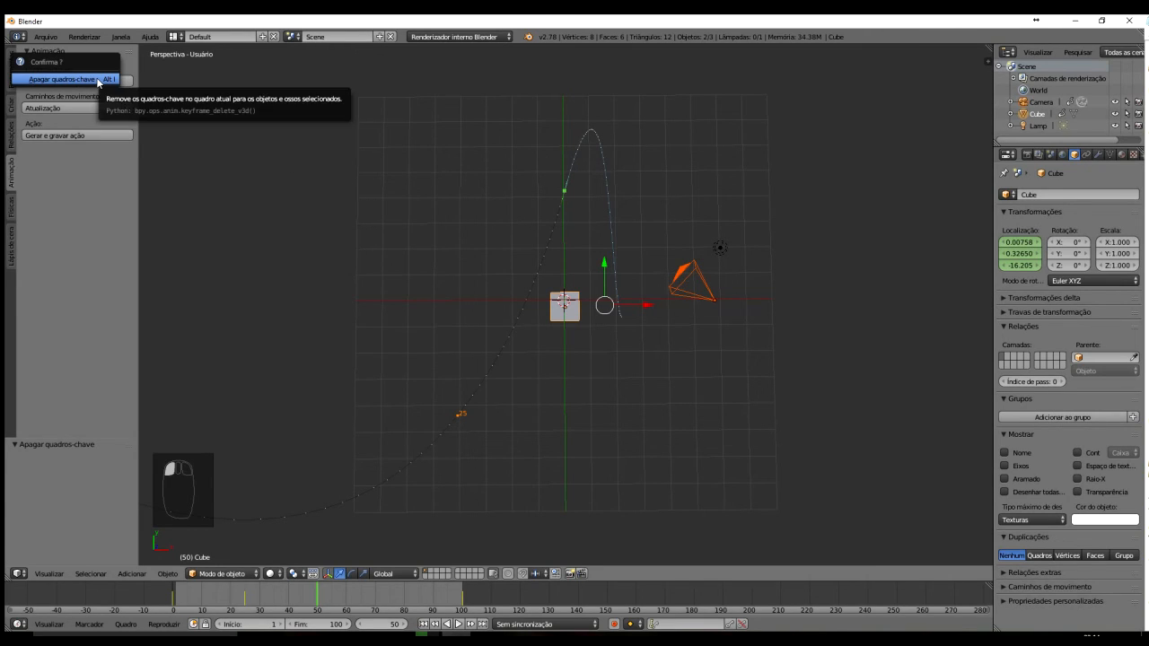
{"action": "left_click", "coordinate": [96, 79]}
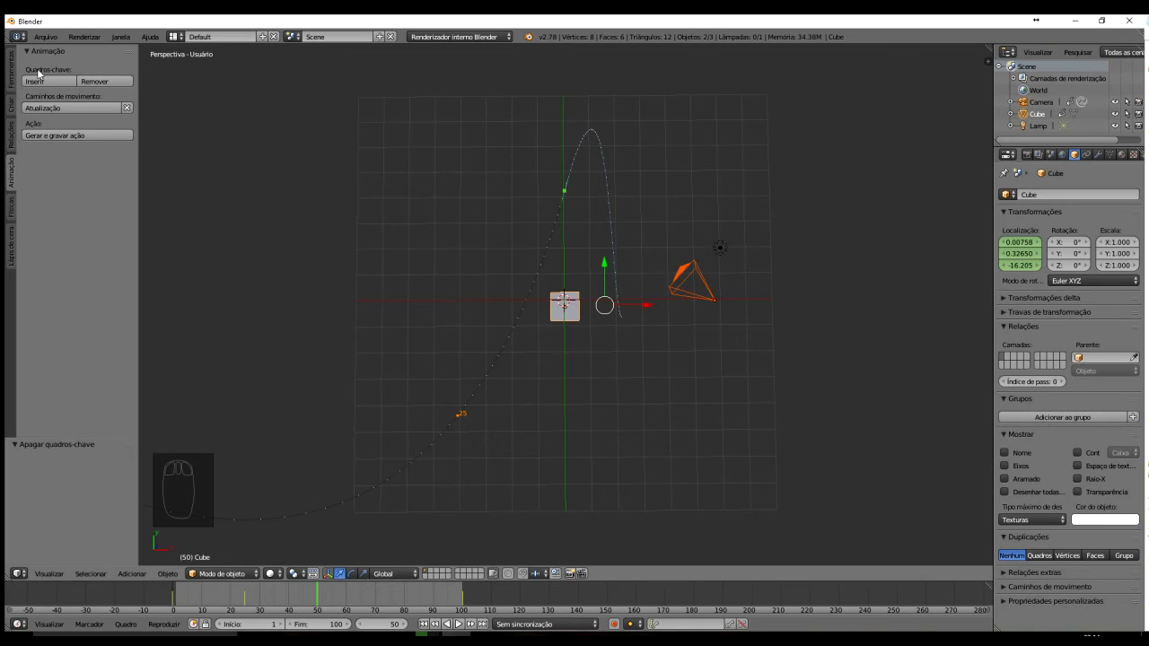
{"action": "left_click", "coordinate": [95, 81]}
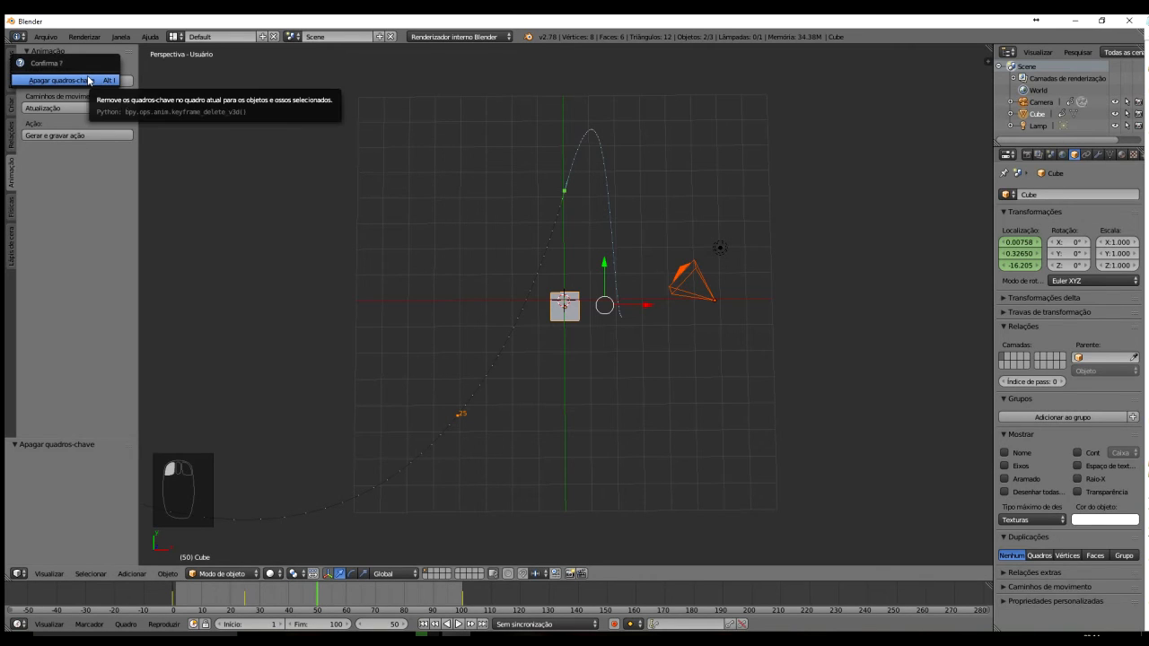
{"action": "left_click", "coordinate": [87, 80]}
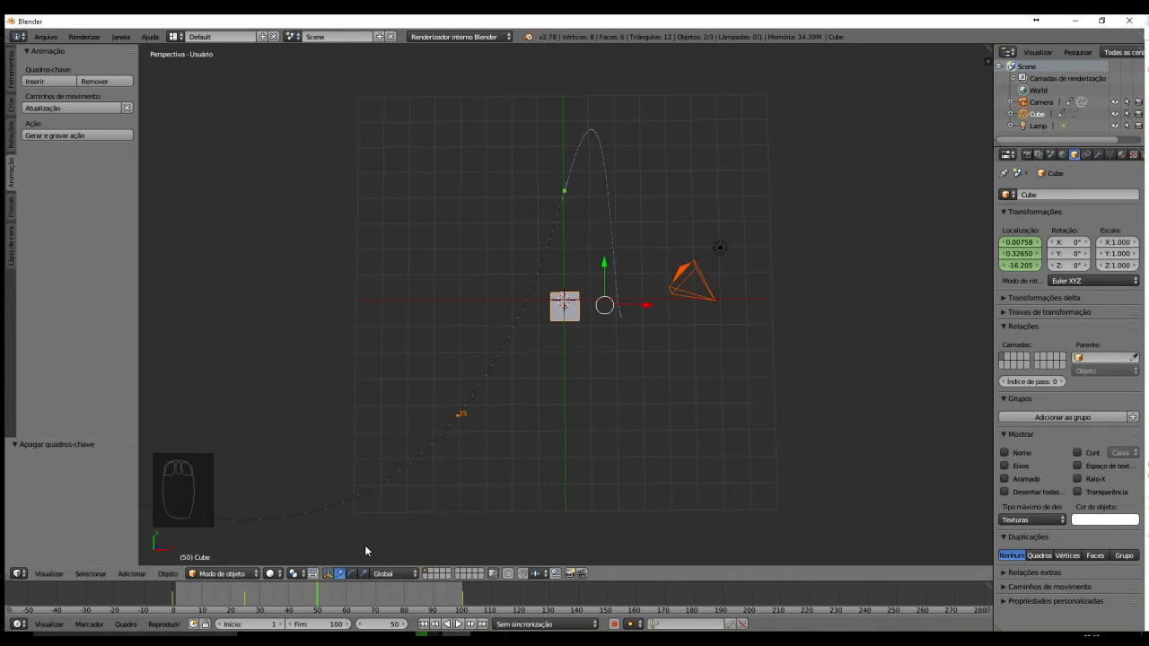
{"action": "left_click", "coordinate": [309, 599]}
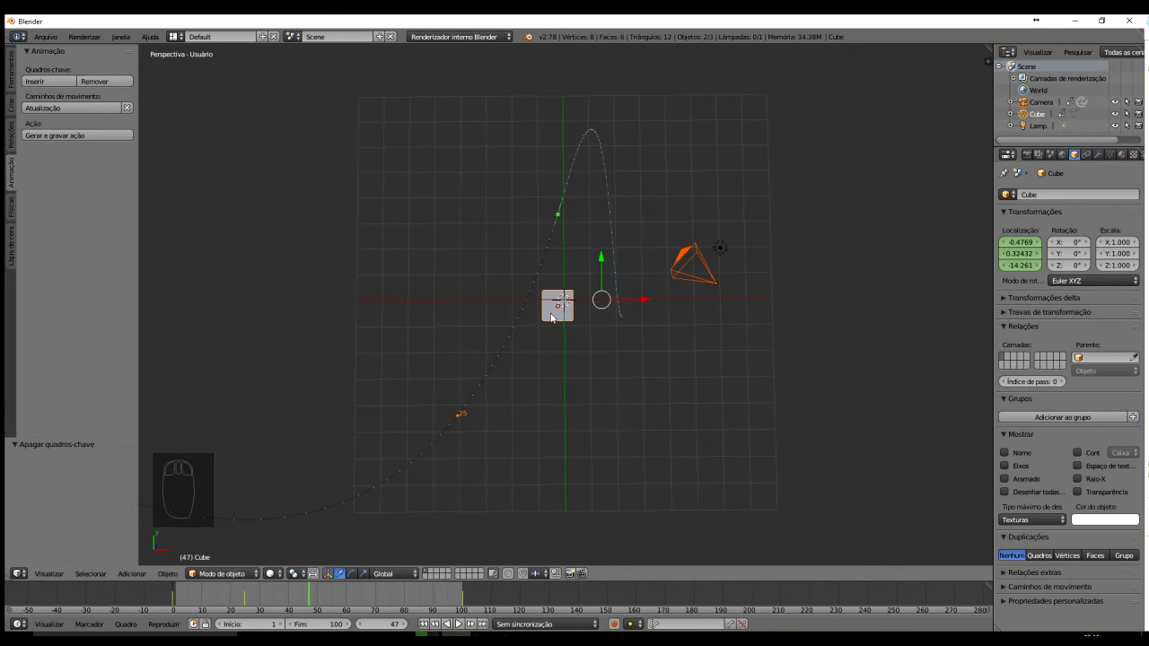
{"action": "left_click", "coordinate": [318, 598]}
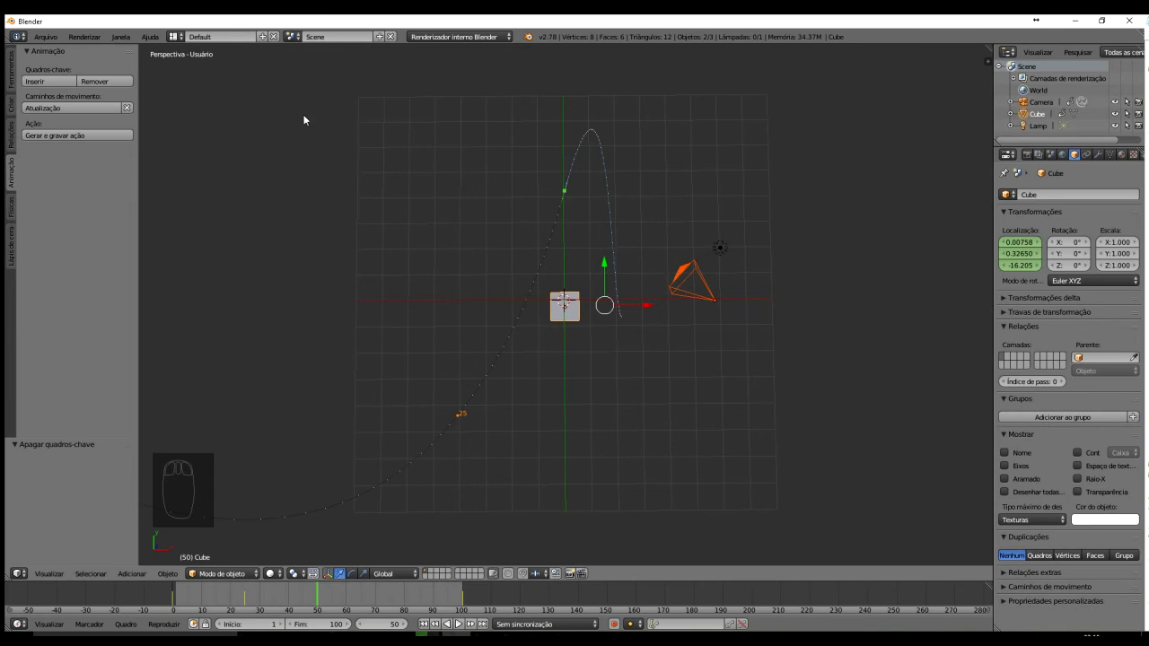
{"action": "left_click", "coordinate": [125, 81]}
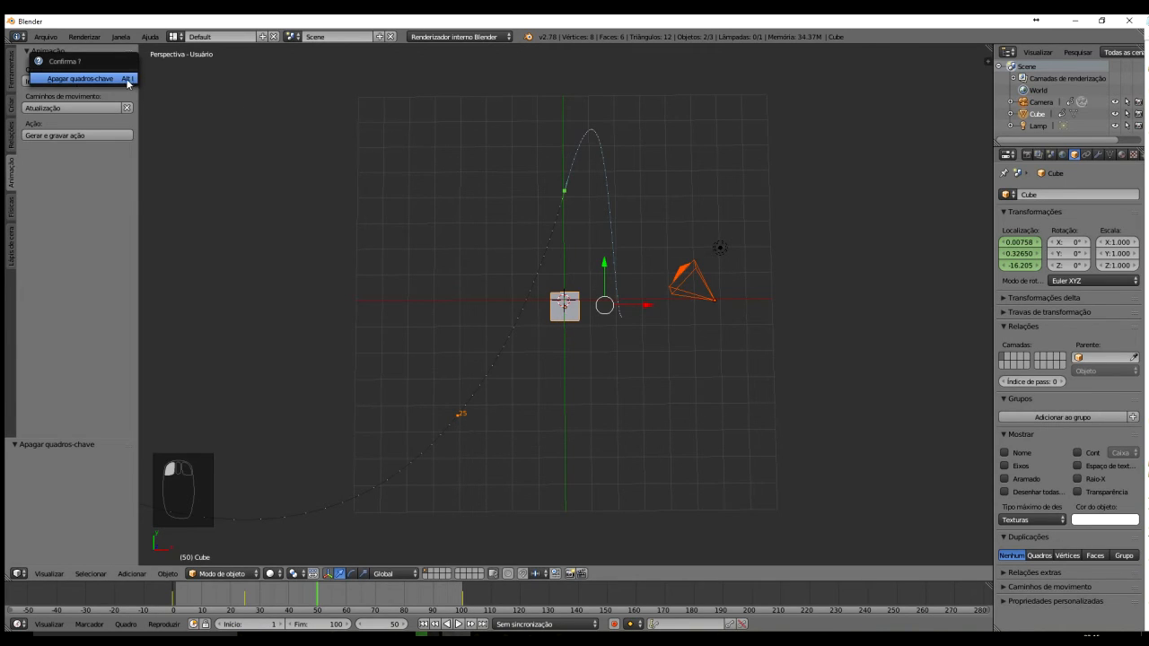
{"action": "left_click", "coordinate": [127, 80]}
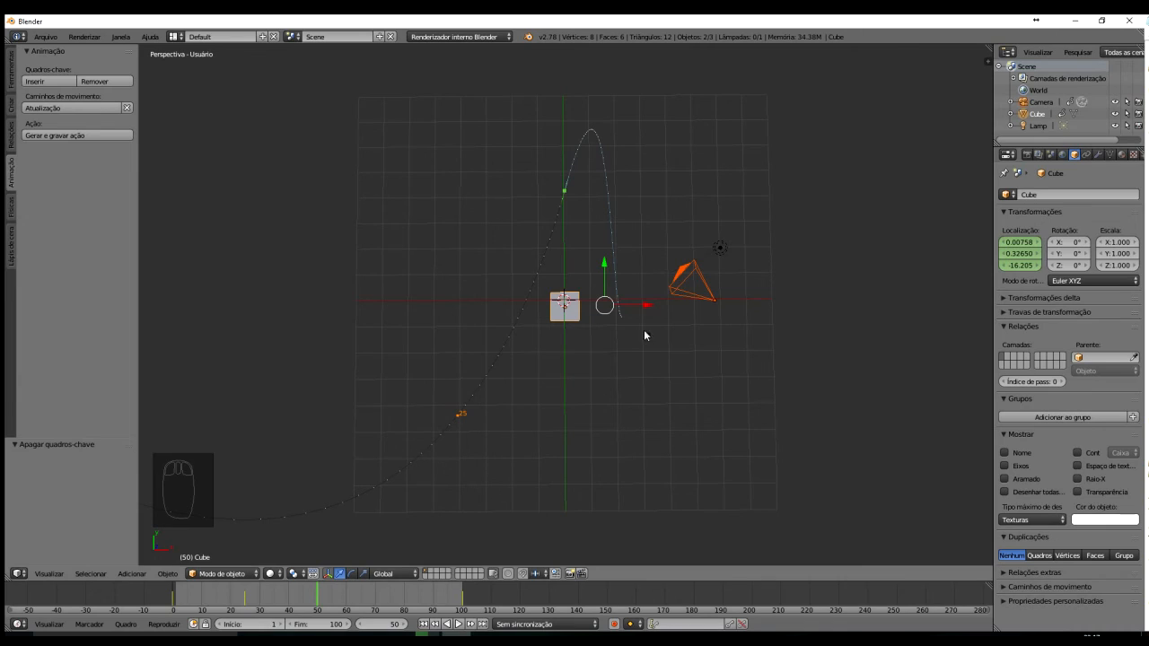
- Select only the camera, change the timeline area to the Dope Sheet editor, and enlarge it to show all animation channels
{"action": "right_click", "coordinate": [576, 314]}
{"action": "right_click", "coordinate": [714, 285]}
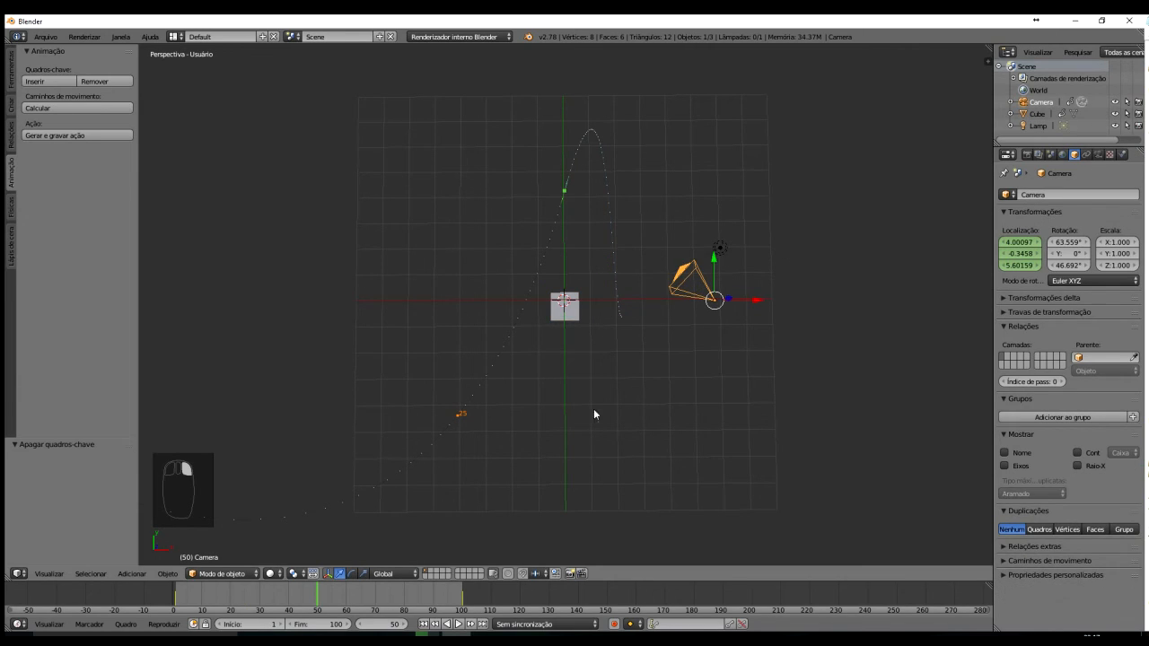
{"action": "left_click", "coordinate": [20, 624]}
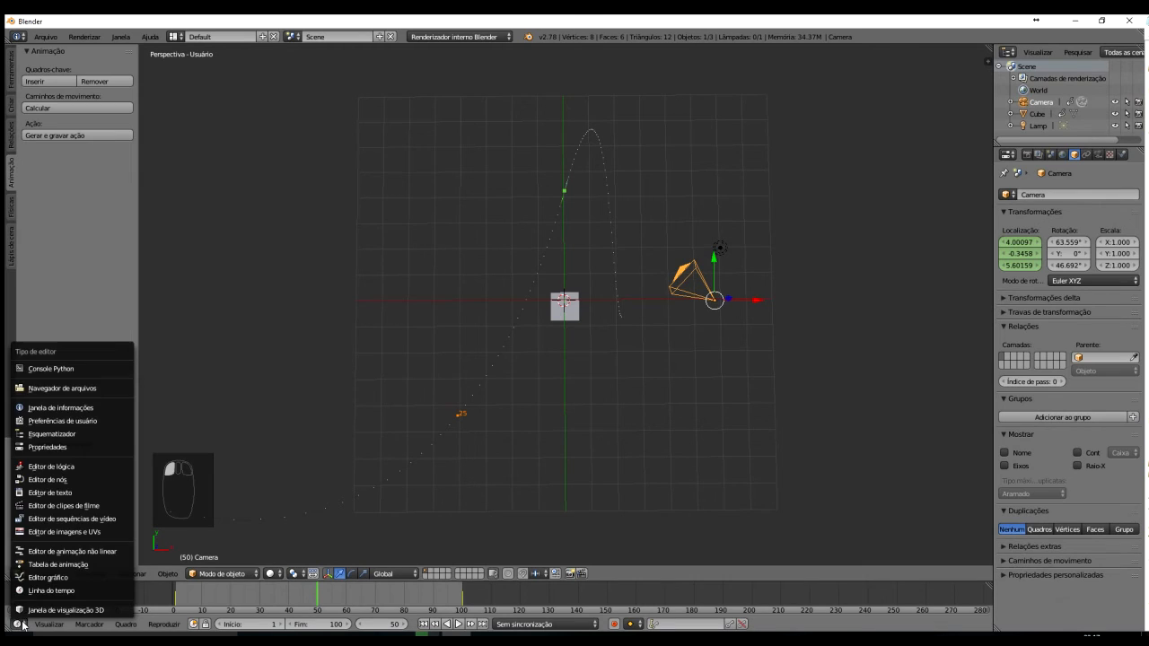
{"action": "left_click", "coordinate": [53, 564]}
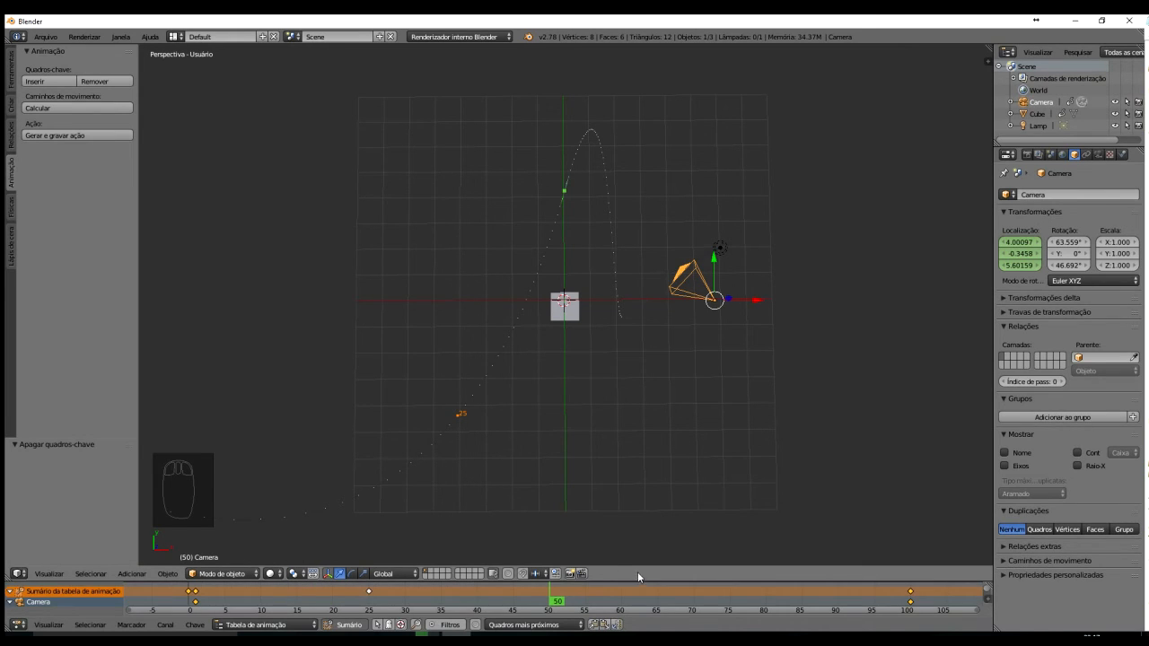
{"action": "mouse_move", "coordinate": [639, 564]}
{"action": "left_mouse_down"}
{"action": "mouse_move", "coordinate": [629, 359]}
{"action": "mouse_move", "coordinate": [631, 568]}
{"action": "left_mouse_up"}
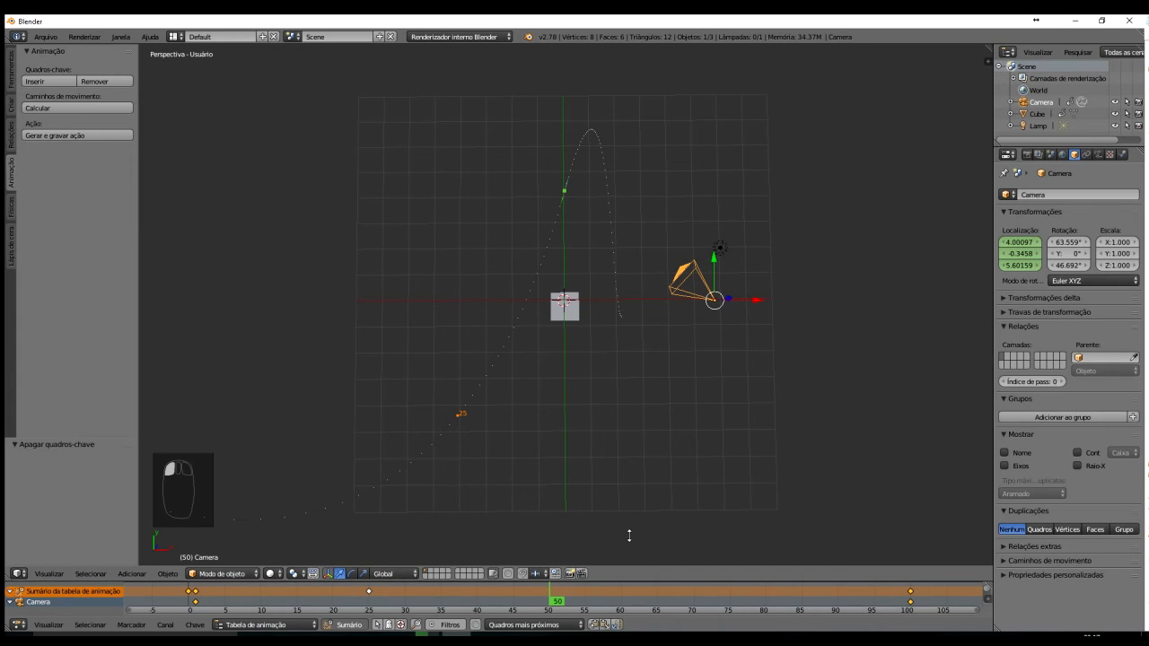
{"action": "left_click_drag", "start_coordinate": [628, 581], "coordinate": [622, 314]}
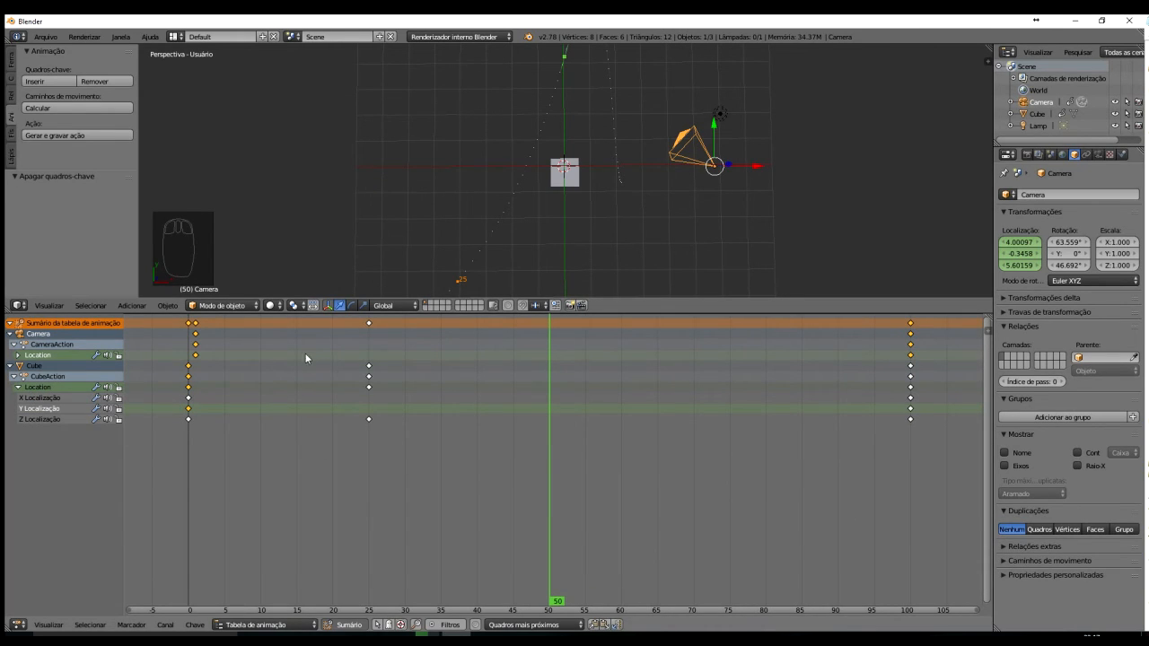
- Expand the camera's Location channels in the Dope Sheet and select all the camera's keyframes at frame 1
{"action": "left_click", "coordinate": [18, 356]}
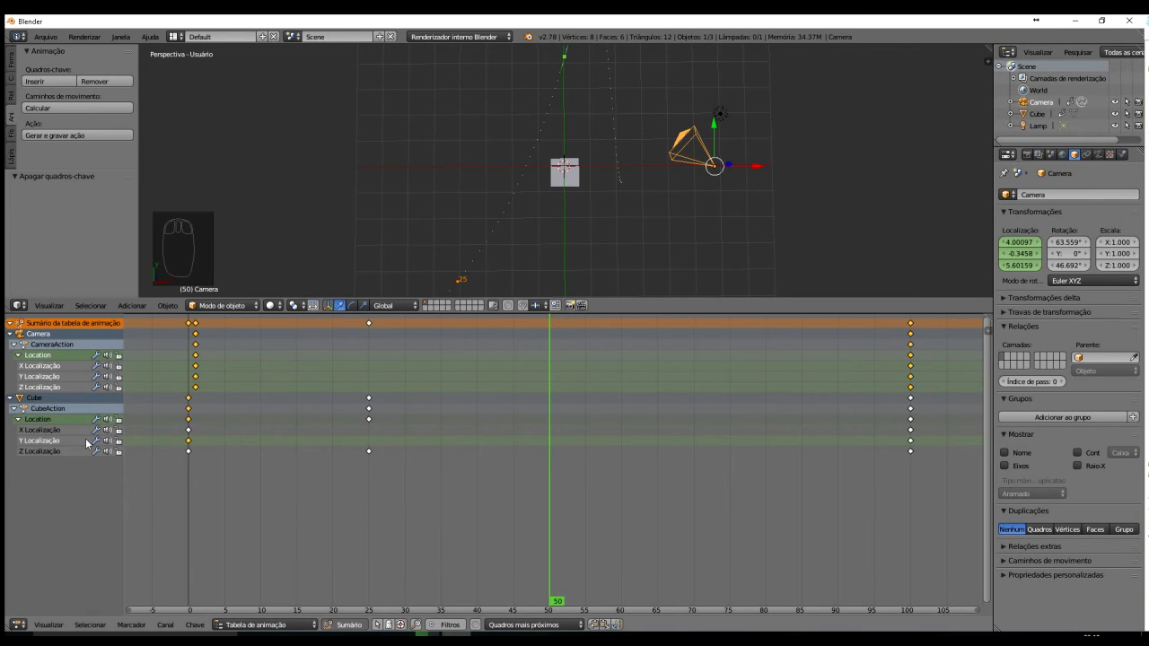
{"action": "left_click", "coordinate": [195, 335]}
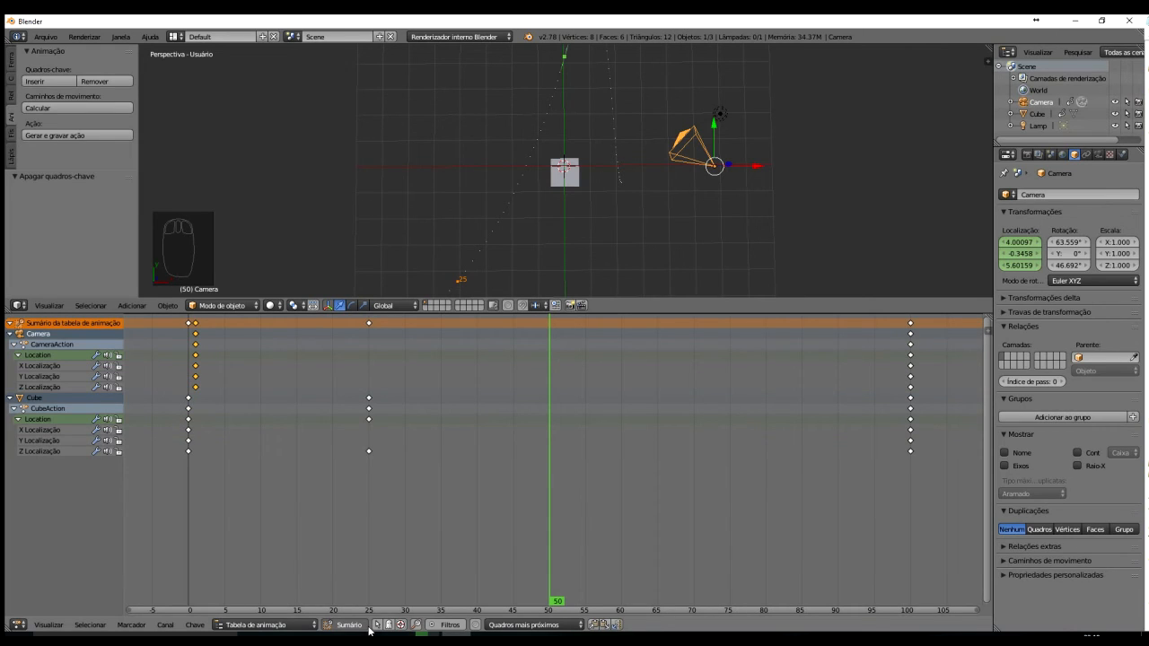
- Move all the cube's Location keyframes from frame 0 to frame 1 in the Dope Sheet, aligning them with the camera's
{"action": "left_click", "coordinate": [197, 327]}
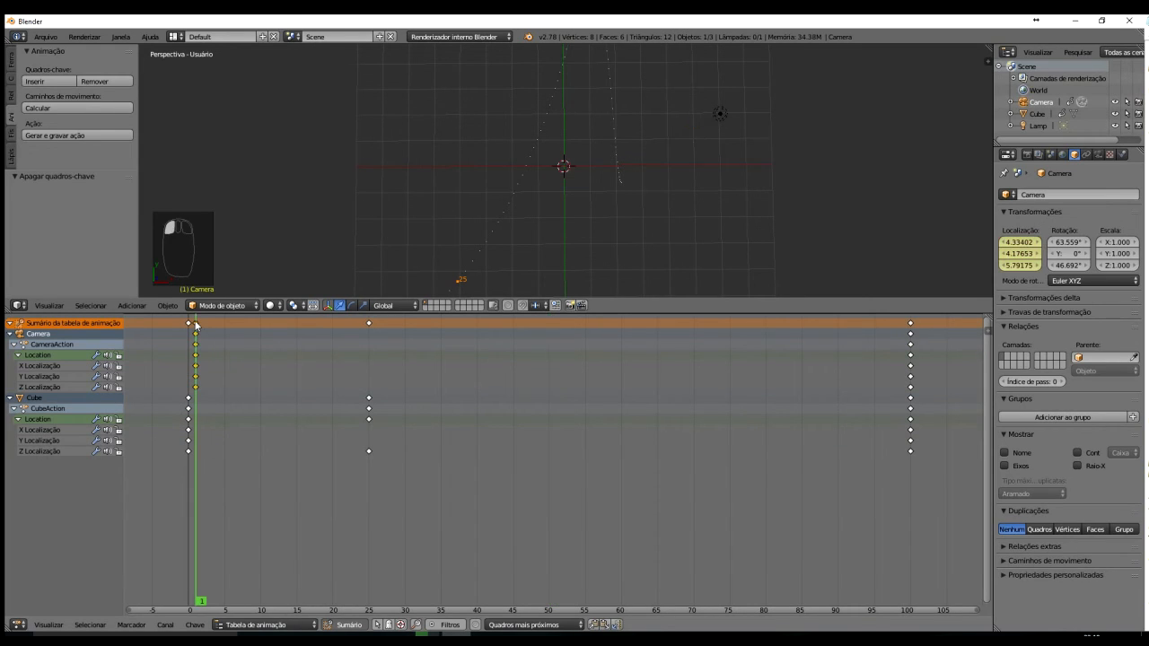
{"action": "left_click", "coordinate": [189, 401]}
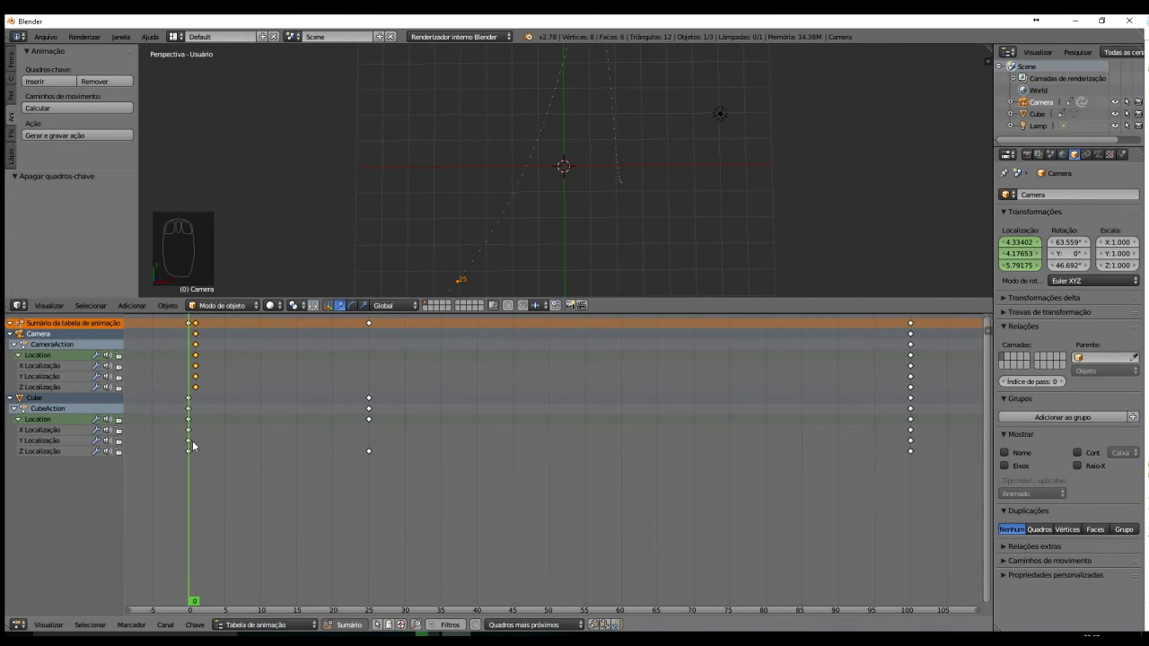
{"action": "mouse_move", "coordinate": [190, 401]}
{"action": "right_mouse_down"}
{"action": "mouse_move", "coordinate": [246, 395]}
{"action": "mouse_move", "coordinate": [197, 408]}
{"action": "right_mouse_up"}
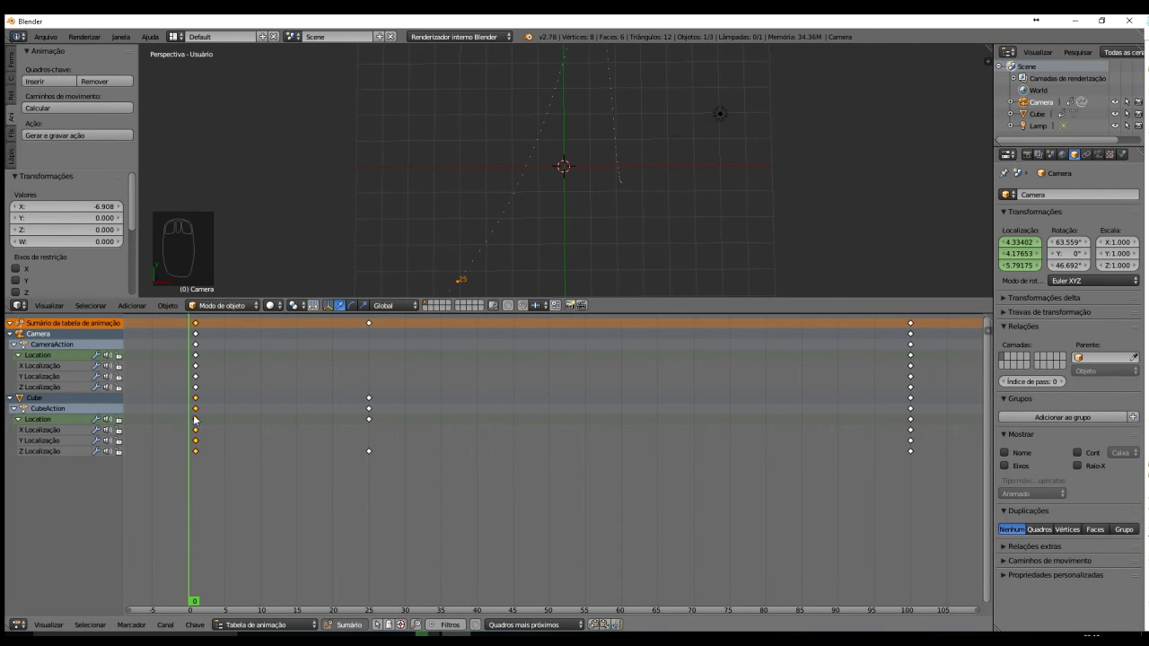
{"action": "left_click", "coordinate": [198, 326]}
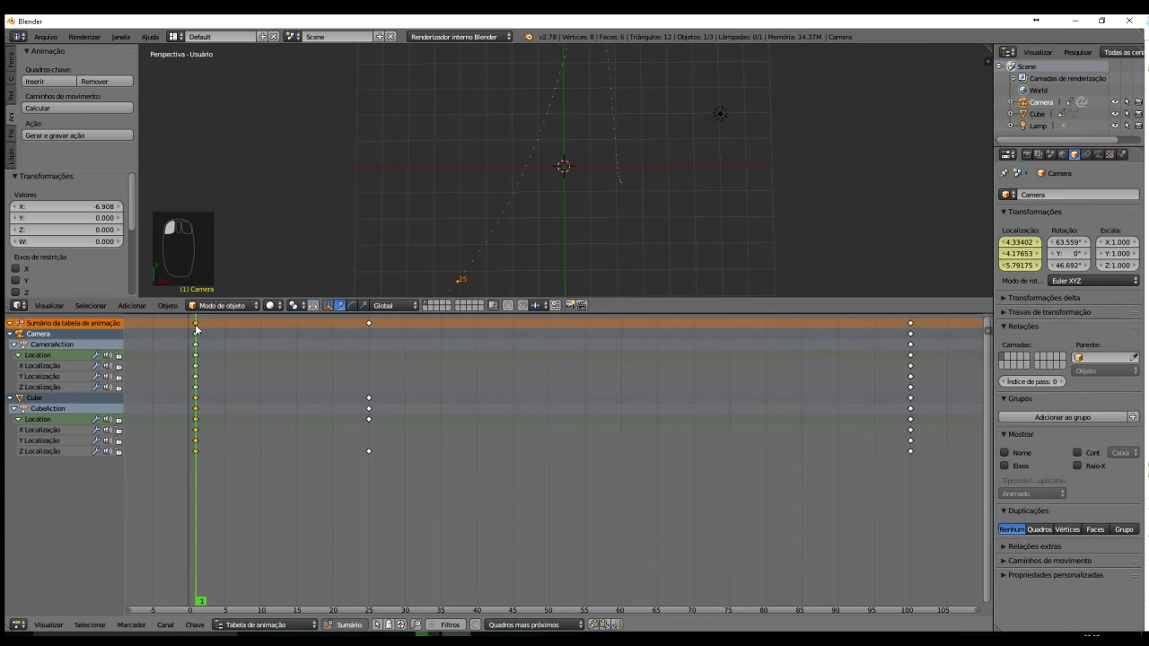
{"action": "left_click", "coordinate": [233, 364]}
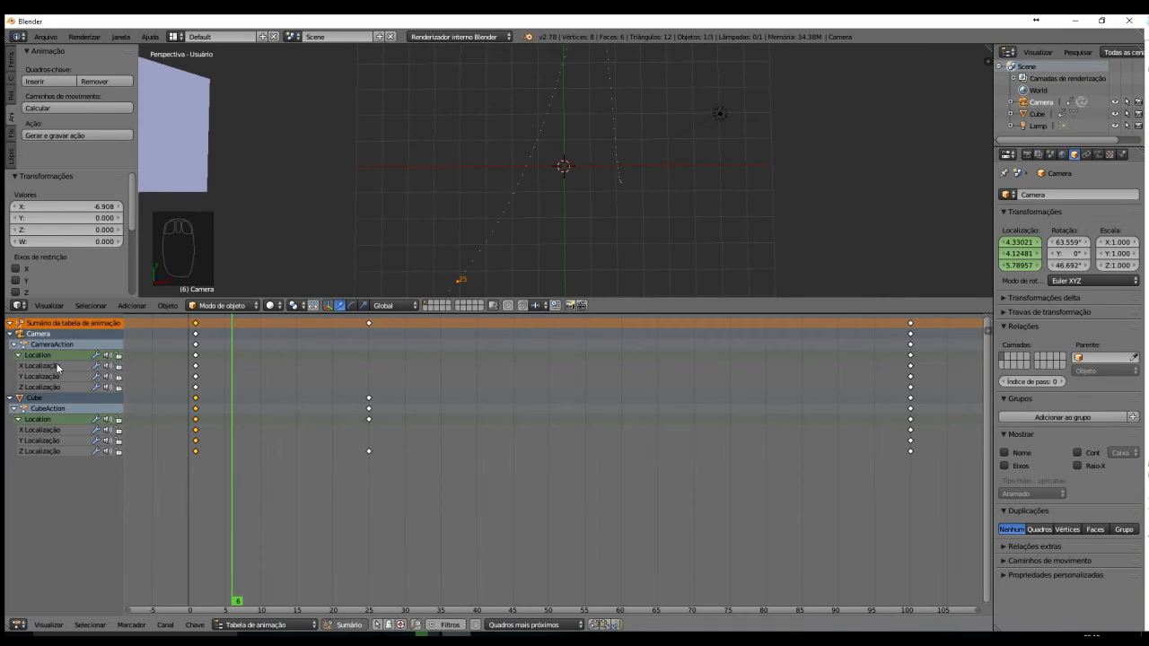
- Delete only the camera's X Location keyframe at frame 1 in the Dope Sheet and scrub to frame 56 to check the motion
{"action": "left_click", "coordinate": [196, 369]}
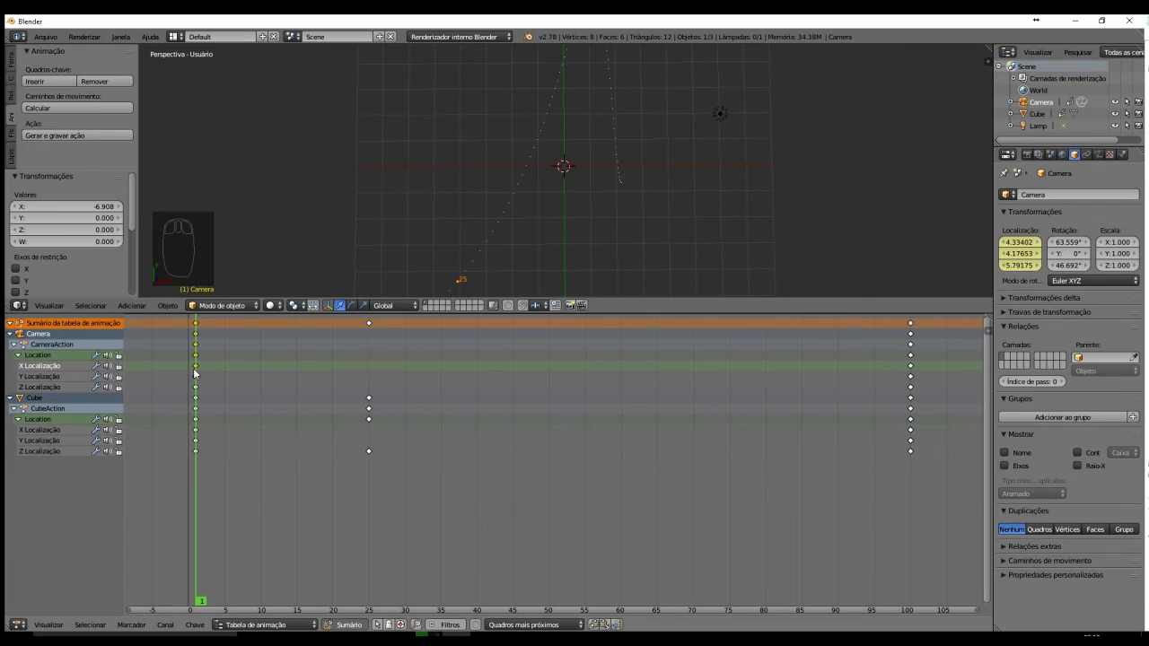
{"action": "key", "text": "Delete"}
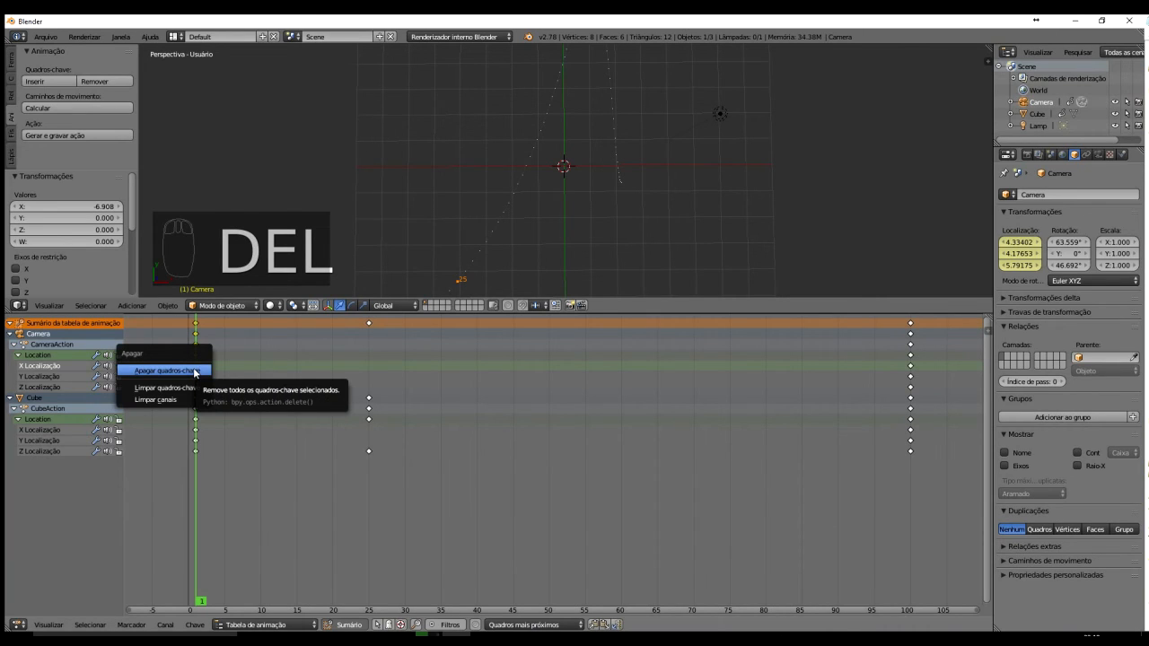
{"action": "left_click", "coordinate": [189, 370]}
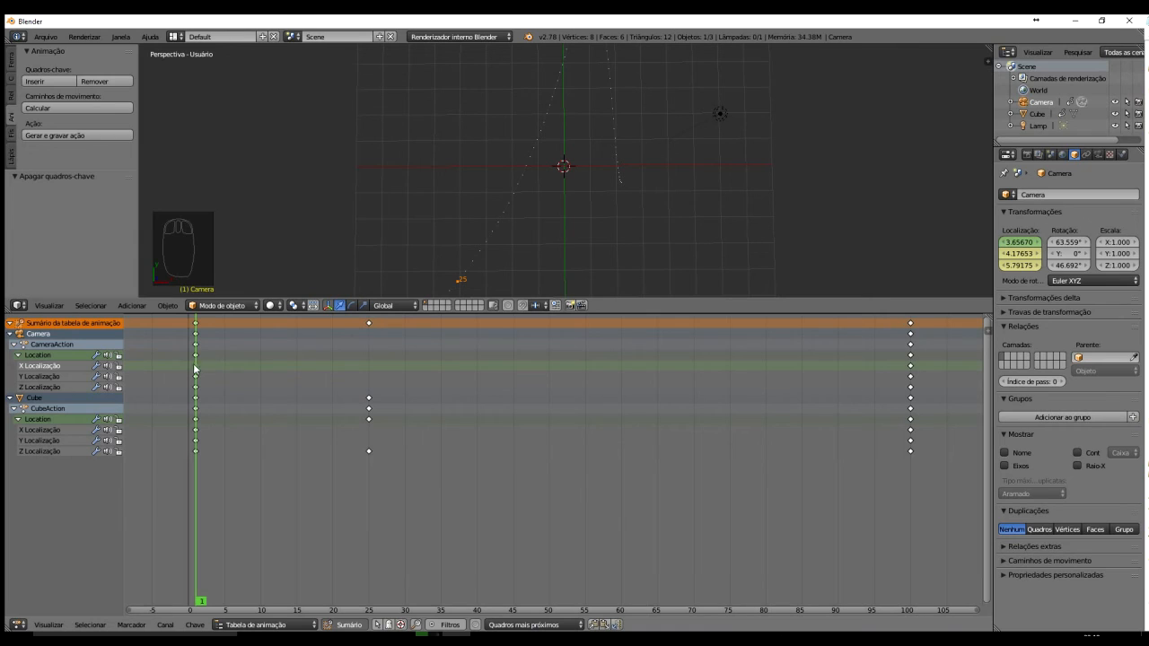
{"action": "mouse_move", "coordinate": [197, 364]}
{"action": "left_mouse_down"}
{"action": "mouse_move", "coordinate": [643, 376]}
{"action": "mouse_move", "coordinate": [153, 357]}
{"action": "mouse_move", "coordinate": [198, 362]}
{"action": "left_mouse_up"}
{"action": "left_click_drag", "start_coordinate": [202, 365], "coordinate": [592, 392]}
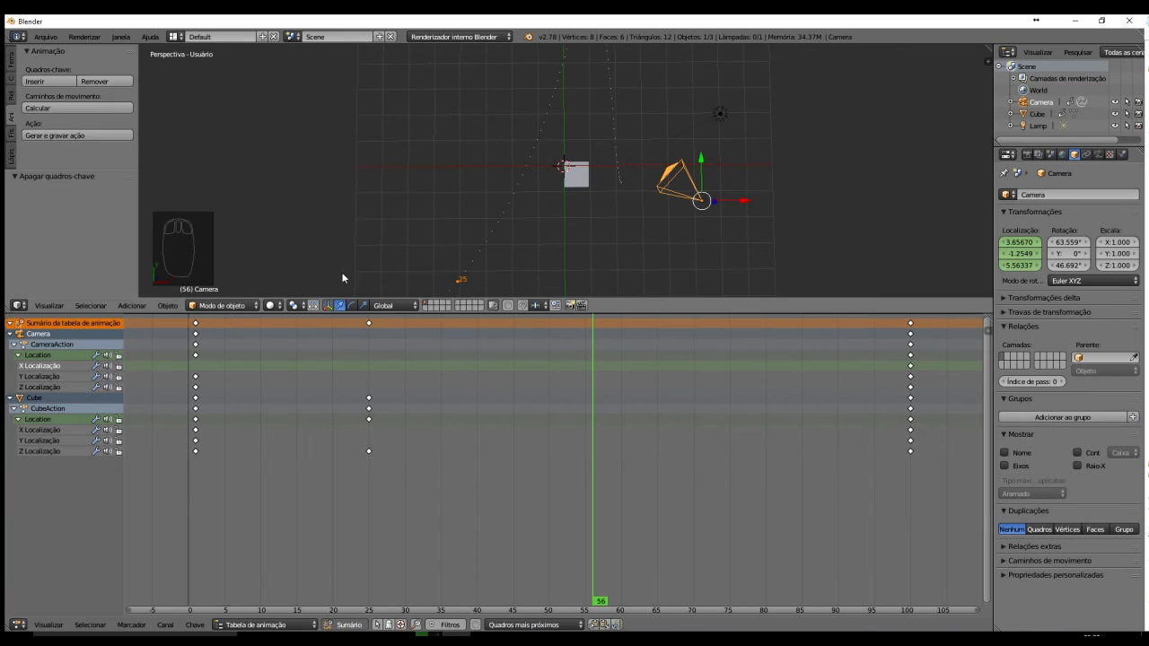
- Return to frame 1, delete the selected camera's keyframes there from the 3D view, and check its channels in the Dope Sheet
{"action": "left_click_drag", "start_coordinate": [697, 315], "coordinate": [692, 553]}
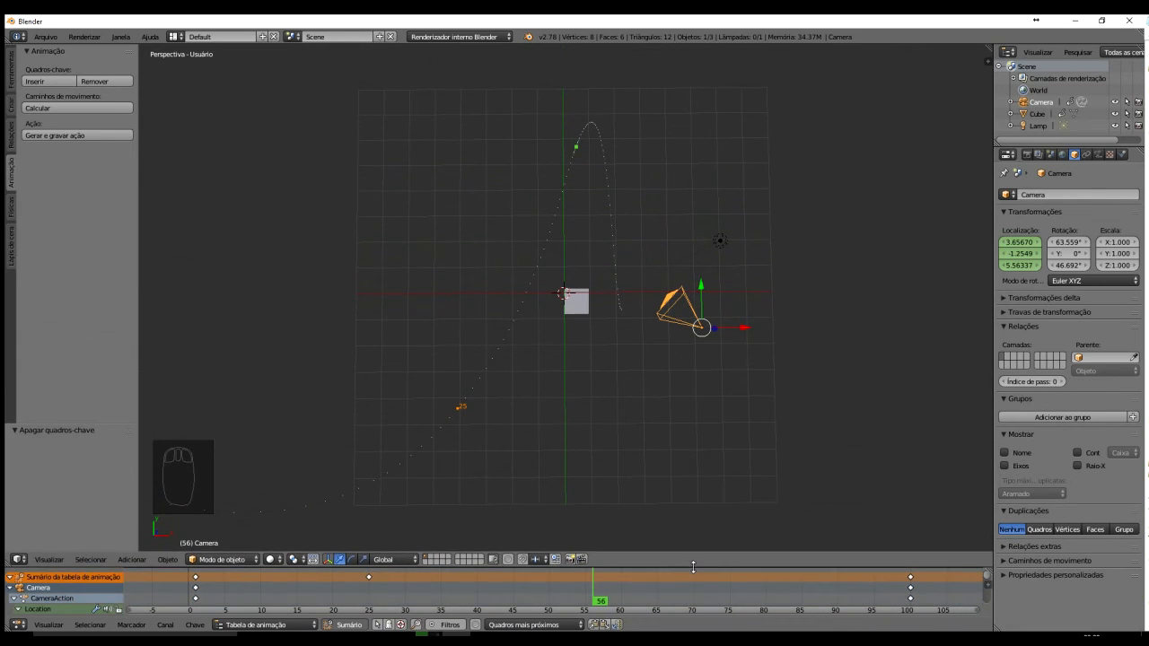
{"action": "left_click", "coordinate": [196, 588]}
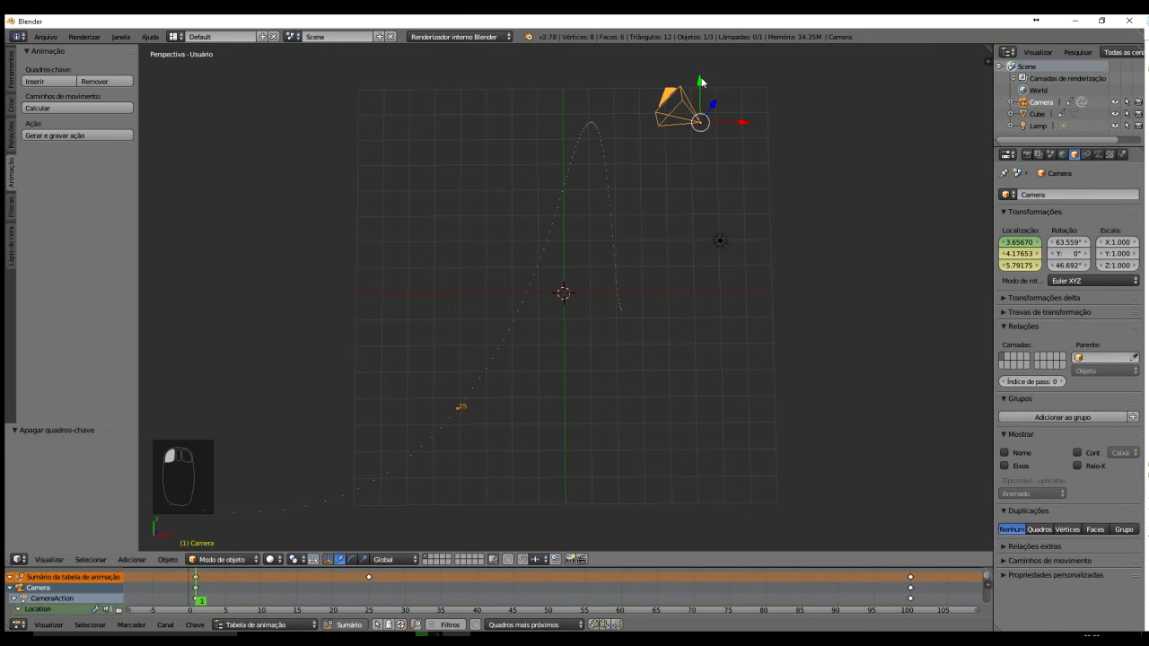
{"action": "left_click", "coordinate": [709, 130]}
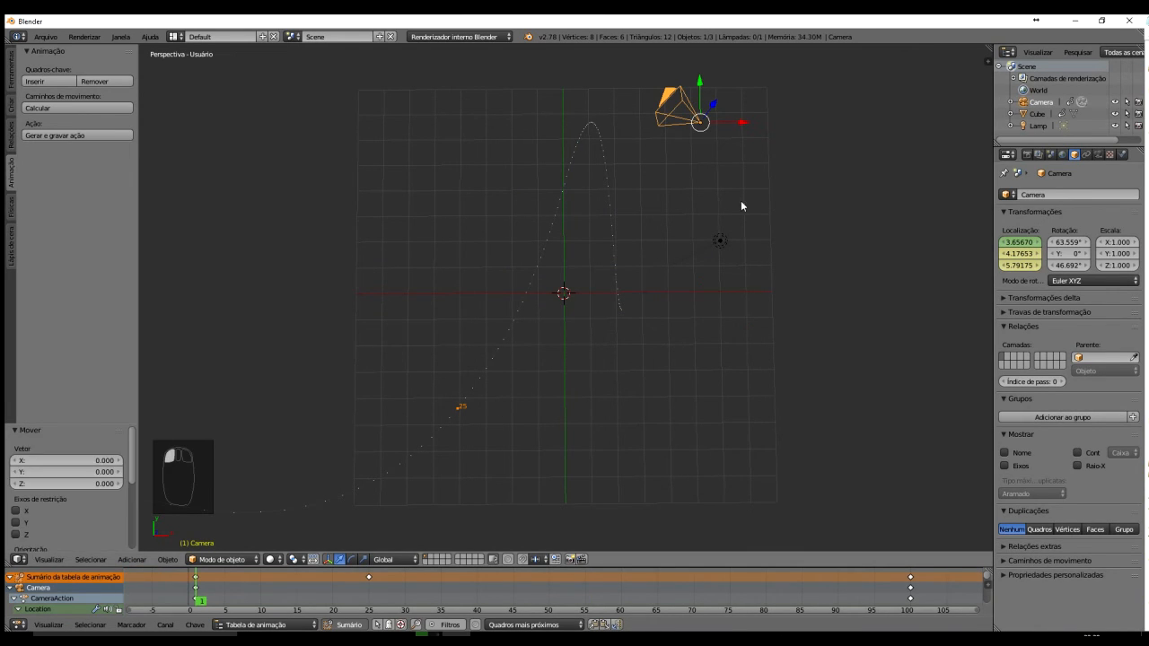
{"action": "key", "text": "a"}
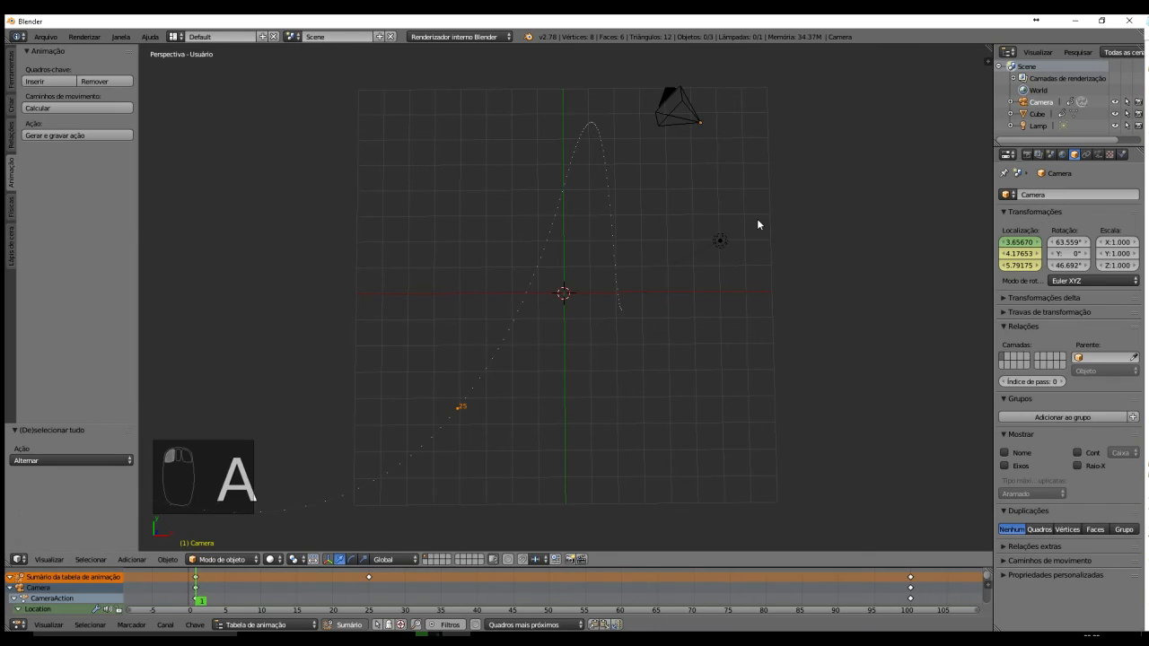
{"action": "right_click", "coordinate": [700, 122]}
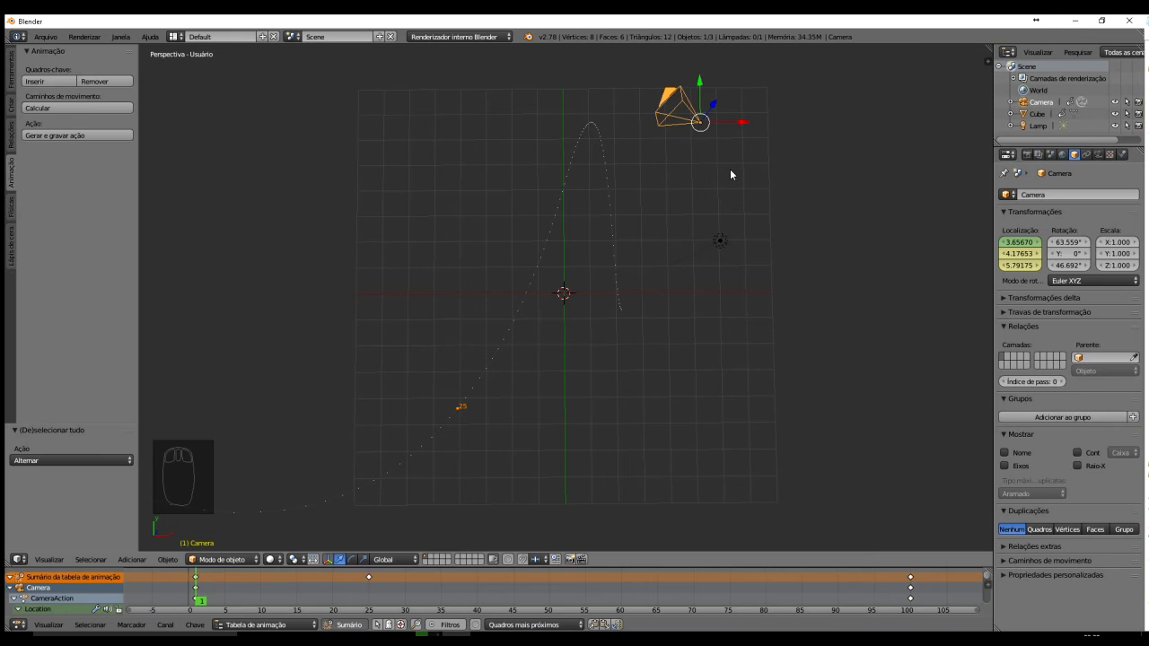
{"action": "key", "text": "alt+i"}
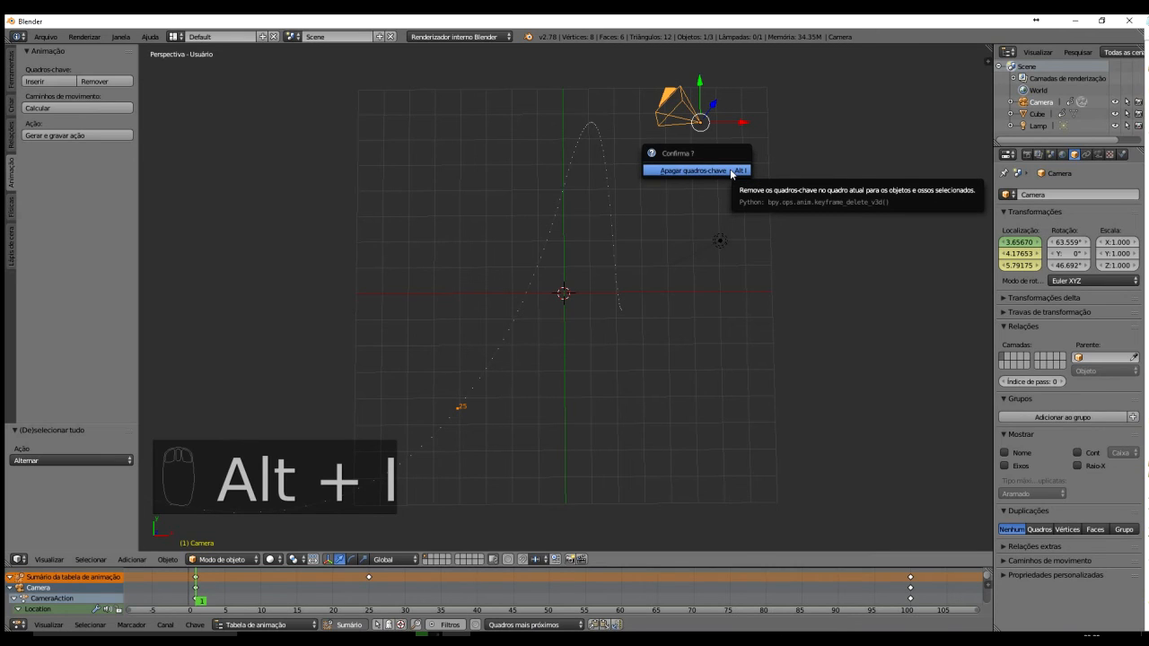
{"action": "left_click", "coordinate": [730, 169]}
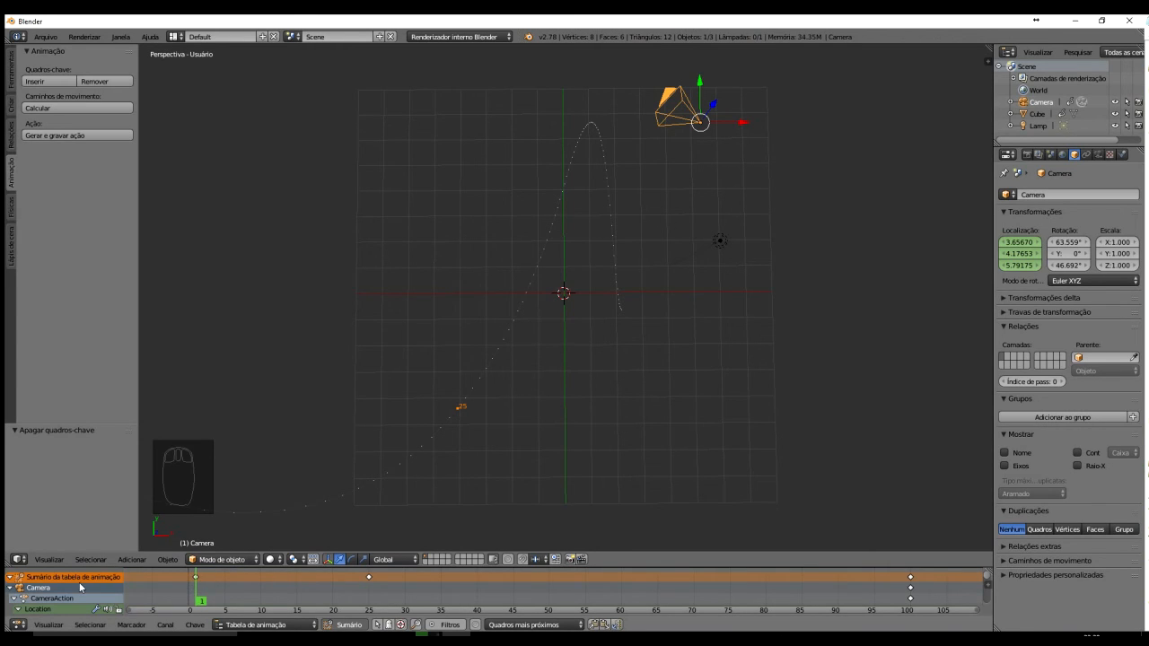
{"action": "left_click_drag", "start_coordinate": [328, 567], "coordinate": [366, 333]}
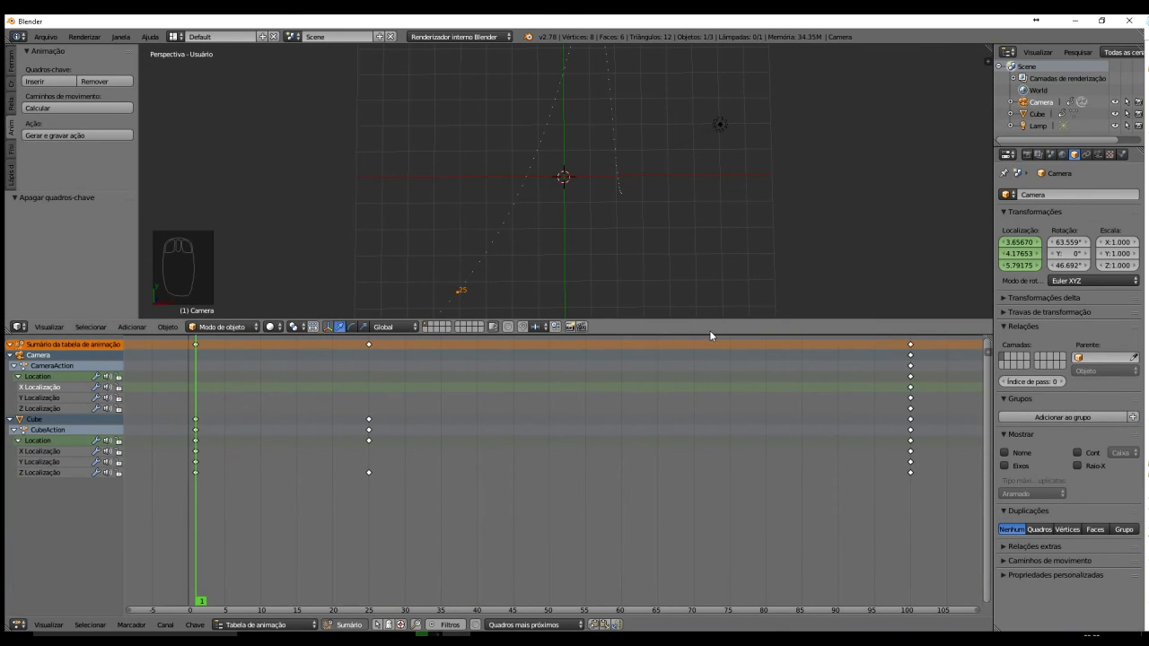
{"action": "left_click_drag", "start_coordinate": [711, 336], "coordinate": [699, 549]}
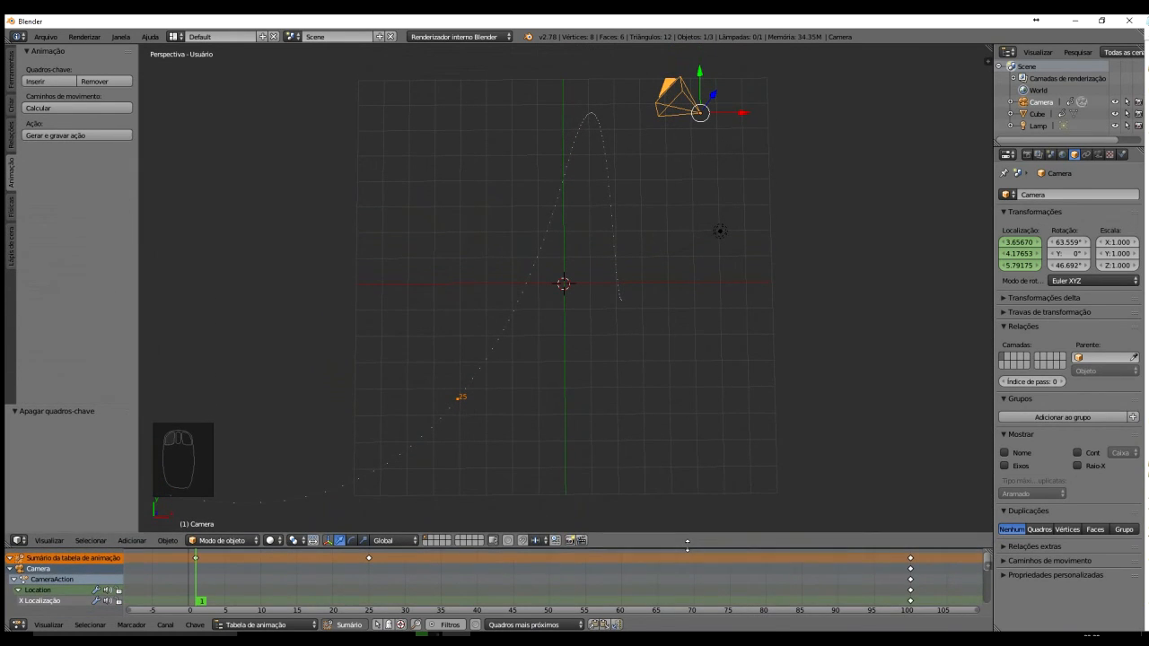
- Start a new file with the default scene and turn on the Screencast Keys display
{"action": "left_click", "coordinate": [46, 37]}
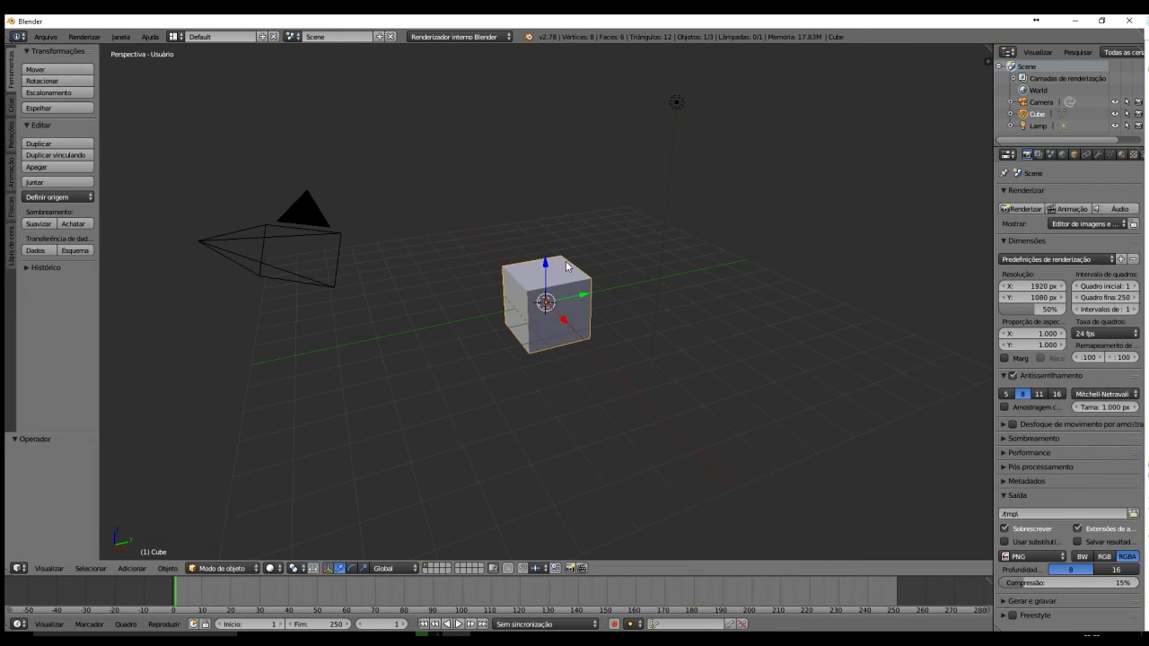
{"action": "key", "text": "n"}
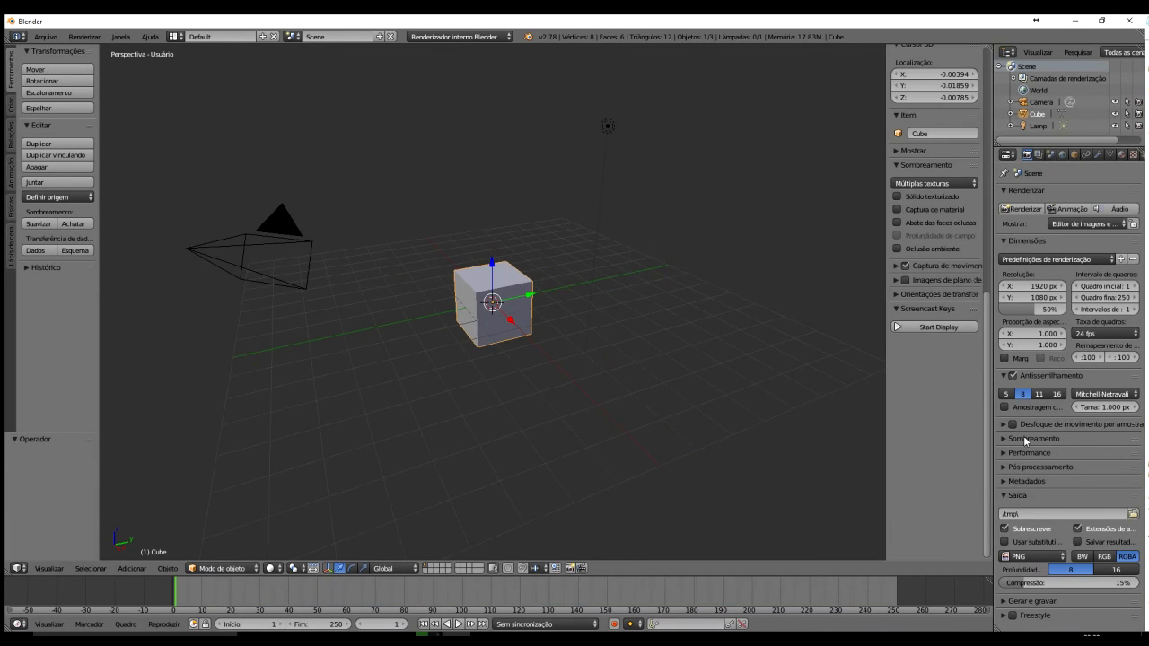
{"action": "key", "text": "n"}
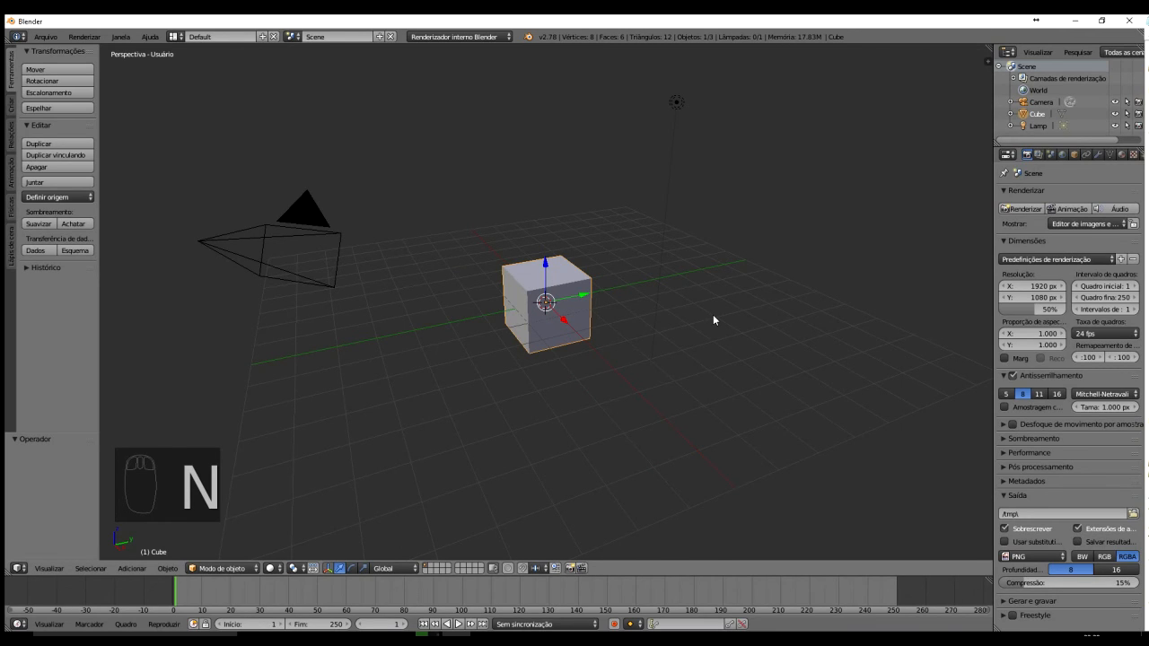
- Switch to the top view and move the cube by about -1.46 in X and 1.27 in Y
{"action": "key", "text": "KP_7"}
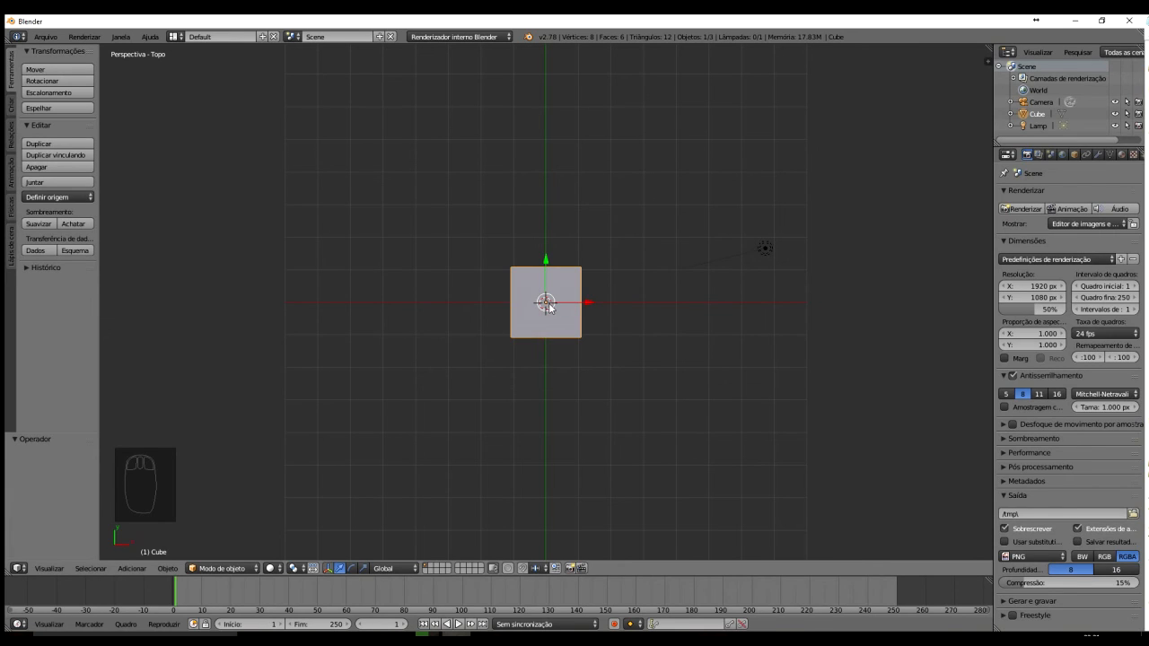
{"action": "left_click_drag", "start_coordinate": [553, 306], "coordinate": [504, 264]}
{"action": "left_click", "coordinate": [503, 264]}
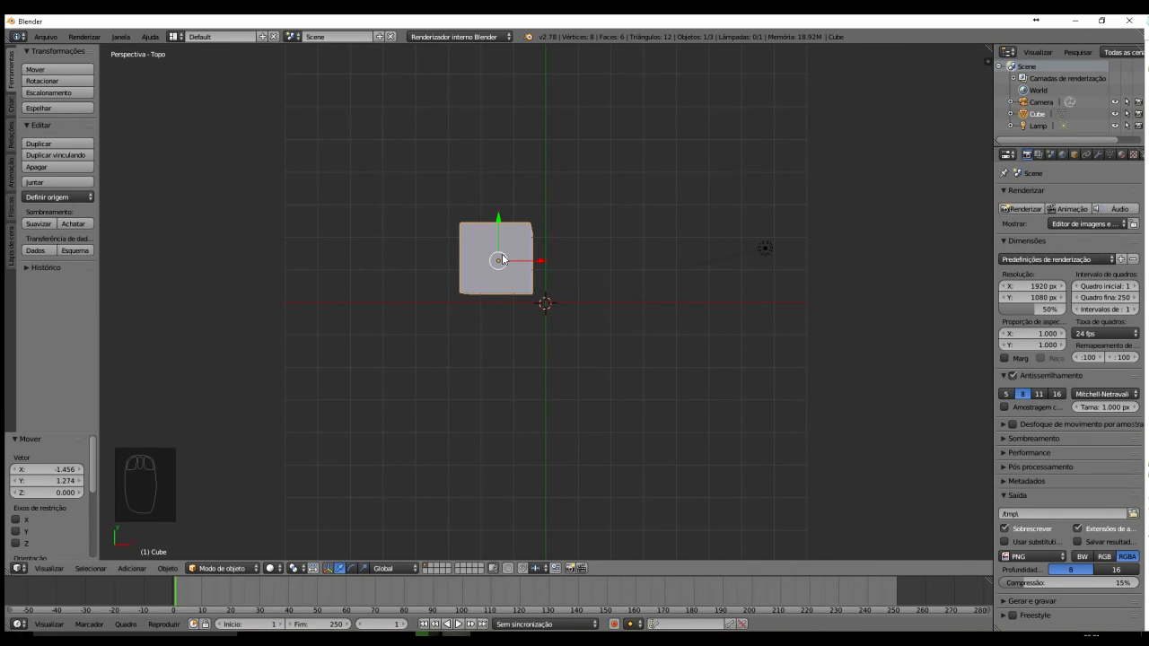
- Scale the cube up by a factor of about 2.415 and insert a Scaling keyframe at frame 1
{"action": "key", "text": "s"}
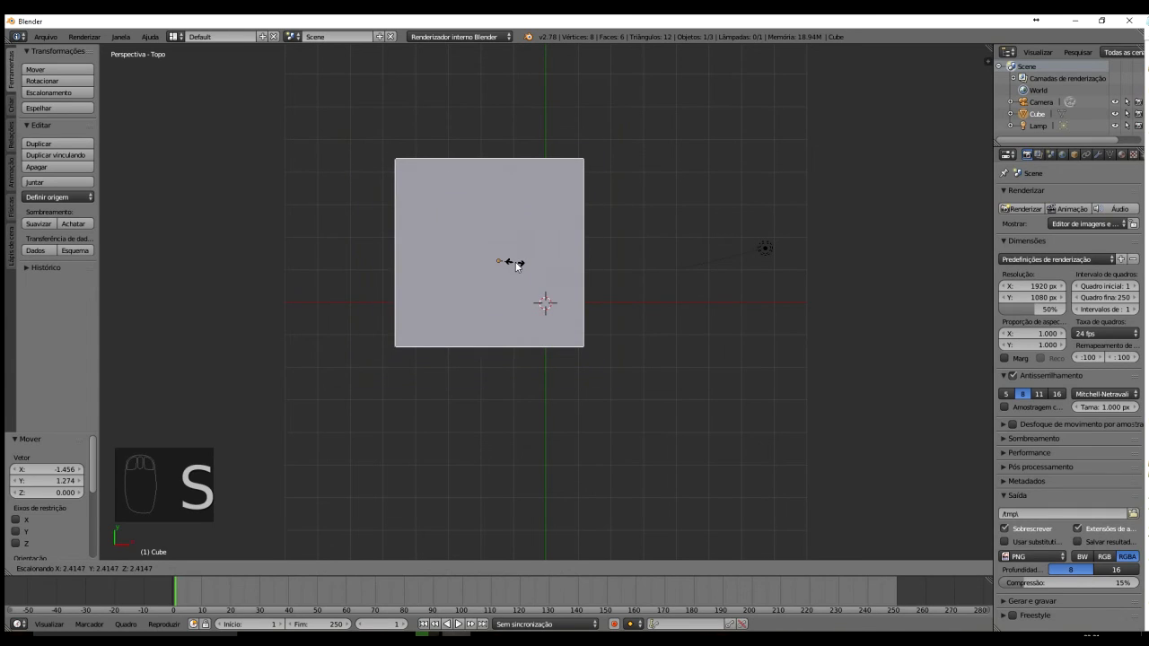
{"action": "left_click", "coordinate": [517, 267]}
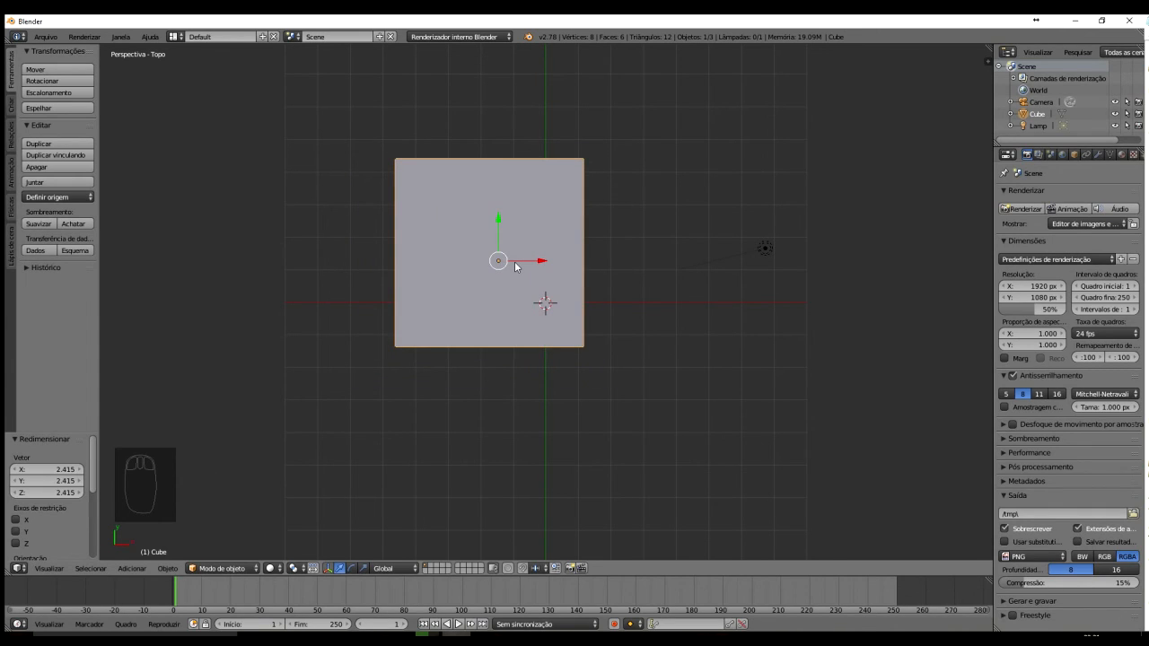
{"action": "key", "text": "i"}
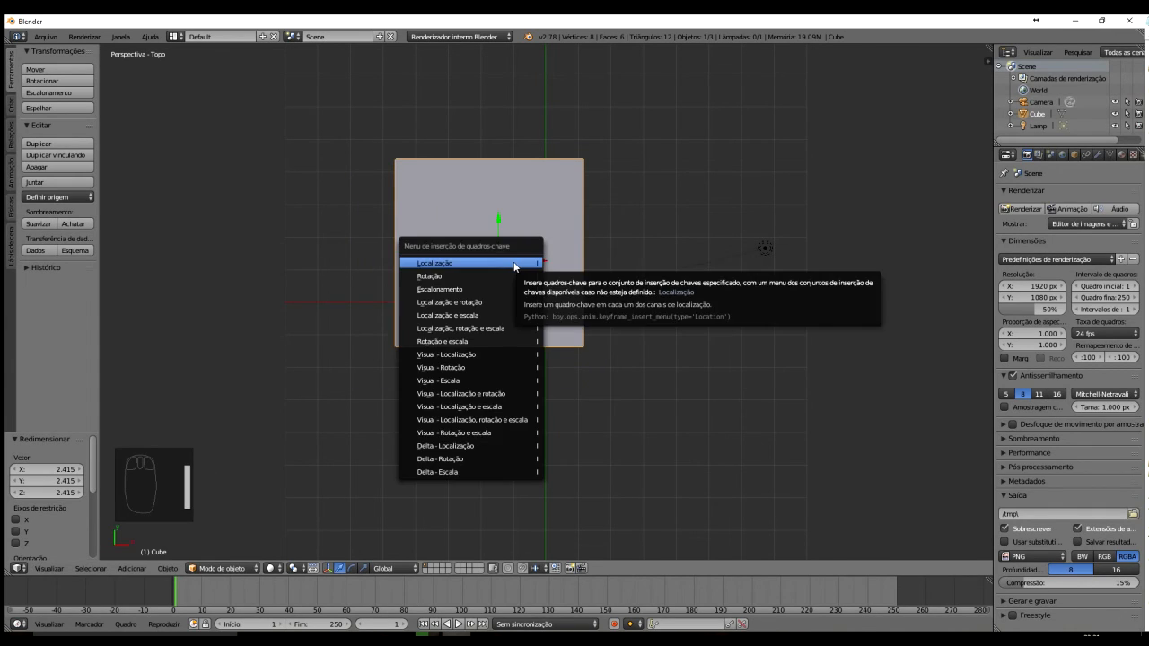
{"action": "left_click", "coordinate": [458, 288]}
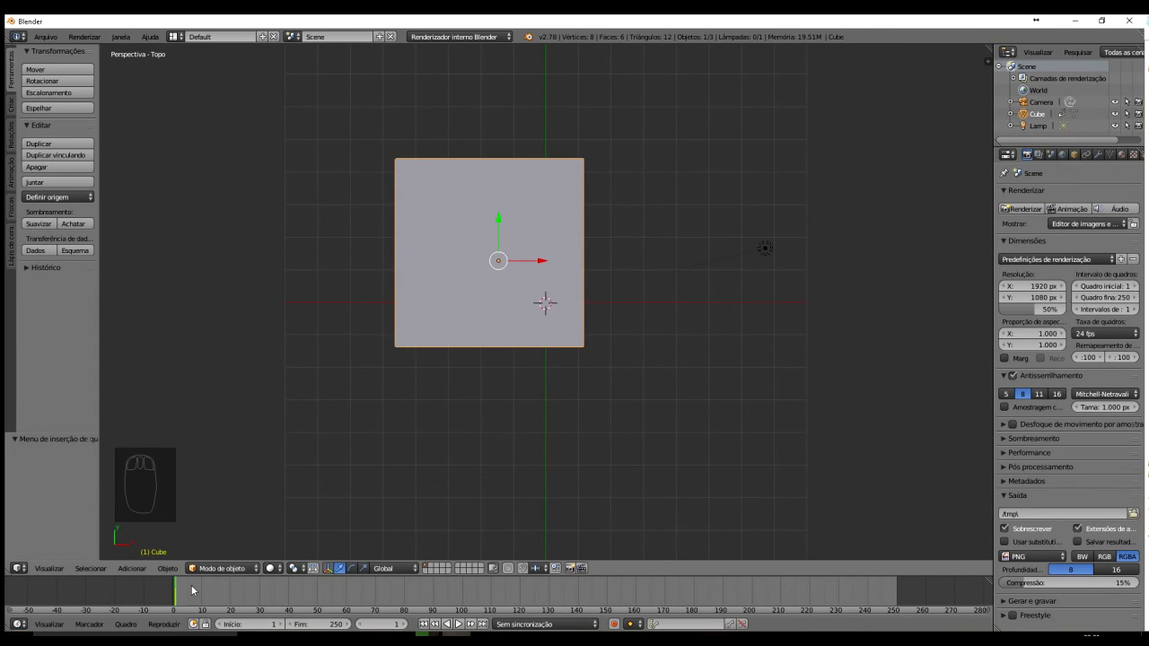
- Go to frame 100, scale the cube down by a factor of about 0.096, and insert a Scaling keyframe
{"action": "left_click_drag", "start_coordinate": [177, 601], "coordinate": [464, 596]}
{"action": "key", "text": "s"}
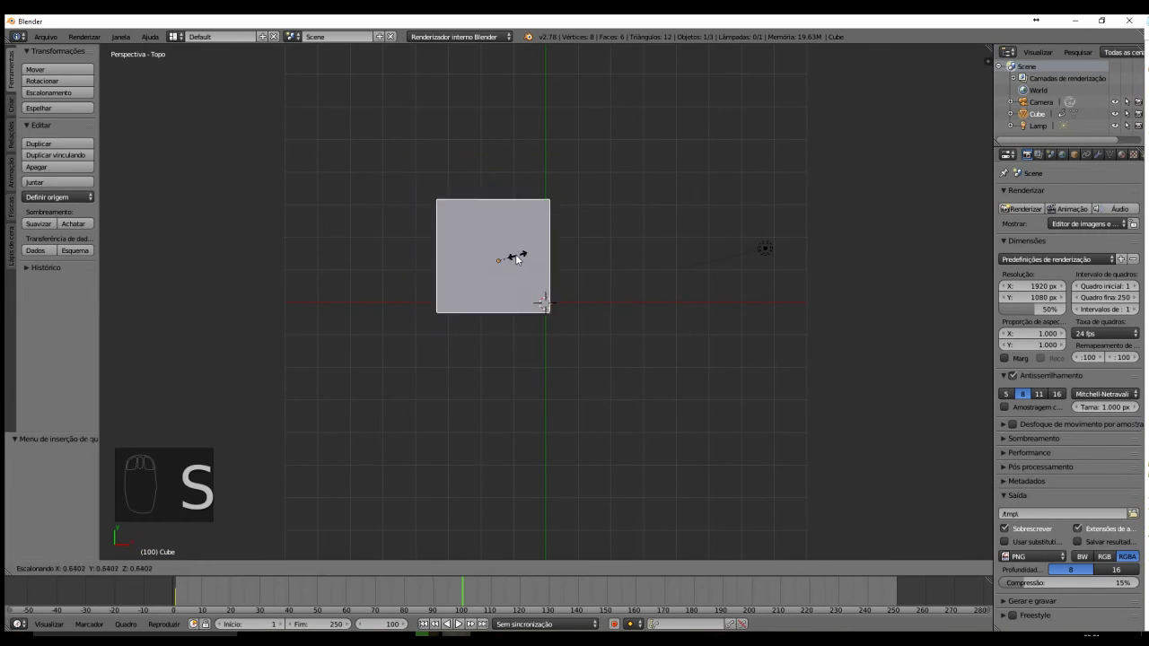
{"action": "left_click", "coordinate": [500, 260]}
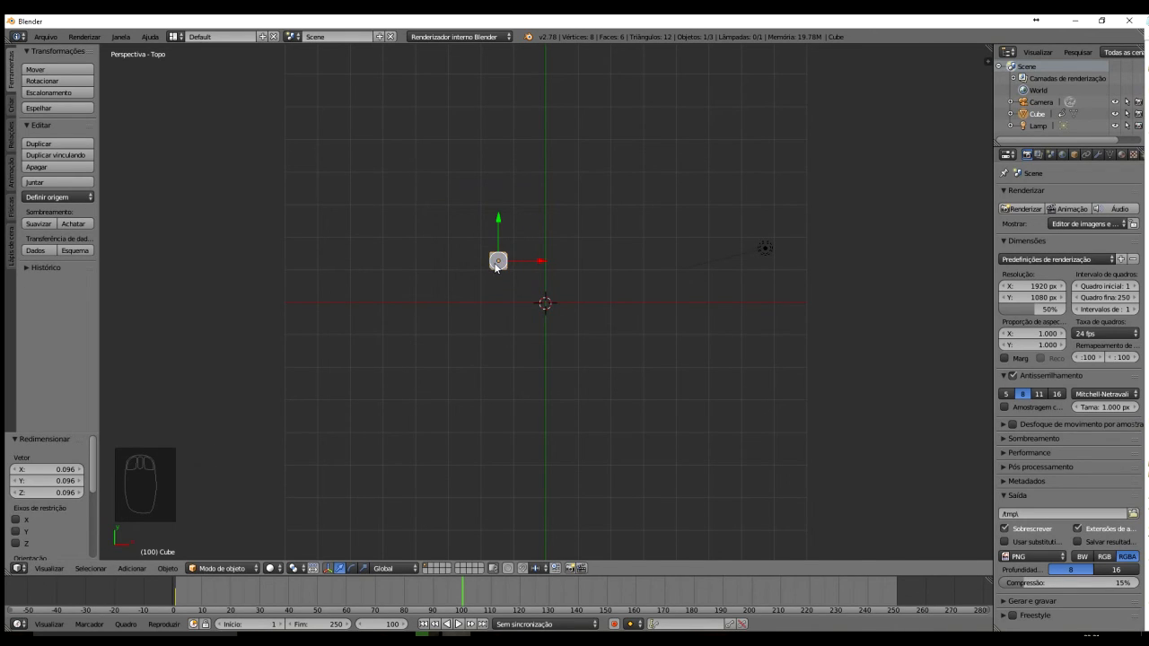
{"action": "key", "text": "i"}
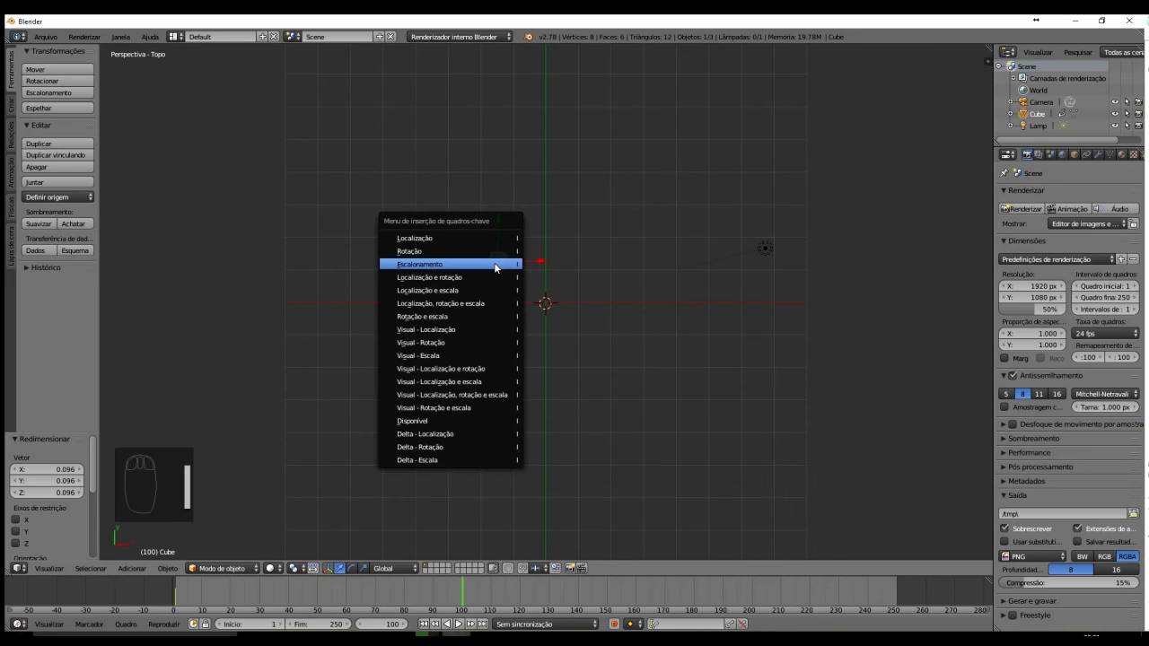
{"action": "left_click", "coordinate": [465, 266]}
- Check the cube's scaling from an angled view by scrubbing from frame 1 to 31, and set the animation's end frame to 100
{"action": "middle_click_drag", "start_coordinate": [492, 308], "coordinate": [630, 259]}
{"action": "left_click_drag", "start_coordinate": [464, 596], "coordinate": [176, 606]}
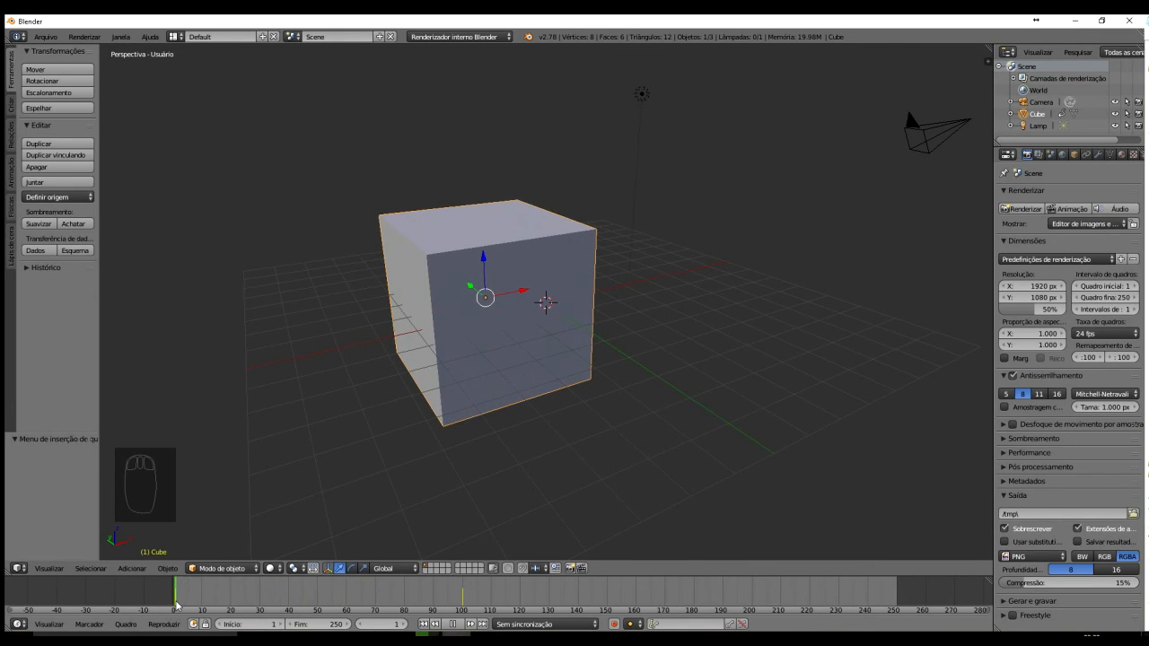
{"action": "left_click_drag", "start_coordinate": [176, 606], "coordinate": [263, 603]}
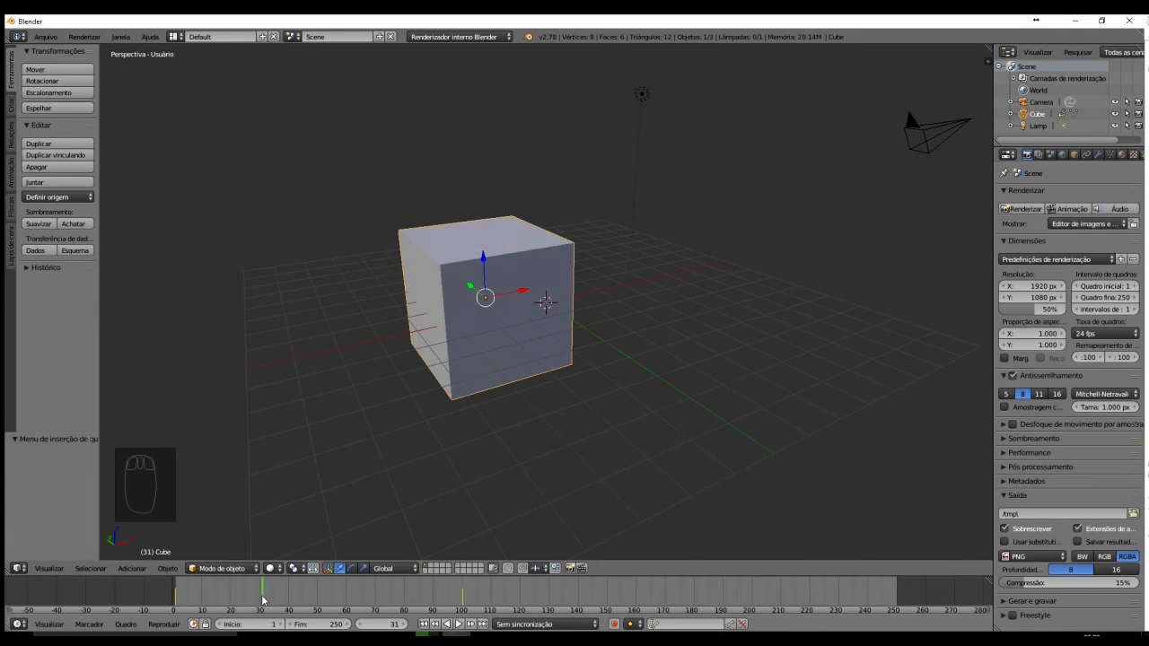
{"action": "left_click", "coordinate": [329, 625]}
{"action": "type", "text": "100"}
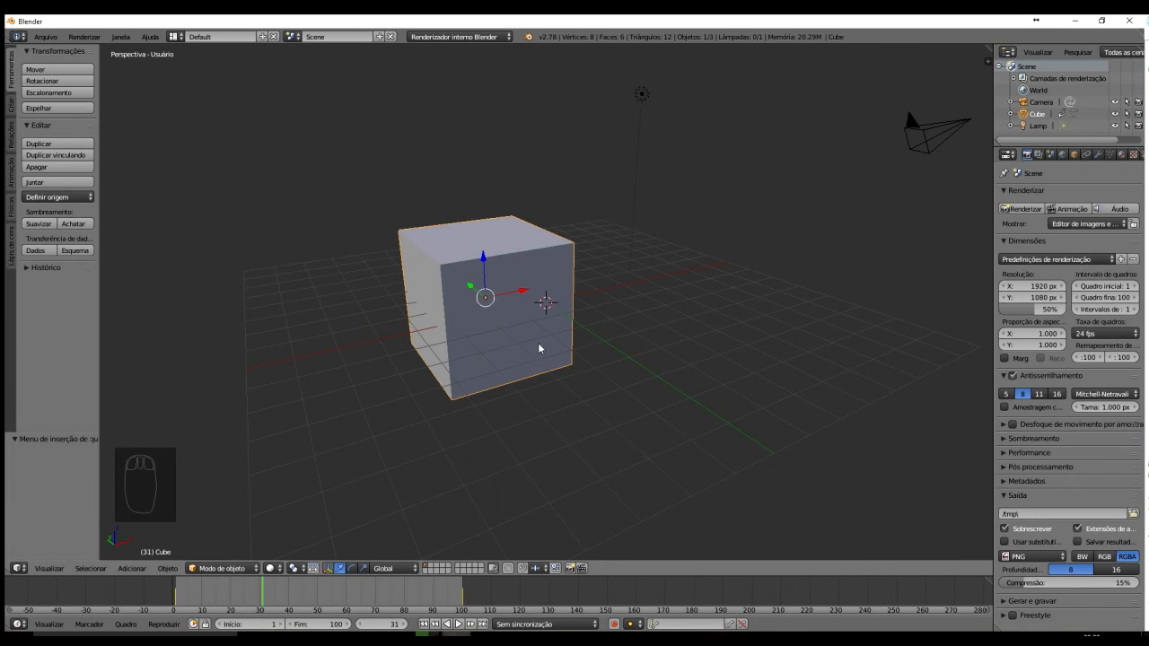
- Add a second cube, move it about 5.78 in X, -3.67 in Y and -0.67 in Z, and return to frame 1
{"action": "left_click", "coordinate": [12, 107]}
{"action": "left_click", "coordinate": [56, 92]}
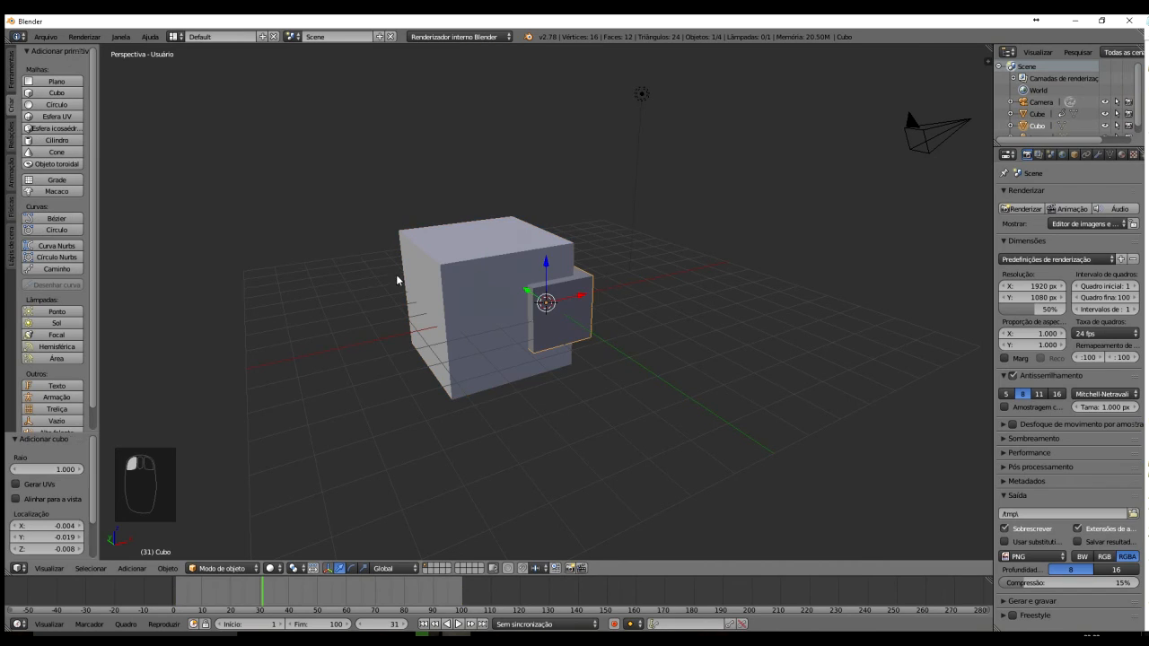
{"action": "left_click_drag", "start_coordinate": [553, 306], "coordinate": [777, 329]}
{"action": "left_click", "coordinate": [177, 600]}
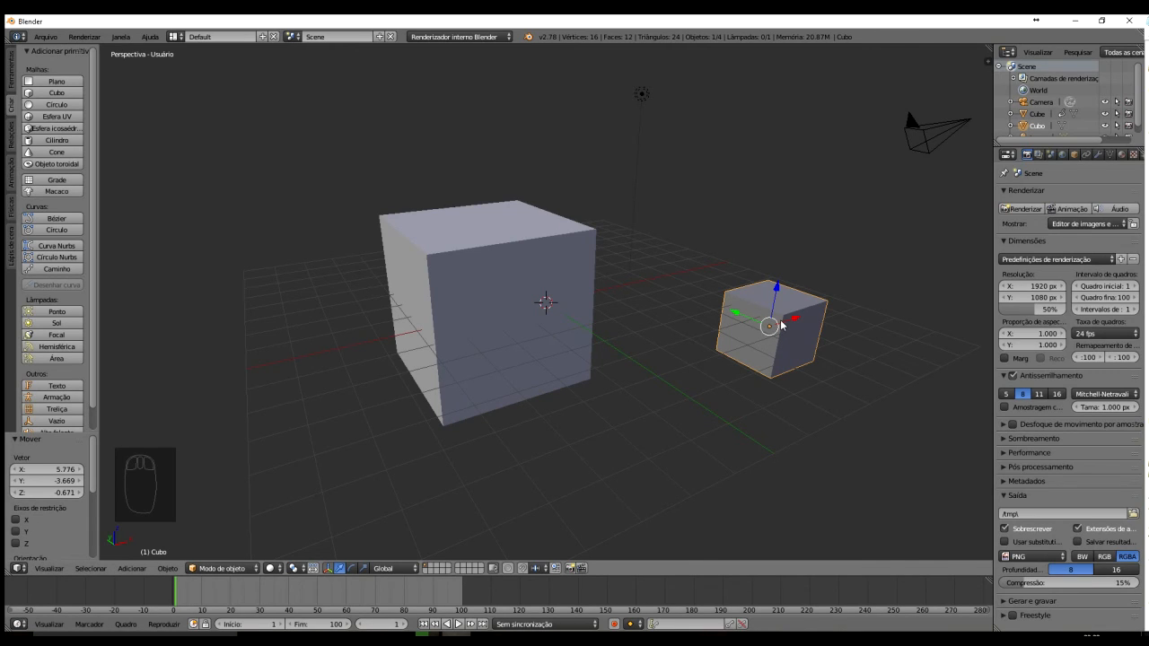
- Rotate the second cube about 42.4° in the view and insert a Rotation keyframe at frame 1
{"action": "key", "text": "r"}
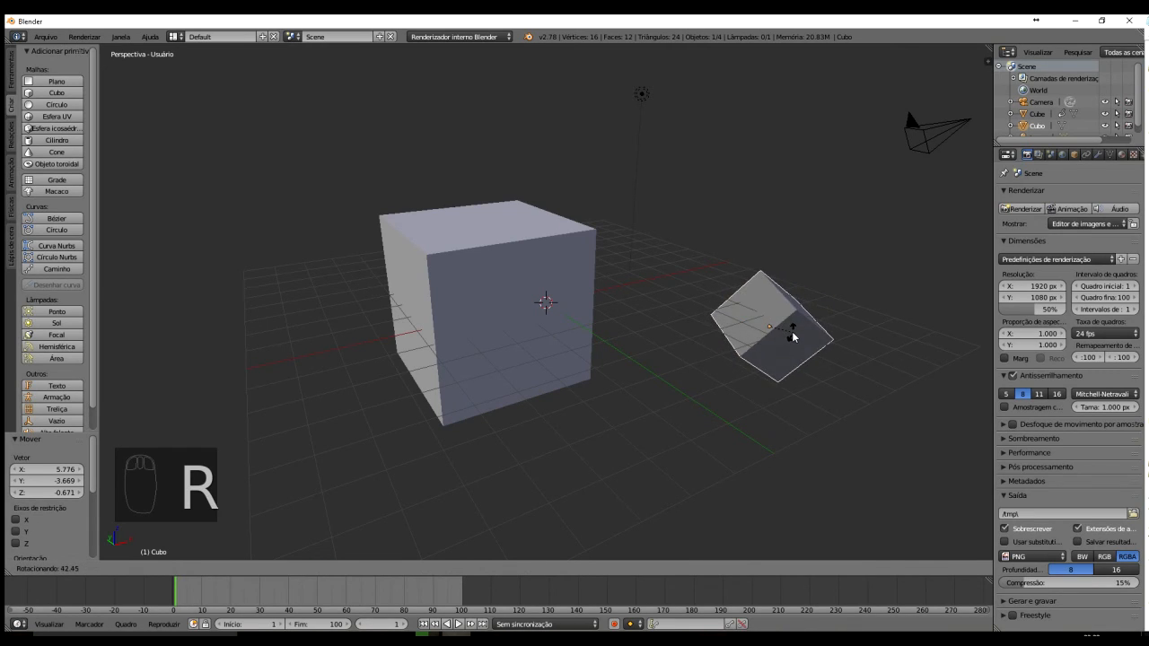
{"action": "left_click", "coordinate": [793, 337]}
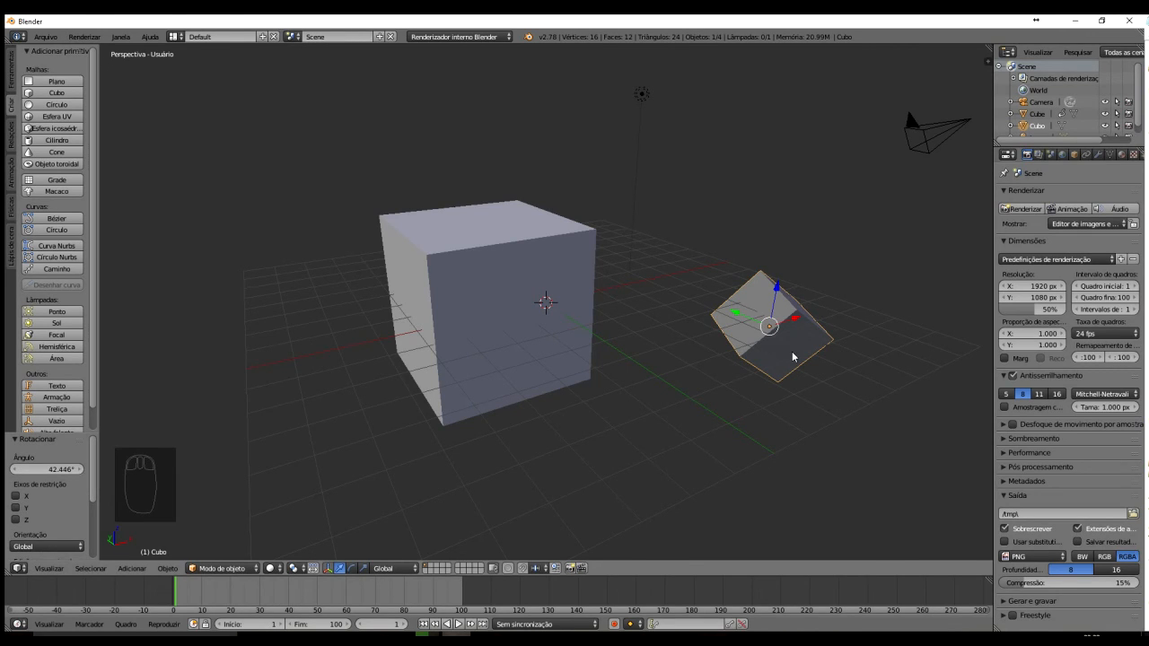
{"action": "key", "text": "i"}
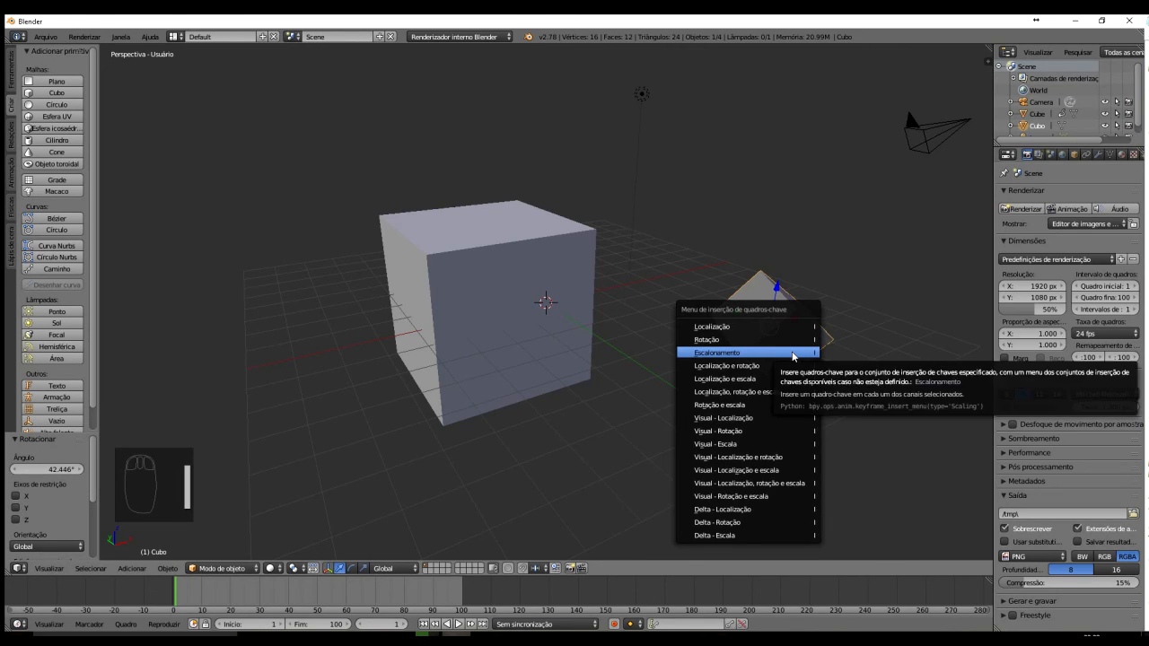
{"action": "left_click", "coordinate": [729, 341]}
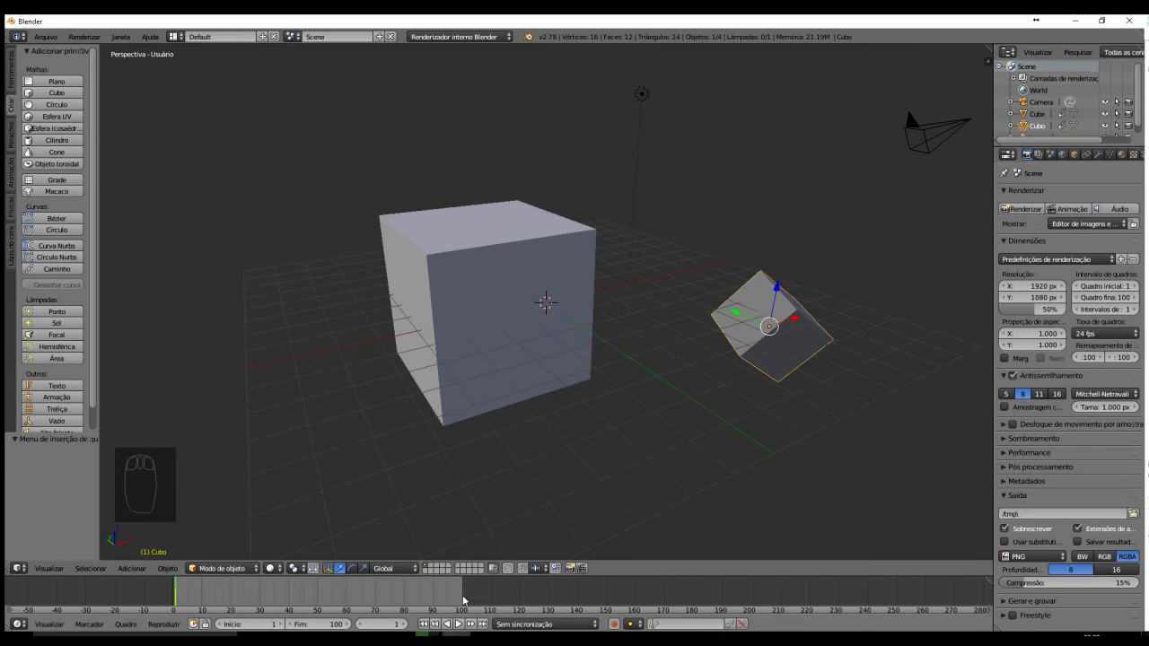
- Go to frame 100 and rotate the second cube about -129.9° in the view and about 182.8° around the Z axis
{"action": "left_click", "coordinate": [463, 597]}
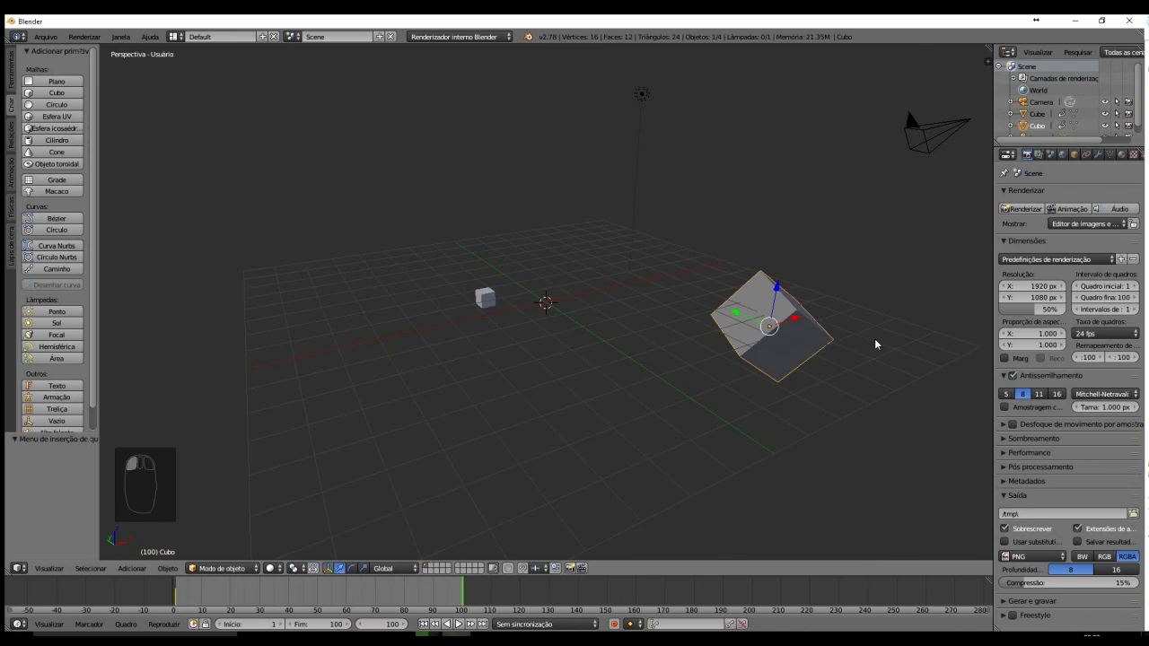
{"action": "key", "text": "r"}
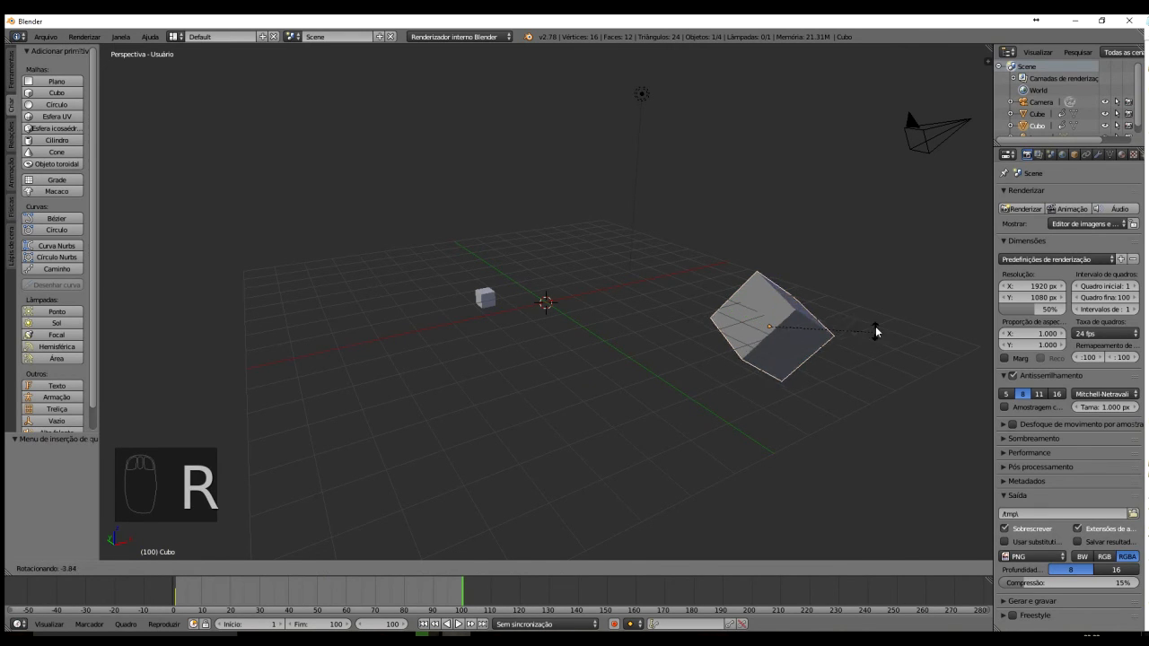
{"action": "left_click", "coordinate": [625, 221]}
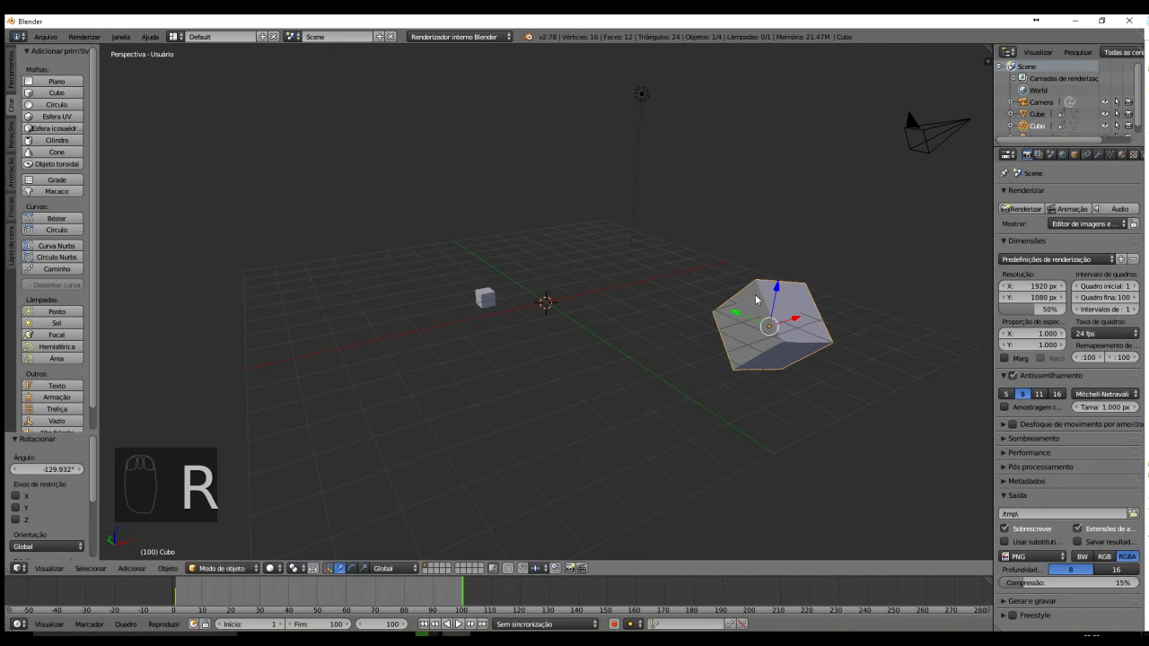
{"action": "key", "text": "r"}
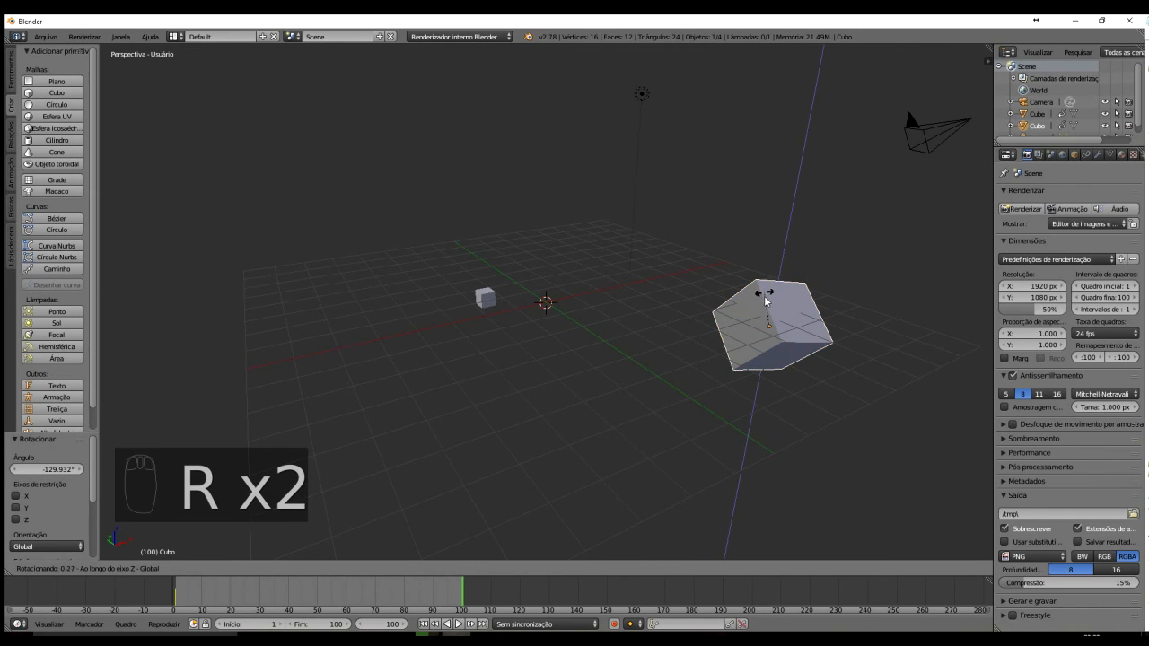
{"action": "left_click", "coordinate": [775, 361]}
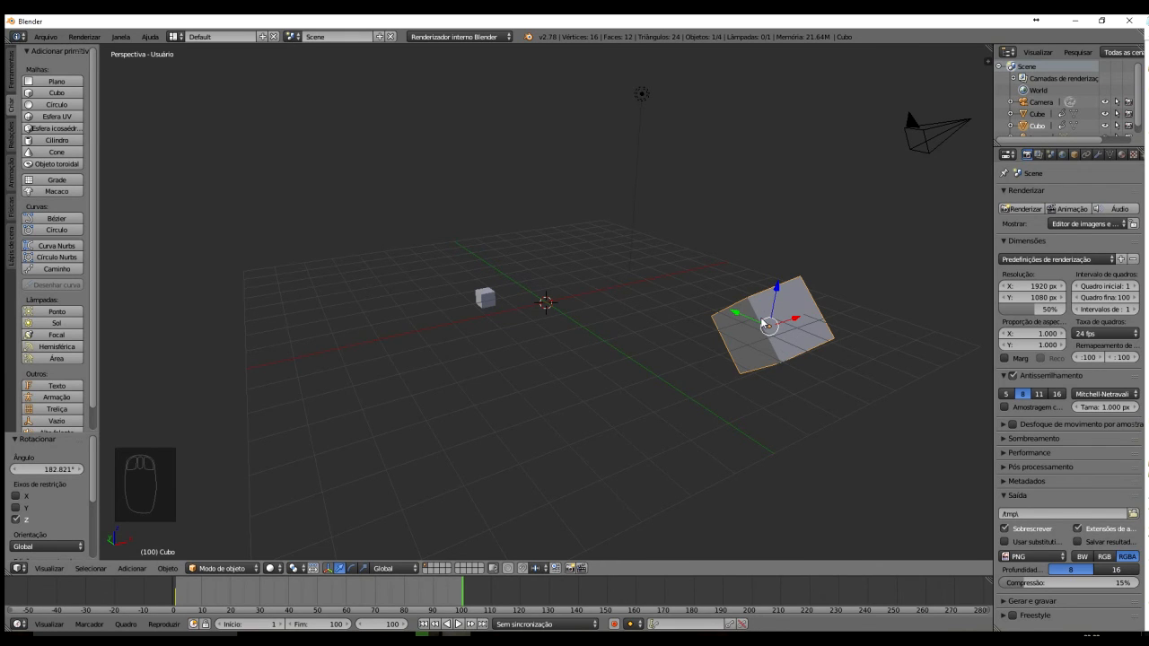
- Insert a Rotation keyframe for the second cube at frame 100 and scrub back to frame 38 to check the rotation
{"action": "key", "text": "i"}
{"action": "left_click", "coordinate": [762, 321]}
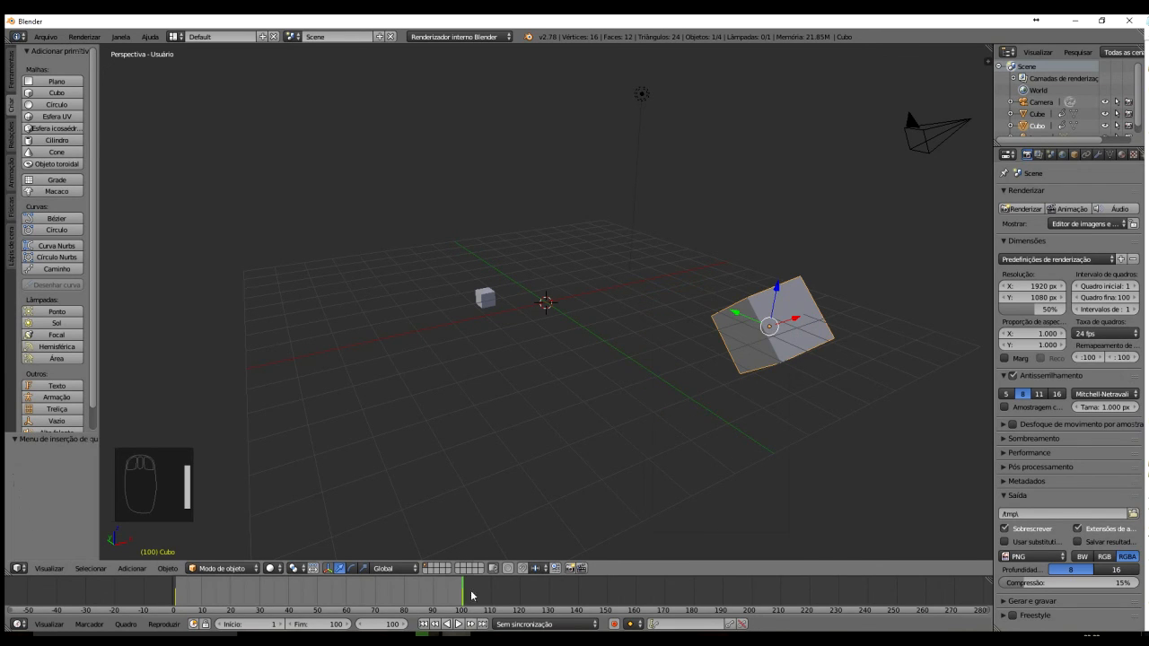
{"action": "left_click_drag", "start_coordinate": [465, 593], "coordinate": [284, 591]}
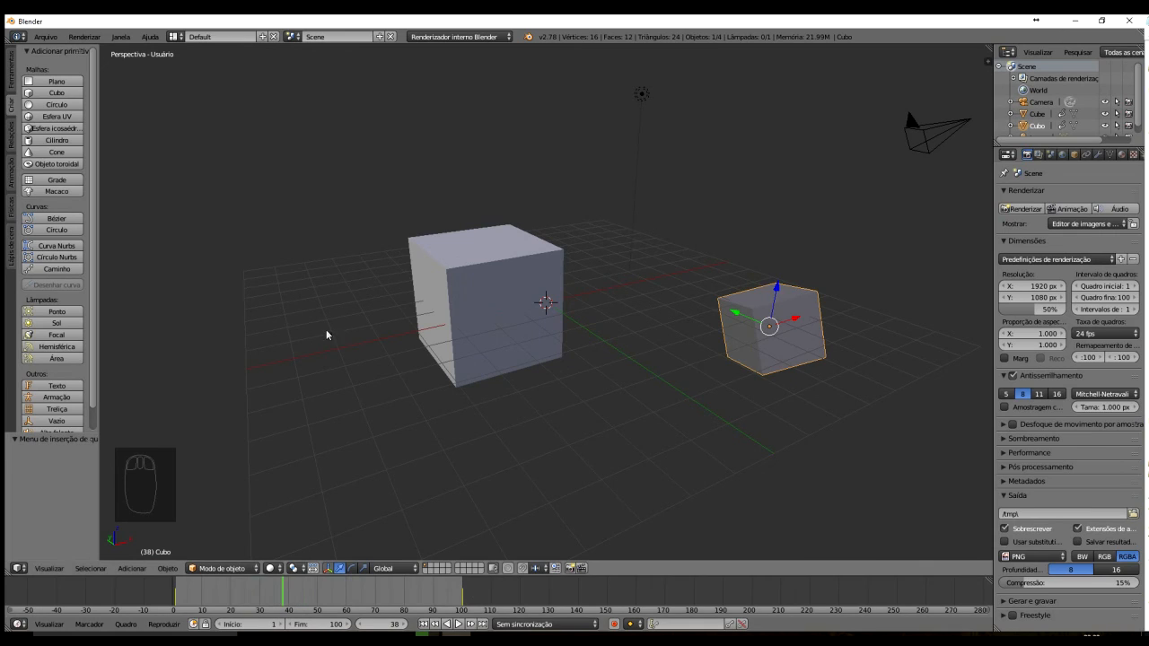
- Add a third cube and move it about -7.72 in X, 2.23 in Y and -4.67 in Z
{"action": "left_click", "coordinate": [56, 95]}
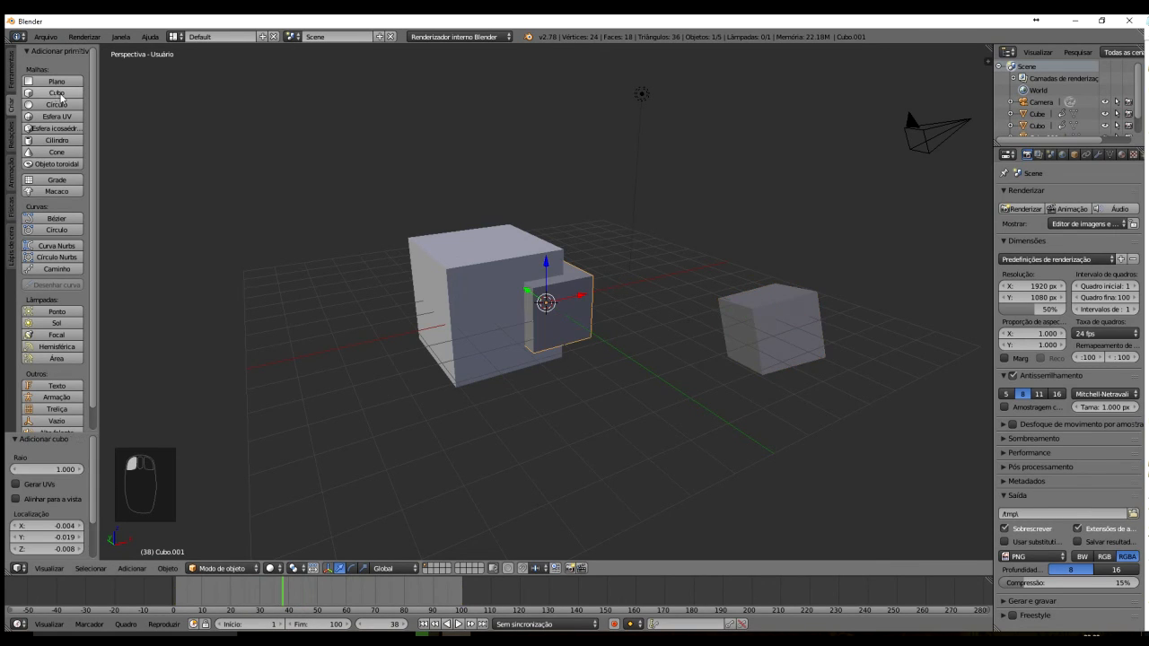
{"action": "left_click_drag", "start_coordinate": [546, 303], "coordinate": [299, 469]}
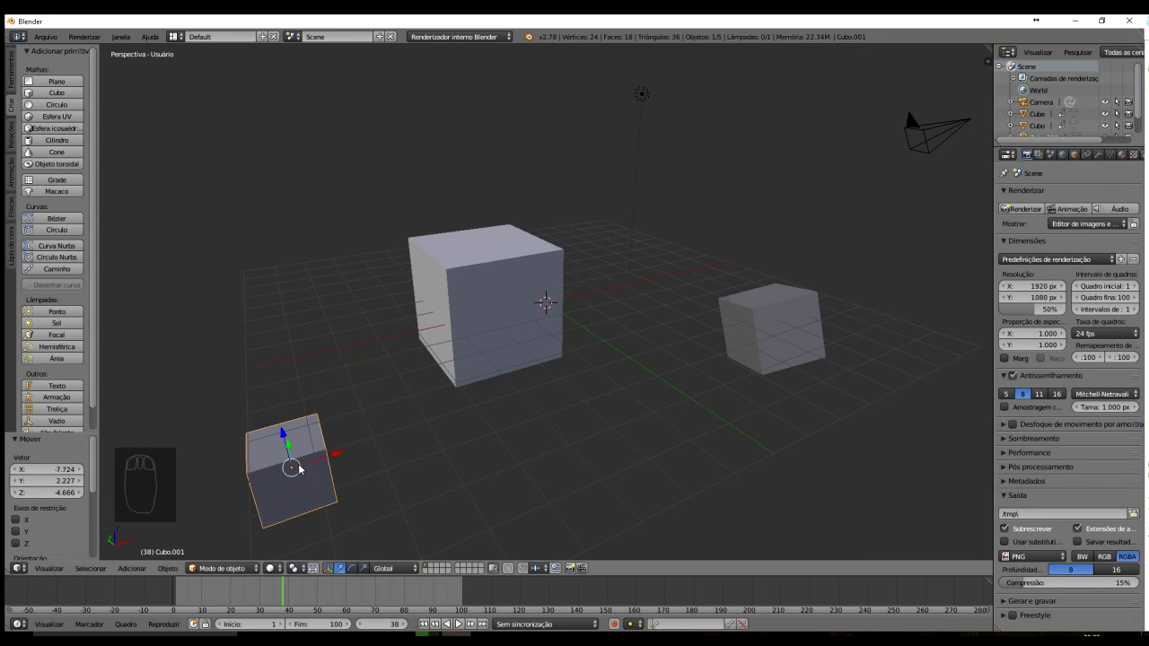
{"action": "key", "text": "i"}
{"action": "left_click", "coordinate": [299, 466]}
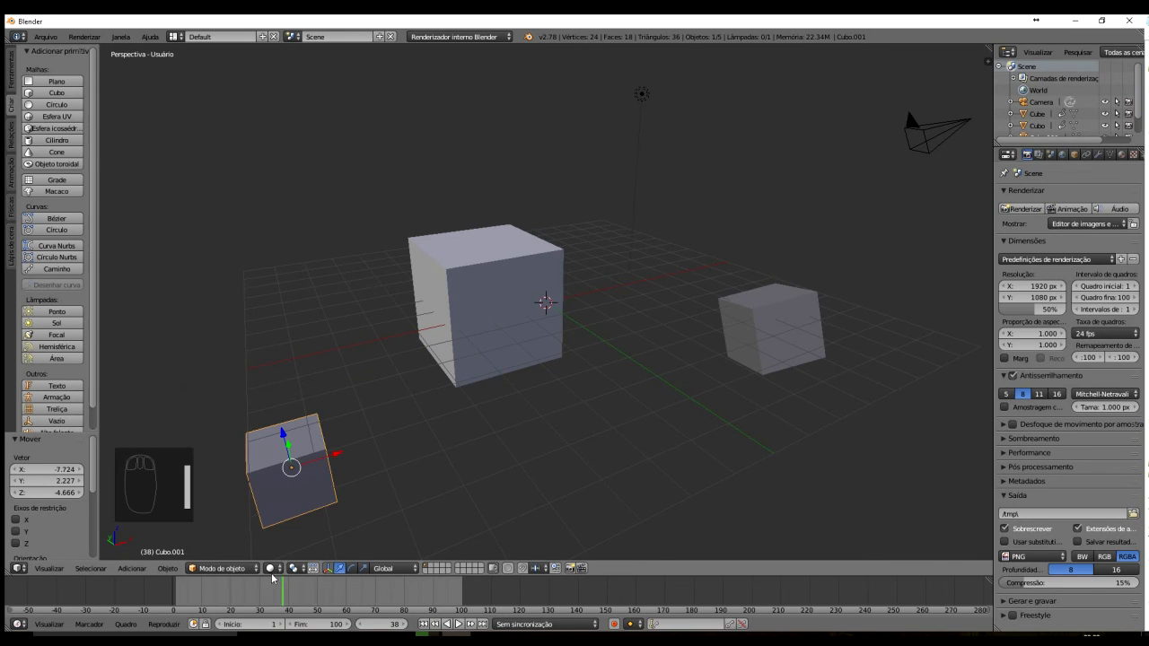
- Return to frame 1 and insert a Location keyframe for the third cube
{"action": "left_click_drag", "start_coordinate": [281, 593], "coordinate": [176, 595]}
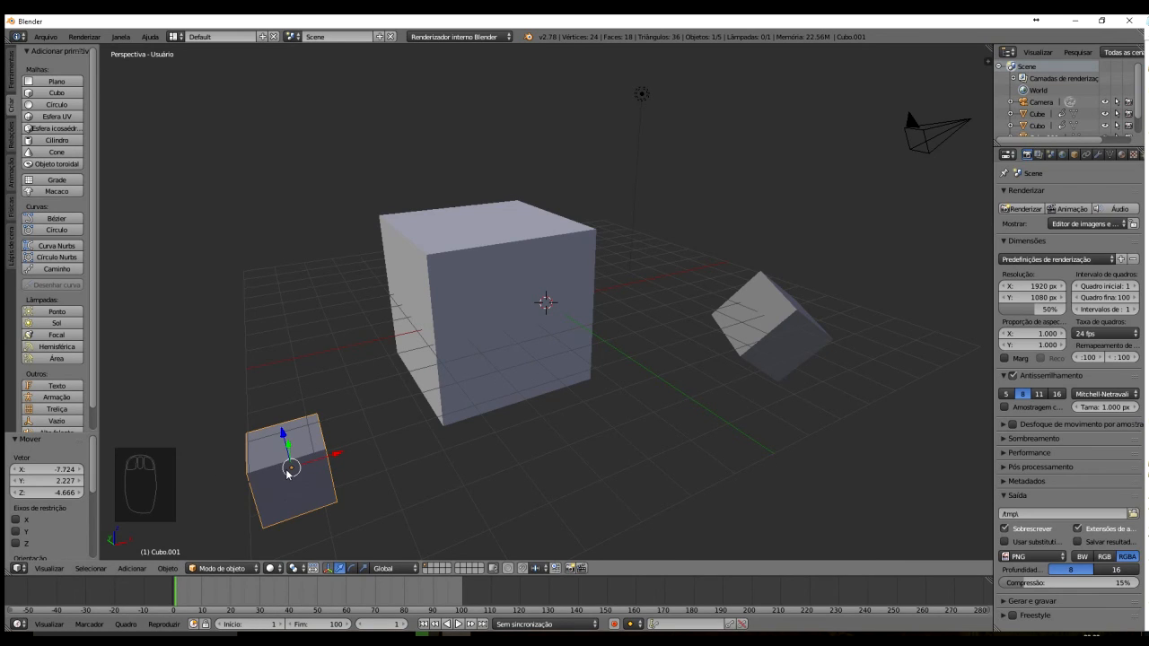
{"action": "key", "text": "i"}
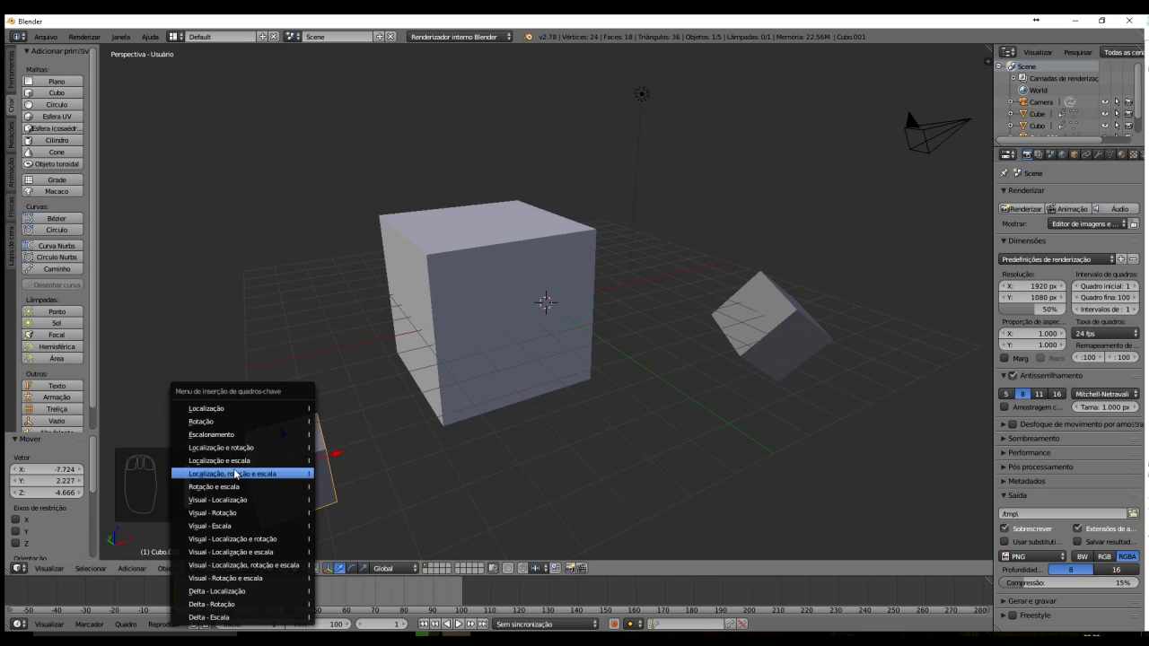
{"action": "left_click", "coordinate": [232, 409]}
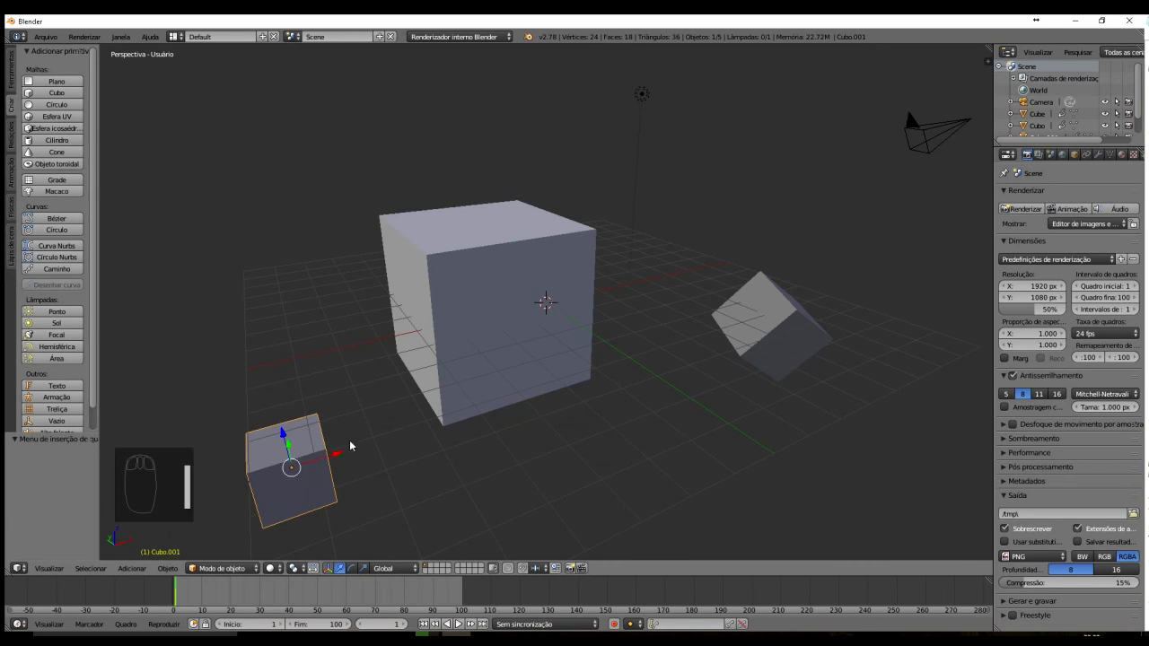
- At frame 99, move the third cube about 9.62 in X, -1.71 in Y and 8.02 in Z, keyframe its Location, and scrub back to frame 20
{"action": "left_click", "coordinate": [459, 592]}
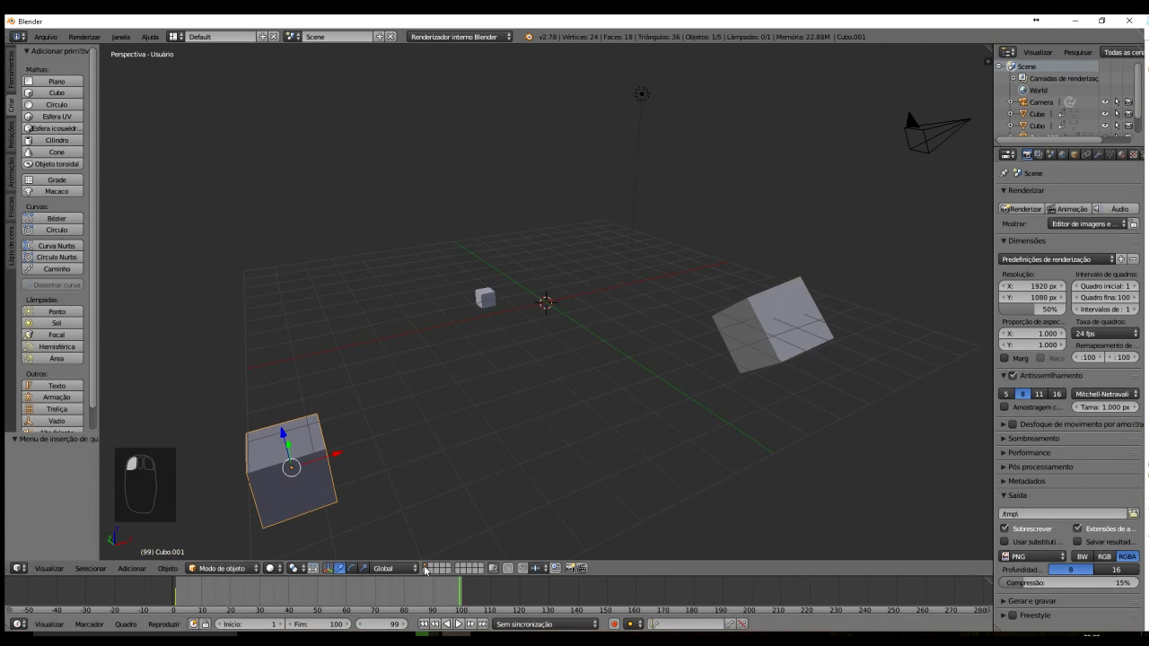
{"action": "left_click_drag", "start_coordinate": [301, 475], "coordinate": [598, 189]}
{"action": "key", "text": "i"}
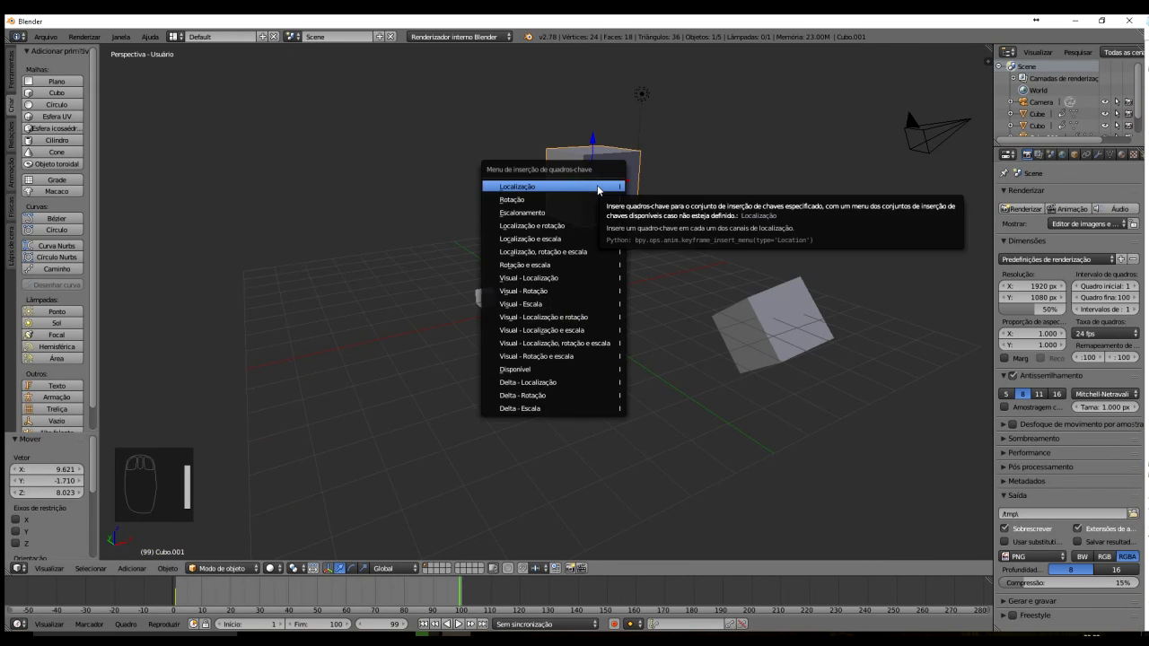
{"action": "left_click", "coordinate": [599, 189]}
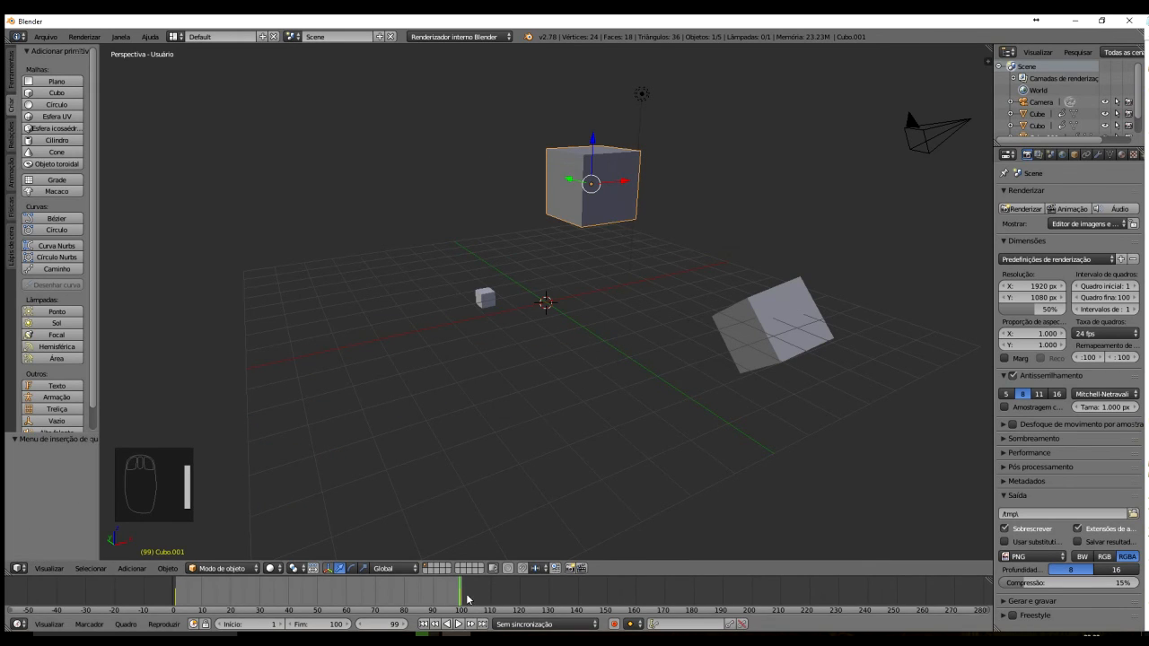
{"action": "left_click_drag", "start_coordinate": [461, 595], "coordinate": [428, 614]}
{"action": "left_click_drag", "start_coordinate": [385, 583], "coordinate": [231, 609]}
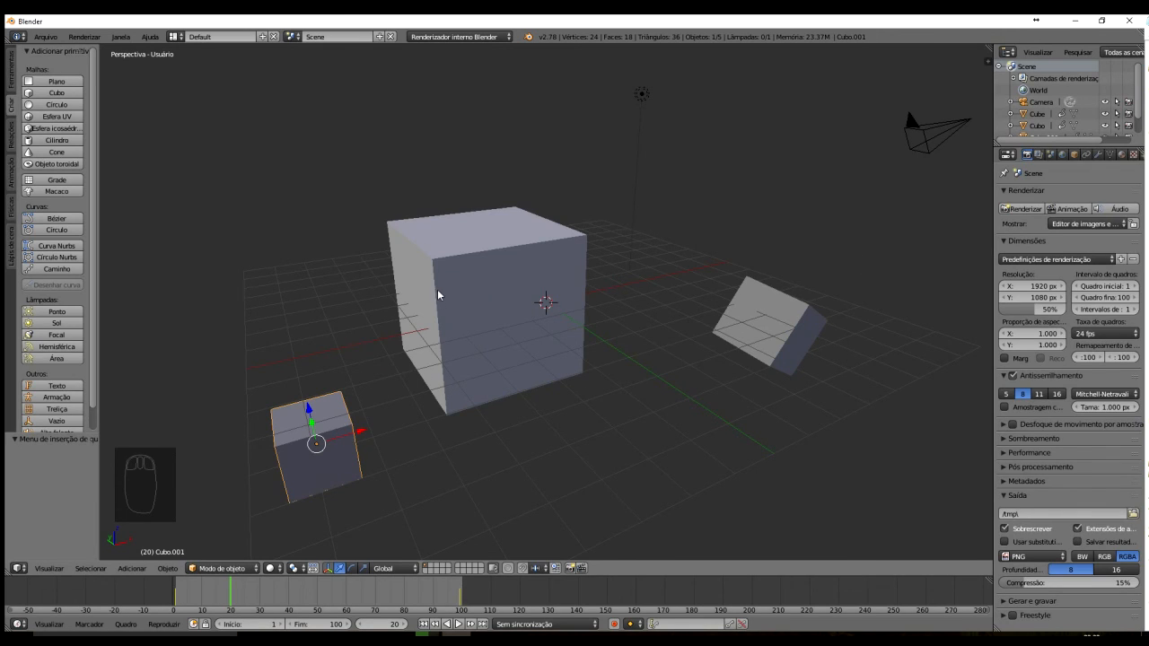
- Add a fourth cube and move it about 3.12, -3.28, -3.06 and again about -10.52, 8.18, 4.35 in X, Y and Z
{"action": "left_click", "coordinate": [56, 93]}
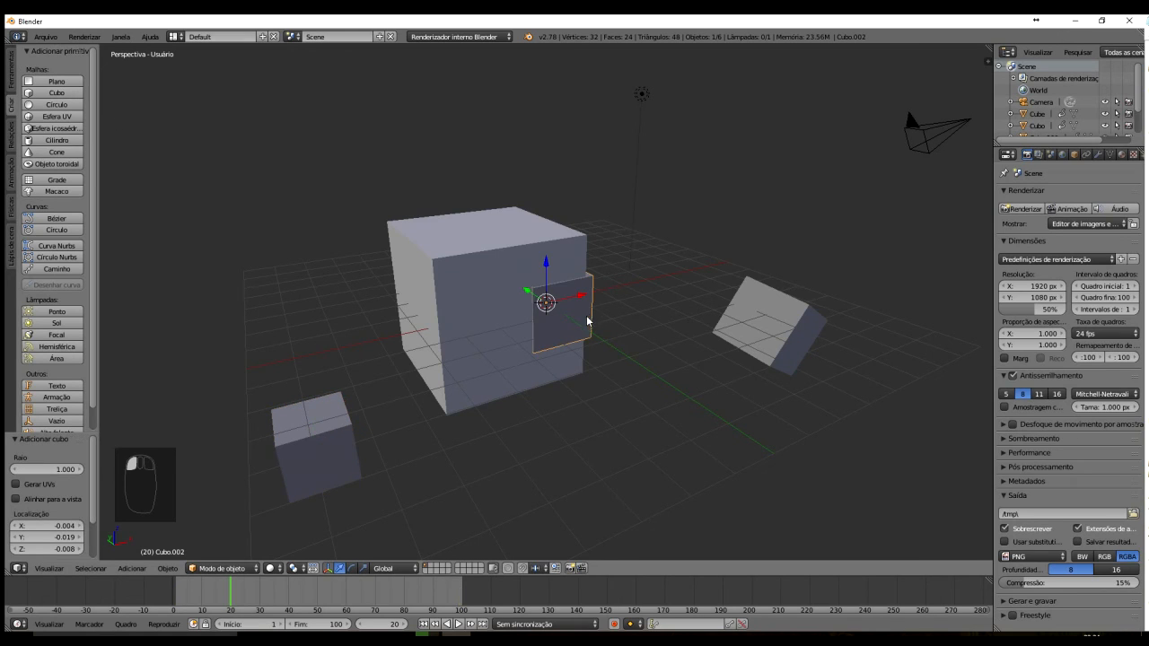
{"action": "left_click_drag", "start_coordinate": [551, 308], "coordinate": [693, 415]}
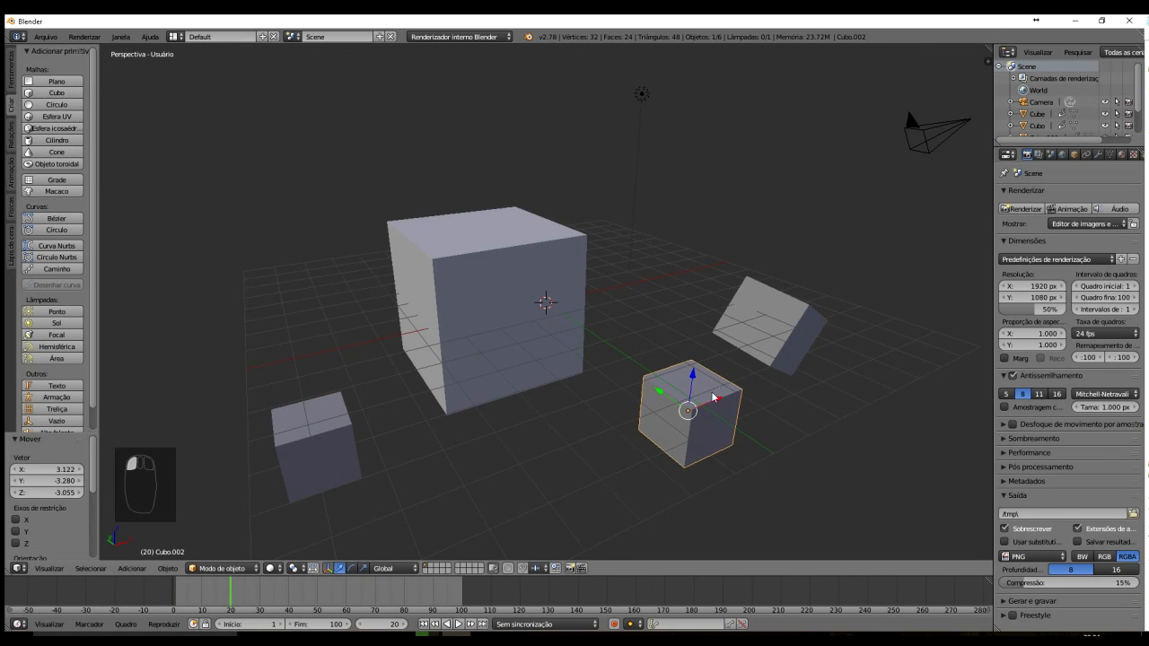
{"action": "key", "text": "g"}
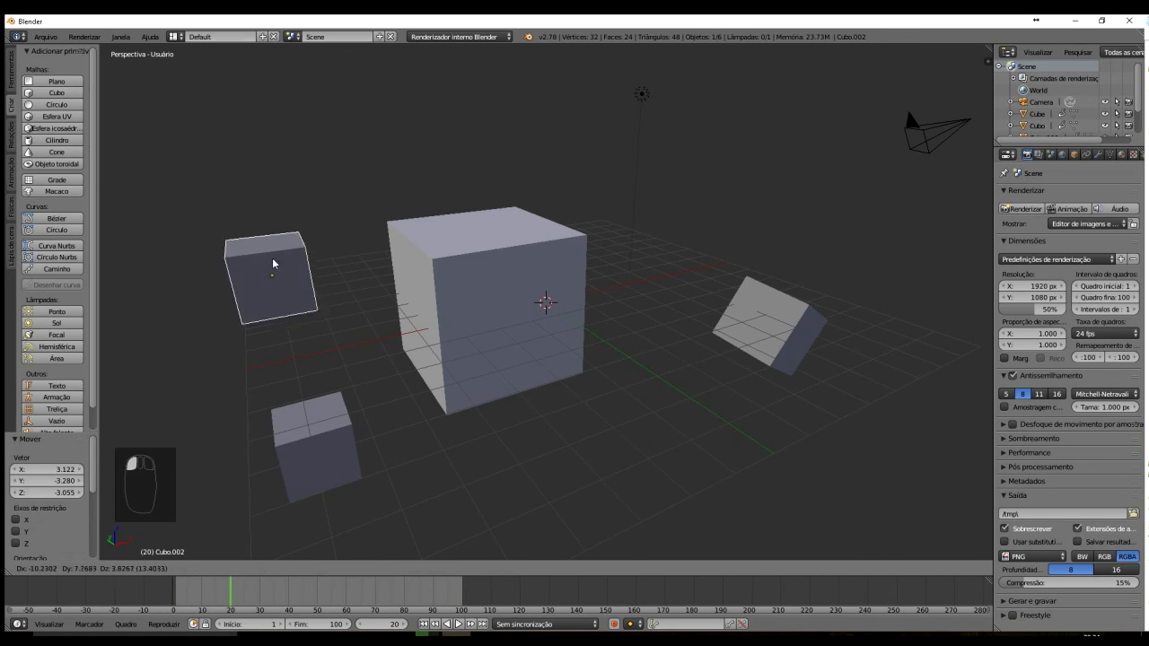
{"action": "left_click", "coordinate": [261, 259]}
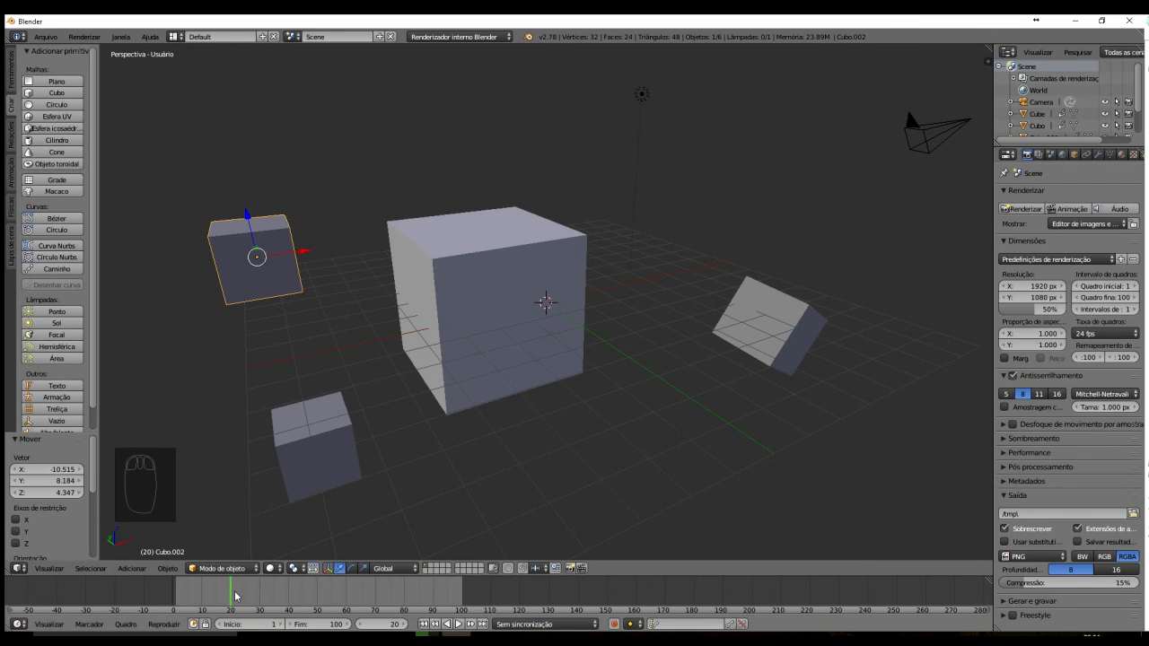
- Return to frame 1 and insert a combined Location and Rotation keyframe for the fourth cube
{"action": "left_click_drag", "start_coordinate": [234, 595], "coordinate": [178, 593]}
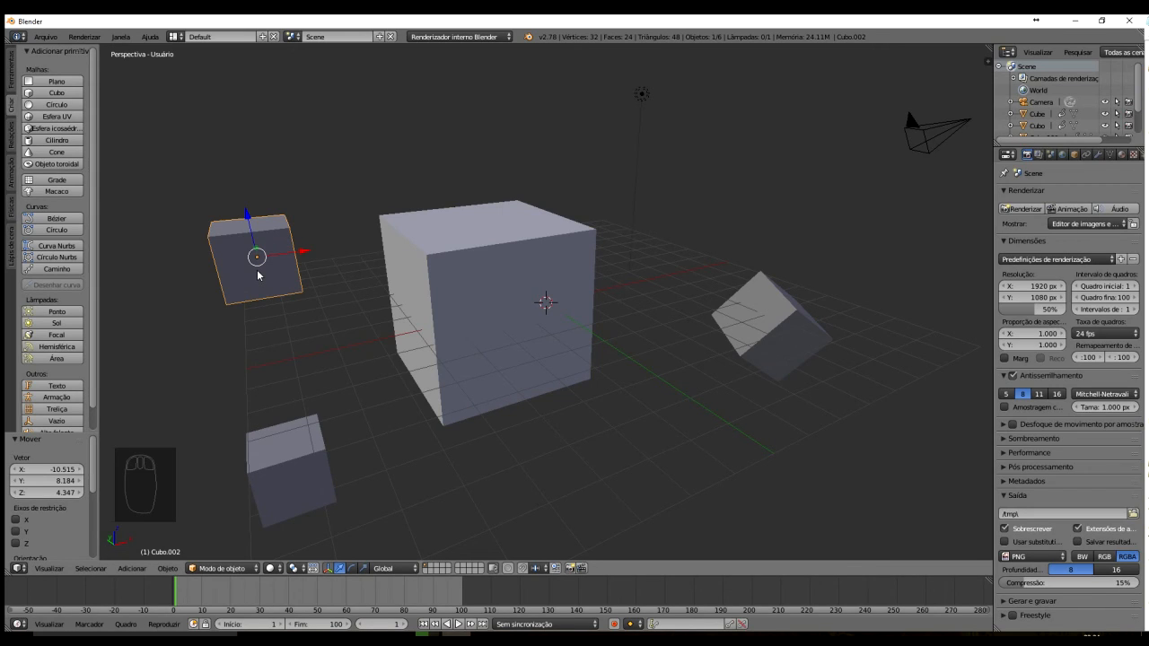
{"action": "key", "text": "i"}
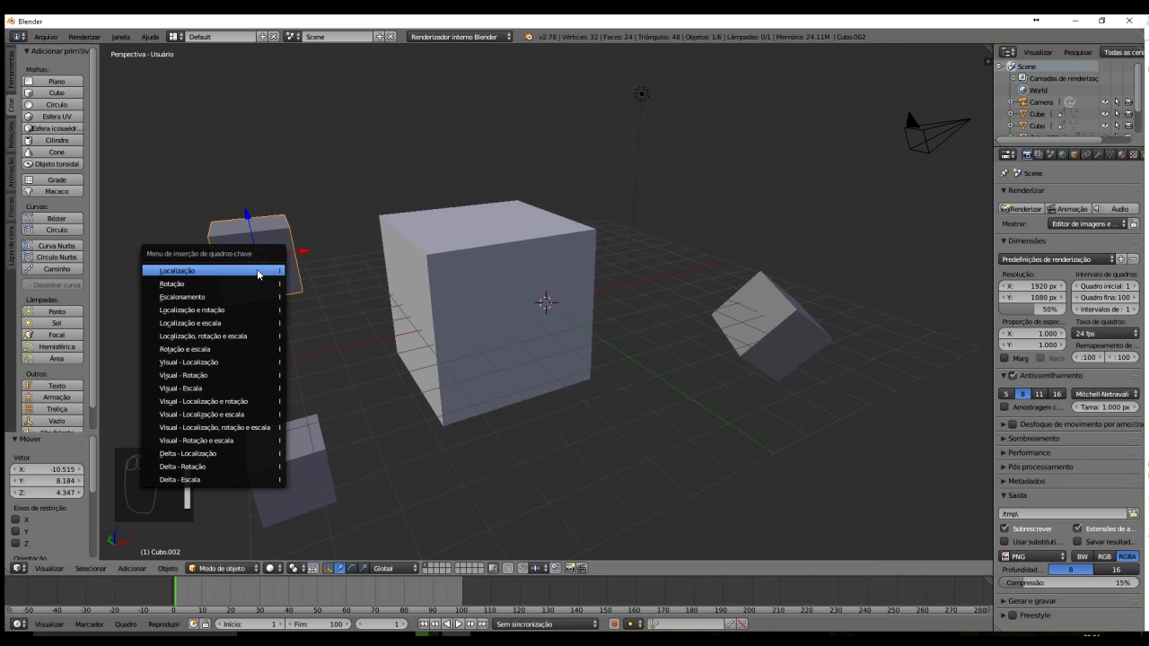
{"action": "left_click", "coordinate": [208, 311]}
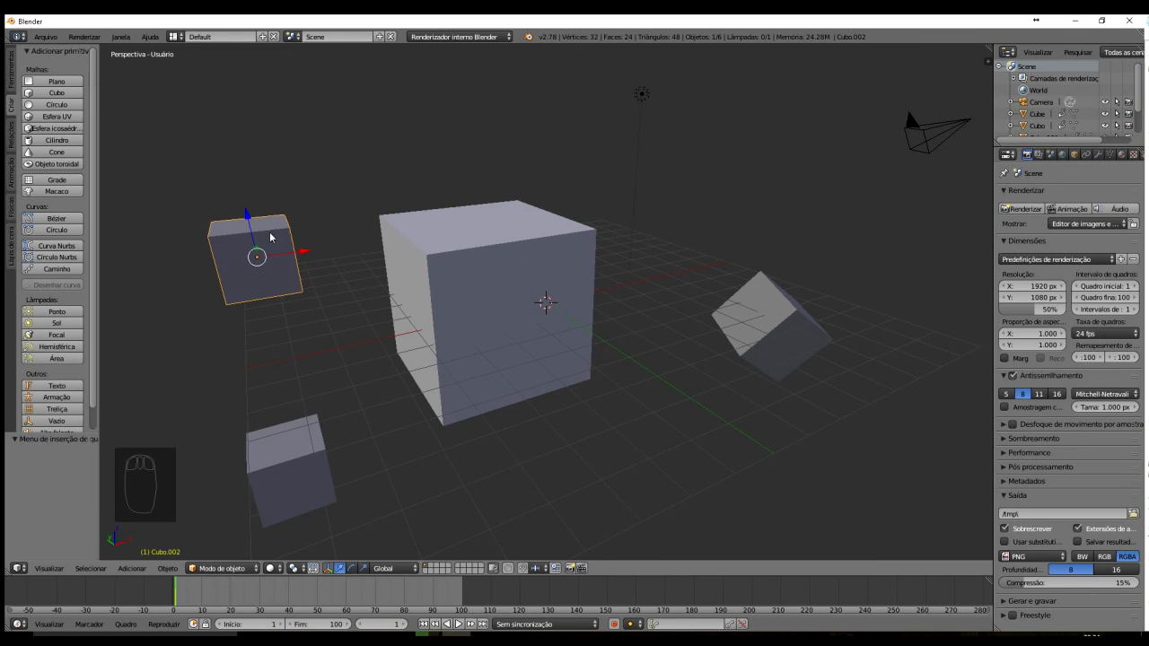
- At frame 100, move the fourth cube about 15.11 X, -11.16 Y, -5.00 Z, and rotate it about -222.1° in view and 234.8° around Z
{"action": "left_click_drag", "start_coordinate": [178, 599], "coordinate": [462, 580]}
{"action": "left_click_drag", "start_coordinate": [263, 265], "coordinate": [871, 439]}
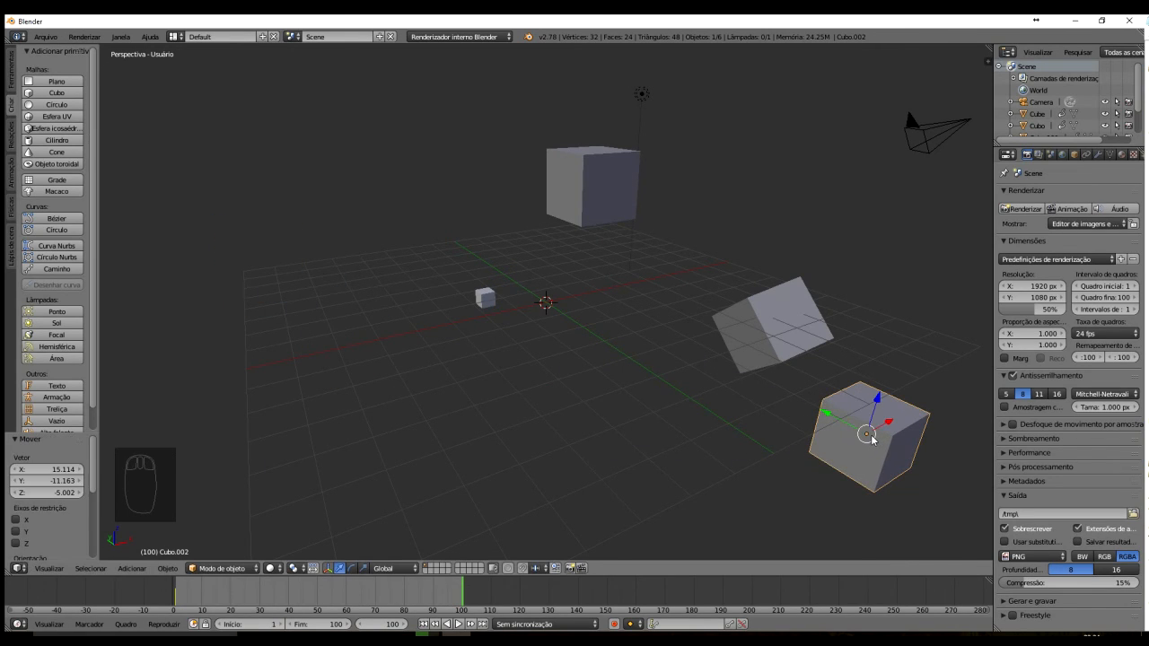
{"action": "key", "text": "r"}
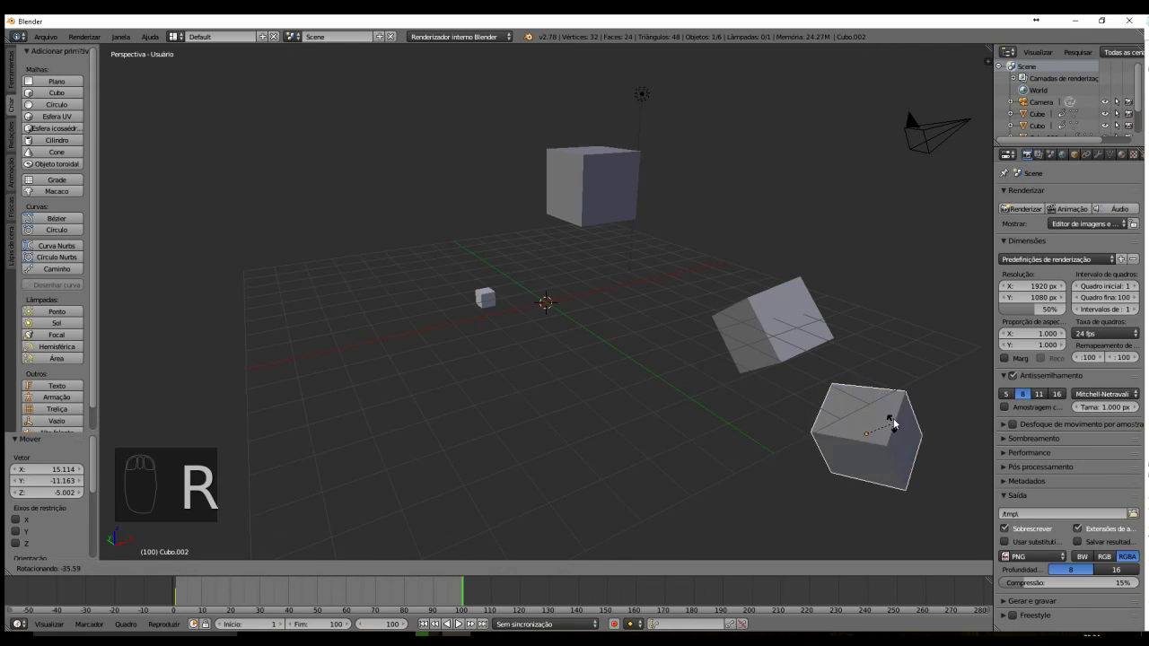
{"action": "left_click", "coordinate": [781, 481]}
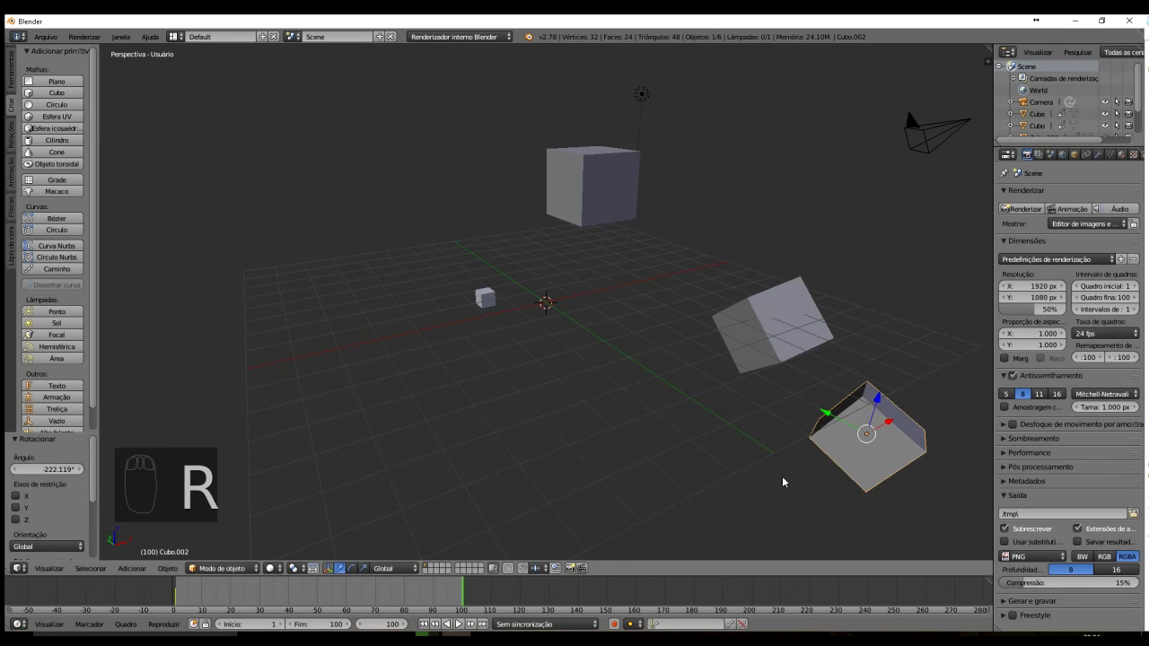
{"action": "key", "text": "r"}
{"action": "key", "text": "z"}
{"action": "left_click", "coordinate": [893, 244]}
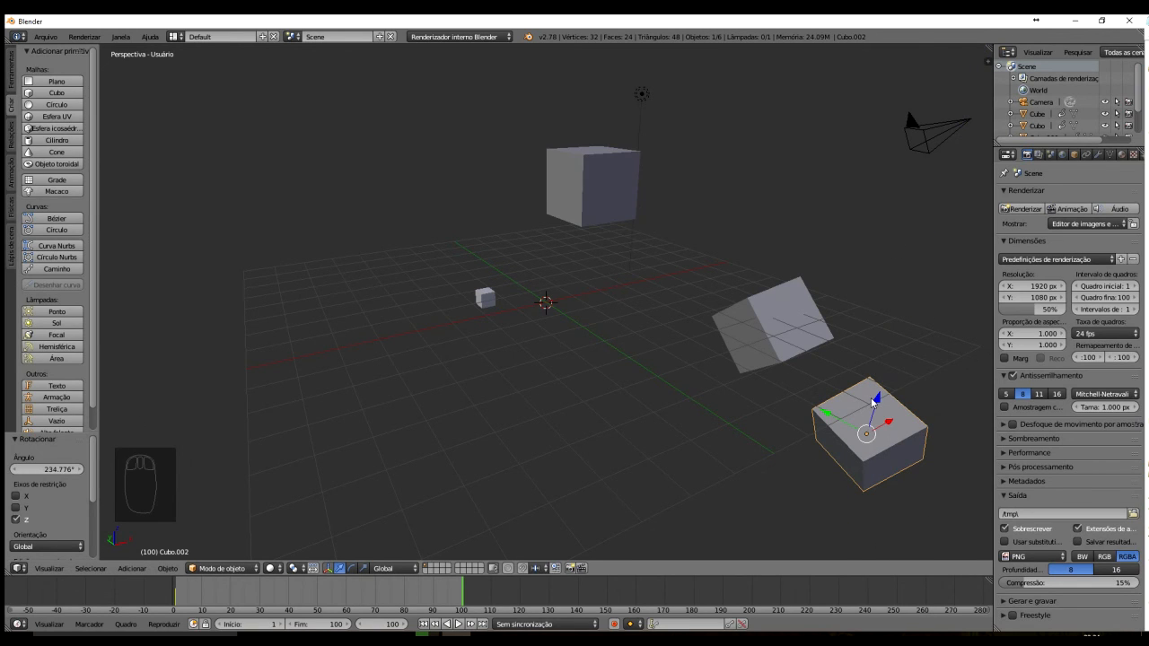
- Insert a Location and Rotation keyframe for the fourth cube at frame 100 and scrub back to frame 1 to check its motion
{"action": "key", "text": "i"}
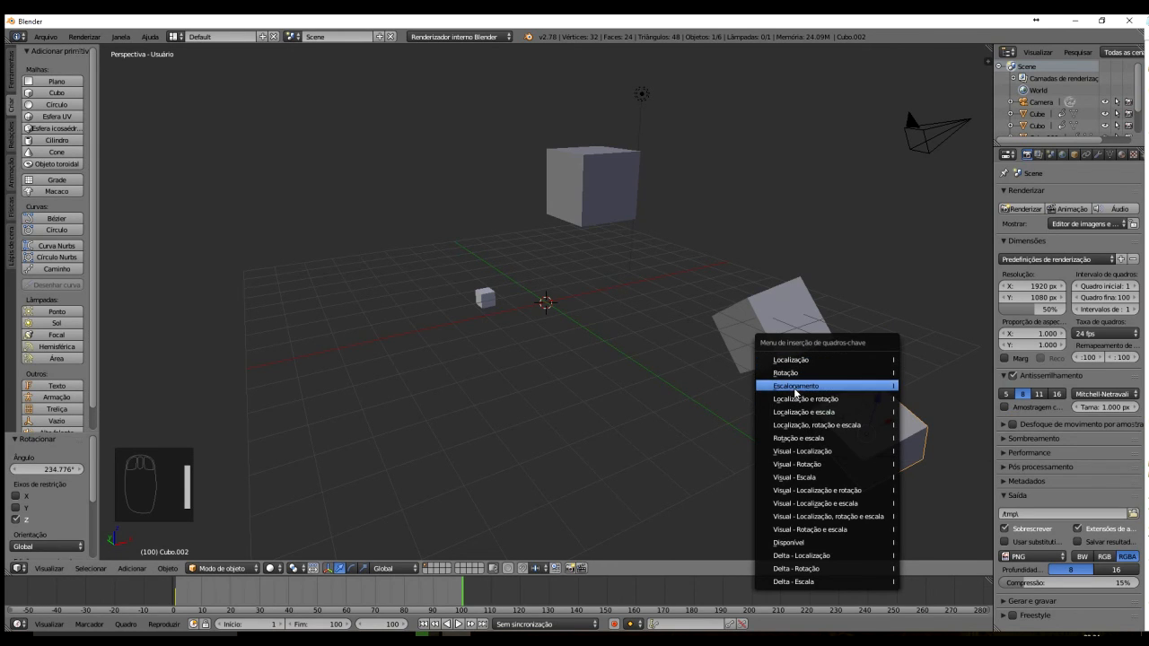
{"action": "left_click", "coordinate": [879, 400]}
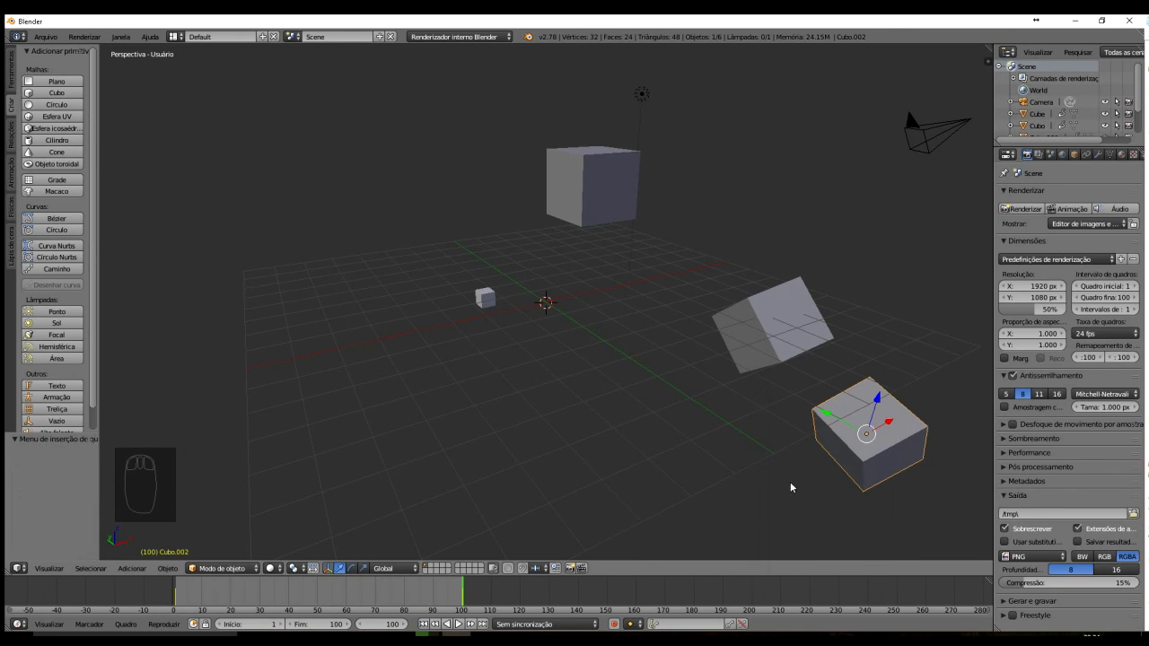
{"action": "left_click_drag", "start_coordinate": [464, 597], "coordinate": [393, 584]}
{"action": "mouse_move", "coordinate": [360, 618]}
{"action": "left_mouse_down"}
{"action": "mouse_move", "coordinate": [251, 594]}
{"action": "mouse_move", "coordinate": [177, 613]}
{"action": "mouse_move", "coordinate": [472, 588]}
{"action": "mouse_move", "coordinate": [230, 601]}
{"action": "mouse_move", "coordinate": [176, 586]}
{"action": "left_mouse_up"}
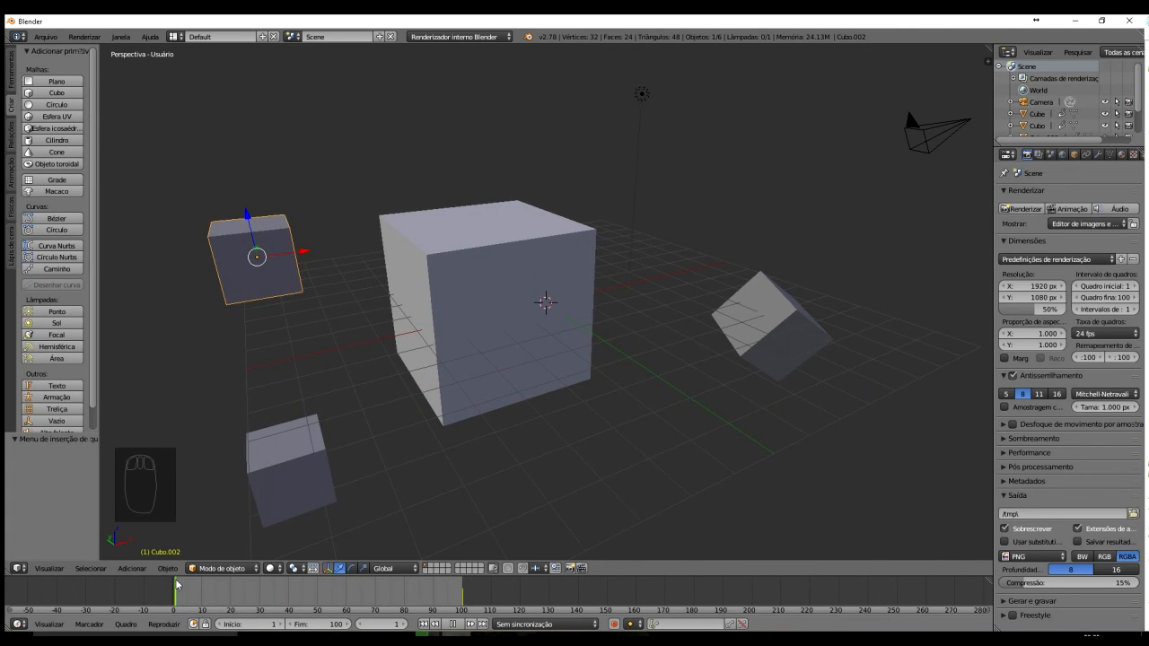
- At frame 1, scale the fourth cube by about 0.313 and insert a combined Location, Rotation and Scale keyframe
{"action": "key", "text": "s"}
{"action": "left_click", "coordinate": [258, 258]}
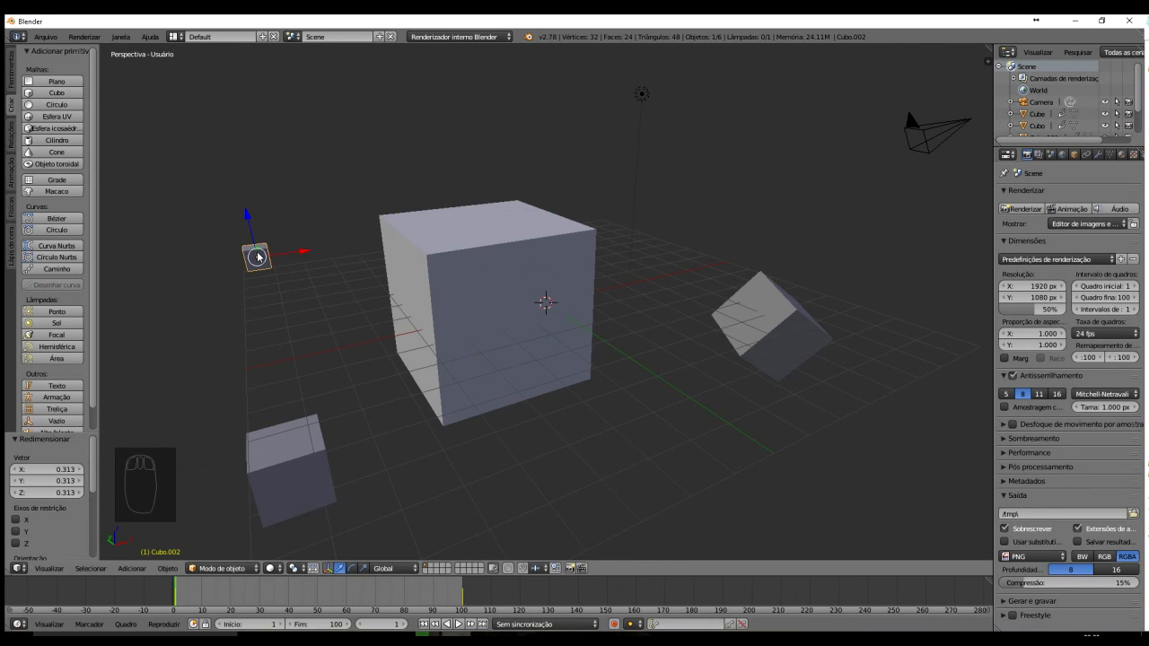
{"action": "key", "text": "i"}
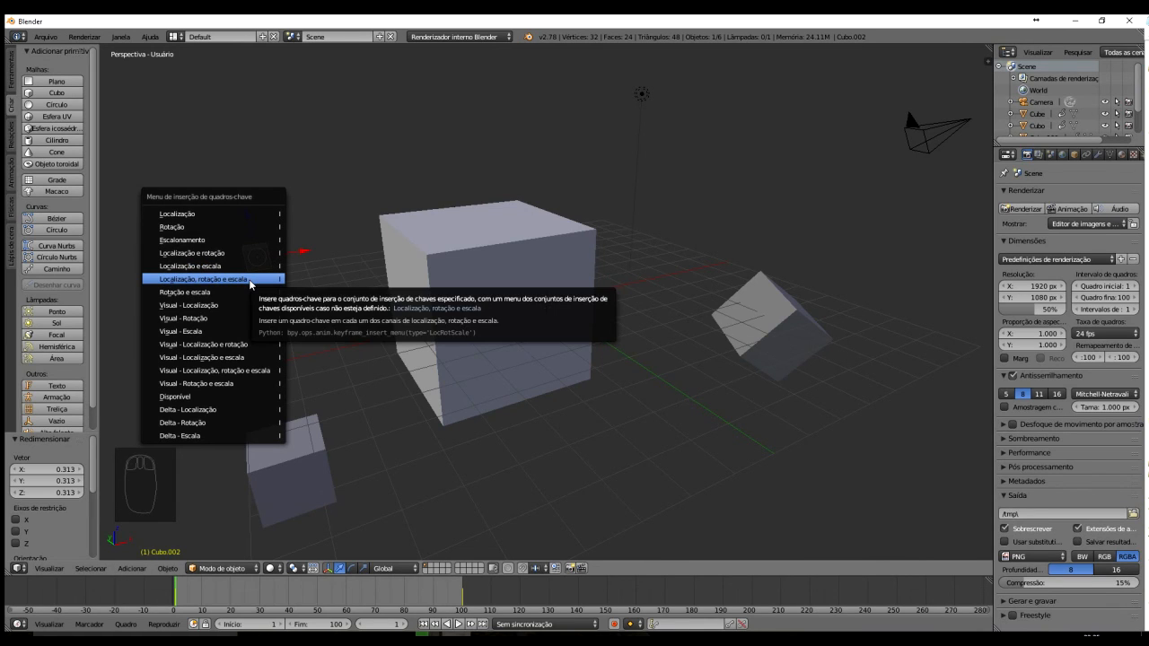
{"action": "left_click", "coordinate": [250, 281]}
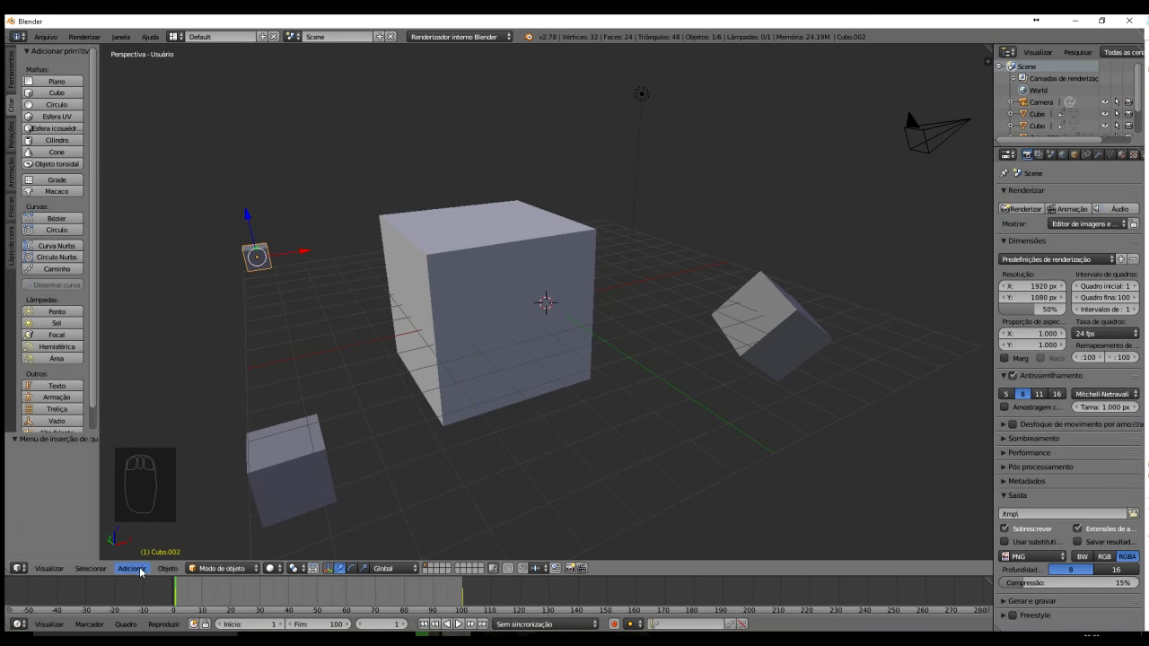
- At frame 100, scale the fourth cube by about 8.816 and insert a combined Location, Rotation and Scale keyframe
{"action": "left_click_drag", "start_coordinate": [178, 603], "coordinate": [464, 592]}
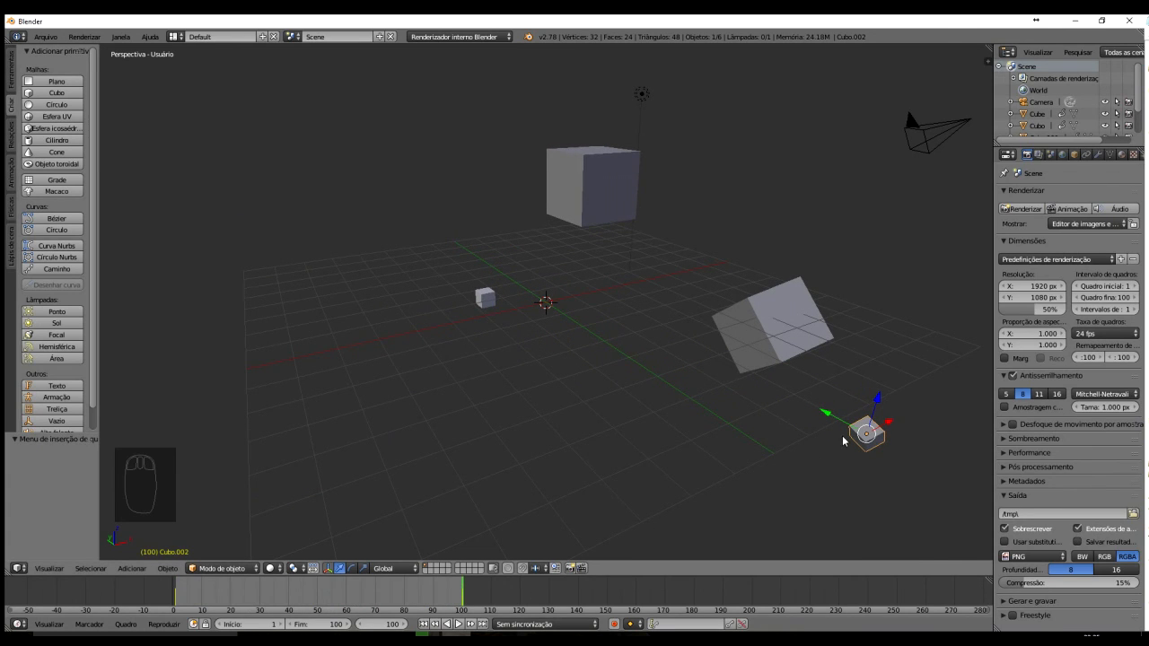
{"action": "key", "text": "s"}
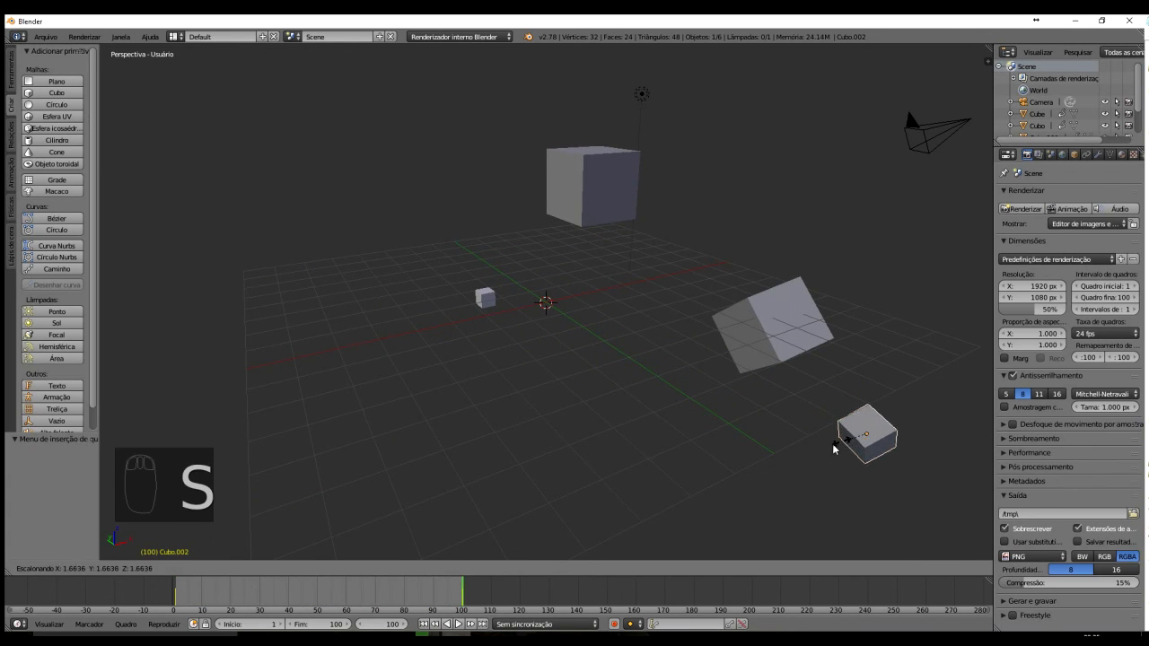
{"action": "left_click", "coordinate": [738, 477]}
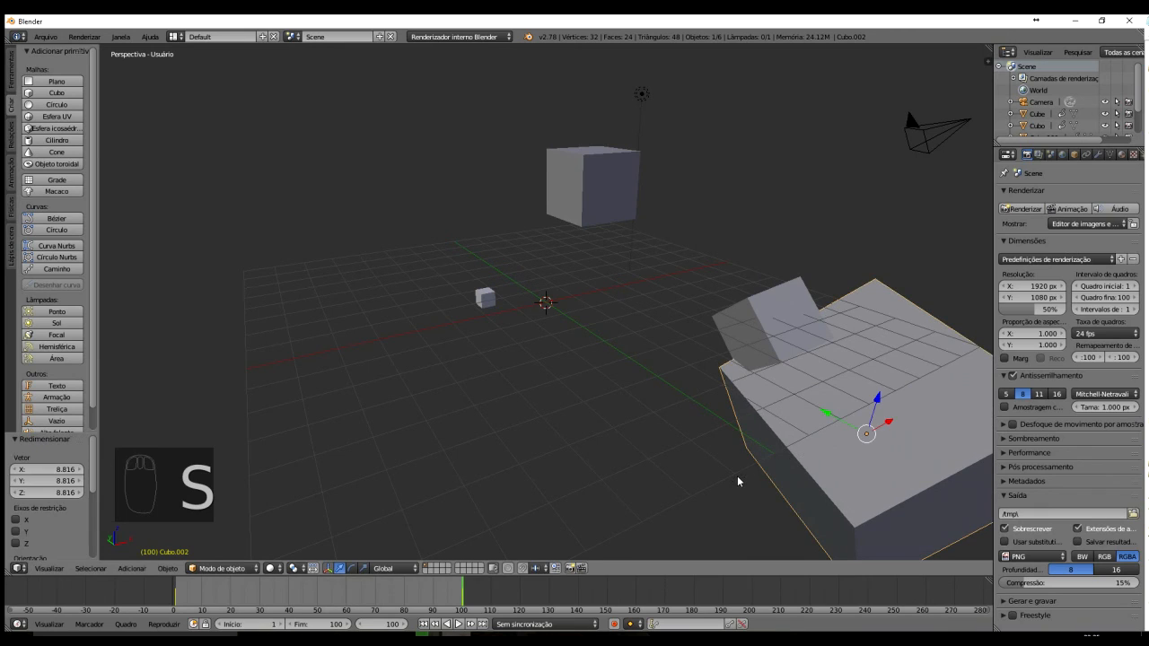
{"action": "key", "text": "i"}
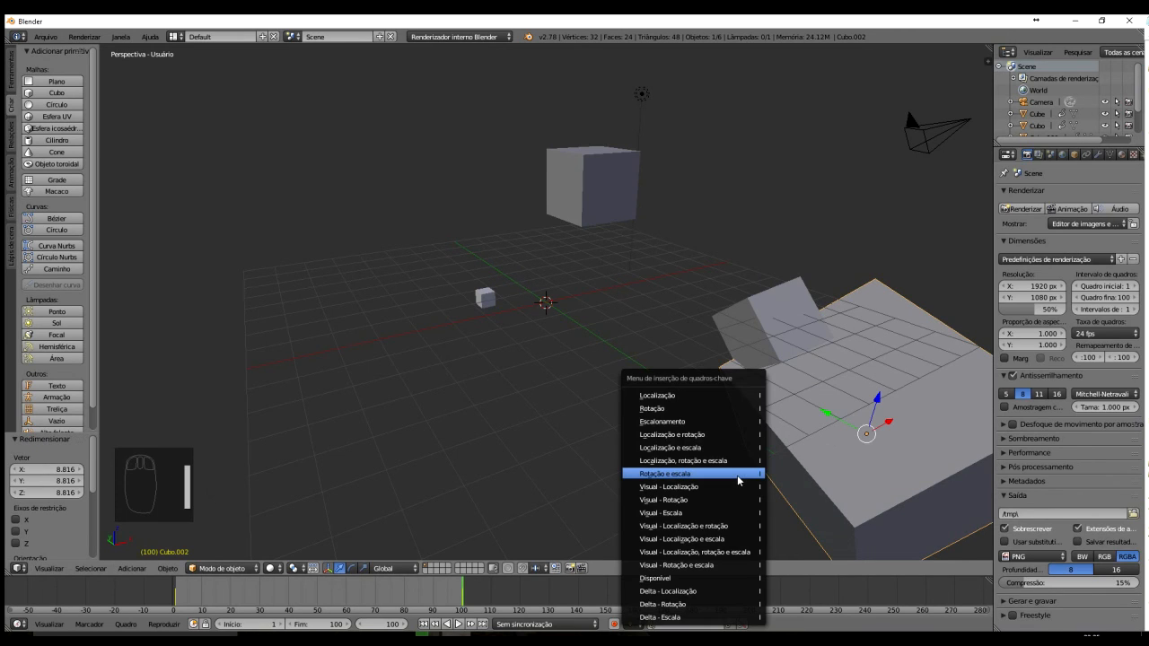
{"action": "left_click", "coordinate": [727, 461]}
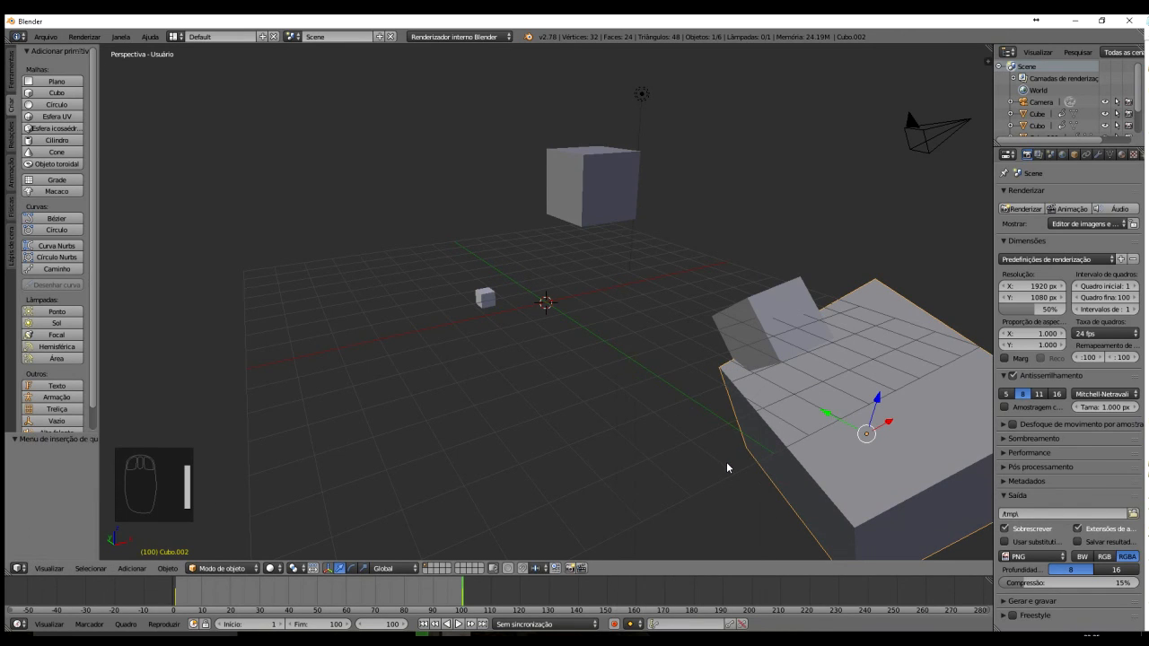
- Scrub from frame 100 back to frame 13 to check the fourth cube's motion, and review its keyframe types
{"action": "left_click_drag", "start_coordinate": [464, 598], "coordinate": [265, 602]}
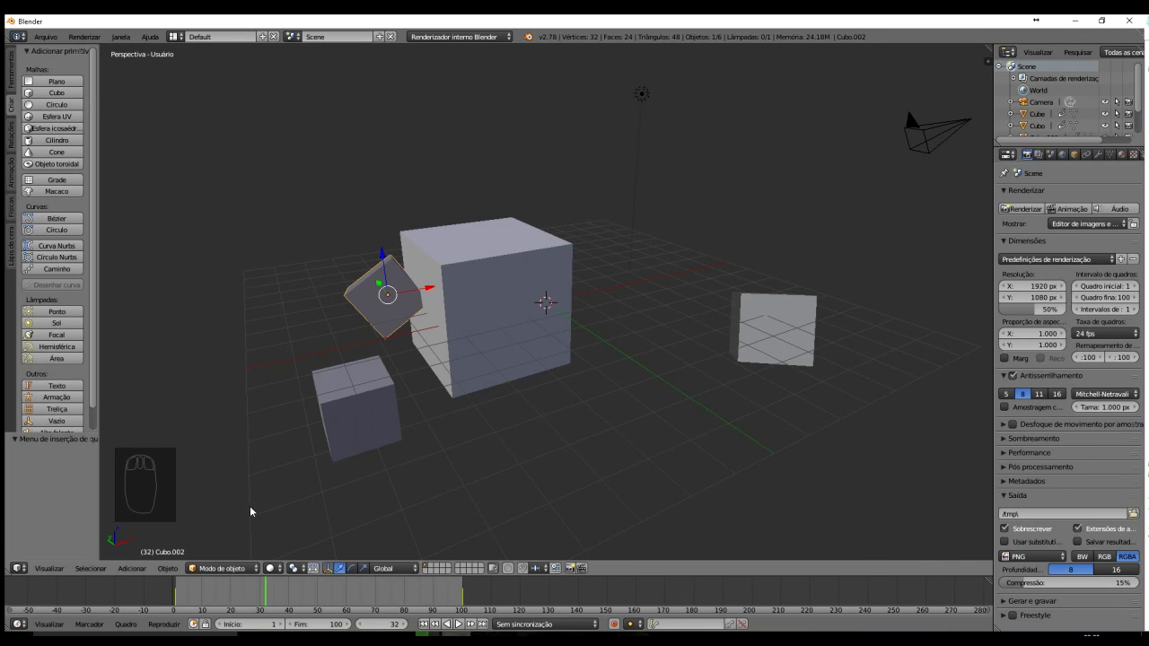
{"action": "left_click", "coordinate": [253, 584]}
{"action": "left_click_drag", "start_coordinate": [252, 584], "coordinate": [210, 584]}
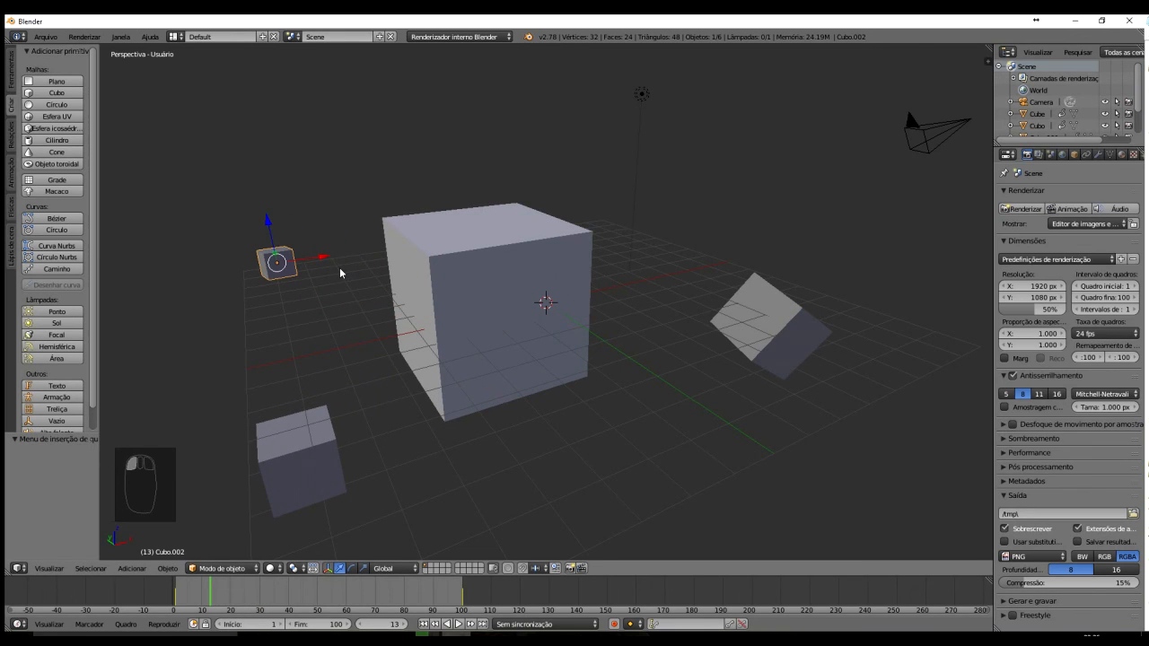
{"action": "key", "text": "i"}
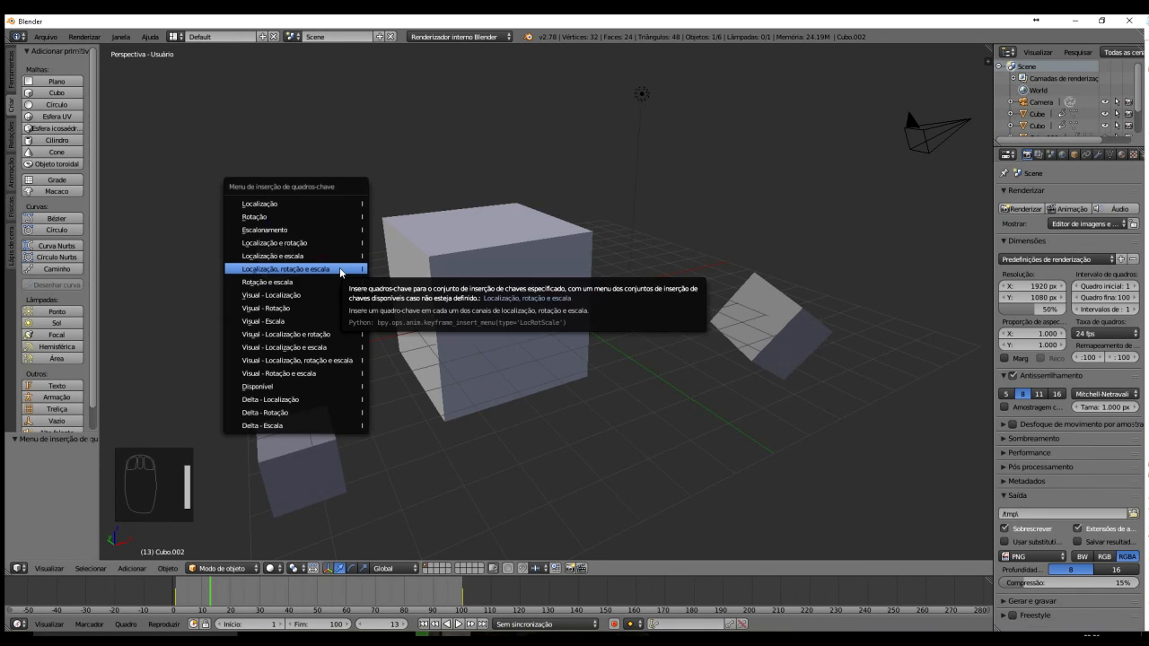
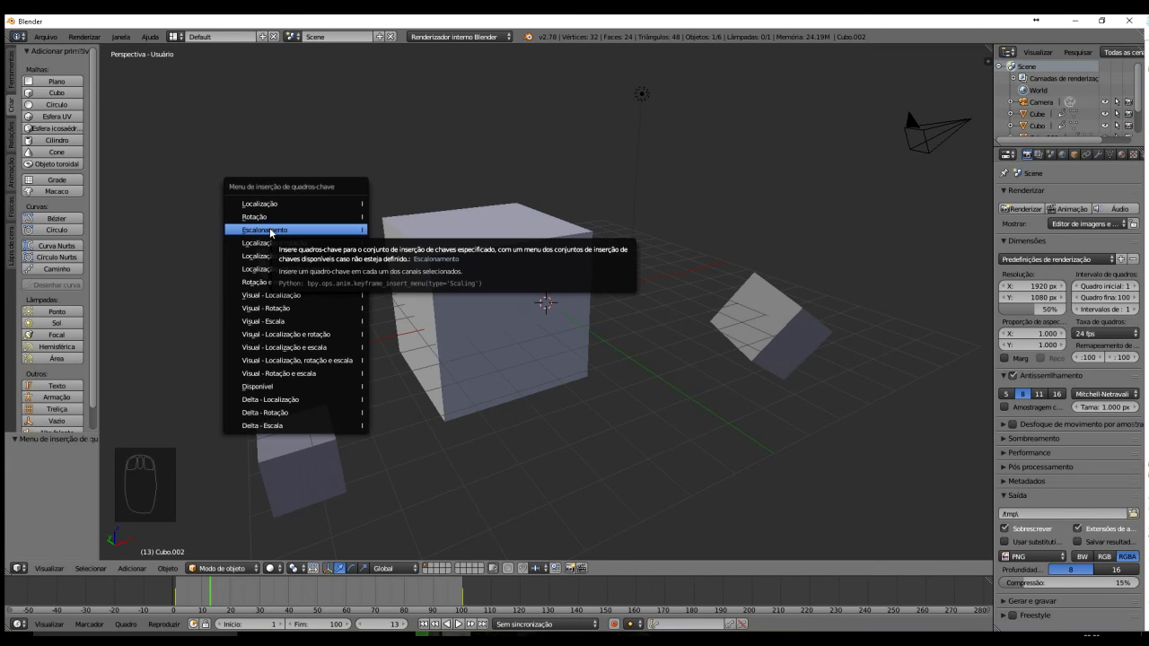
{"action": "left_click", "coordinate": [270, 230]}
- Try scaling the large cube along X, Y and Z in turn, and scale it uniformly by about 0.855
{"action": "right_click", "coordinate": [459, 291]}
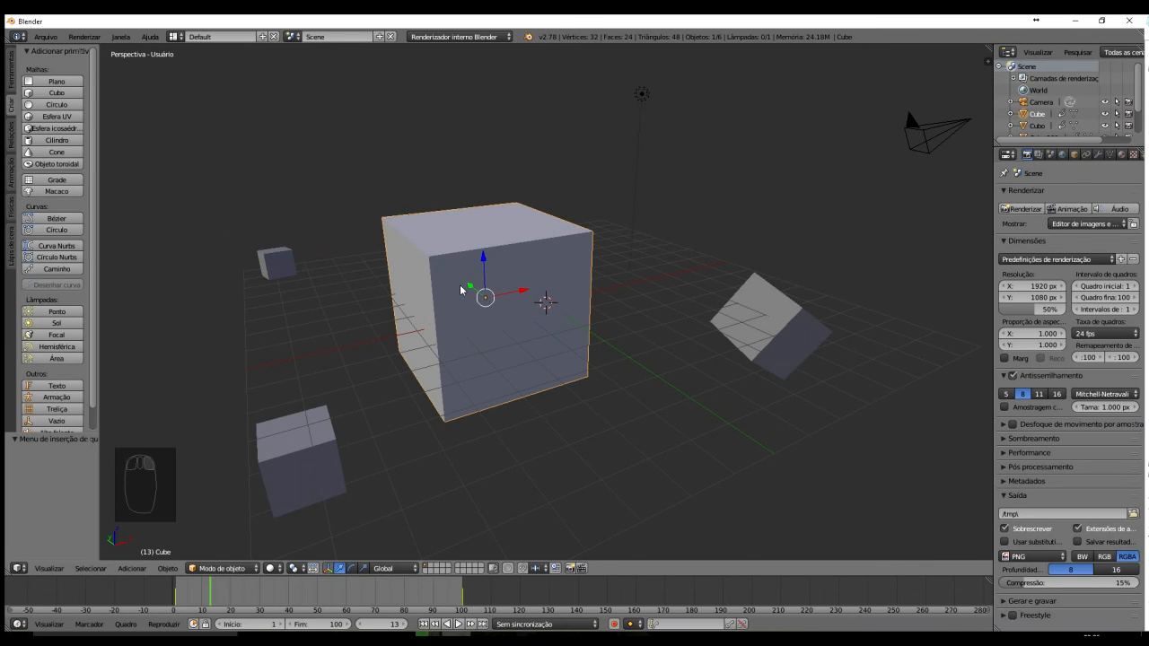
{"action": "key", "text": "s"}
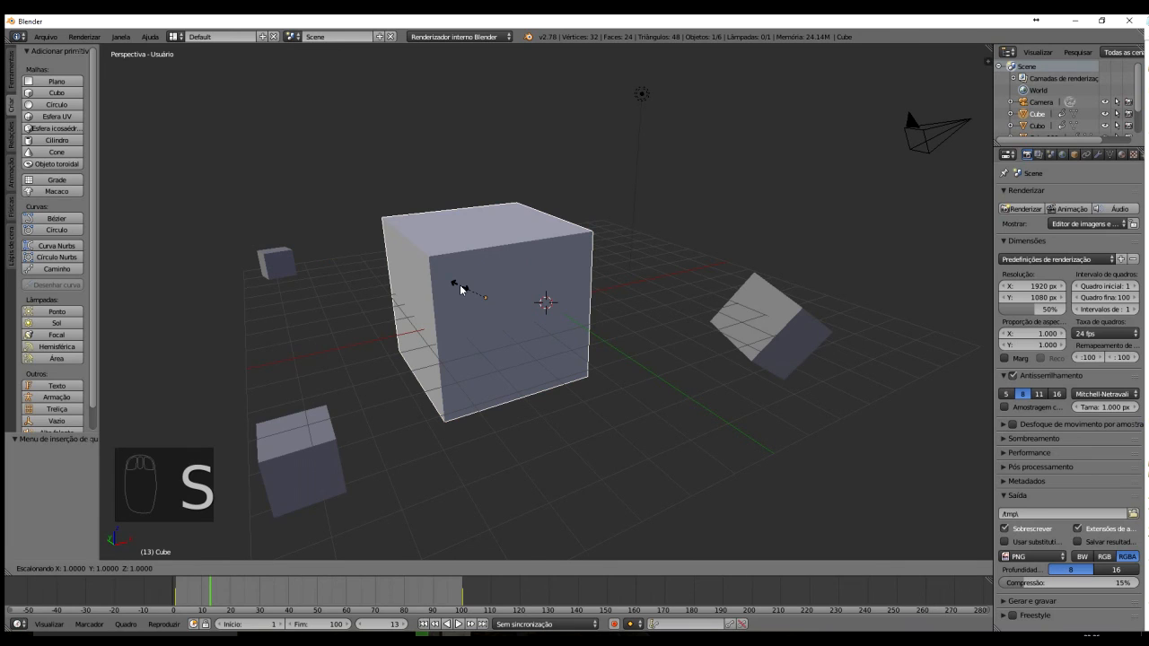
{"action": "key", "text": "x"}
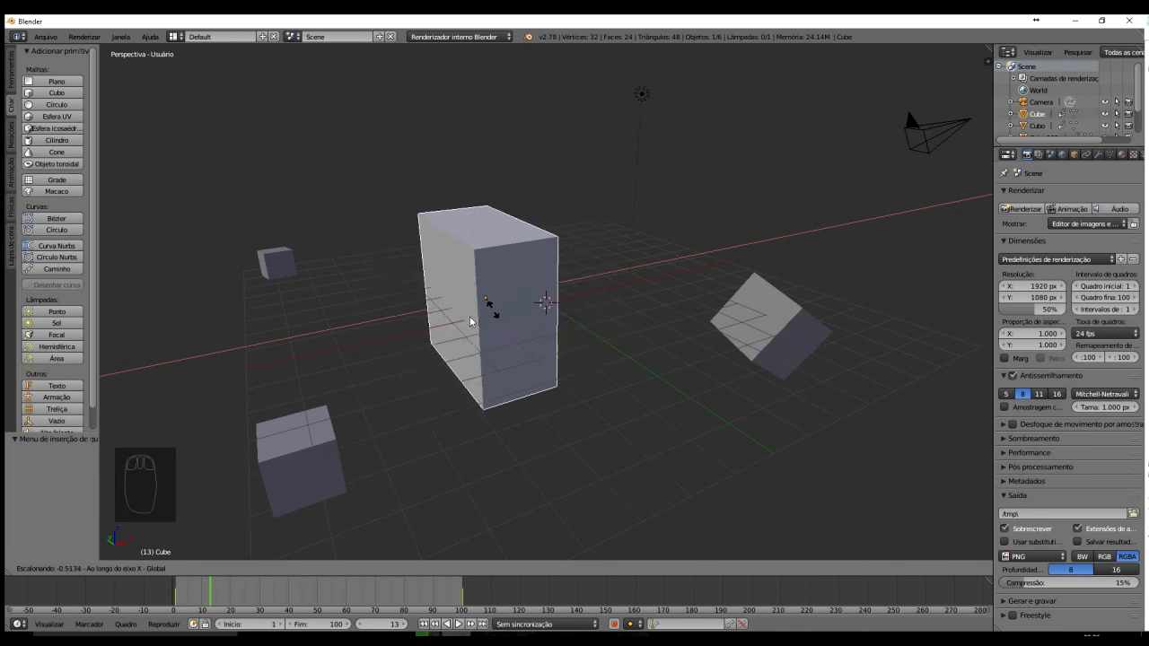
{"action": "key", "text": "y"}
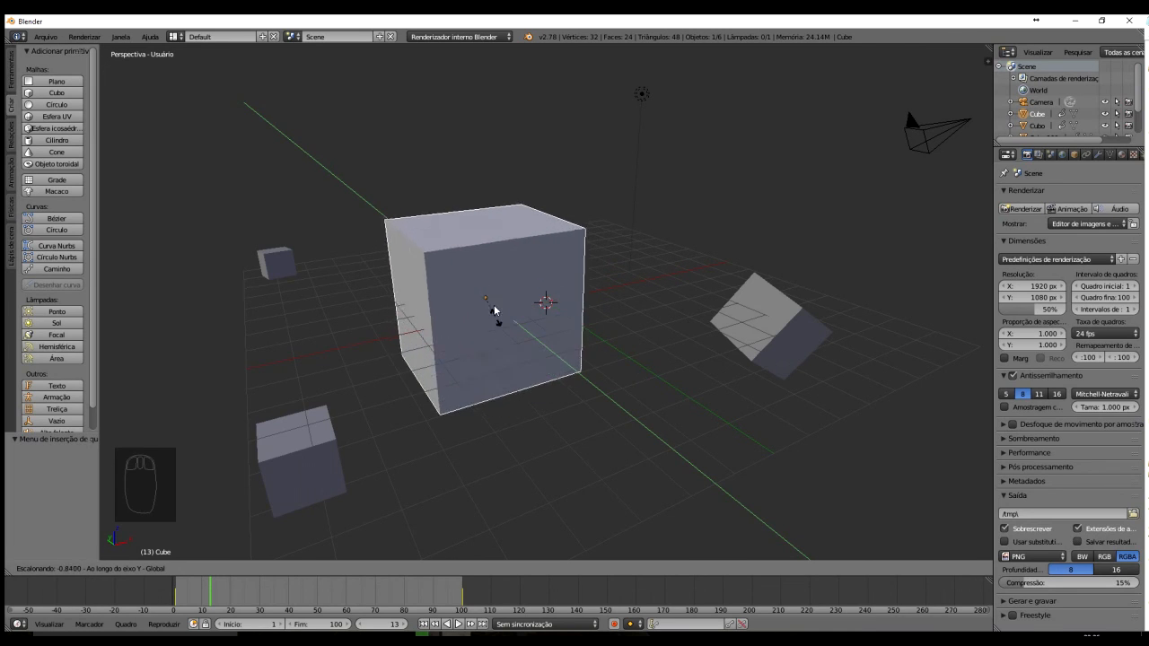
{"action": "key", "text": "z"}
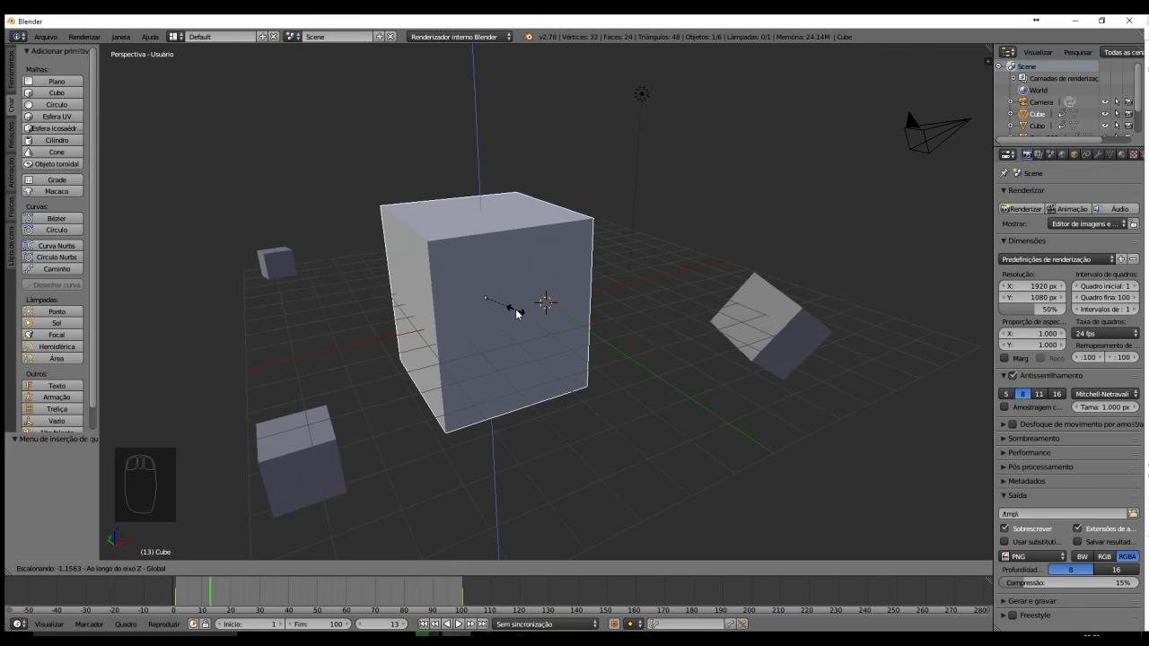
{"action": "right_click", "coordinate": [505, 310]}
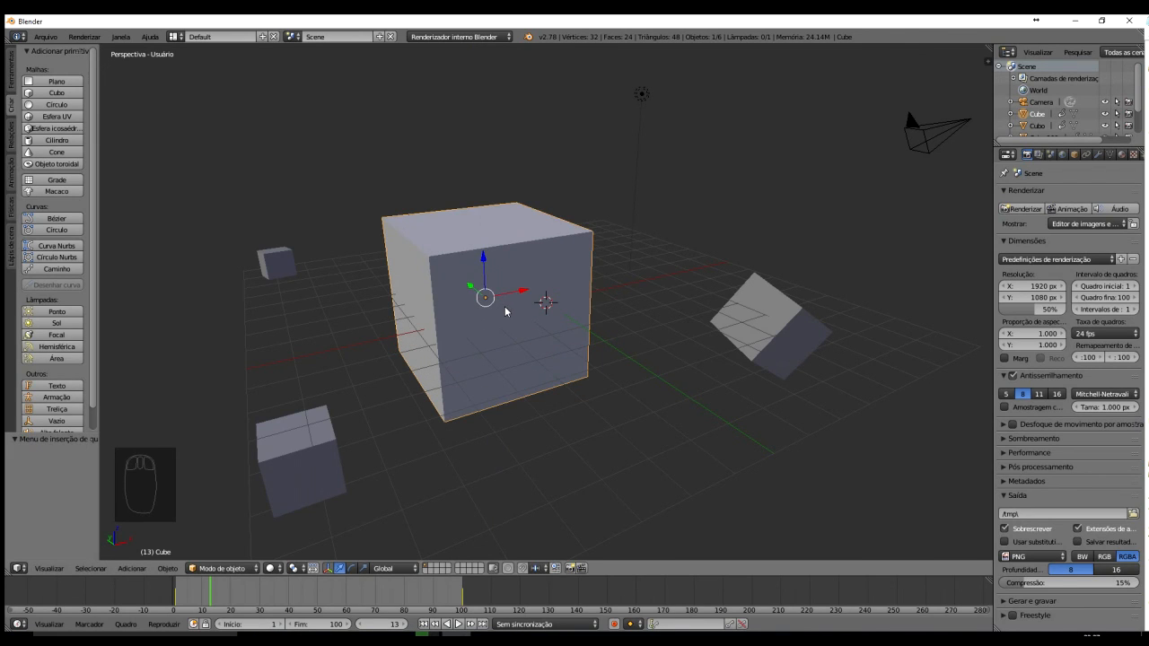
{"action": "key", "text": "s"}
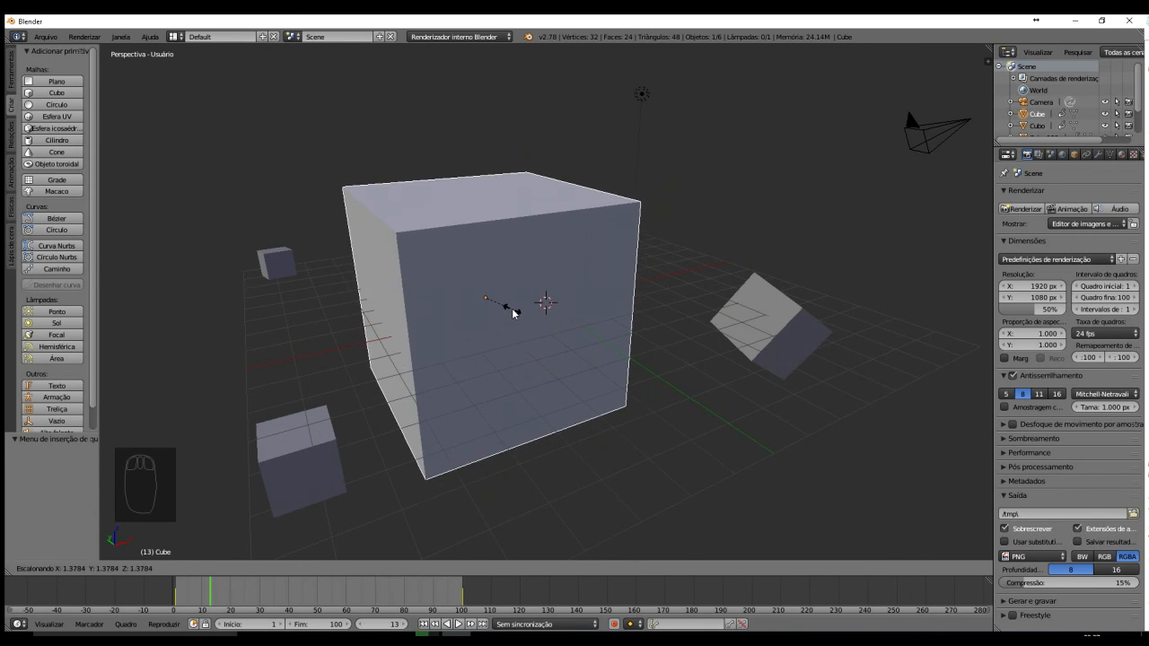
{"action": "left_click", "coordinate": [508, 300]}
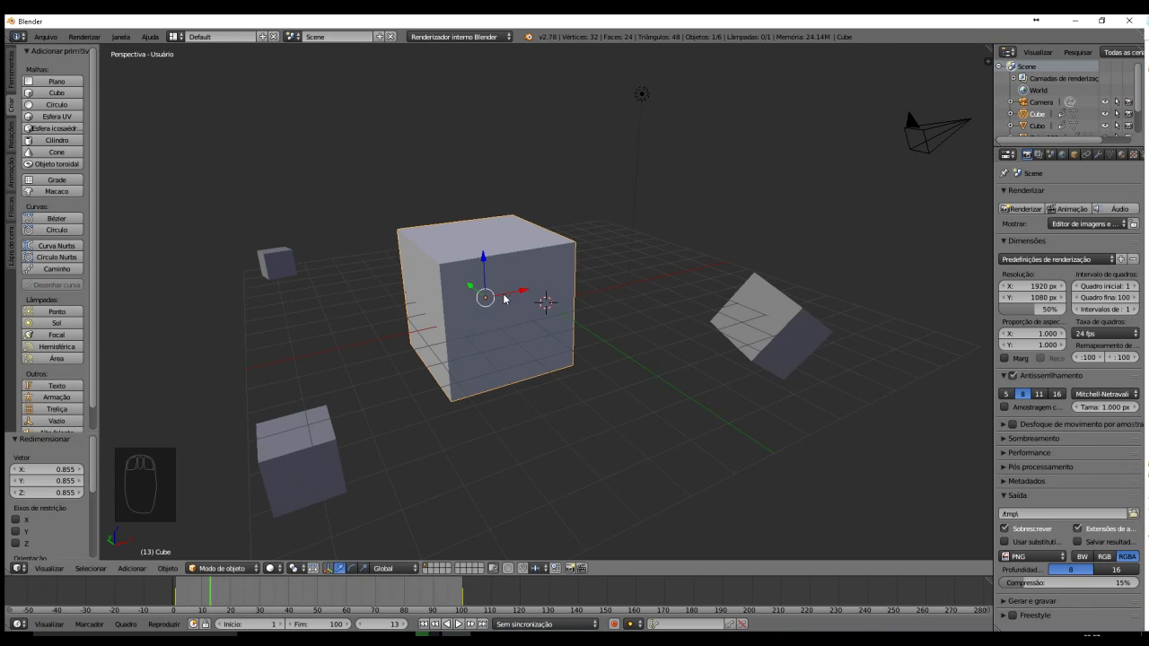
- Examine the keyframe types offered for the large cube, including the Visual, Available and Delta variants
{"action": "key", "text": "i"}
{"action": "key", "text": "i"}
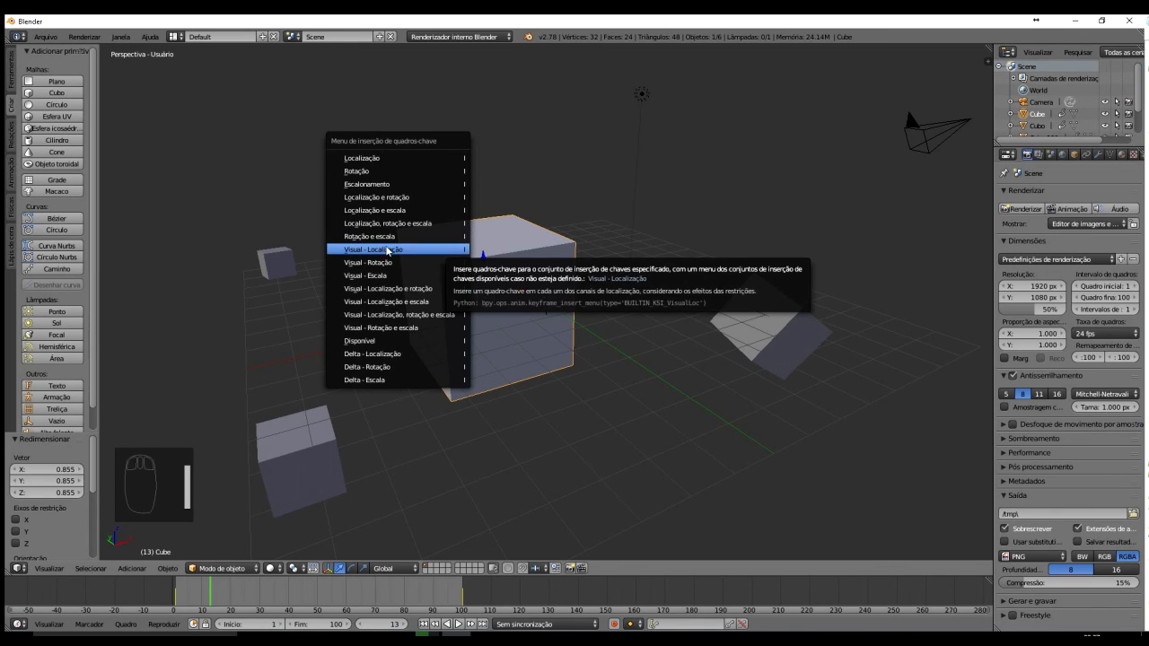
{"action": "left_click", "coordinate": [371, 340]}
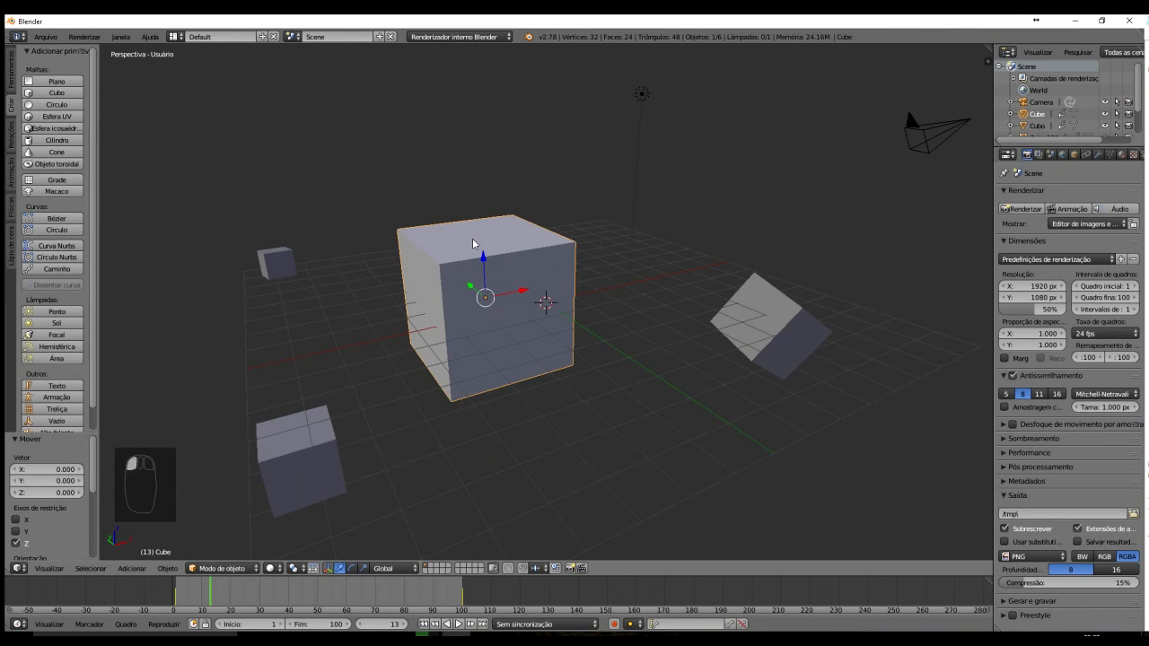
{"action": "key", "text": "i"}
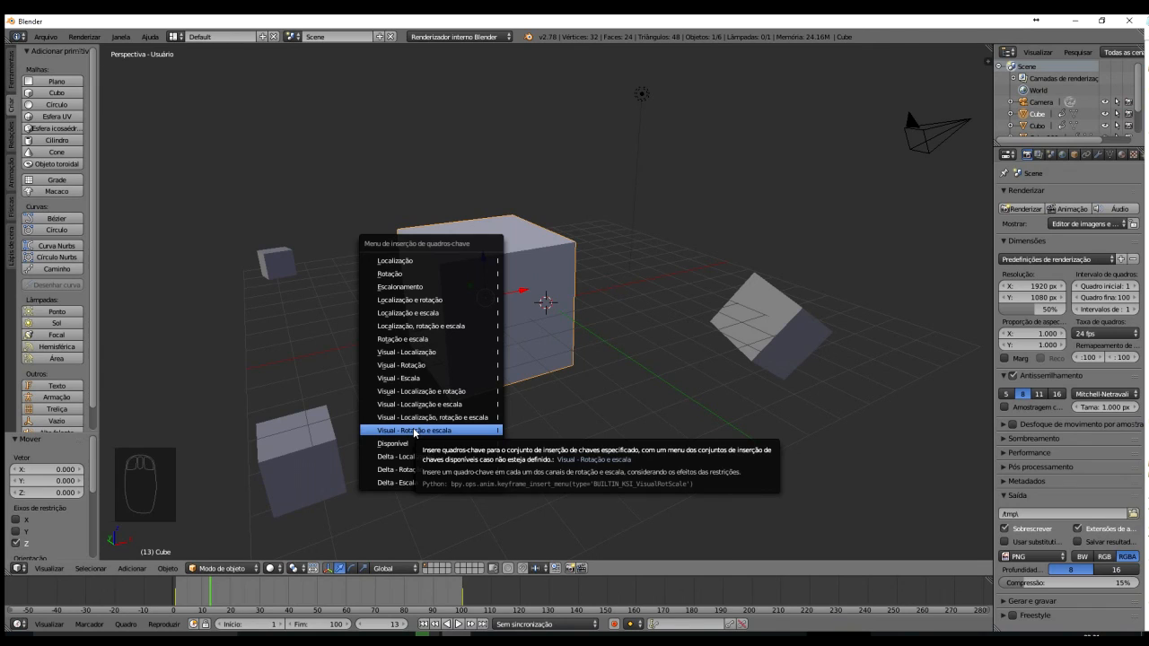
{"action": "left_click", "coordinate": [627, 197]}
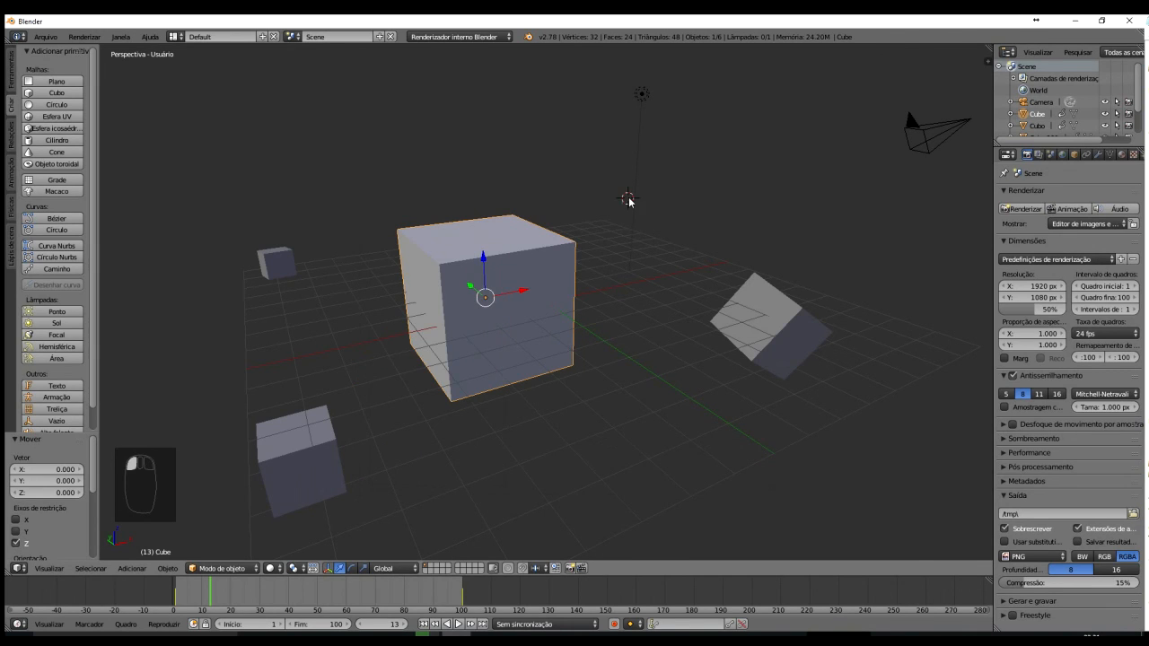
- Select the lamp and insert a Location keyframe for it at frame 13
{"action": "right_click", "coordinate": [643, 95]}
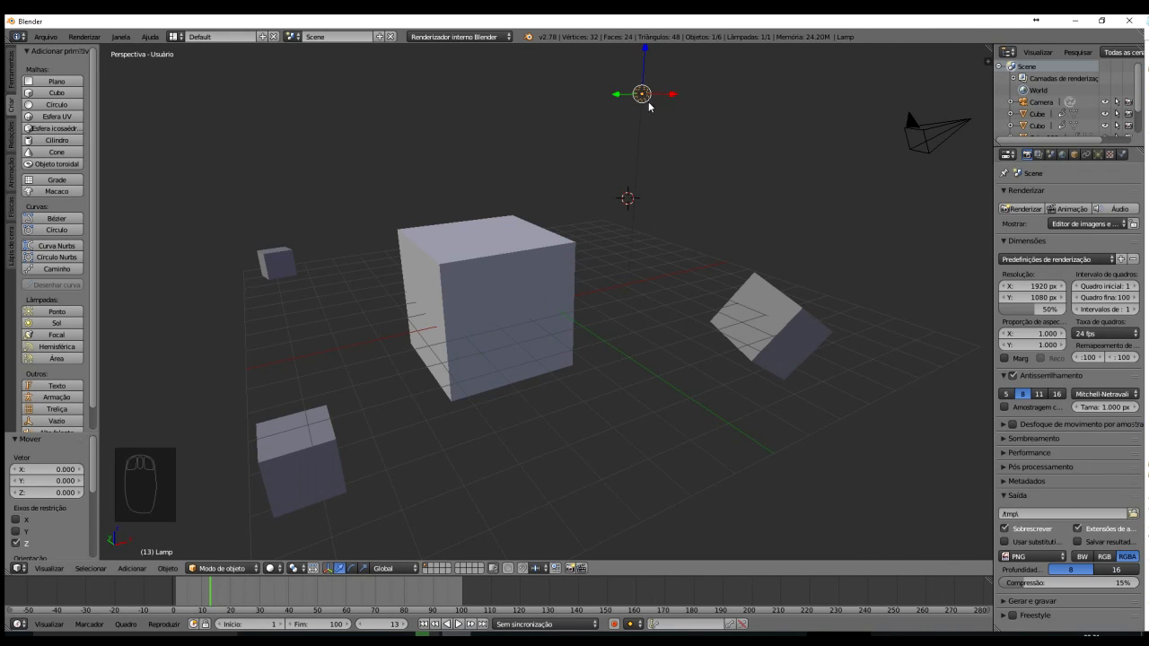
{"action": "key", "text": "i"}
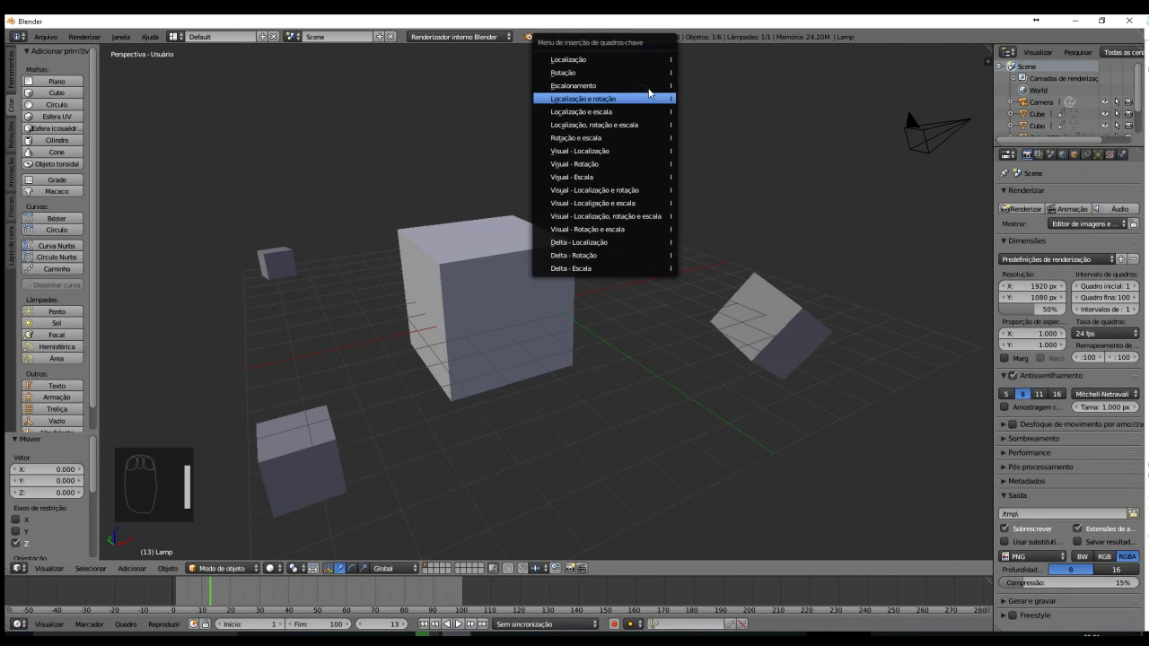
{"action": "left_click", "coordinate": [633, 60]}
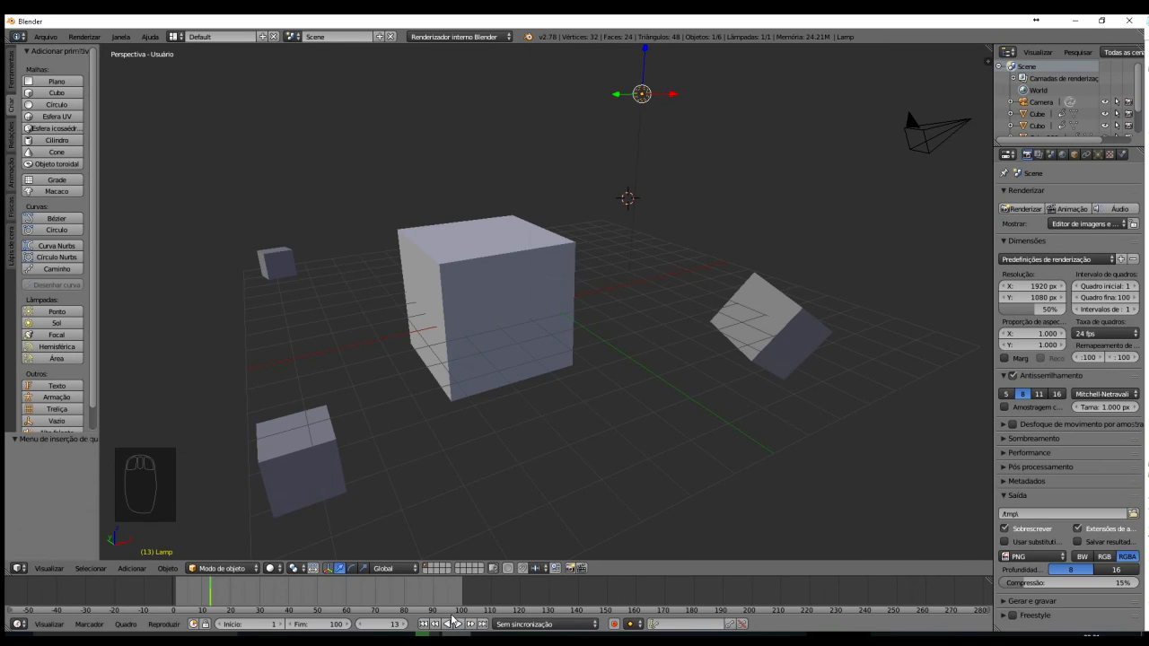
- At frame 90, move the lamp about -10.815 X, 1.483 Y, -9.929 Z, insert a Location keyframe and scrub back to frame 59
{"action": "left_click", "coordinate": [435, 606]}
{"action": "key", "text": "g"}
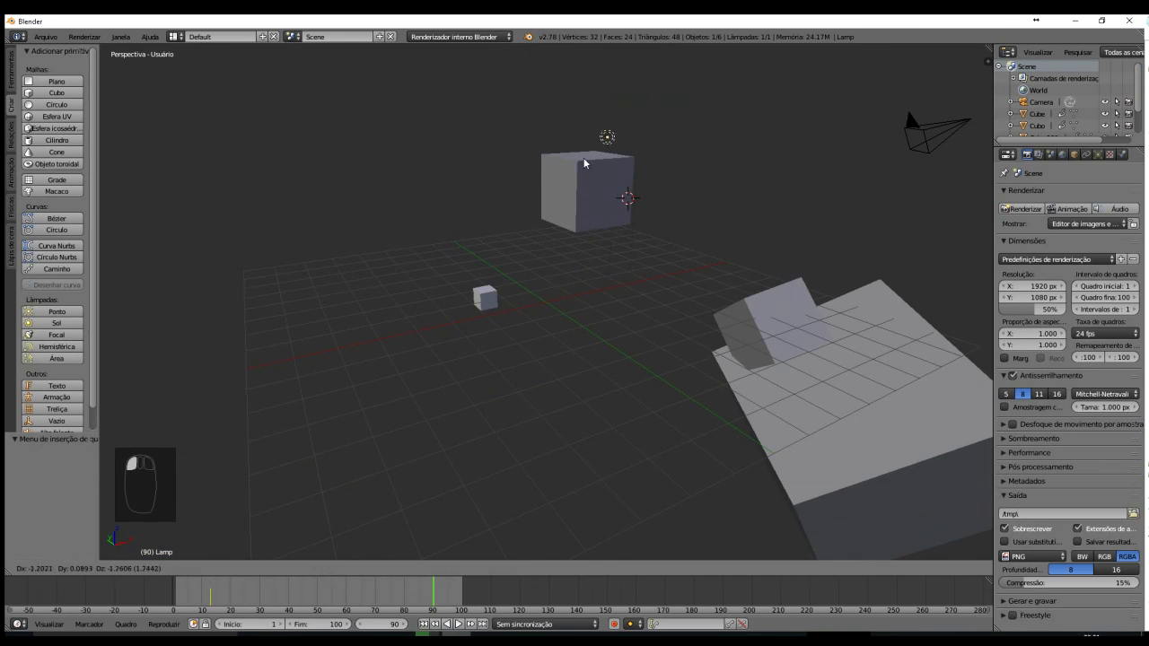
{"action": "left_click", "coordinate": [324, 440]}
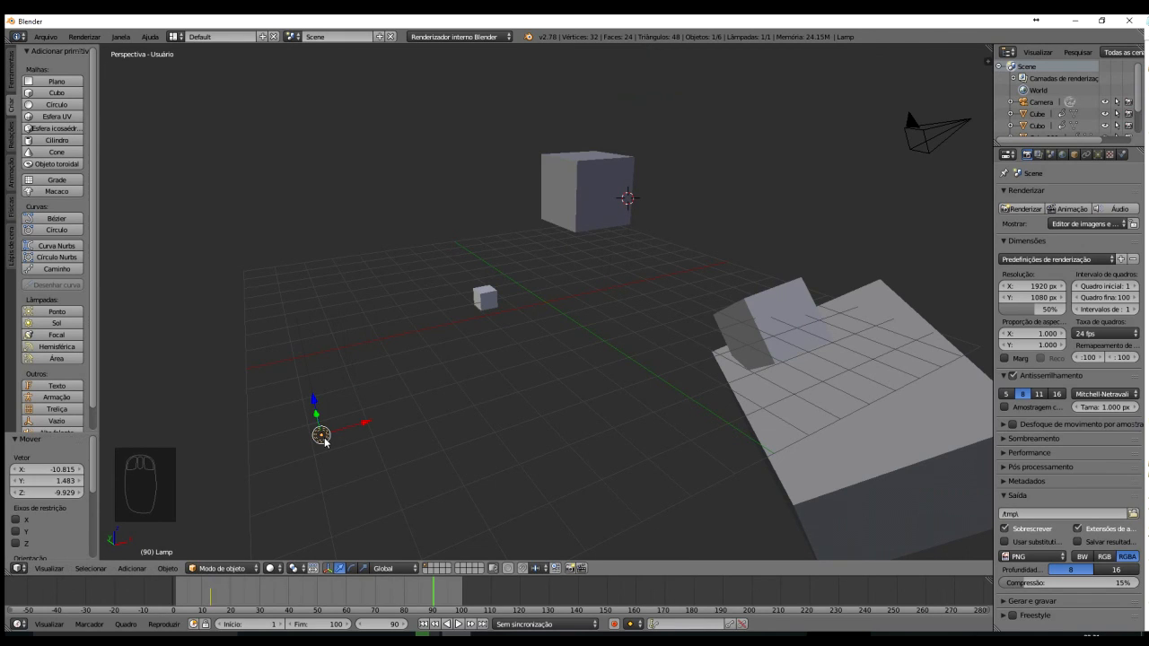
{"action": "key", "text": "i"}
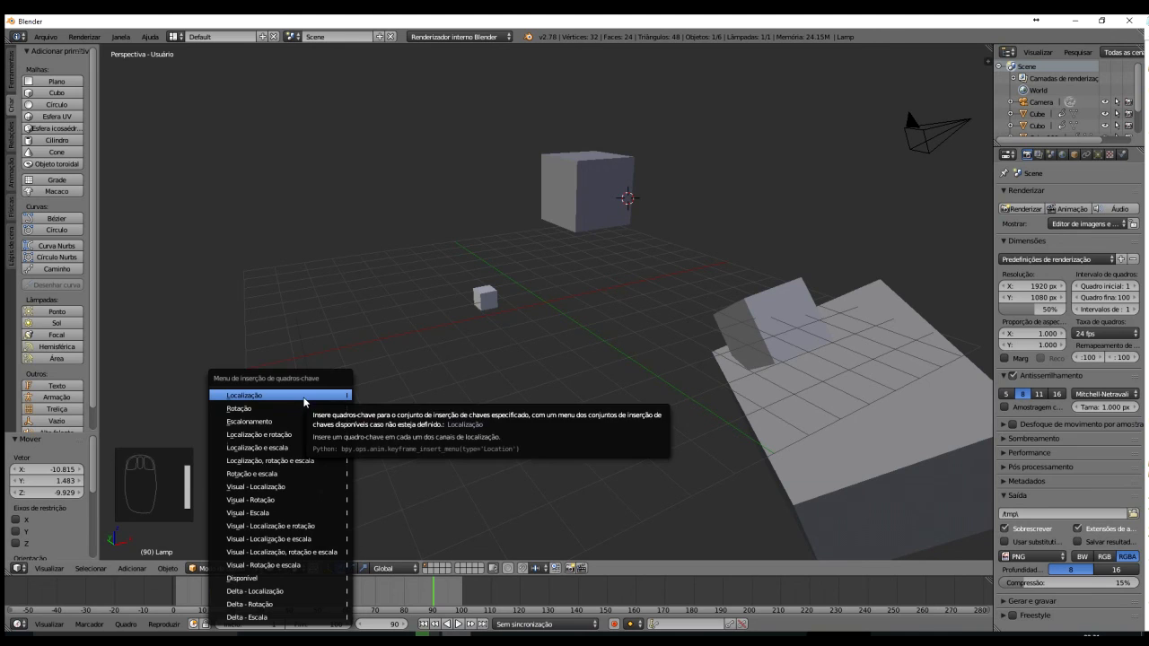
{"action": "left_click", "coordinate": [305, 403]}
{"action": "left_click_drag", "start_coordinate": [435, 600], "coordinate": [344, 604]}
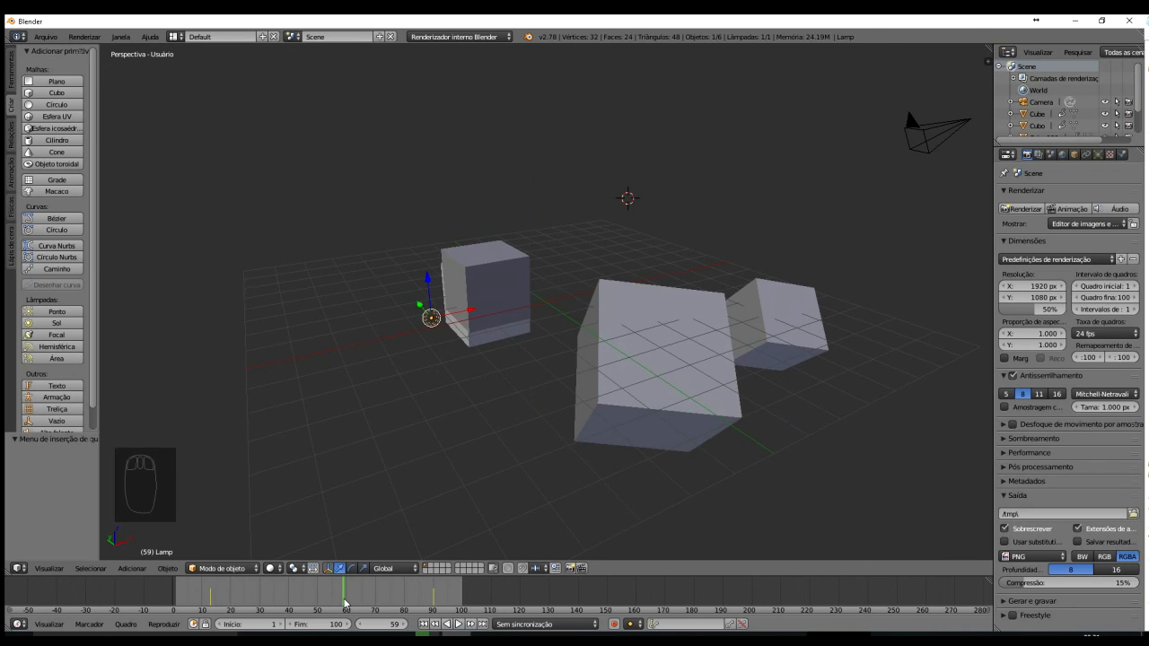
- Compare the keyframe types offered for the camera with those offered for the fourth cube
{"action": "right_click", "coordinate": [974, 119]}
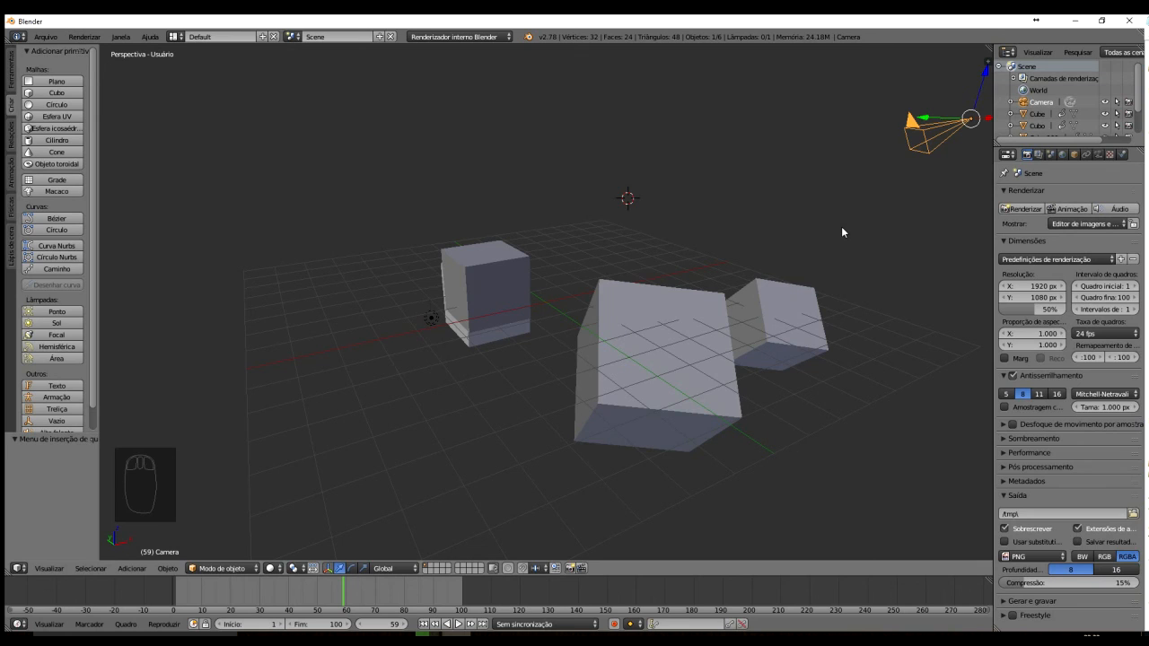
{"action": "key", "text": "i"}
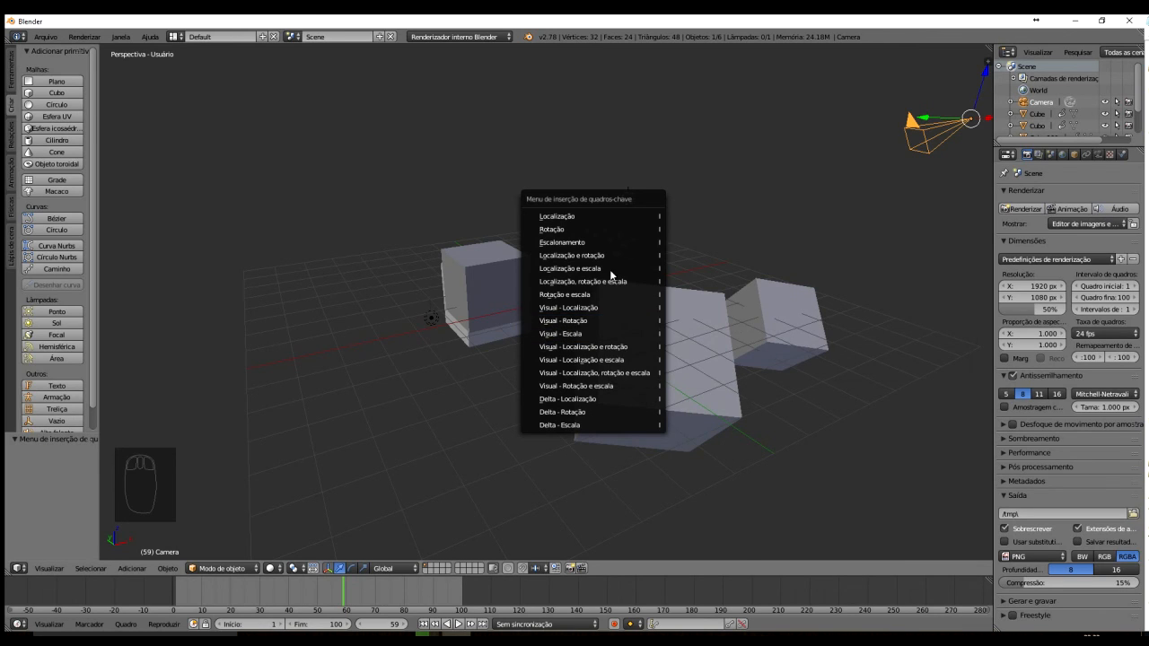
{"action": "right_click", "coordinate": [691, 328]}
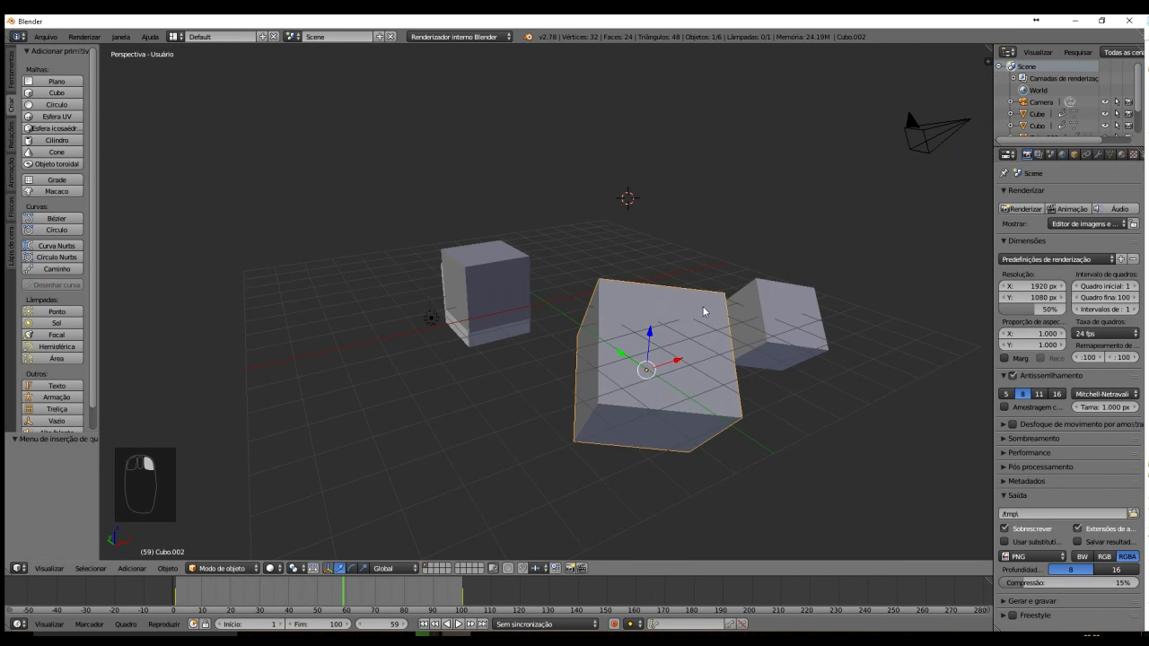
{"action": "key", "text": "i"}
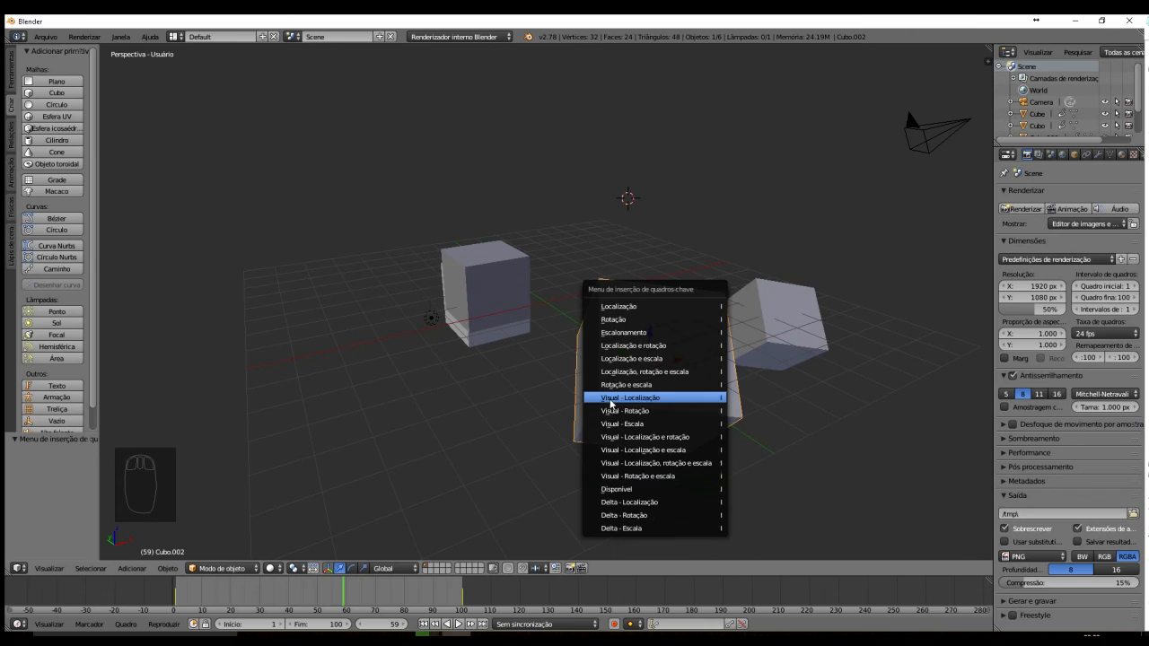
{"action": "left_click", "coordinate": [617, 530]}
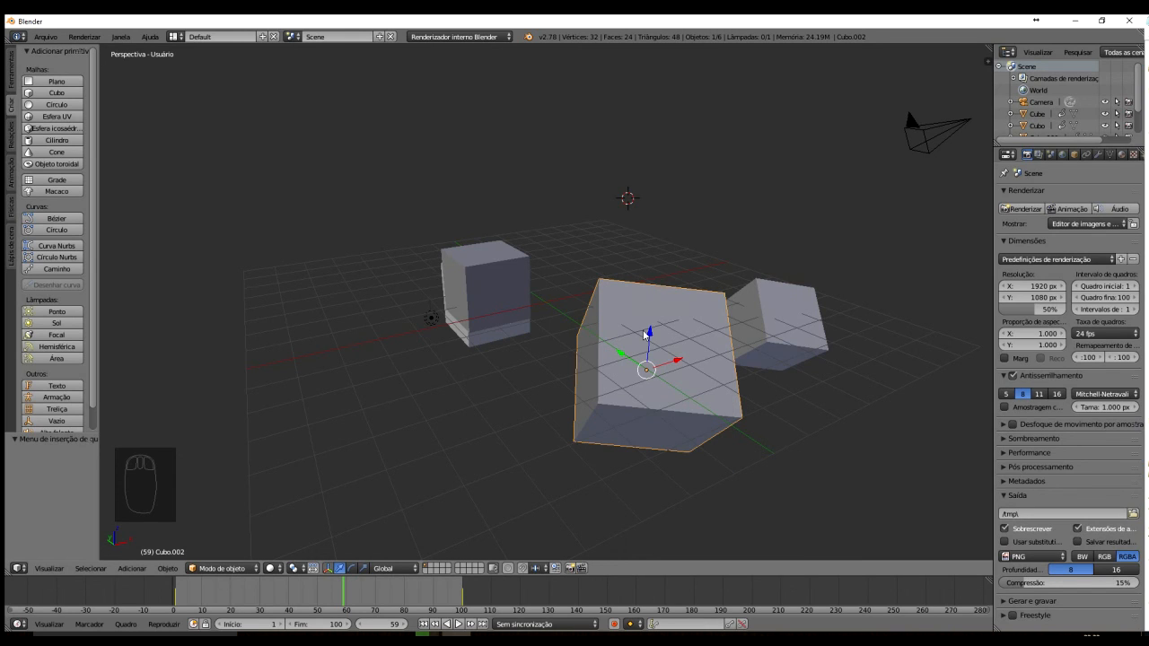